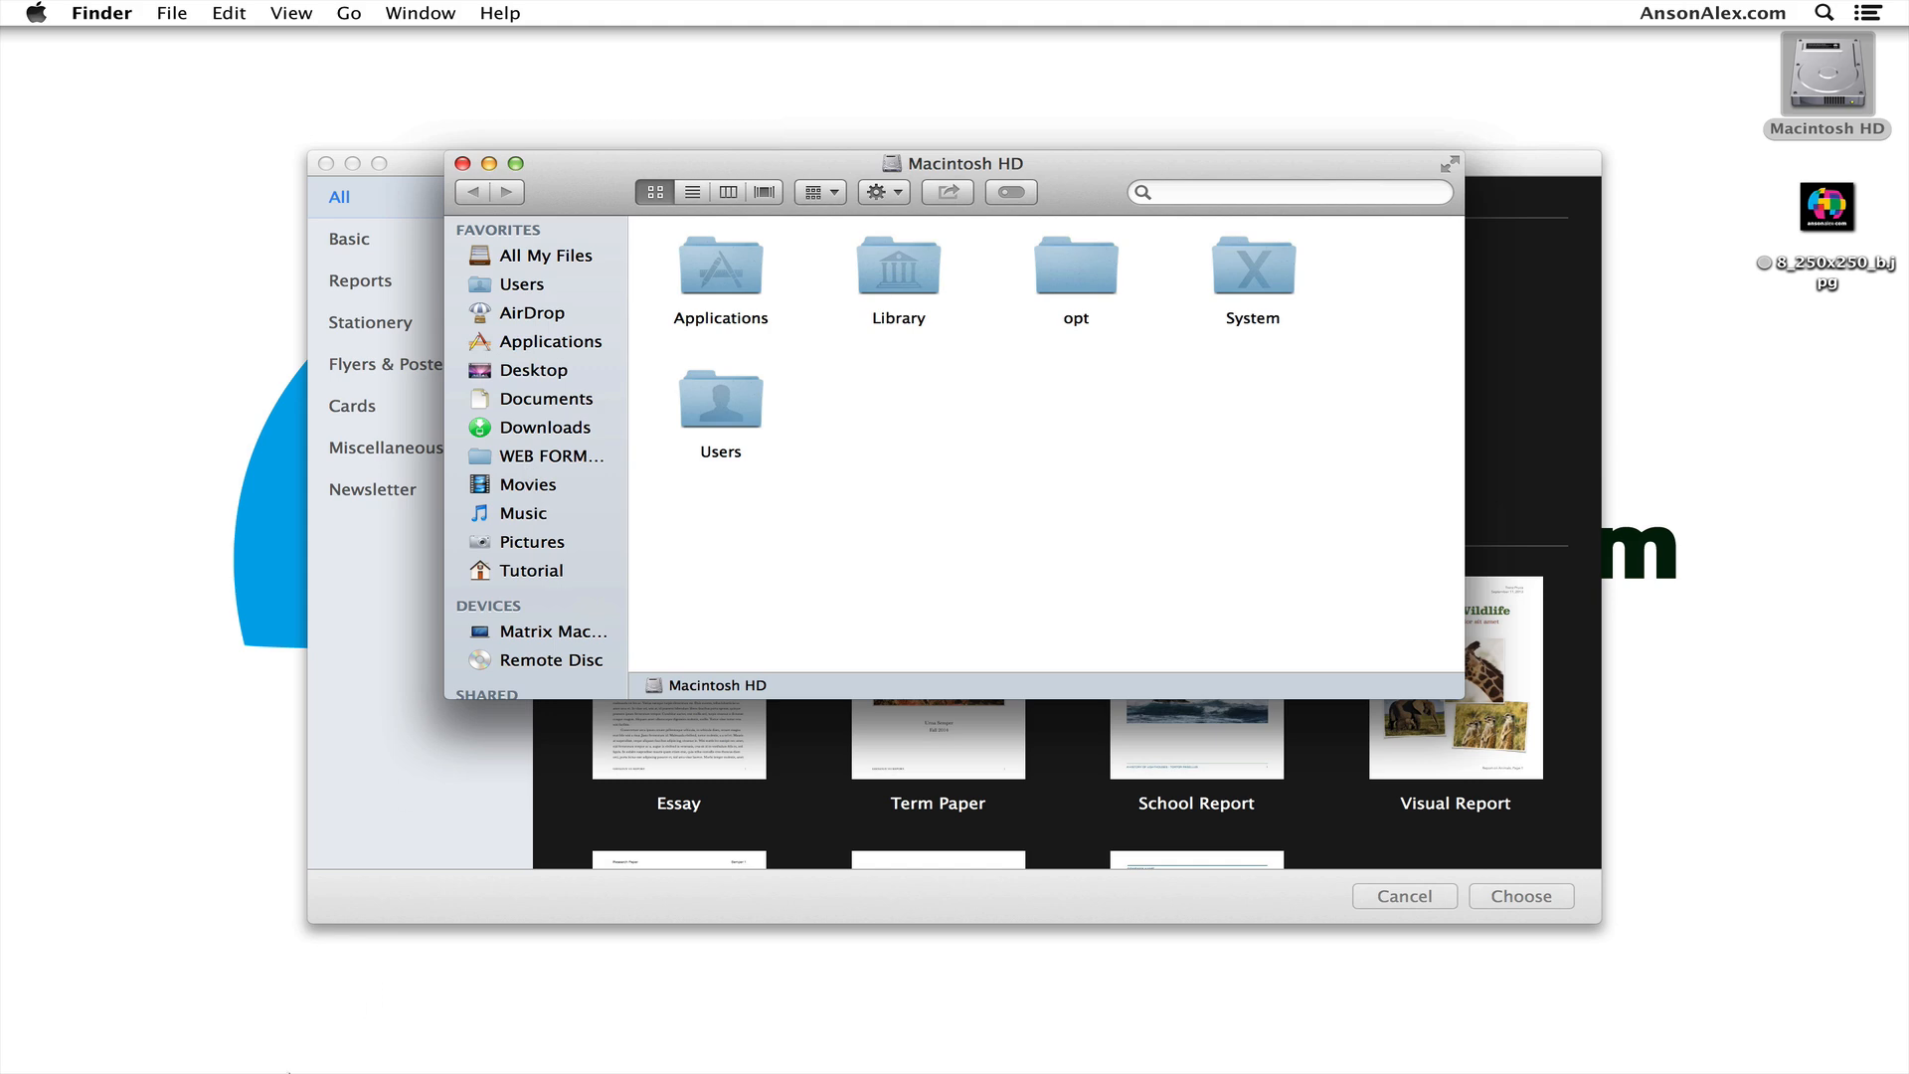
View the Applications folder in Finder, close its window and switch to the Pages template chooser
{"action": "left_click", "coordinate": [566, 343]}
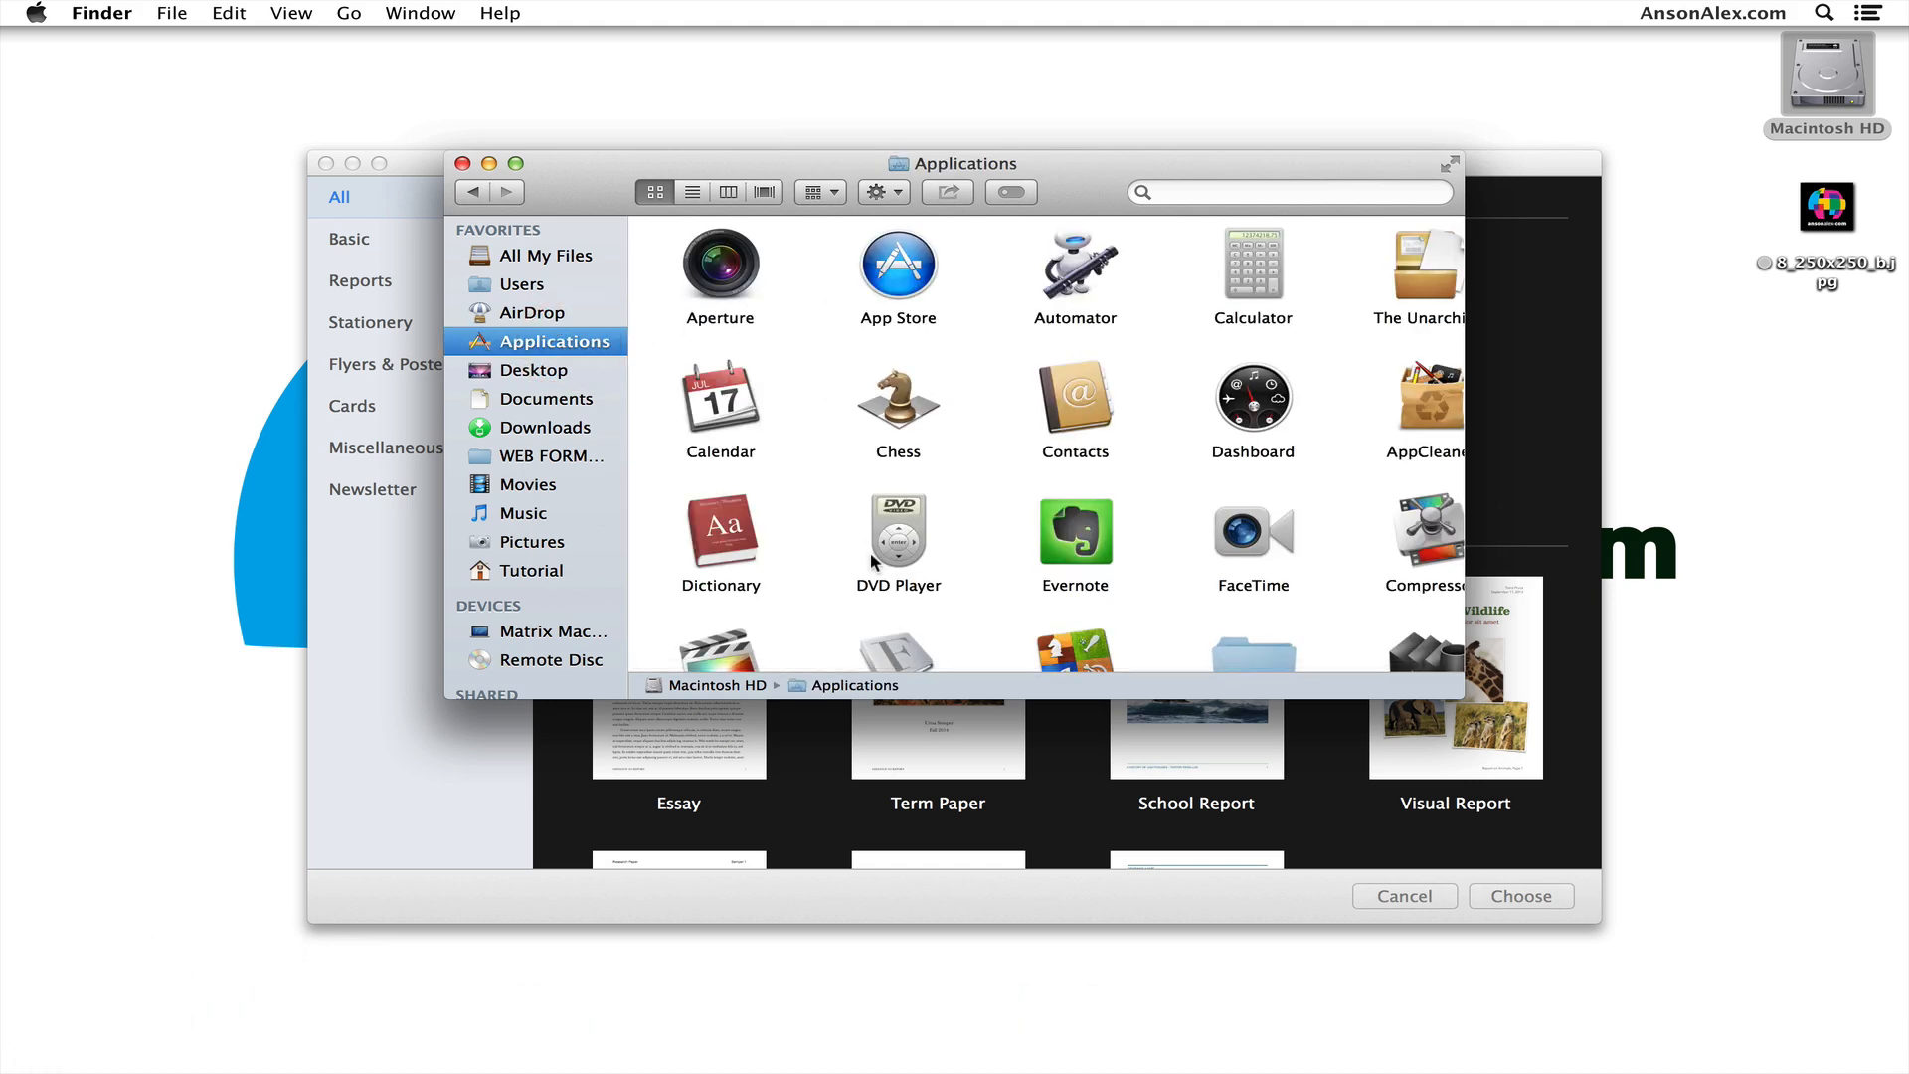
{"action": "key", "text": "super+w"}
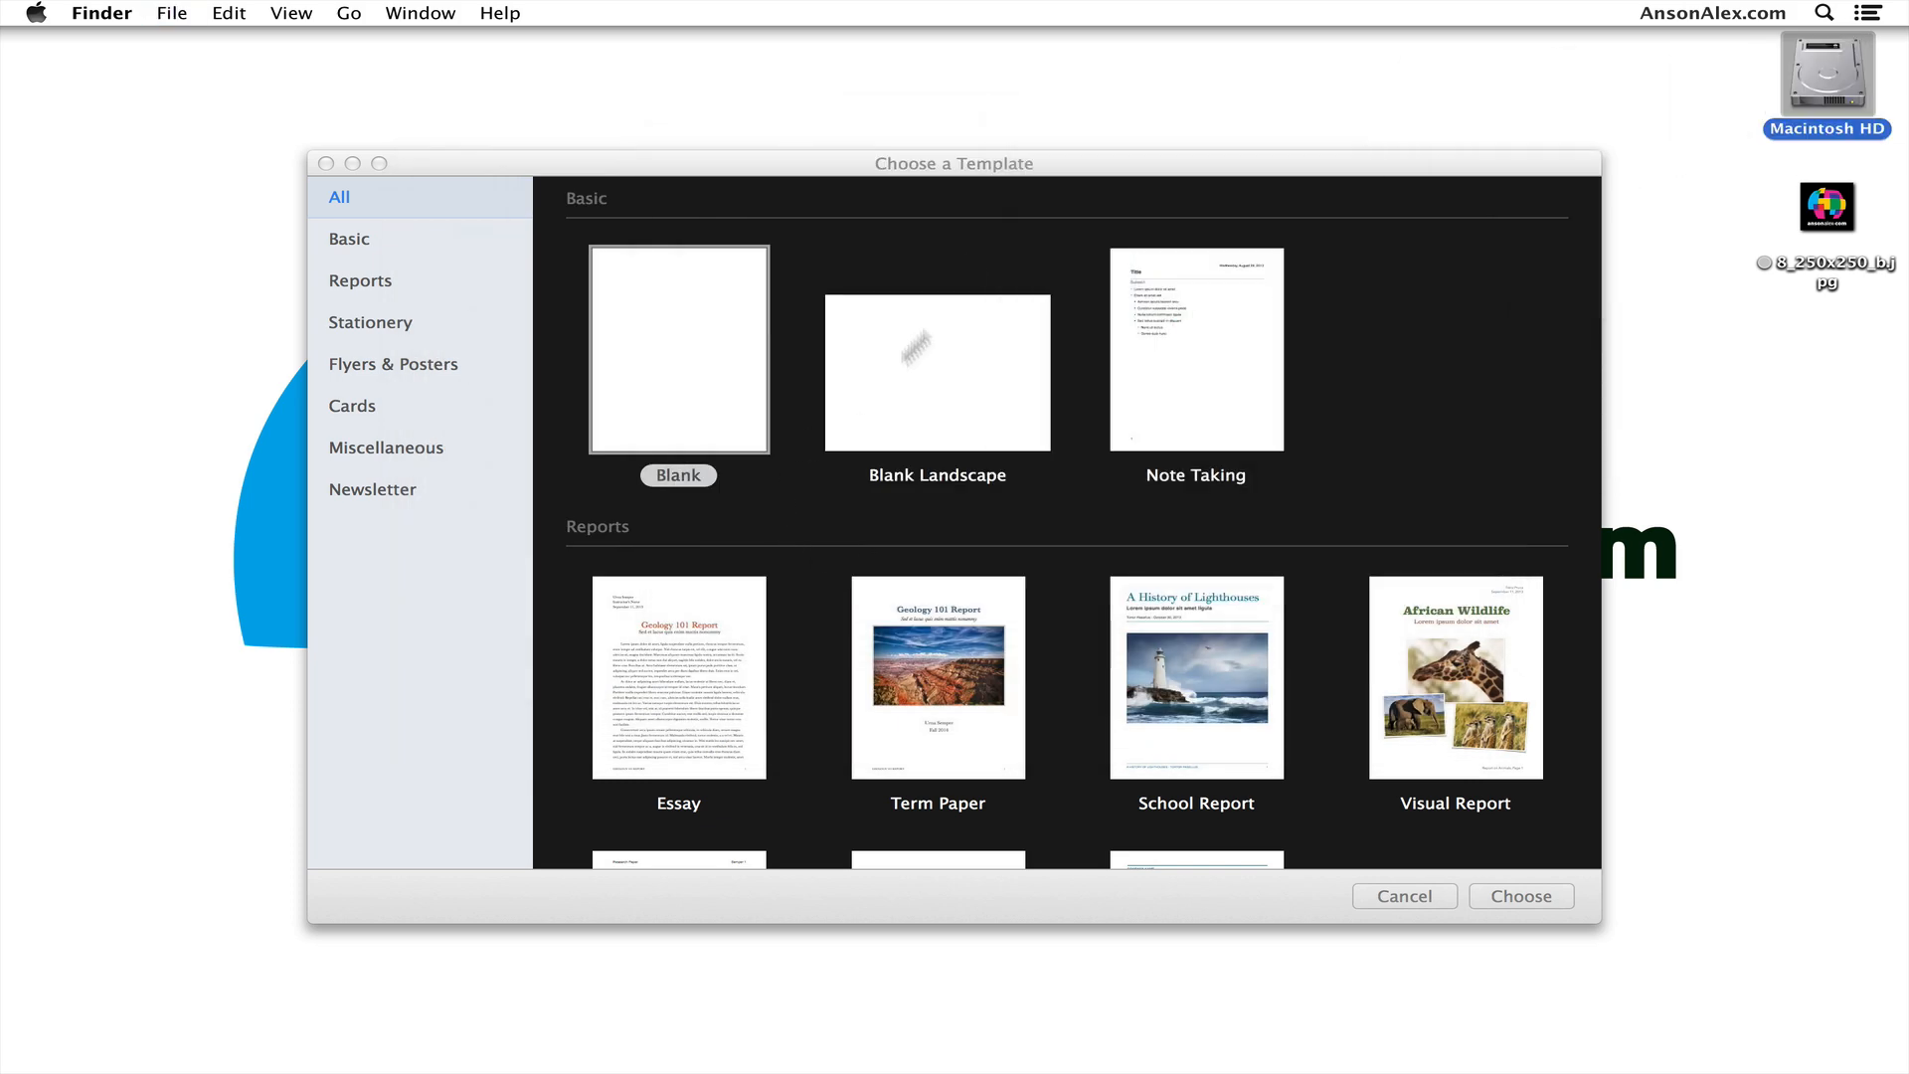
{"action": "left_click", "coordinate": [1002, 169]}
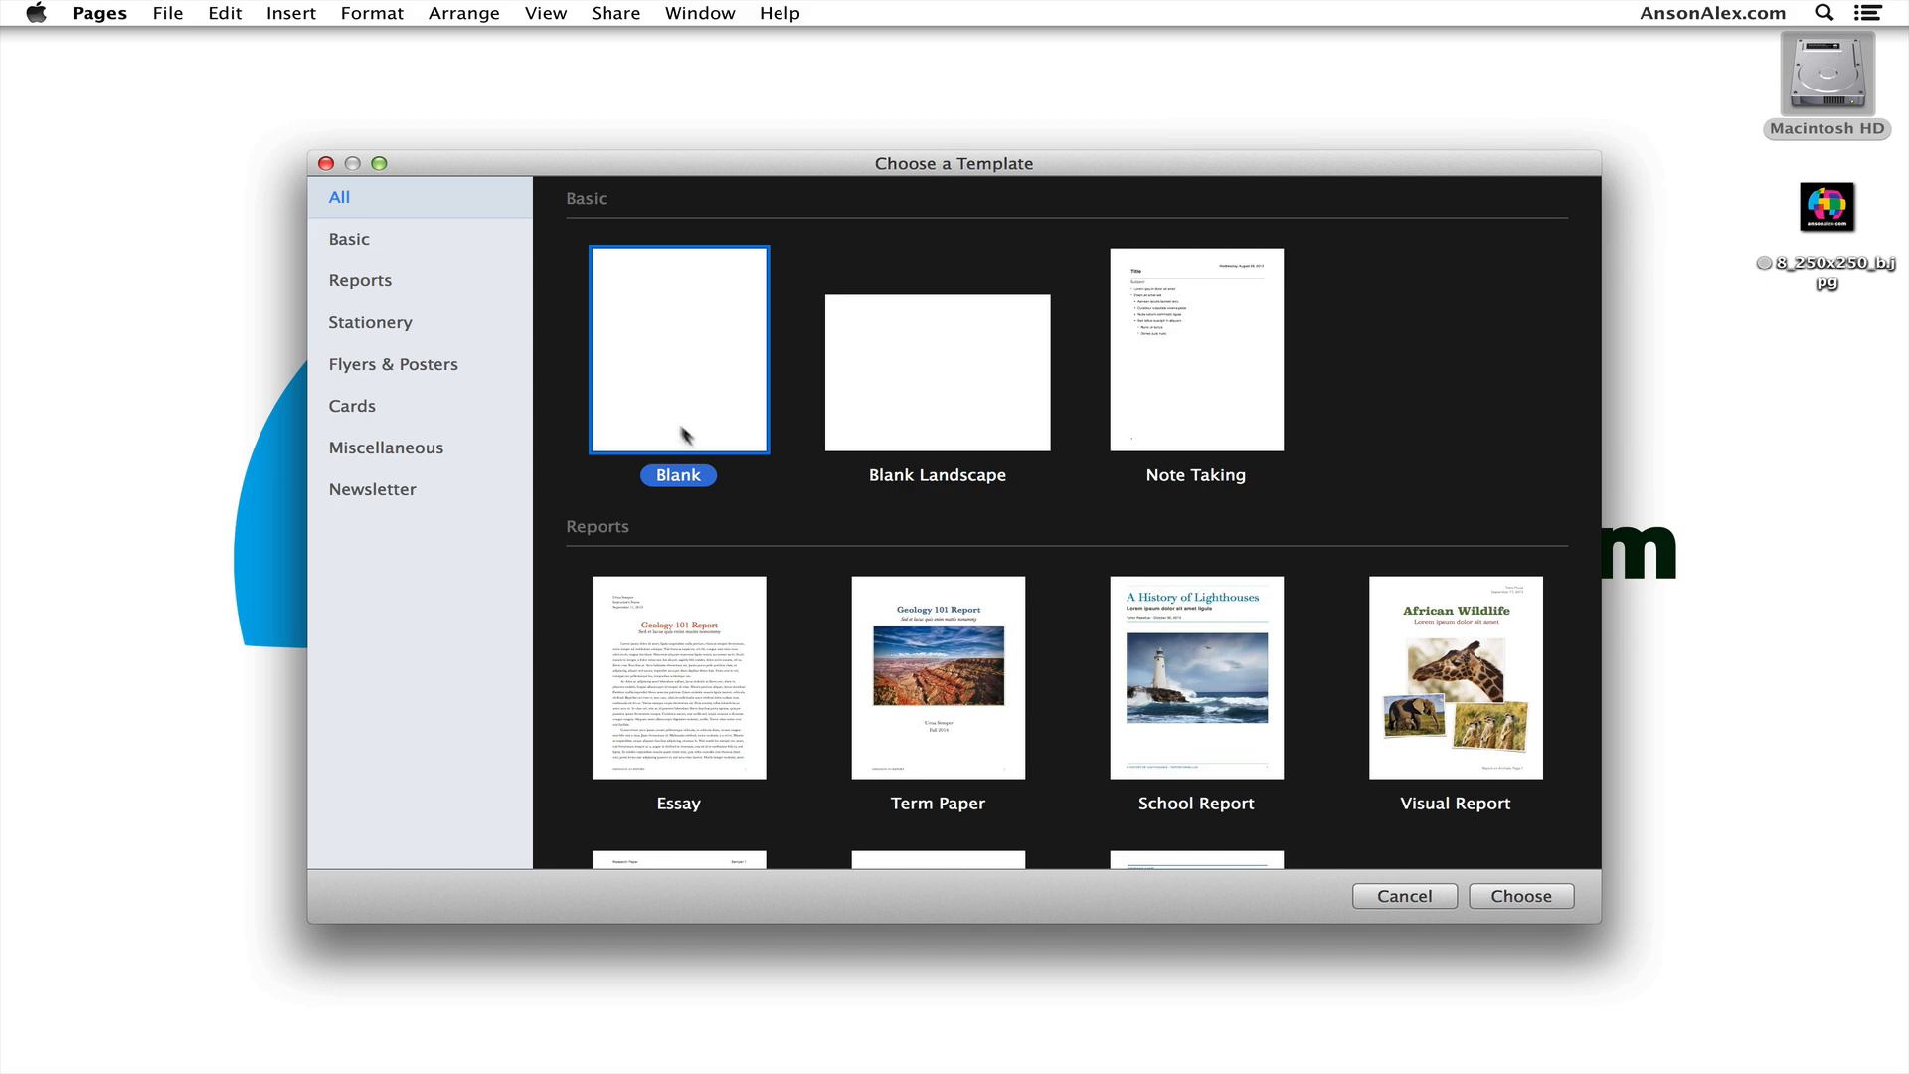
Examine the available templates, from reports, letters and resumes through envelopes and business cards to flyers and posters
{"action": "scroll", "coordinate": [831, 481], "scroll_direction": "down", "scroll_amount": 3}
{"action": "scroll", "coordinate": [831, 475], "scroll_direction": "down", "scroll_amount": 1}
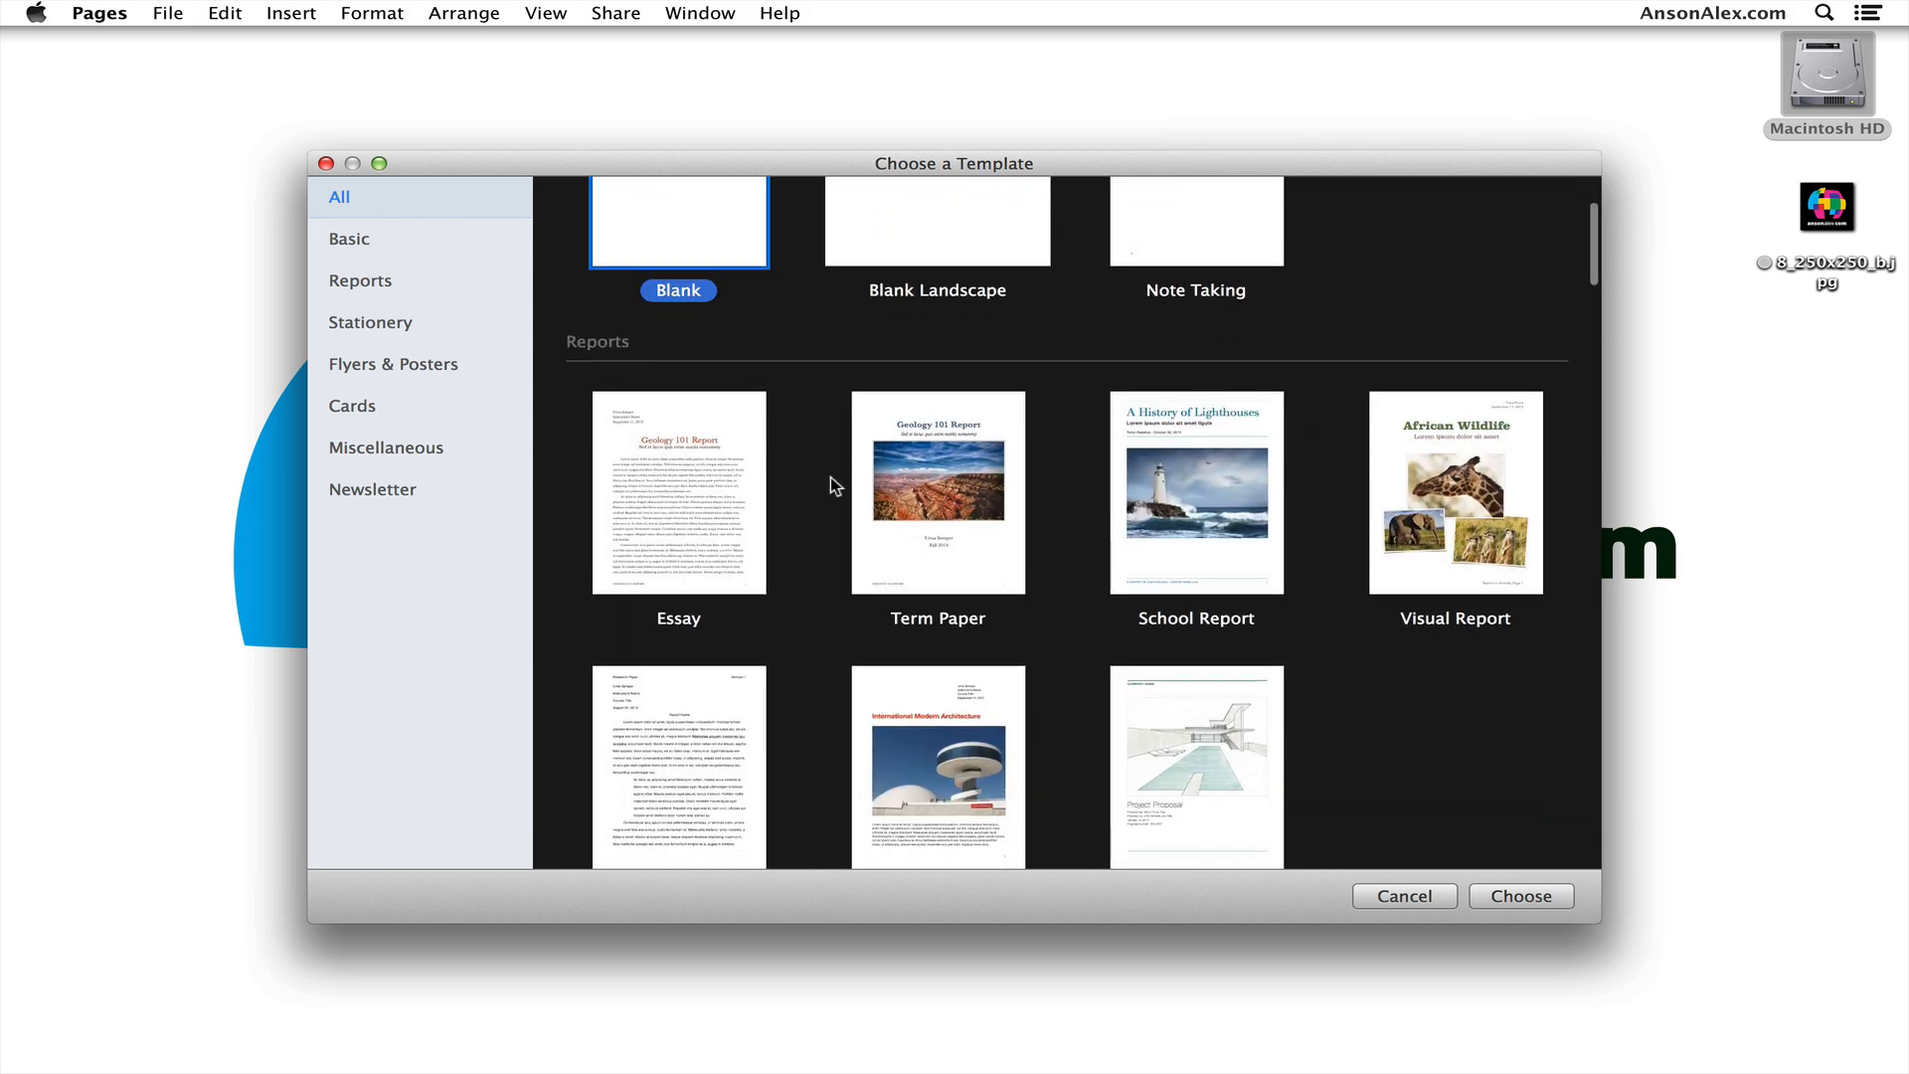
{"action": "scroll", "coordinate": [915, 534], "scroll_direction": "down", "scroll_amount": 5}
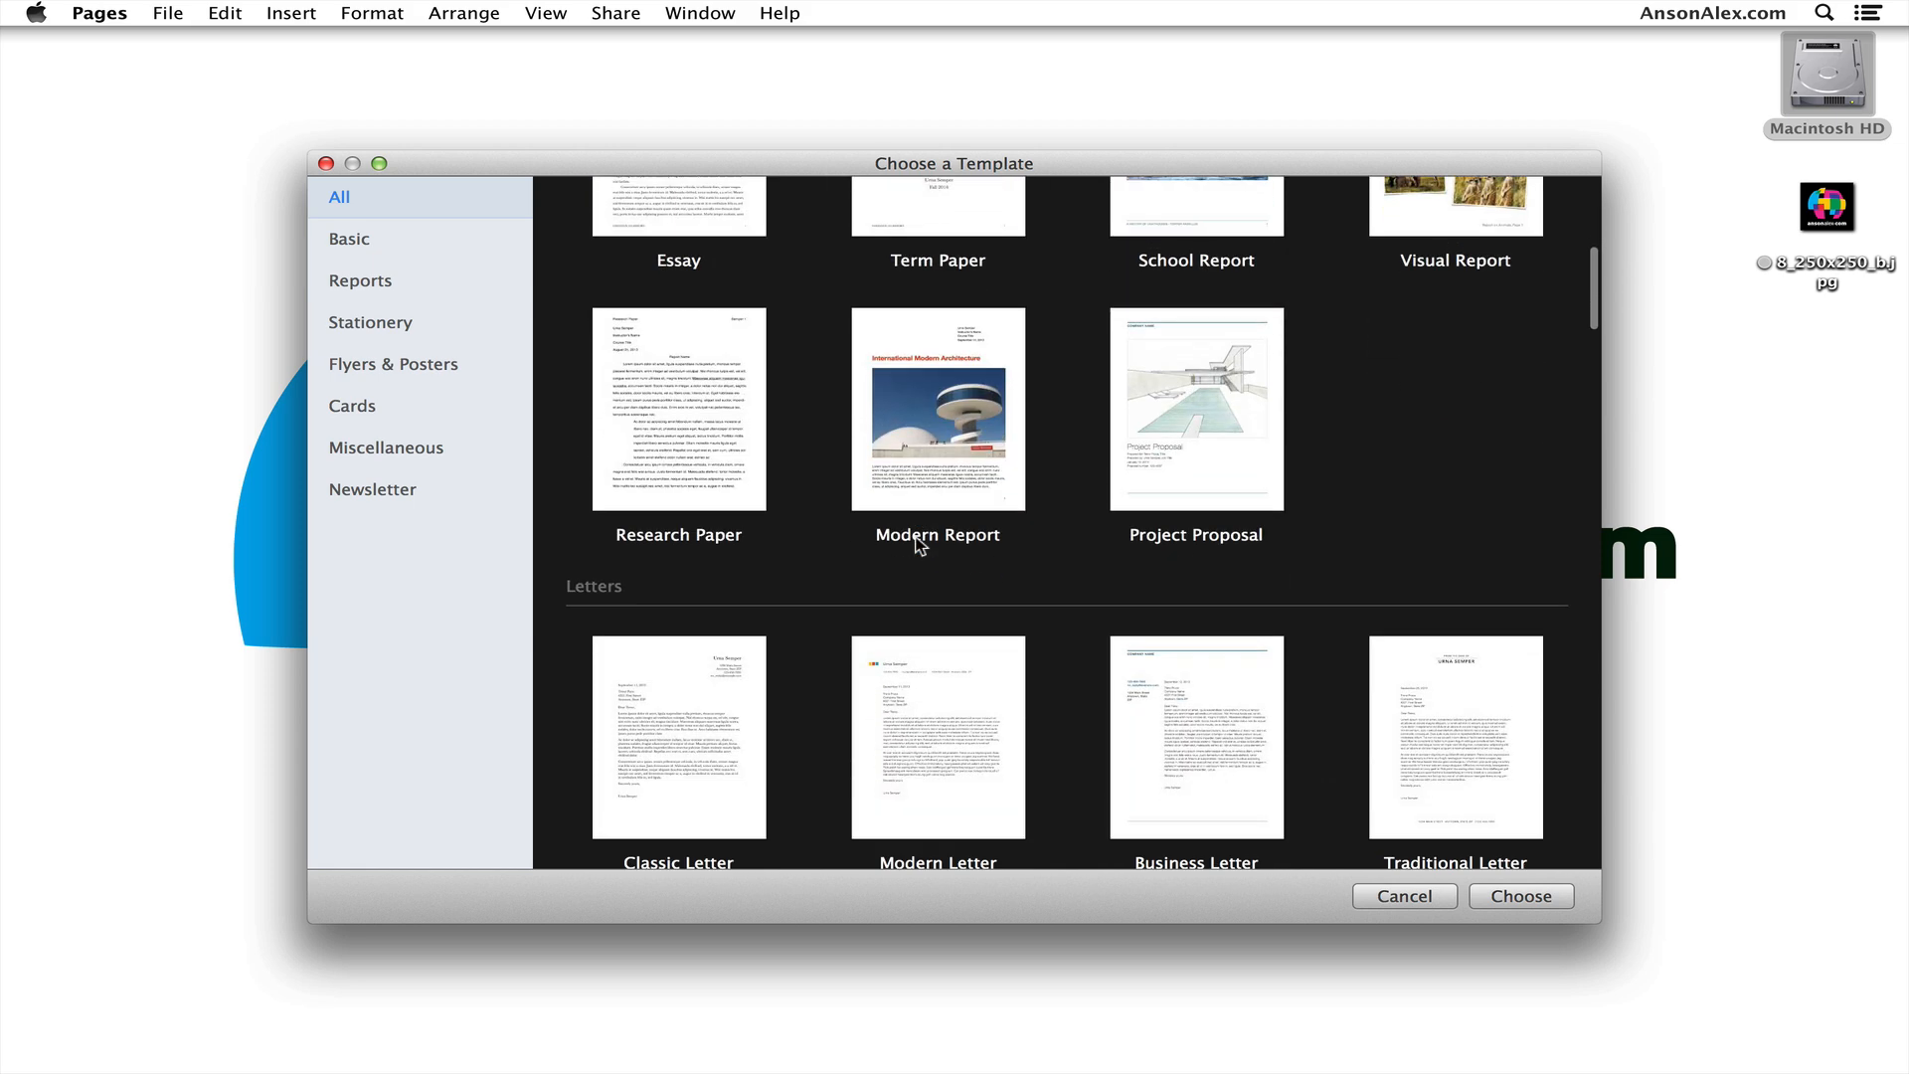
{"action": "scroll", "coordinate": [917, 542], "scroll_direction": "down", "scroll_amount": 4}
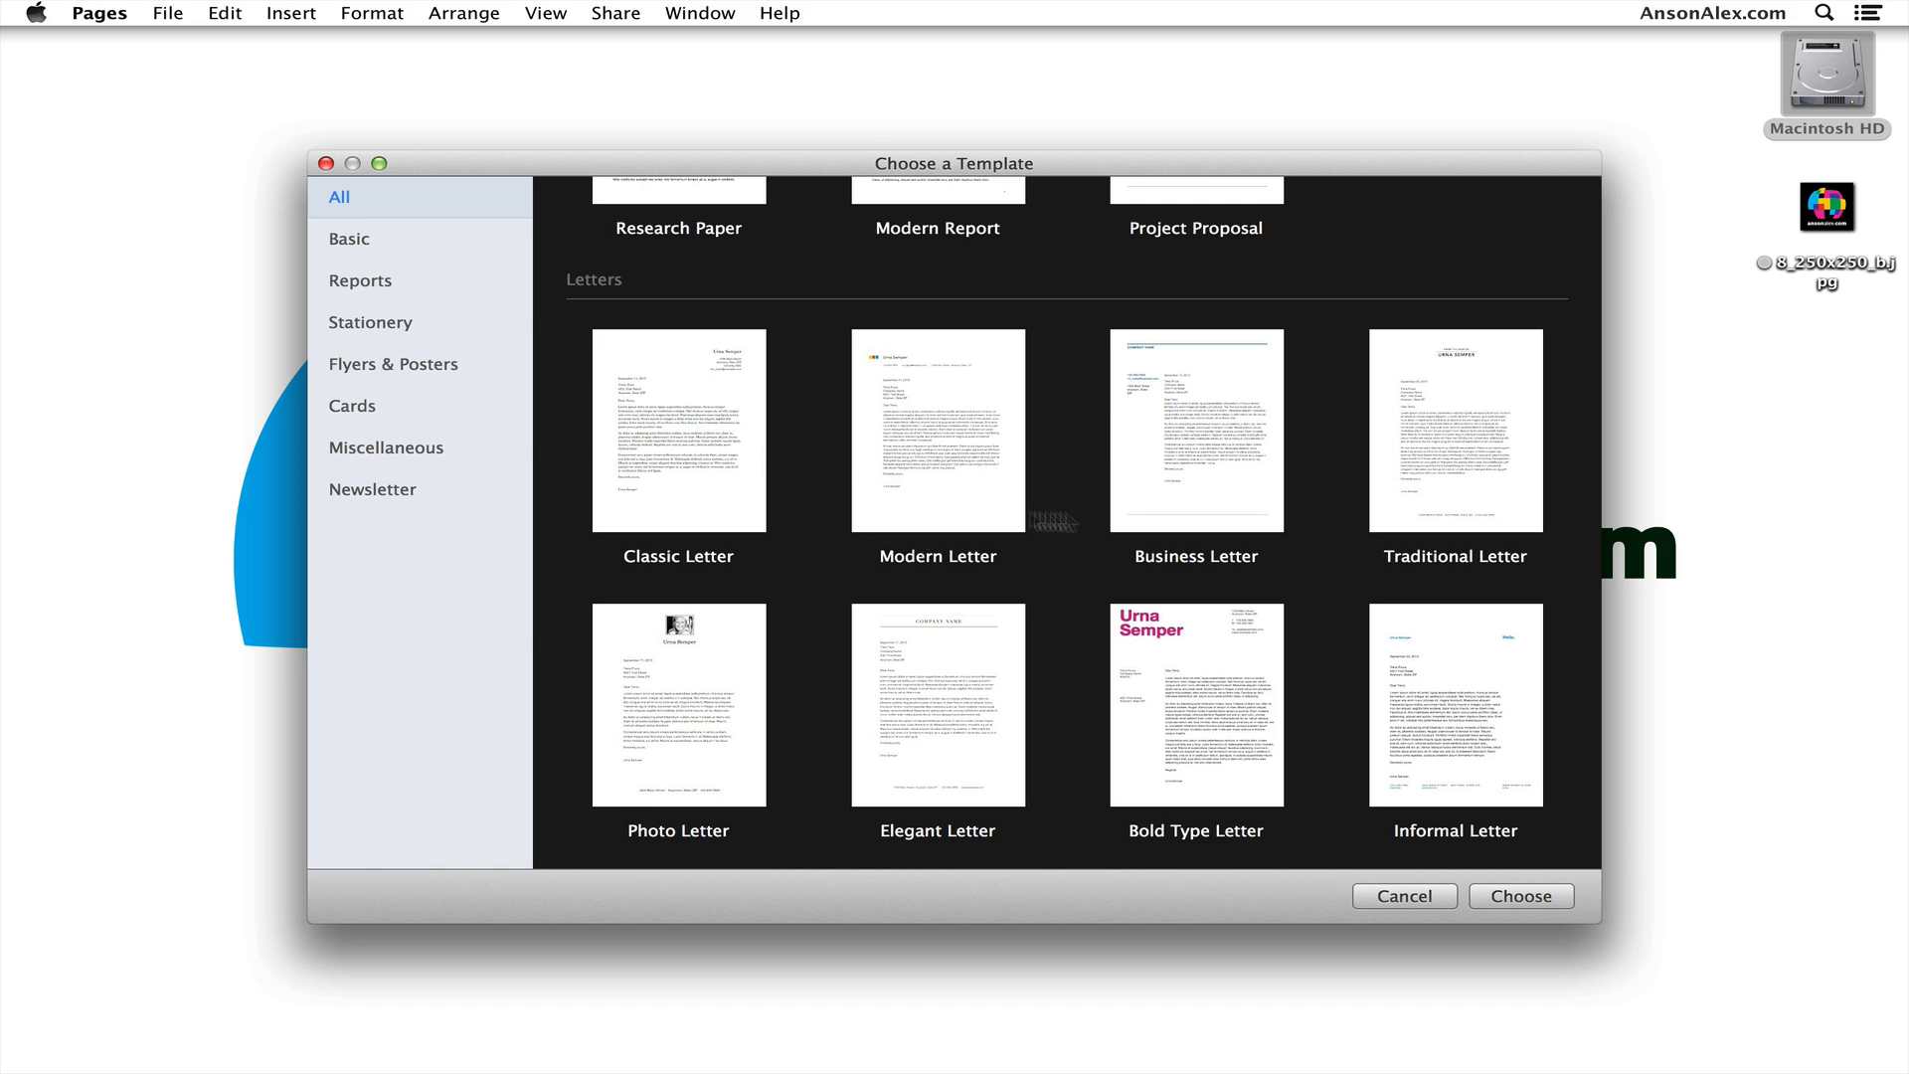
{"action": "scroll", "coordinate": [1208, 558], "scroll_direction": "down", "scroll_amount": 5}
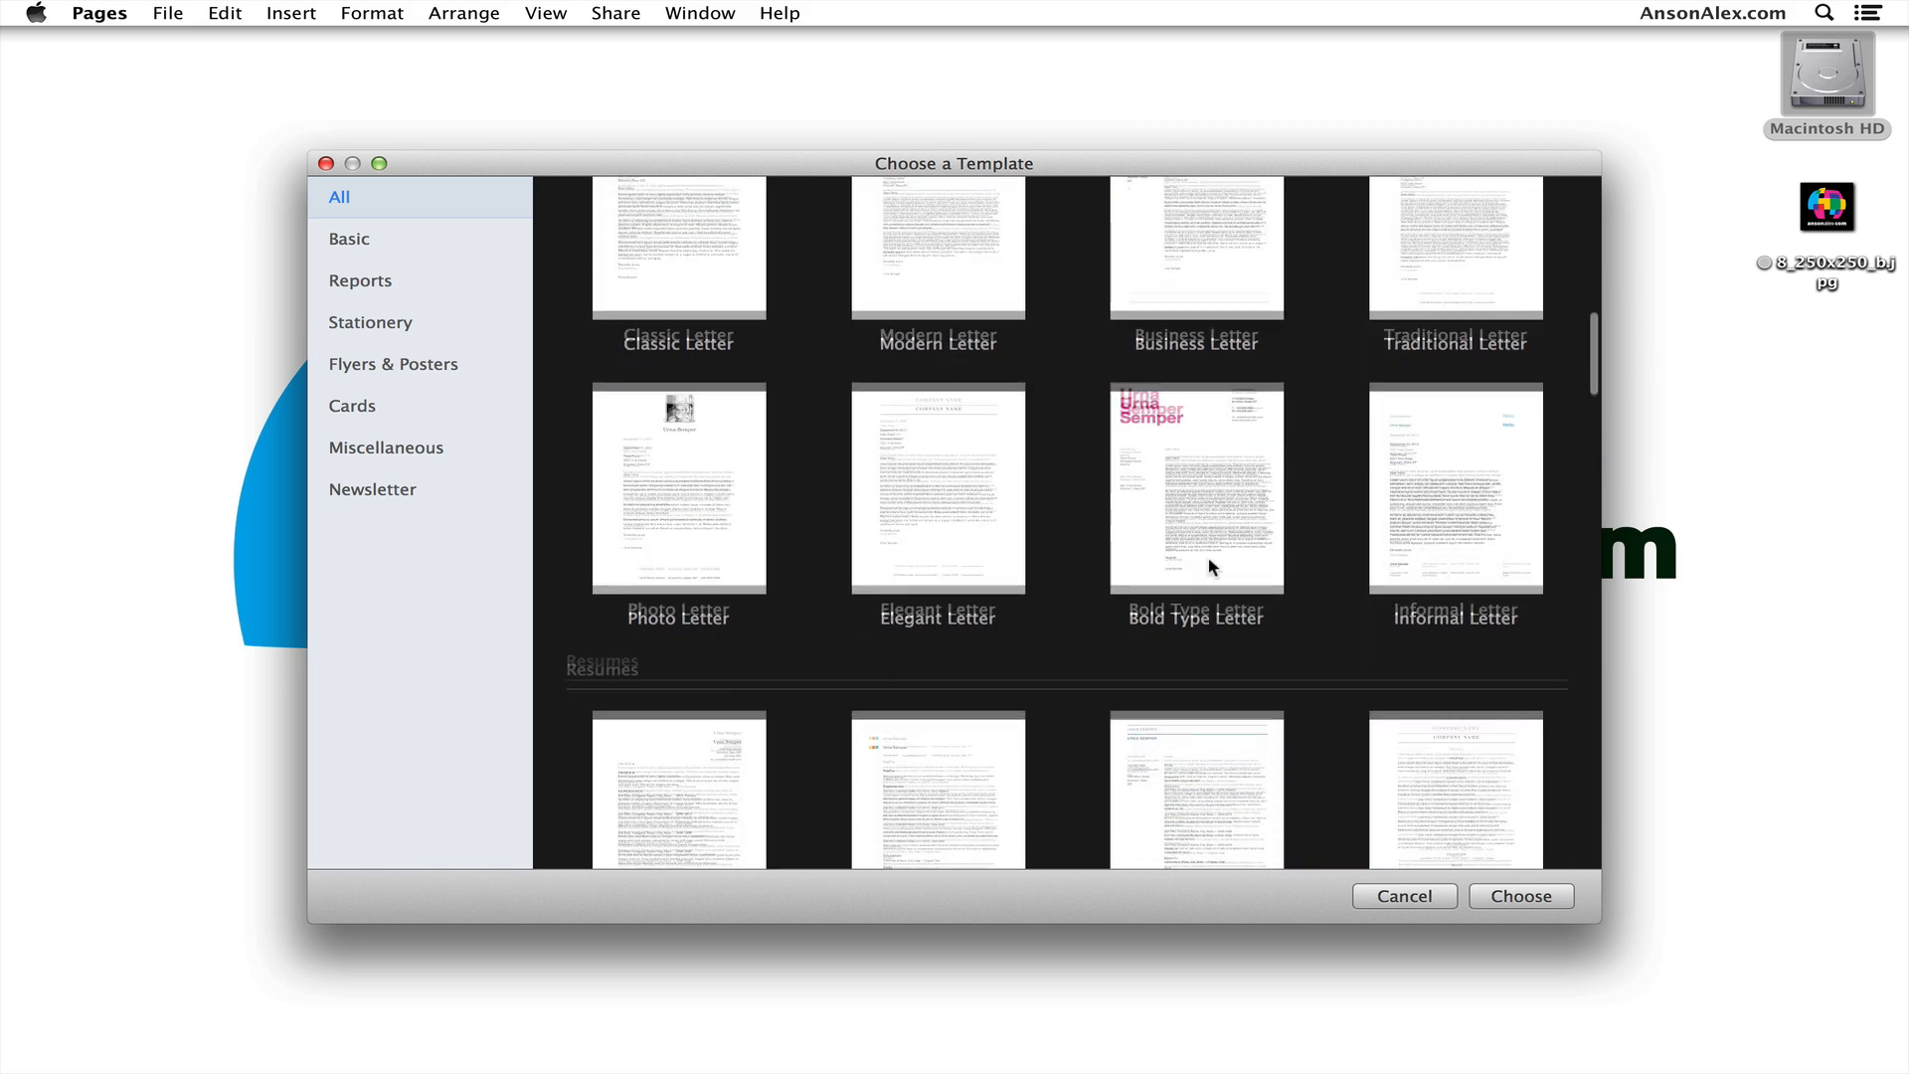
{"action": "scroll", "coordinate": [1208, 557], "scroll_direction": "down", "scroll_amount": 3}
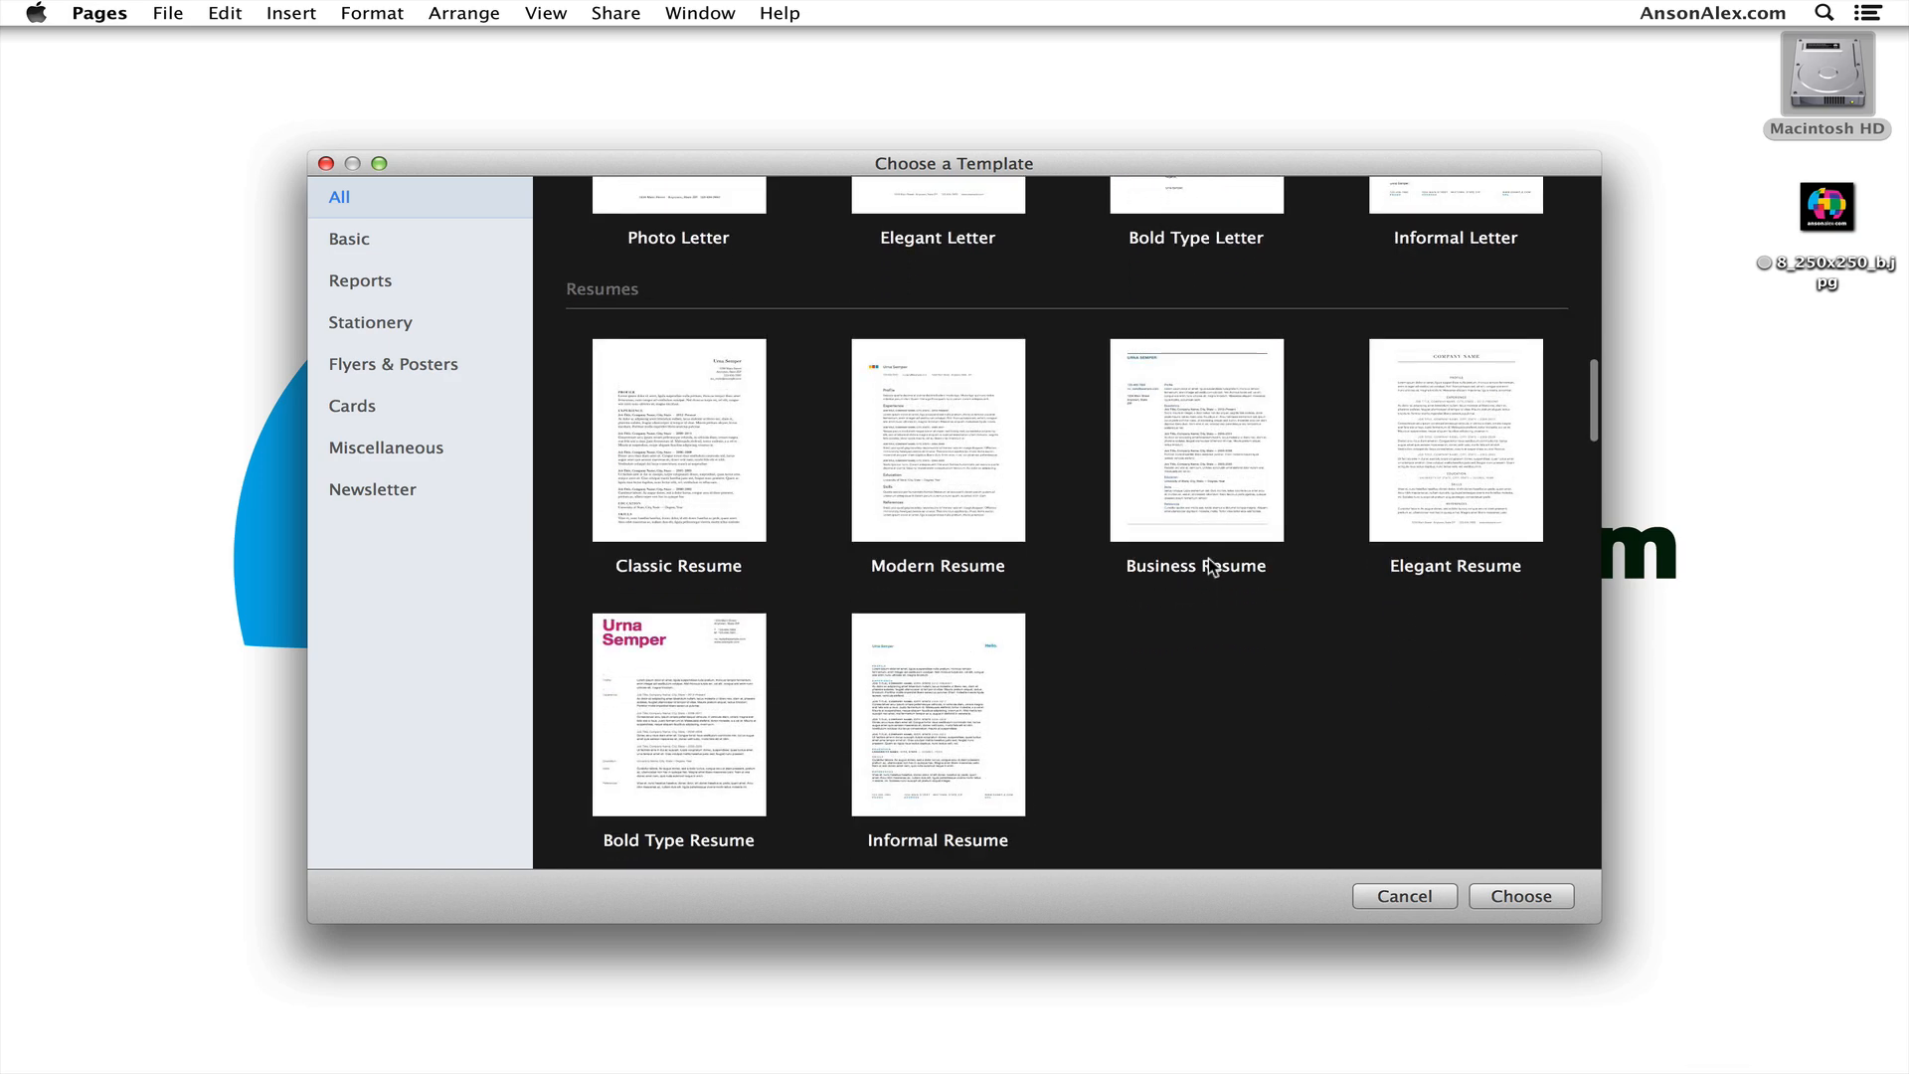
{"action": "scroll", "coordinate": [1208, 558], "scroll_direction": "down", "scroll_amount": 8}
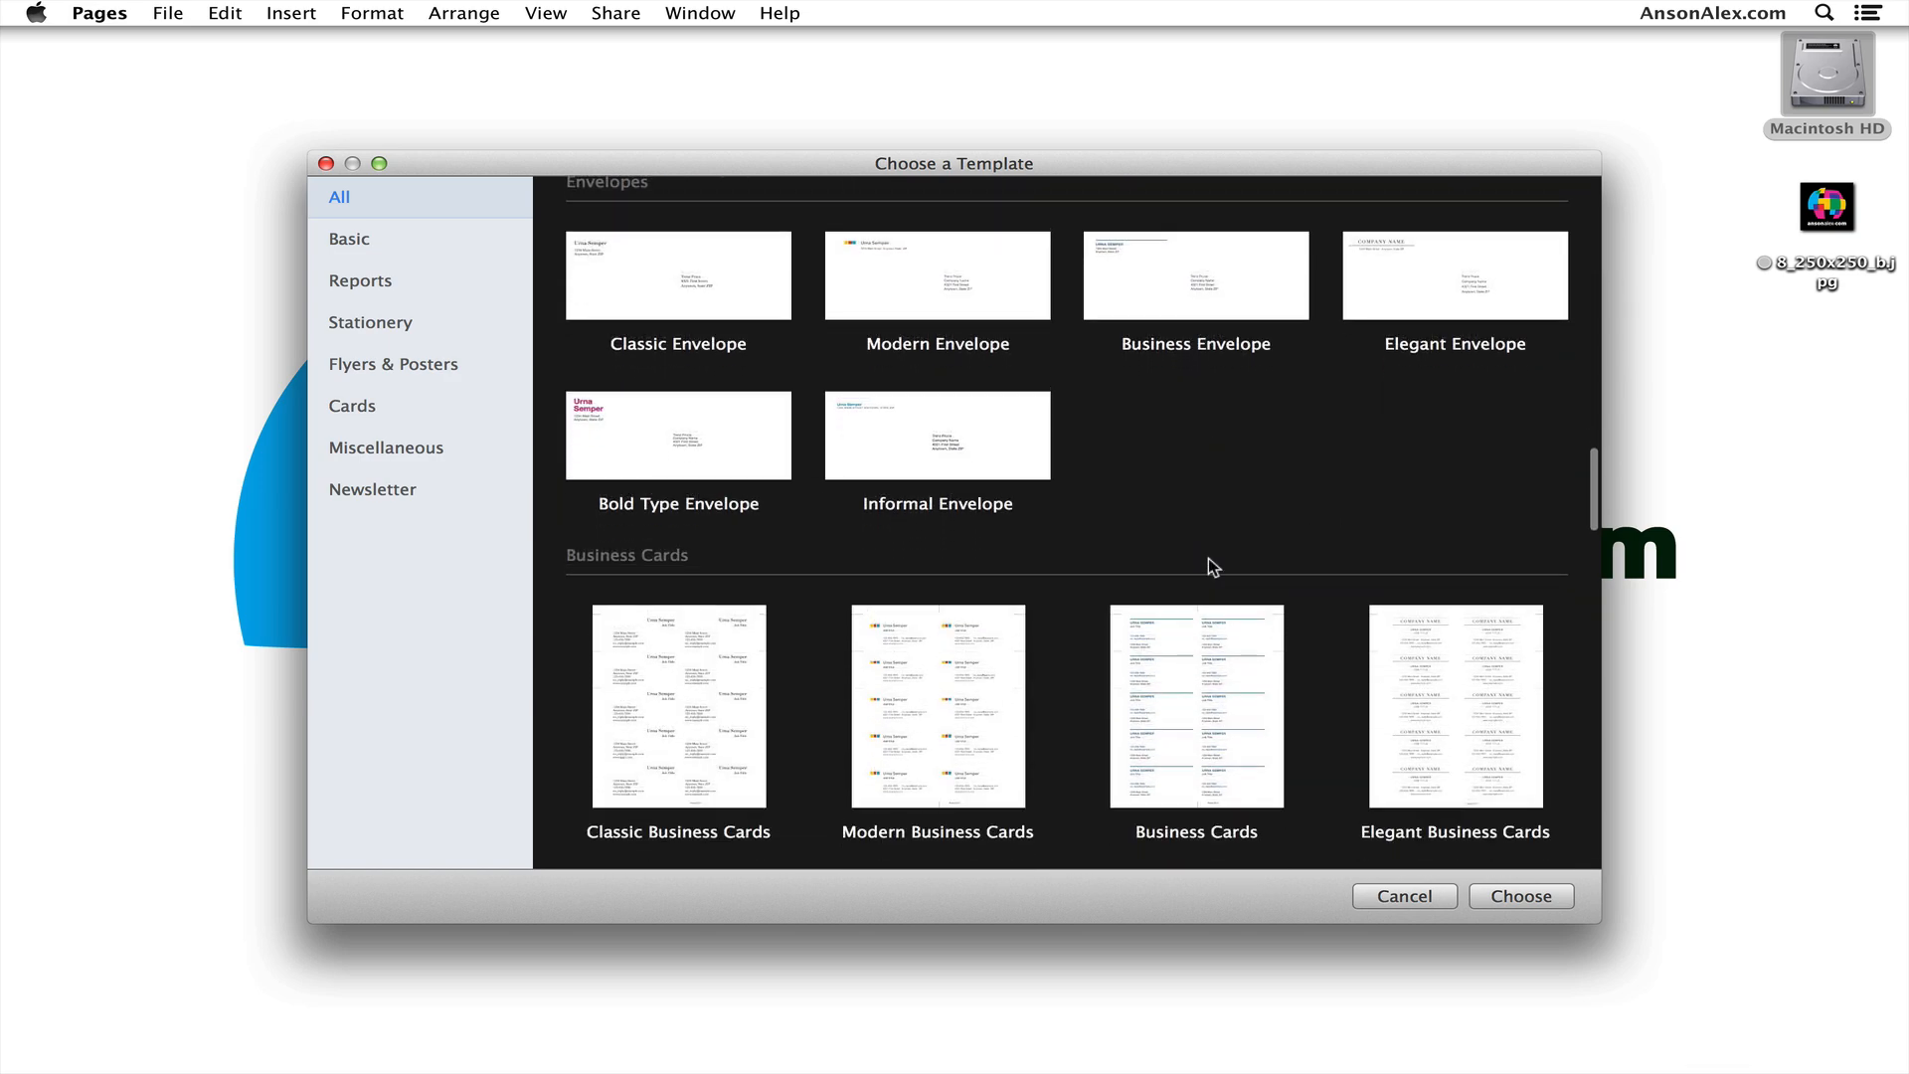
{"action": "scroll", "coordinate": [1175, 443], "scroll_direction": "down", "scroll_amount": 4}
{"action": "scroll", "coordinate": [1175, 443], "scroll_direction": "down", "scroll_amount": 8}
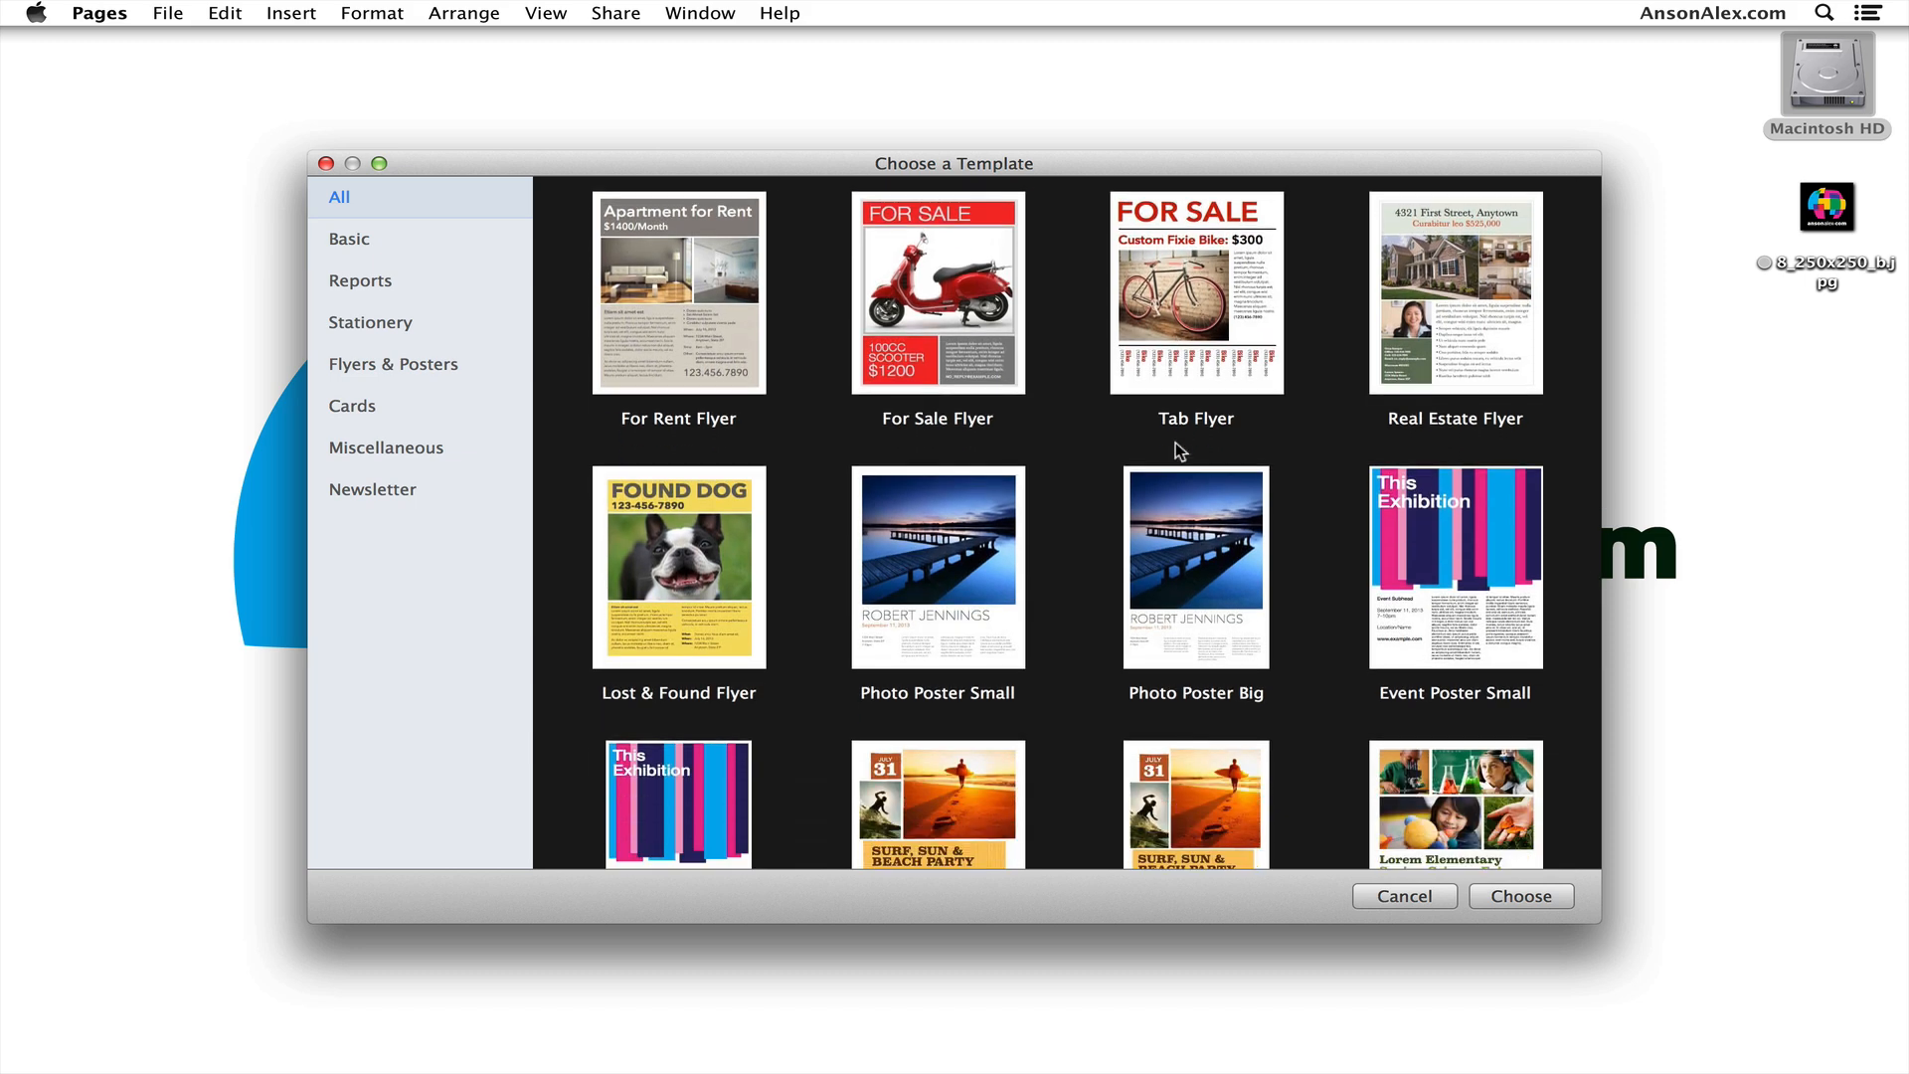
{"action": "scroll", "coordinate": [1175, 443], "scroll_direction": "up", "scroll_amount": 2}
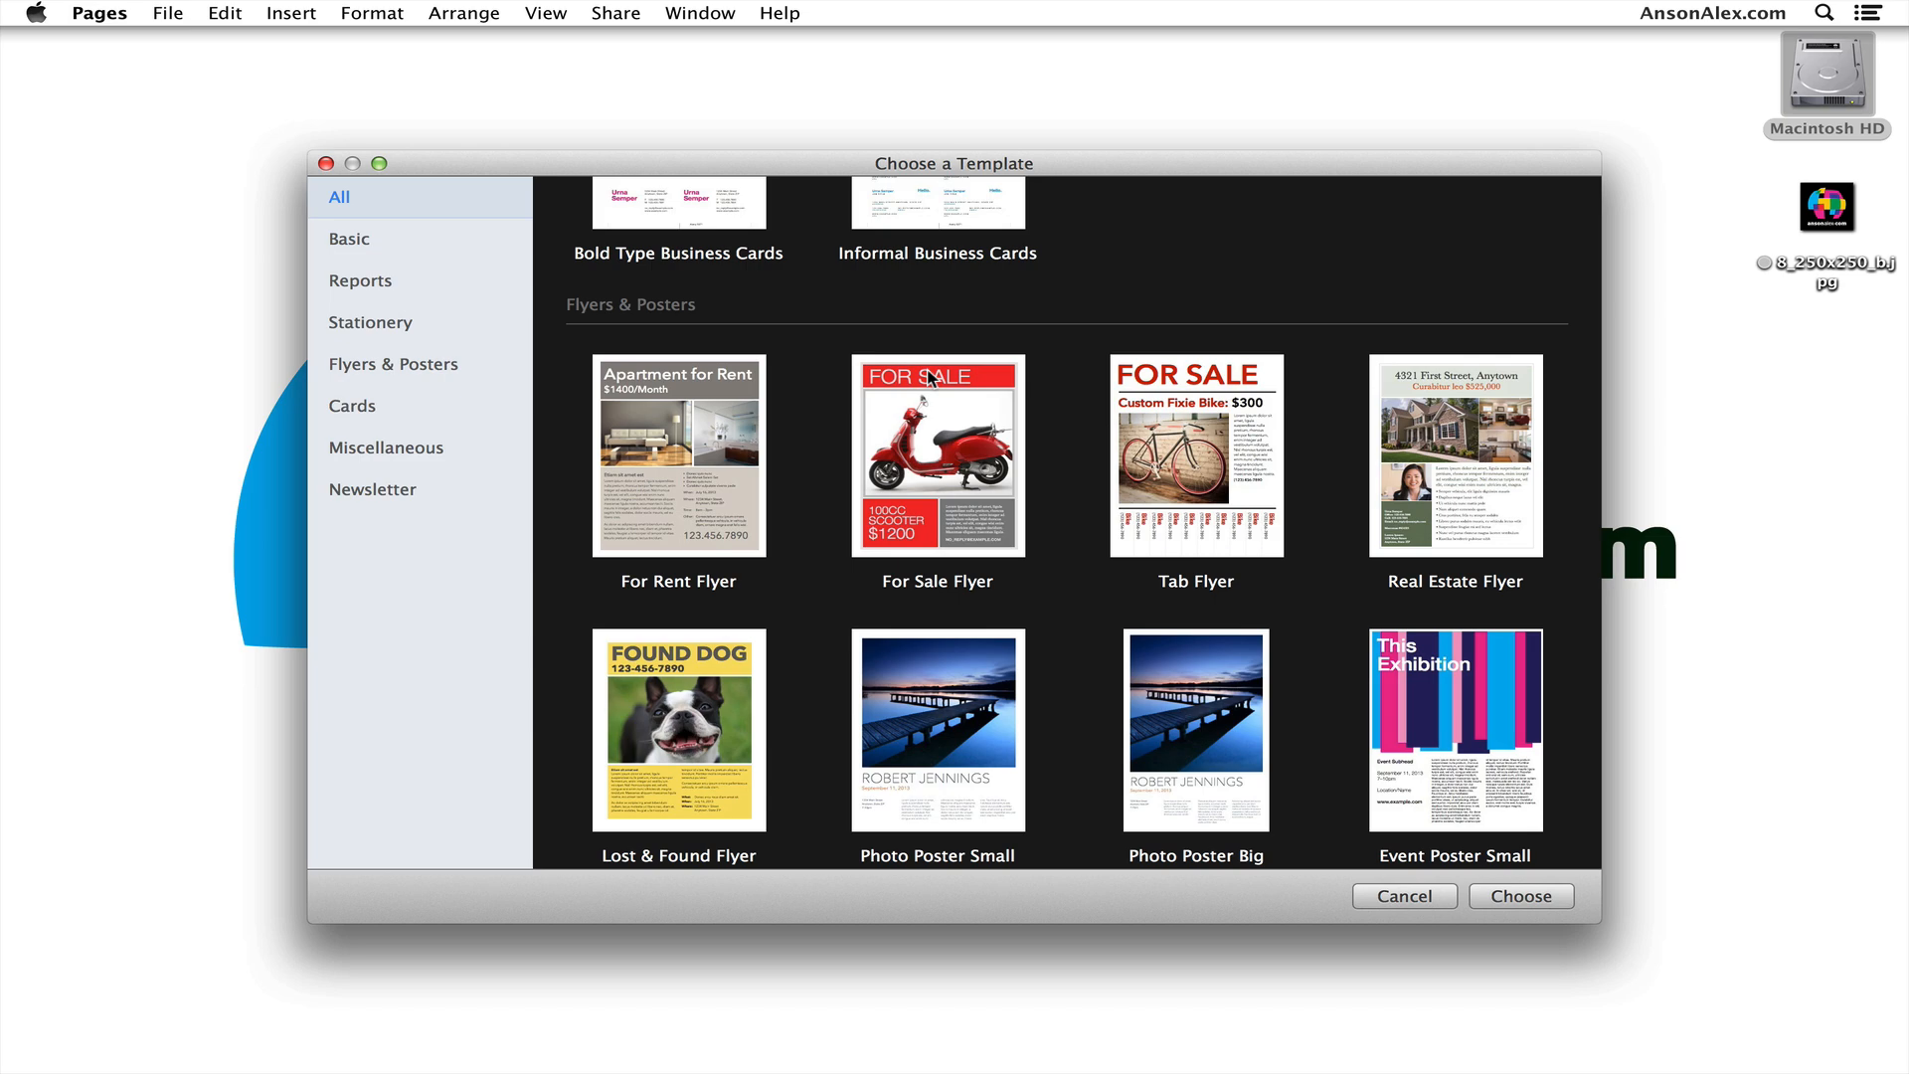
{"action": "scroll", "coordinate": [927, 371], "scroll_direction": "up", "scroll_amount": 15}
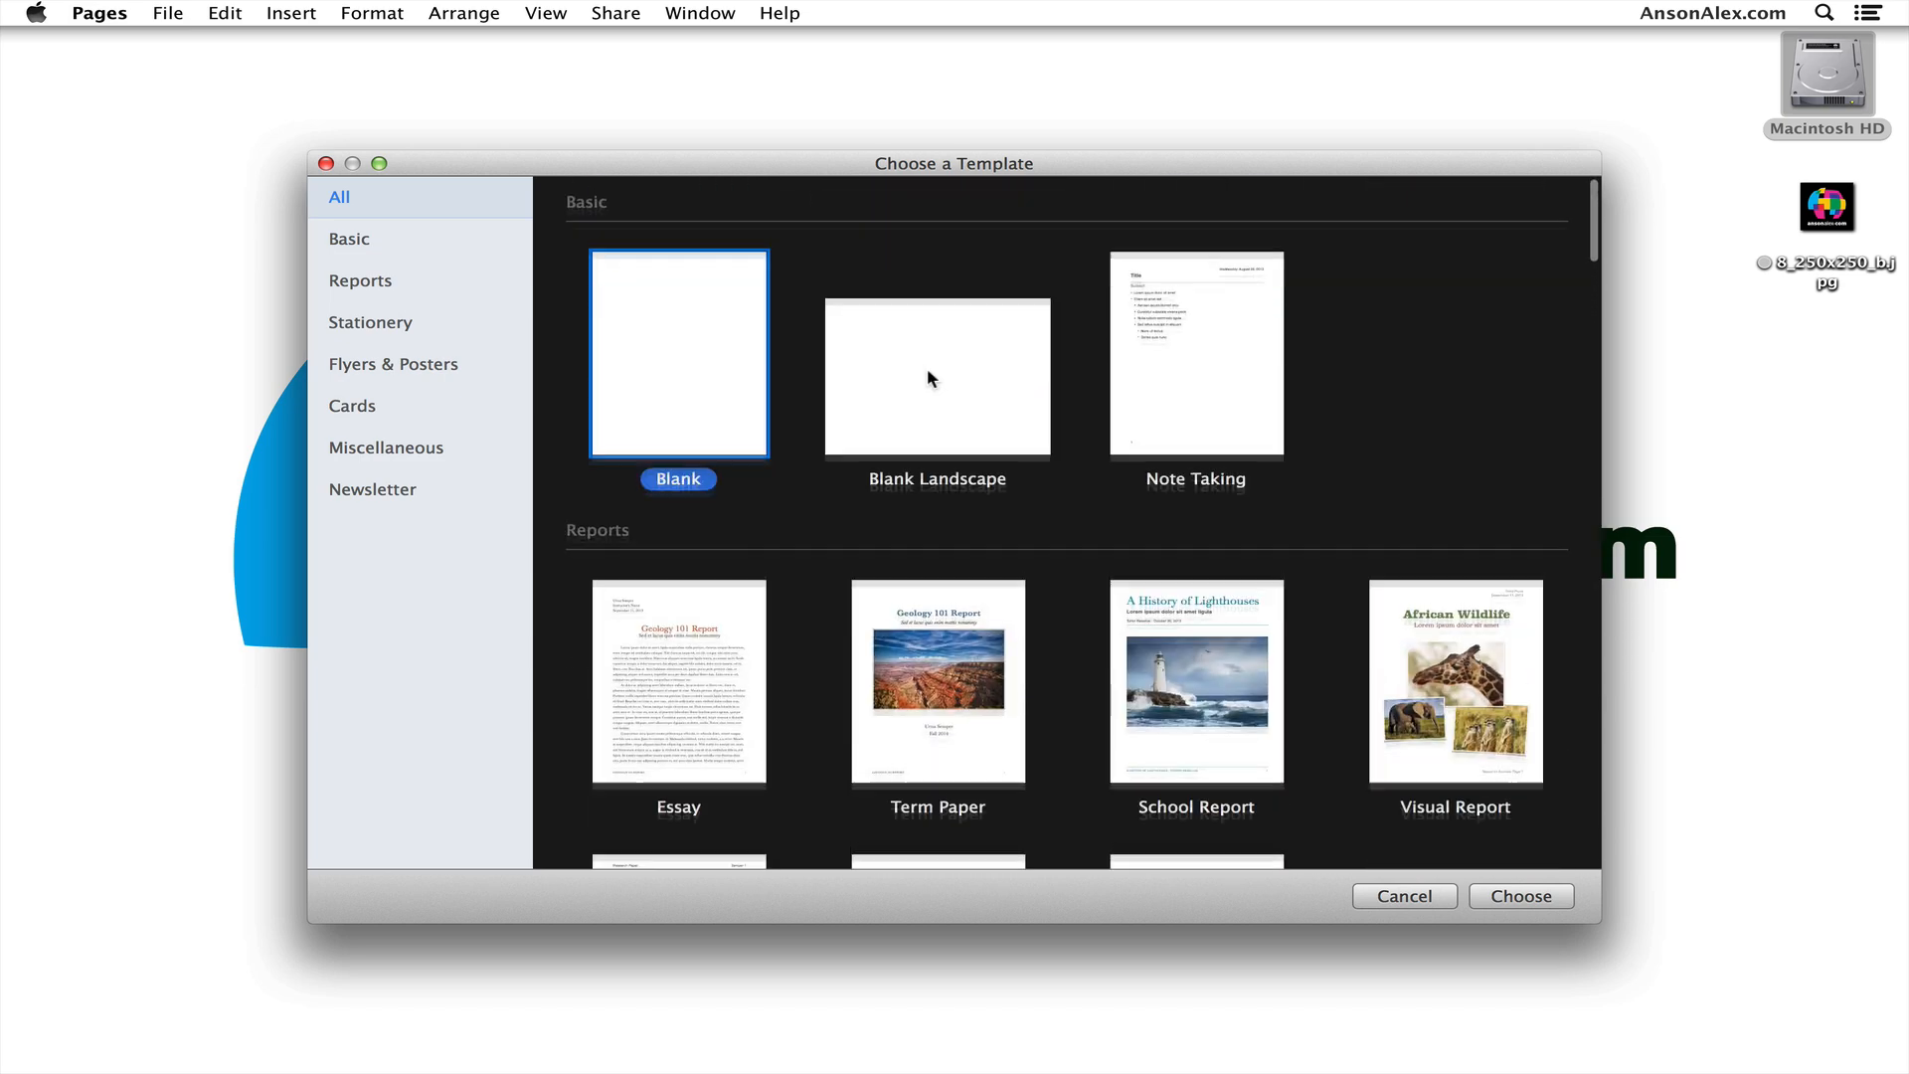
Create a document from the Blank template and write "We can just start typing." in it
{"action": "left_click", "coordinate": [671, 320]}
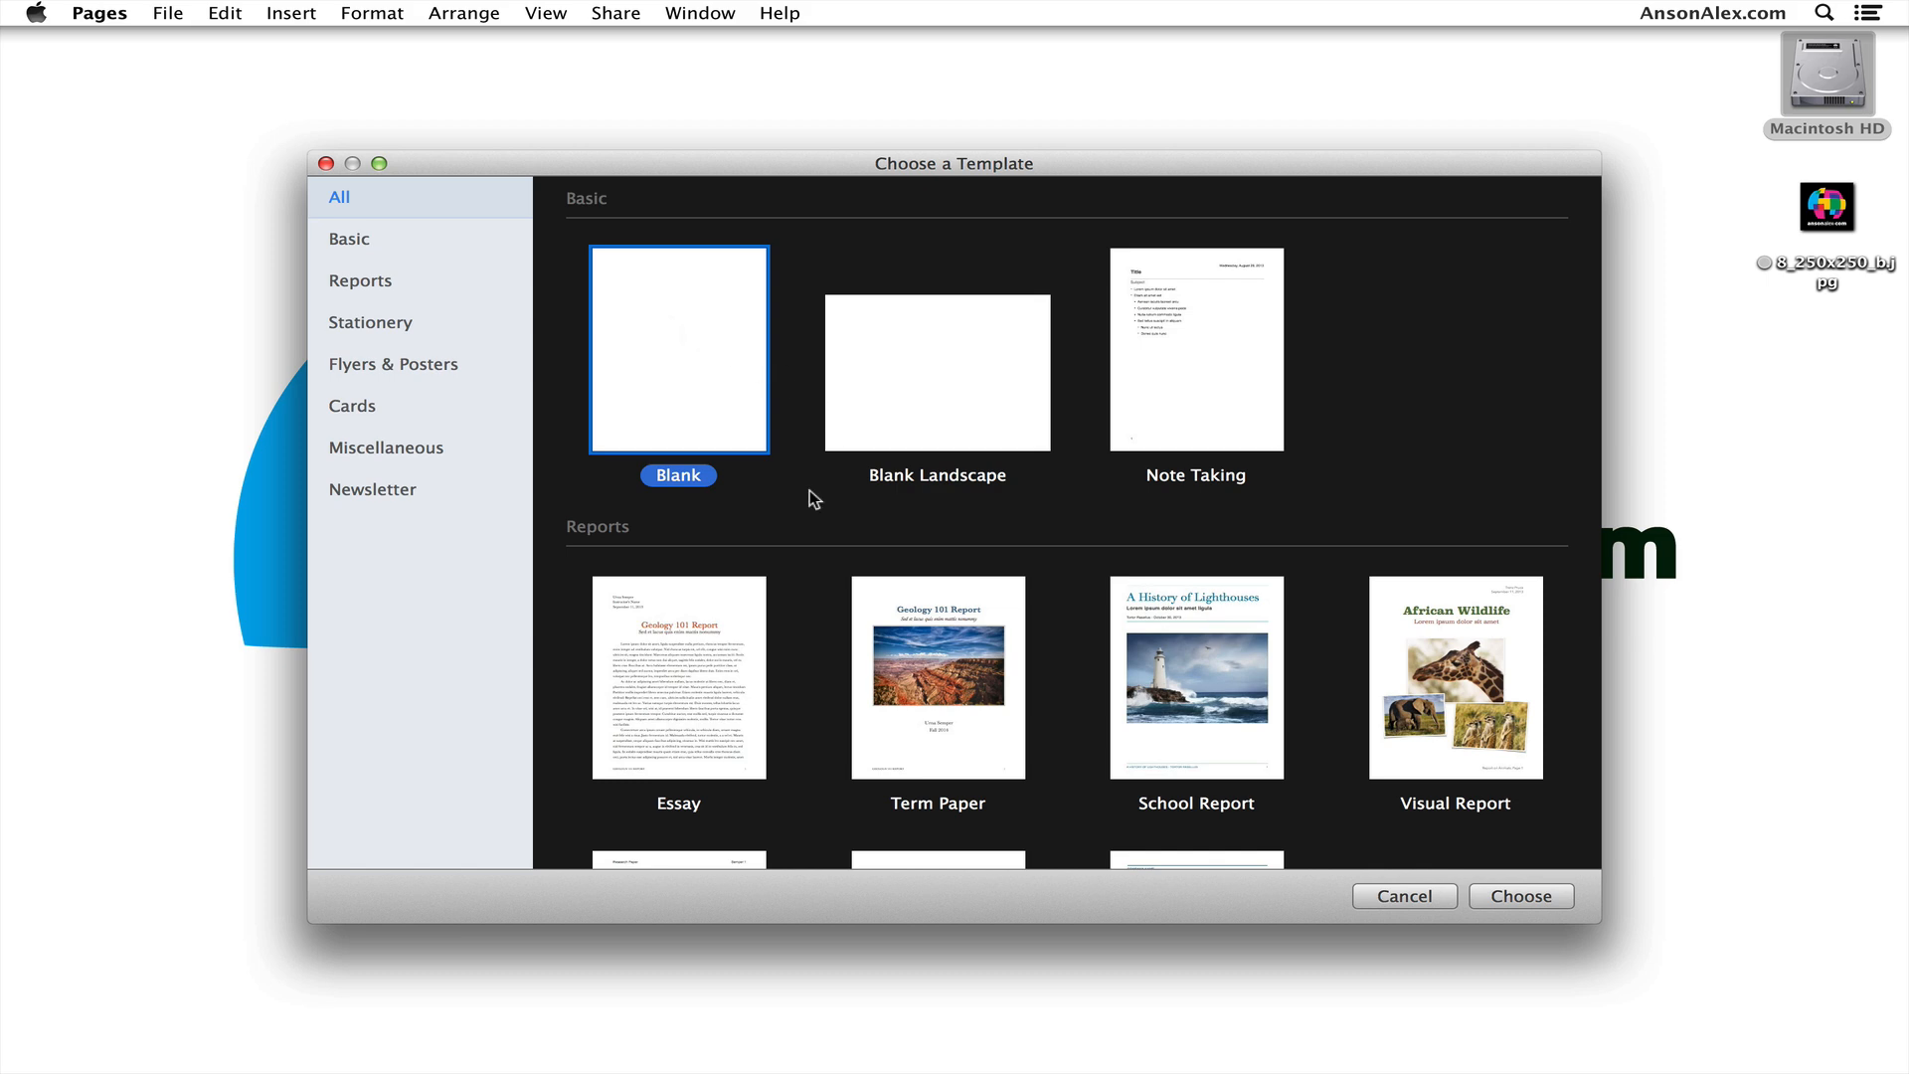
{"action": "left_click", "coordinate": [1521, 896]}
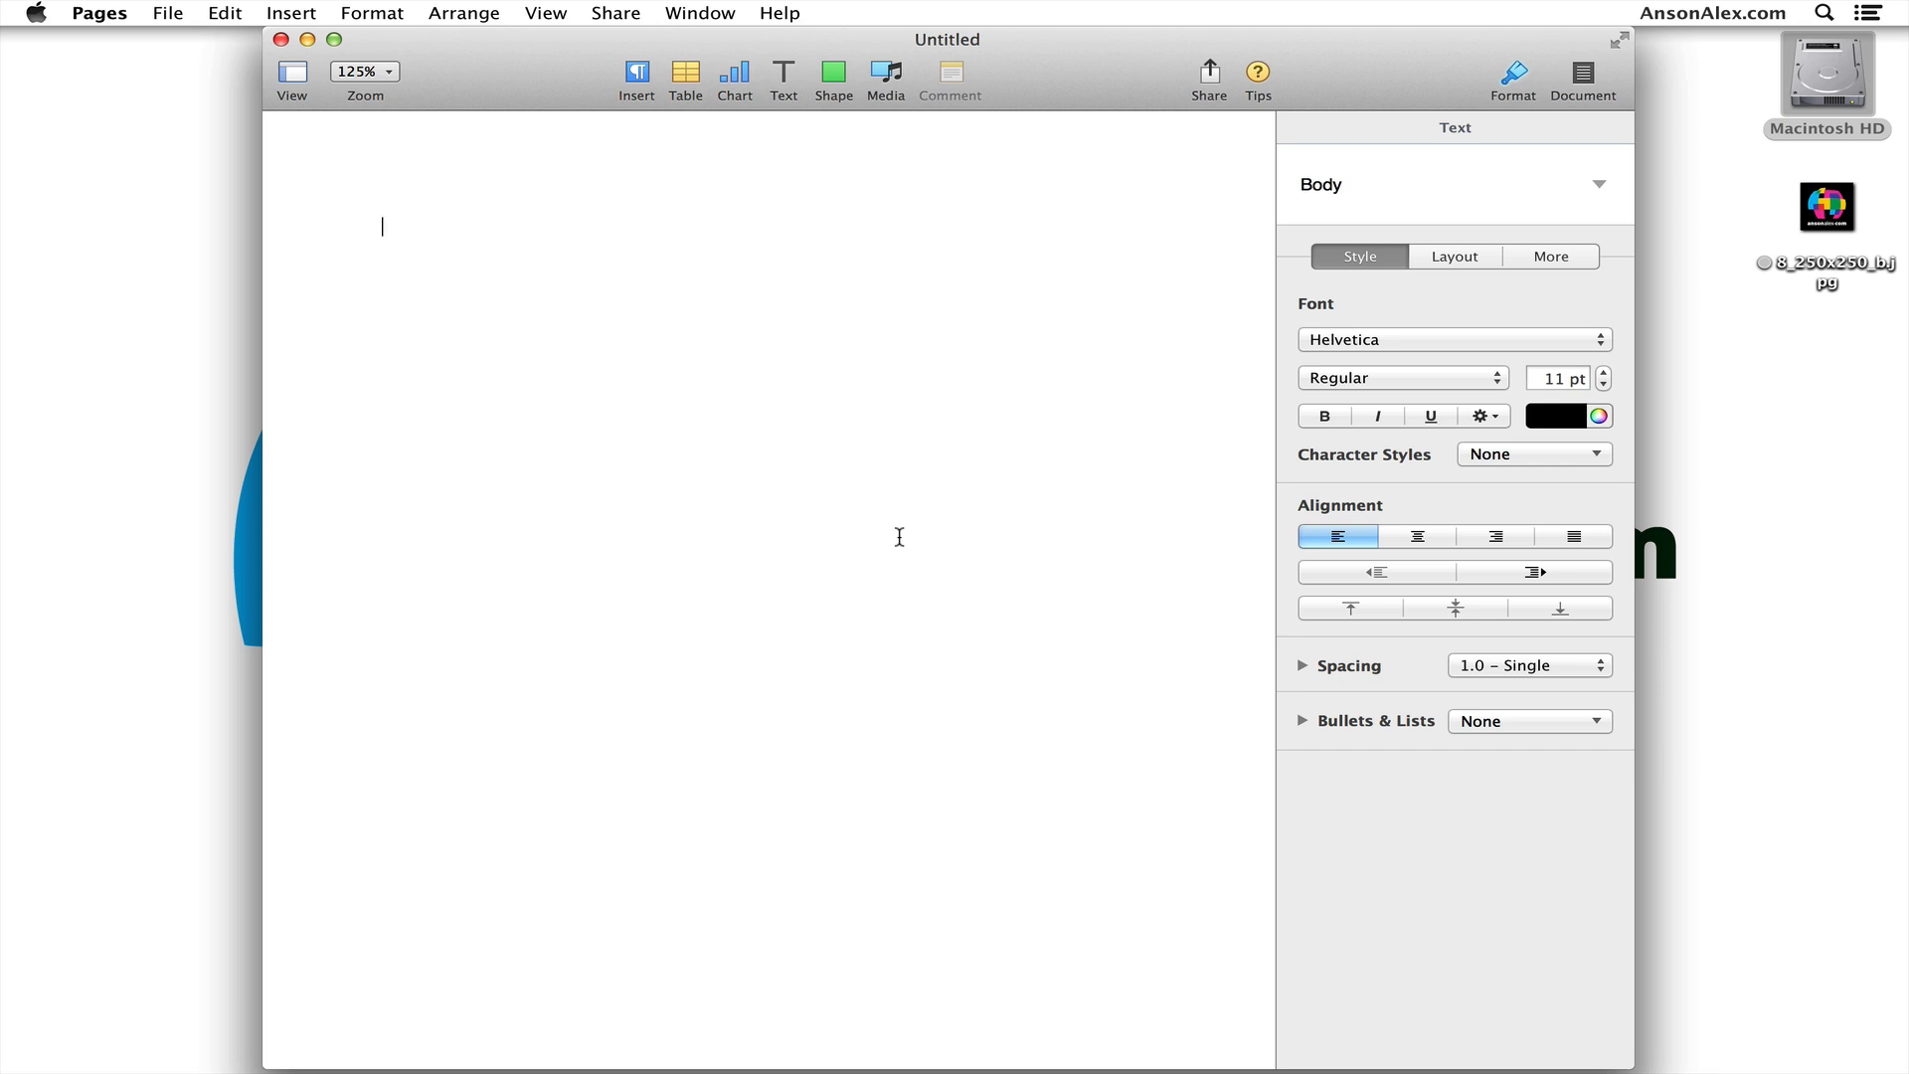
{"action": "type", "text": "We can jus t"}
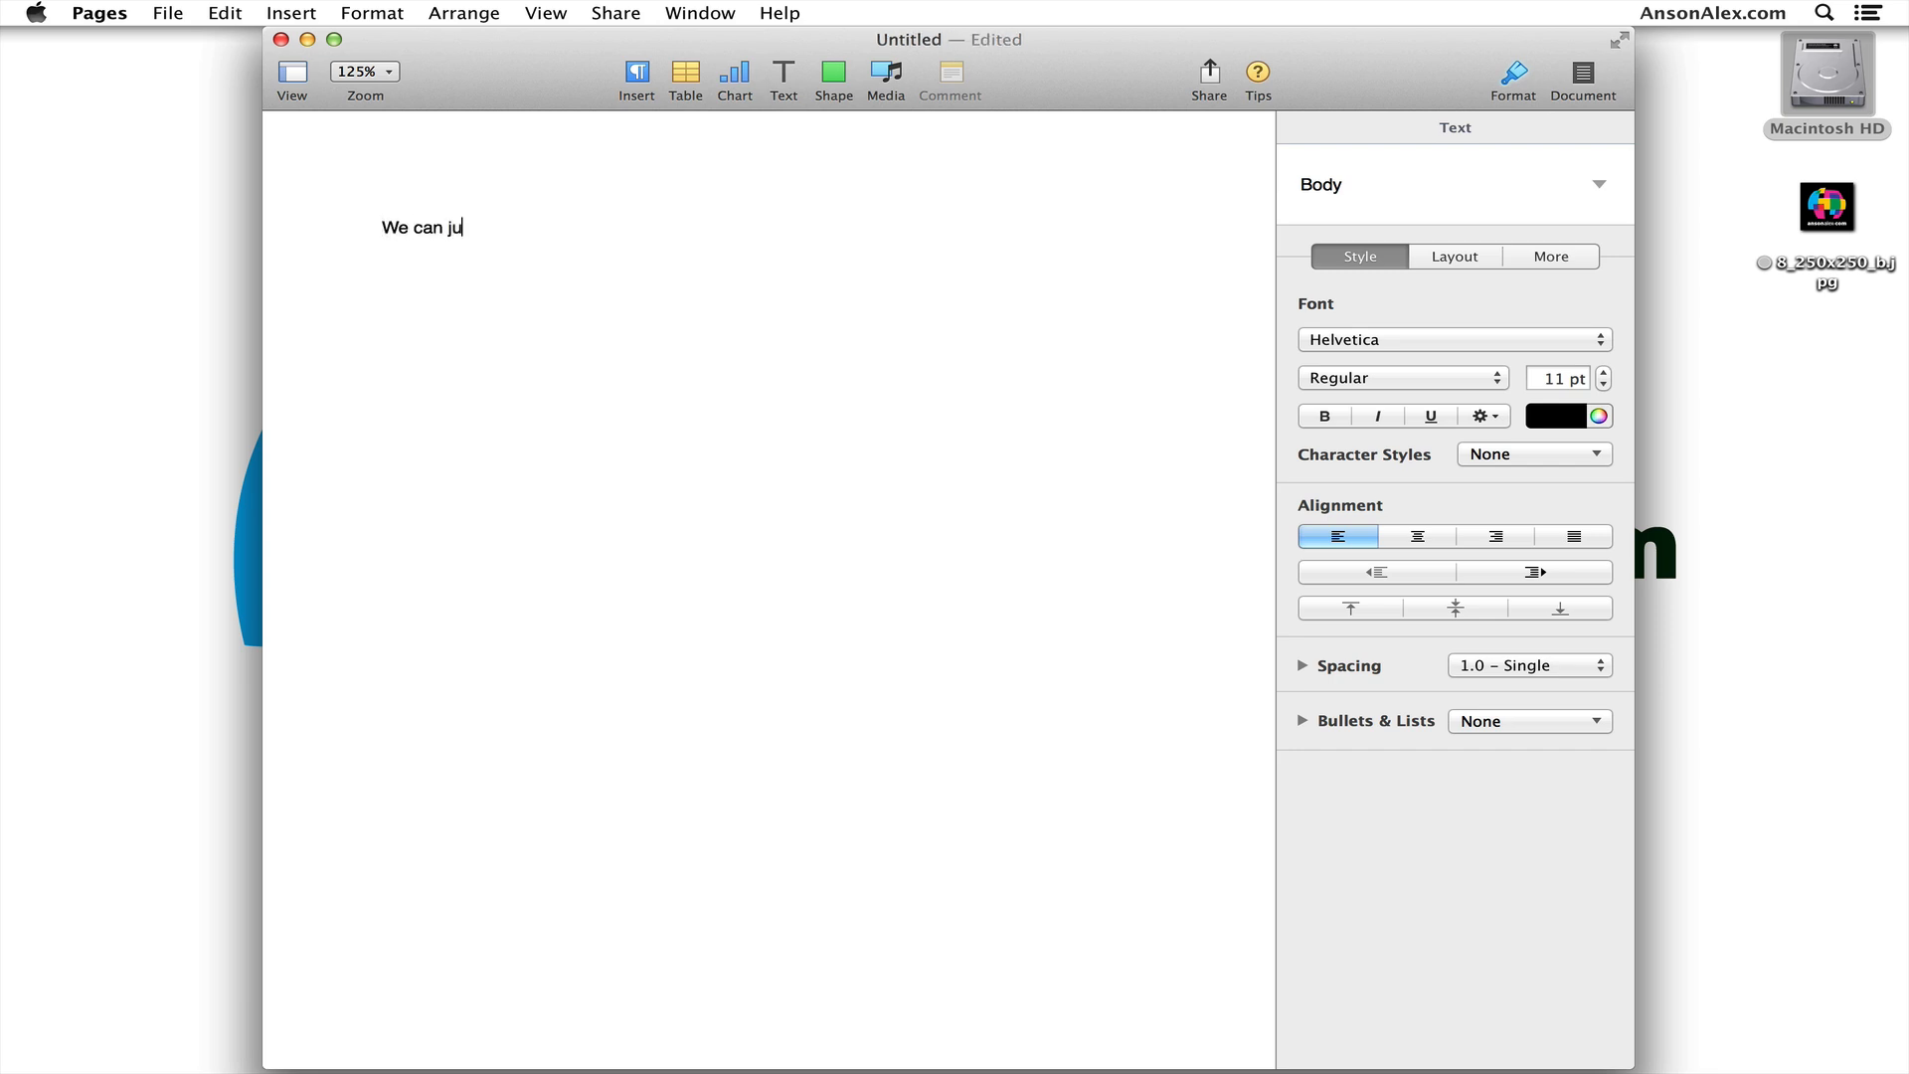
{"action": "key", "text": "BackSpace"}
{"action": "key", "text": "BackSpace"}
{"action": "type", "text": "t start typing."}
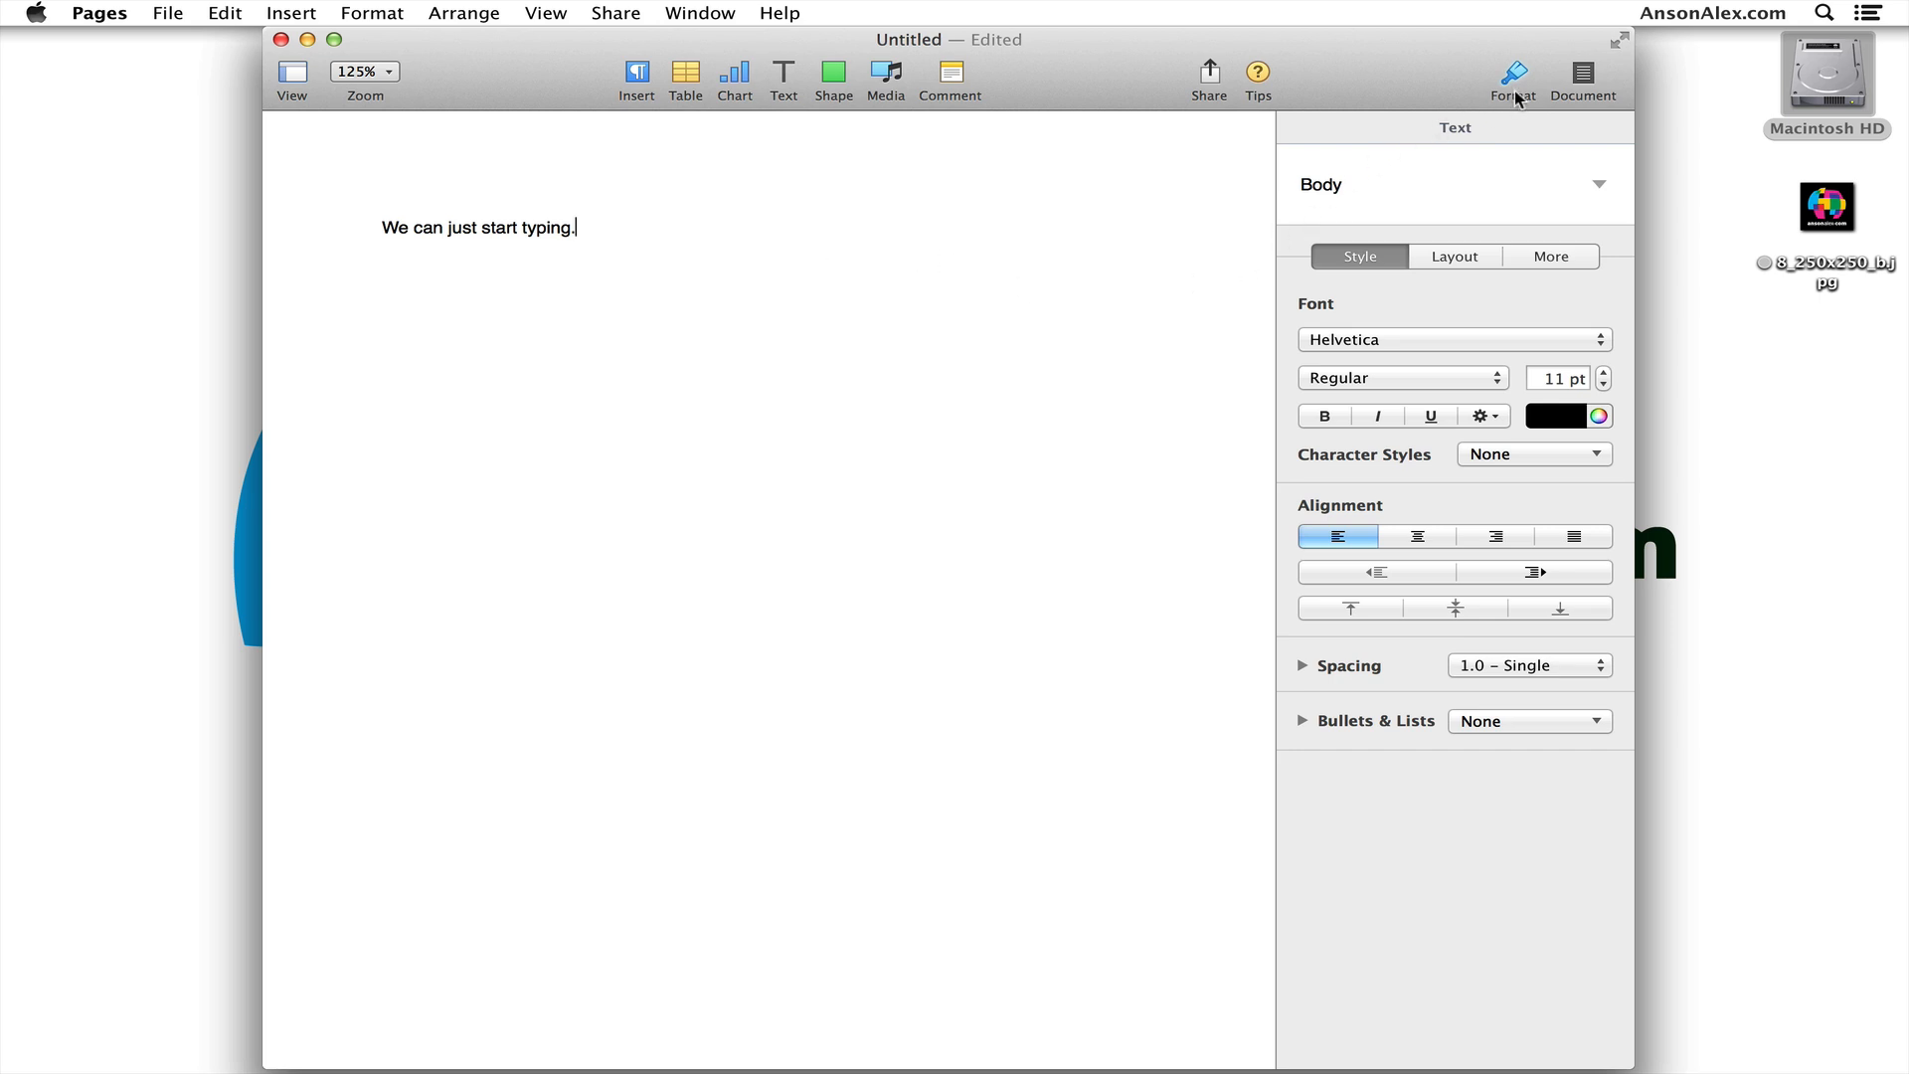
Review the document's page setup options, its text formatting options and the list of paragraph styles
{"action": "left_click", "coordinate": [1601, 91]}
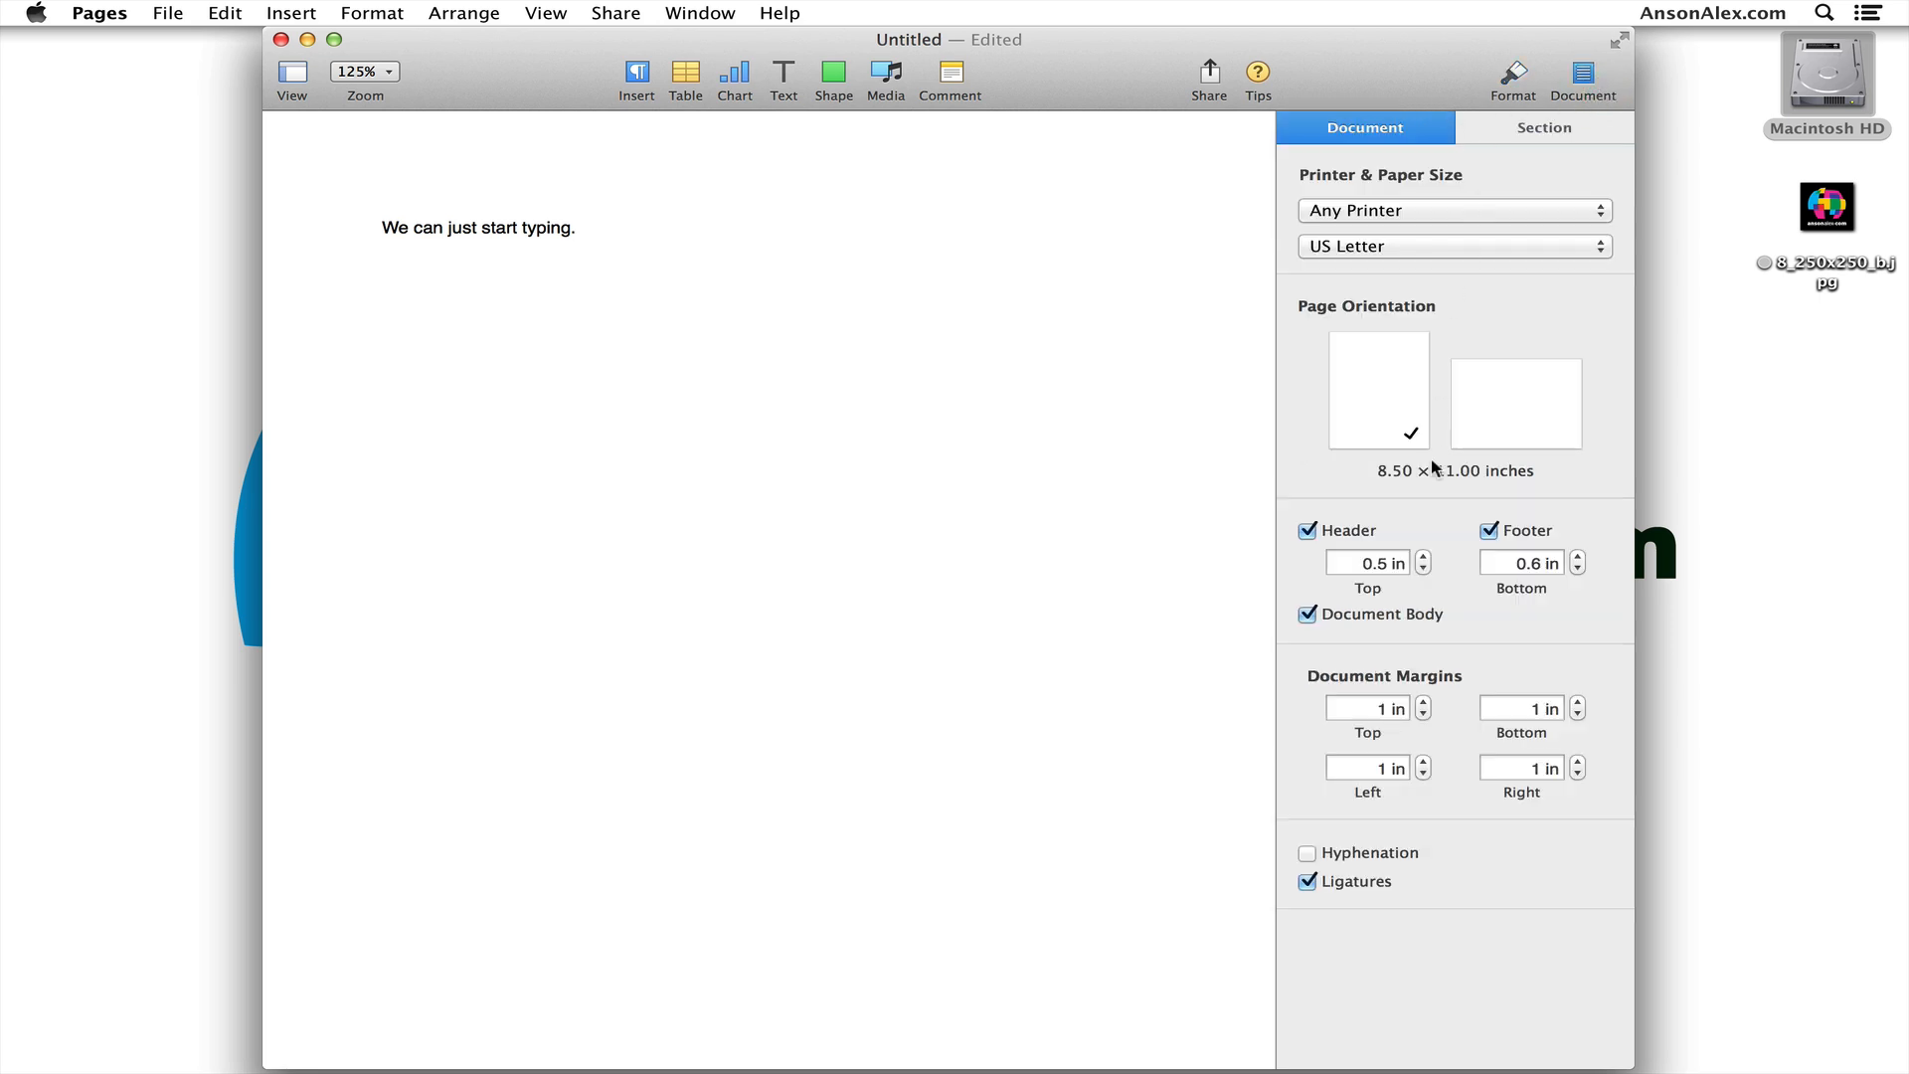
{"action": "left_click", "coordinate": [1513, 88]}
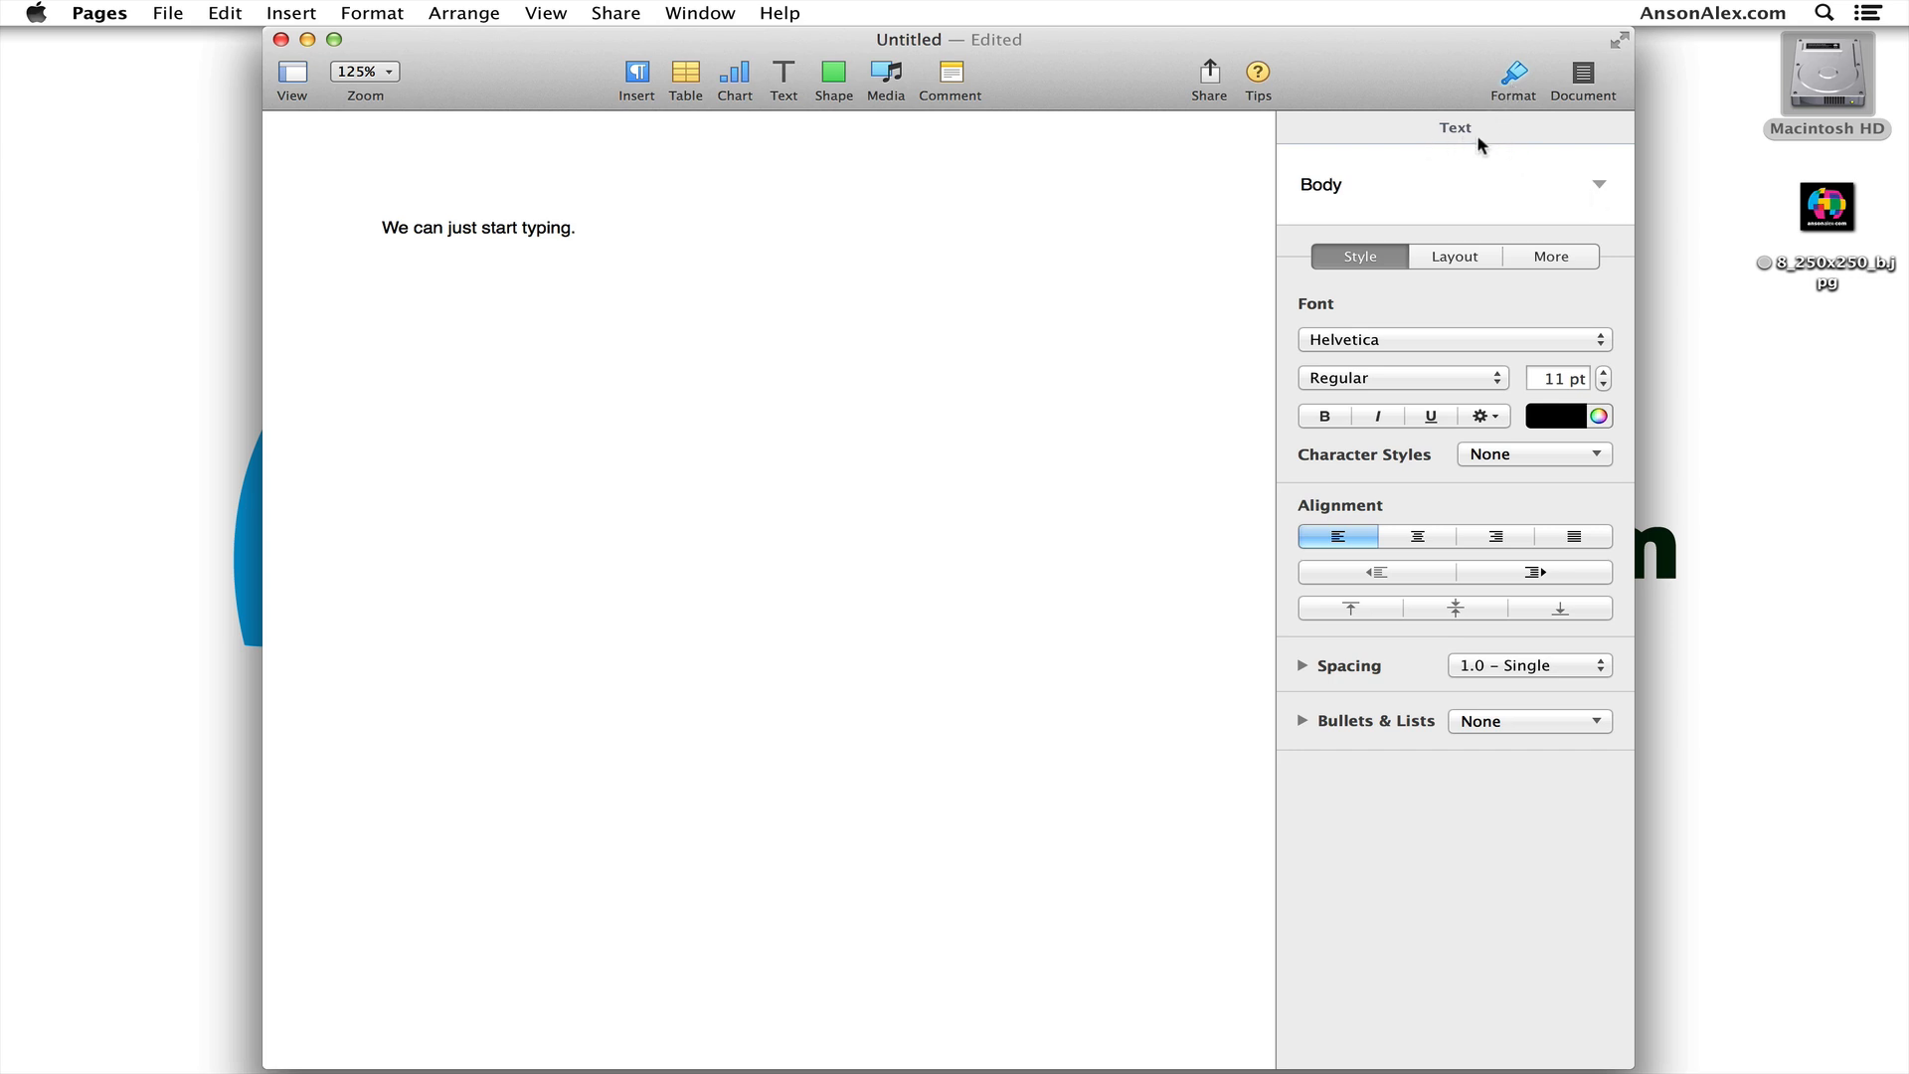
{"action": "left_click", "coordinate": [1599, 189]}
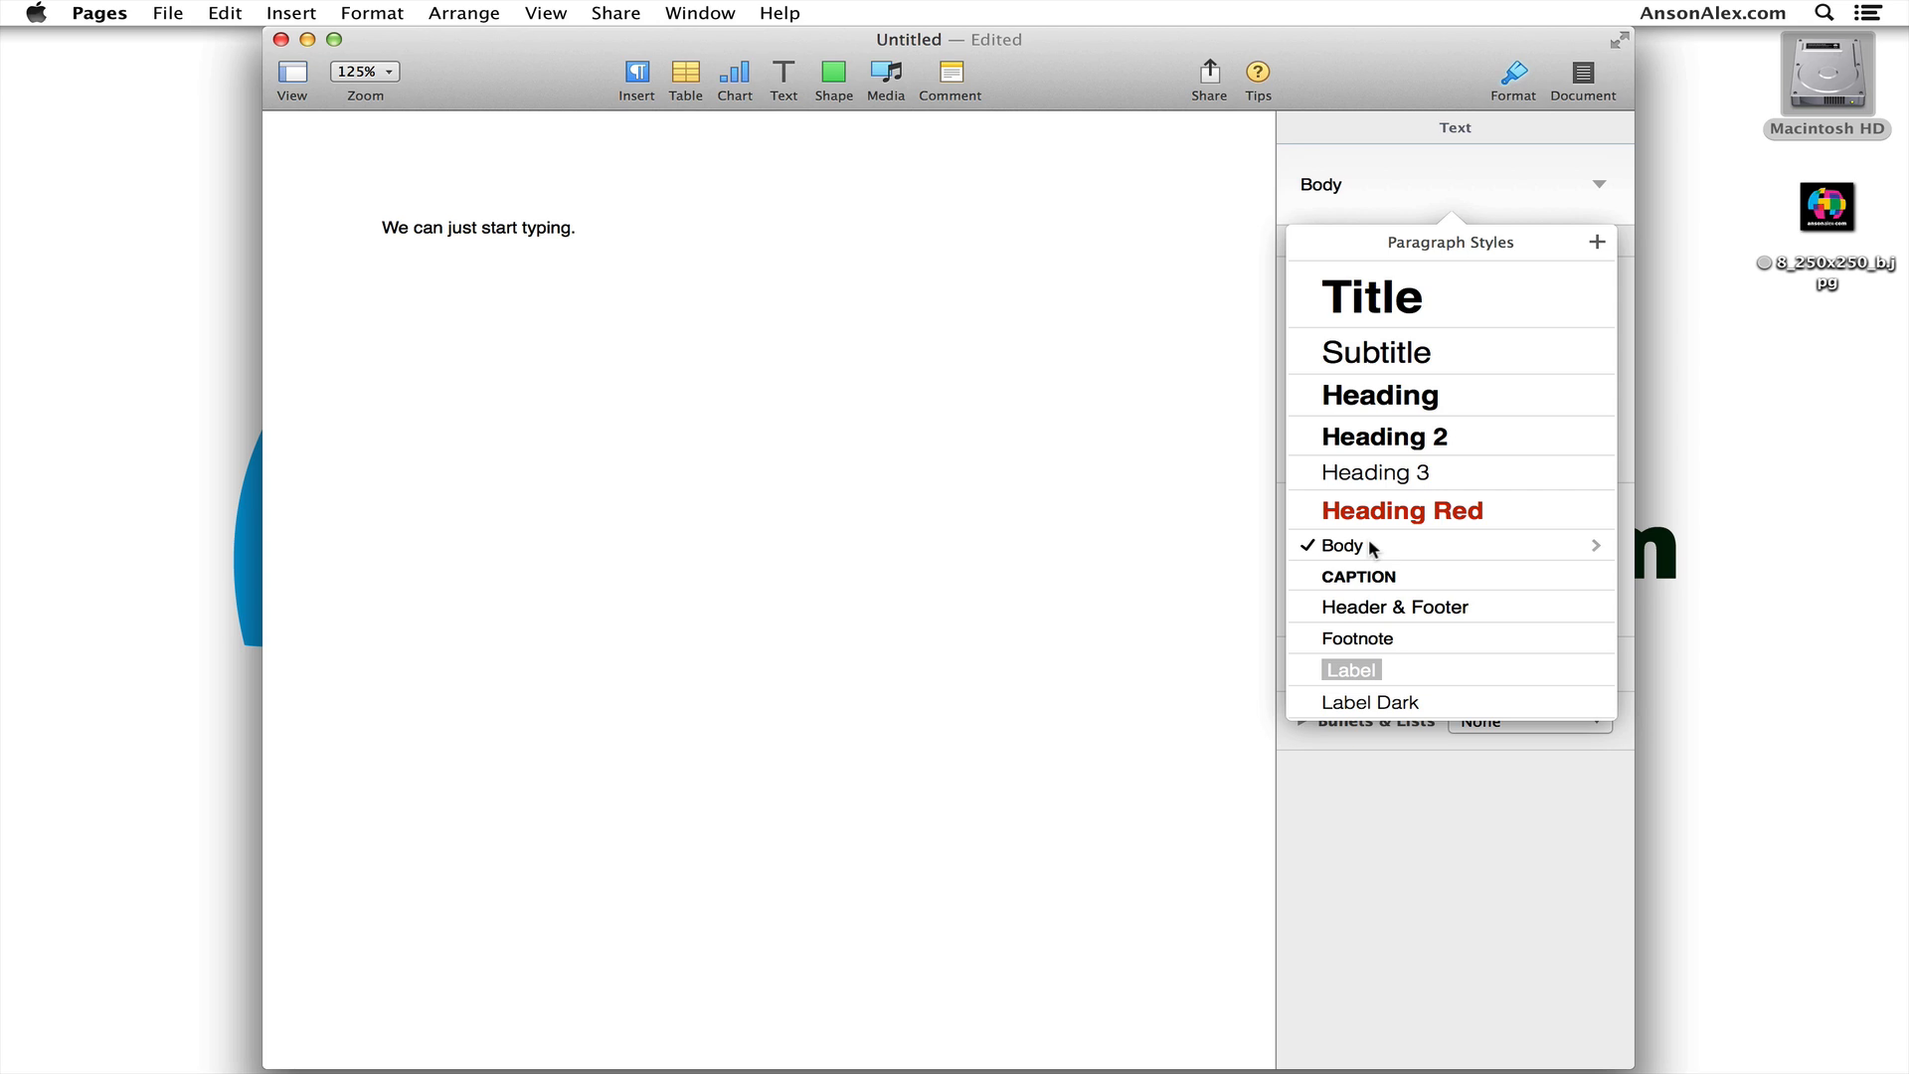
{"action": "left_click", "coordinate": [796, 289]}
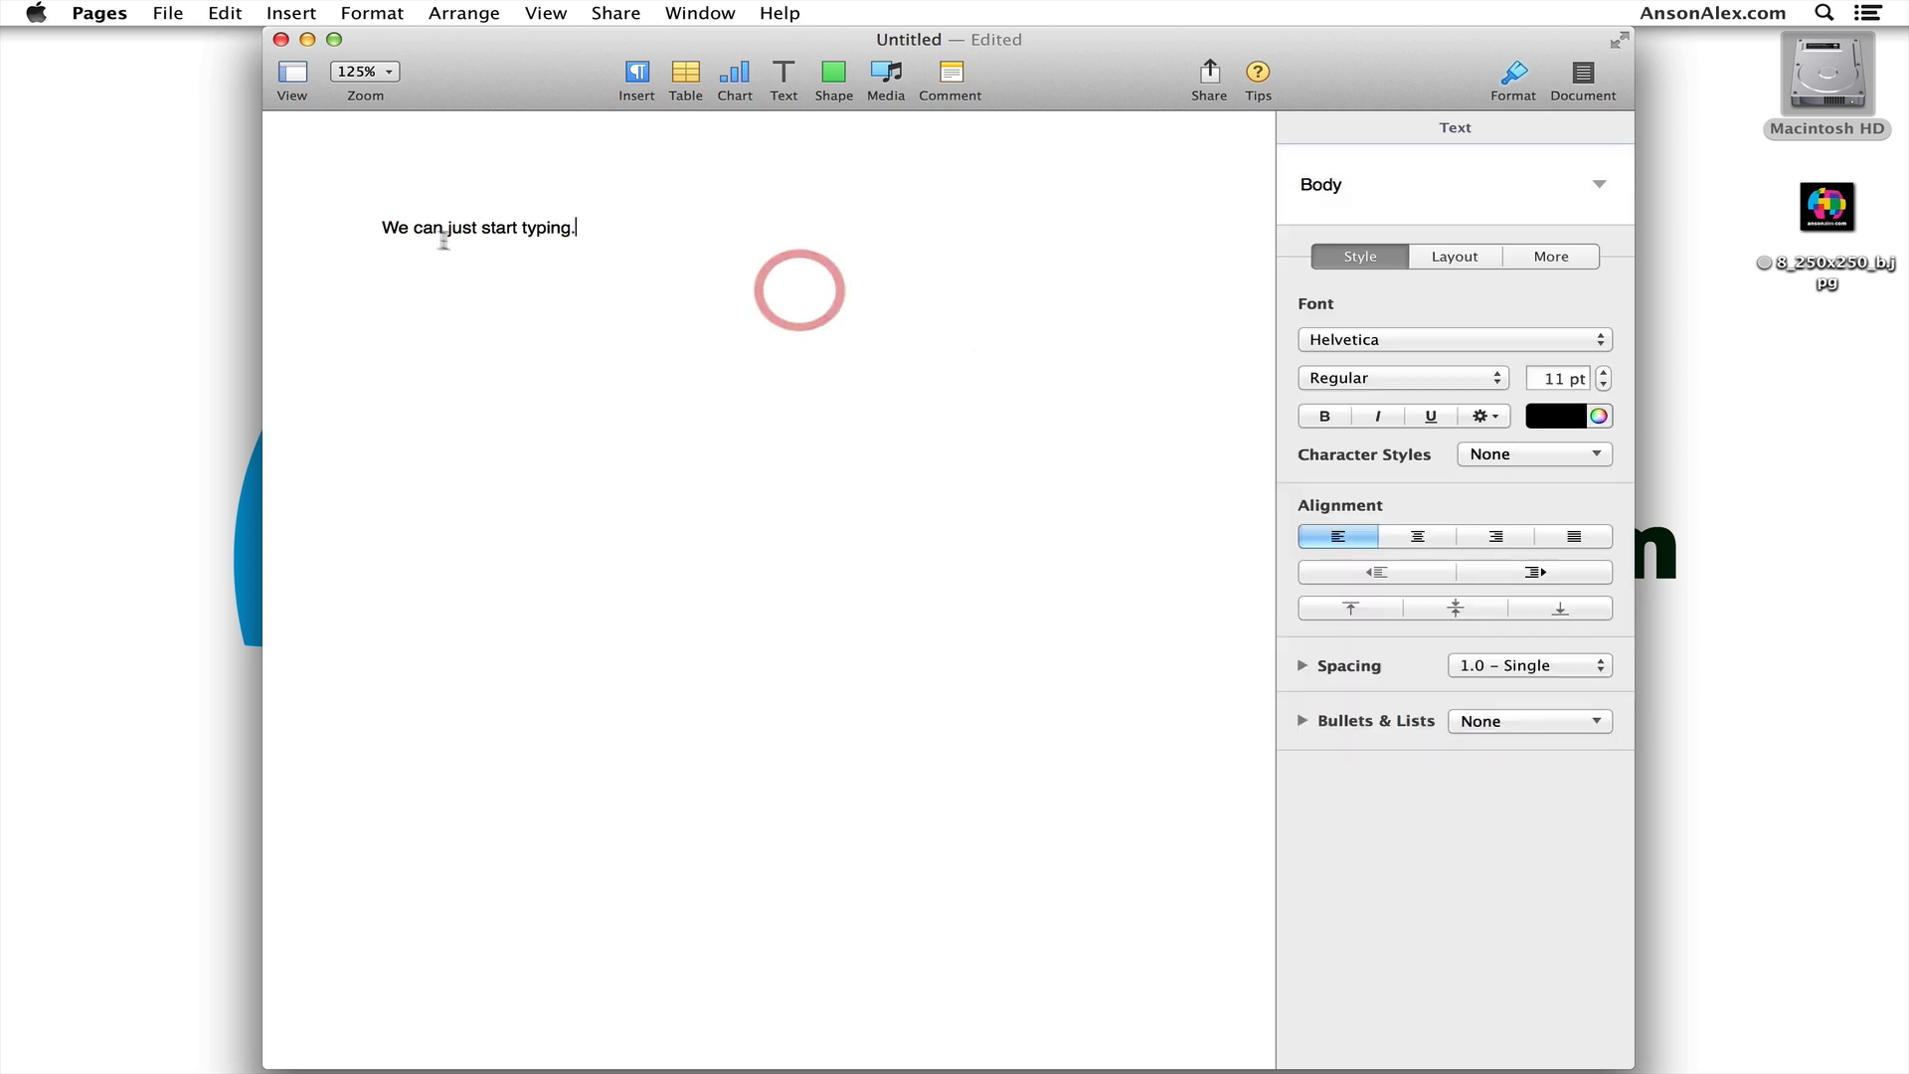
Insert an empty line above the sentence and give it the Title paragraph style
{"action": "left_click", "coordinate": [381, 228]}
{"action": "key", "text": "Return"}
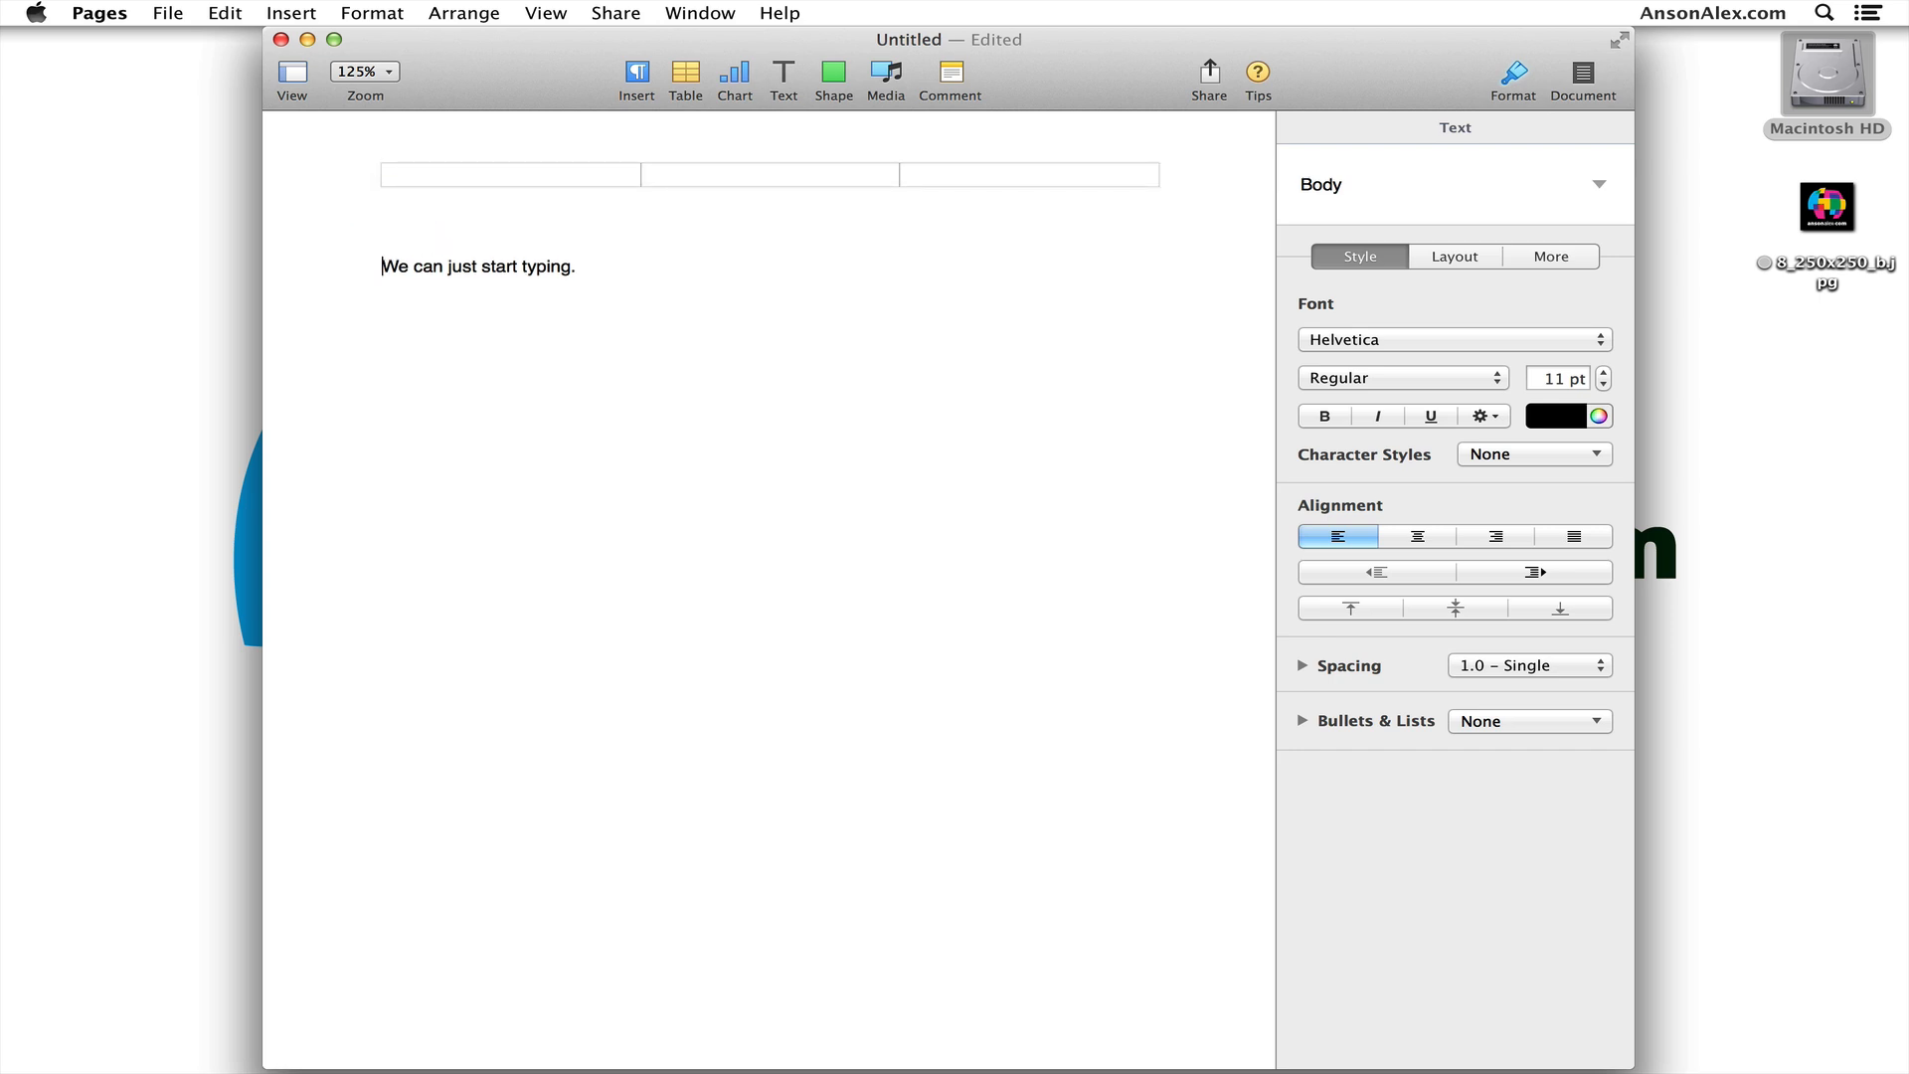
{"action": "key", "text": "Up"}
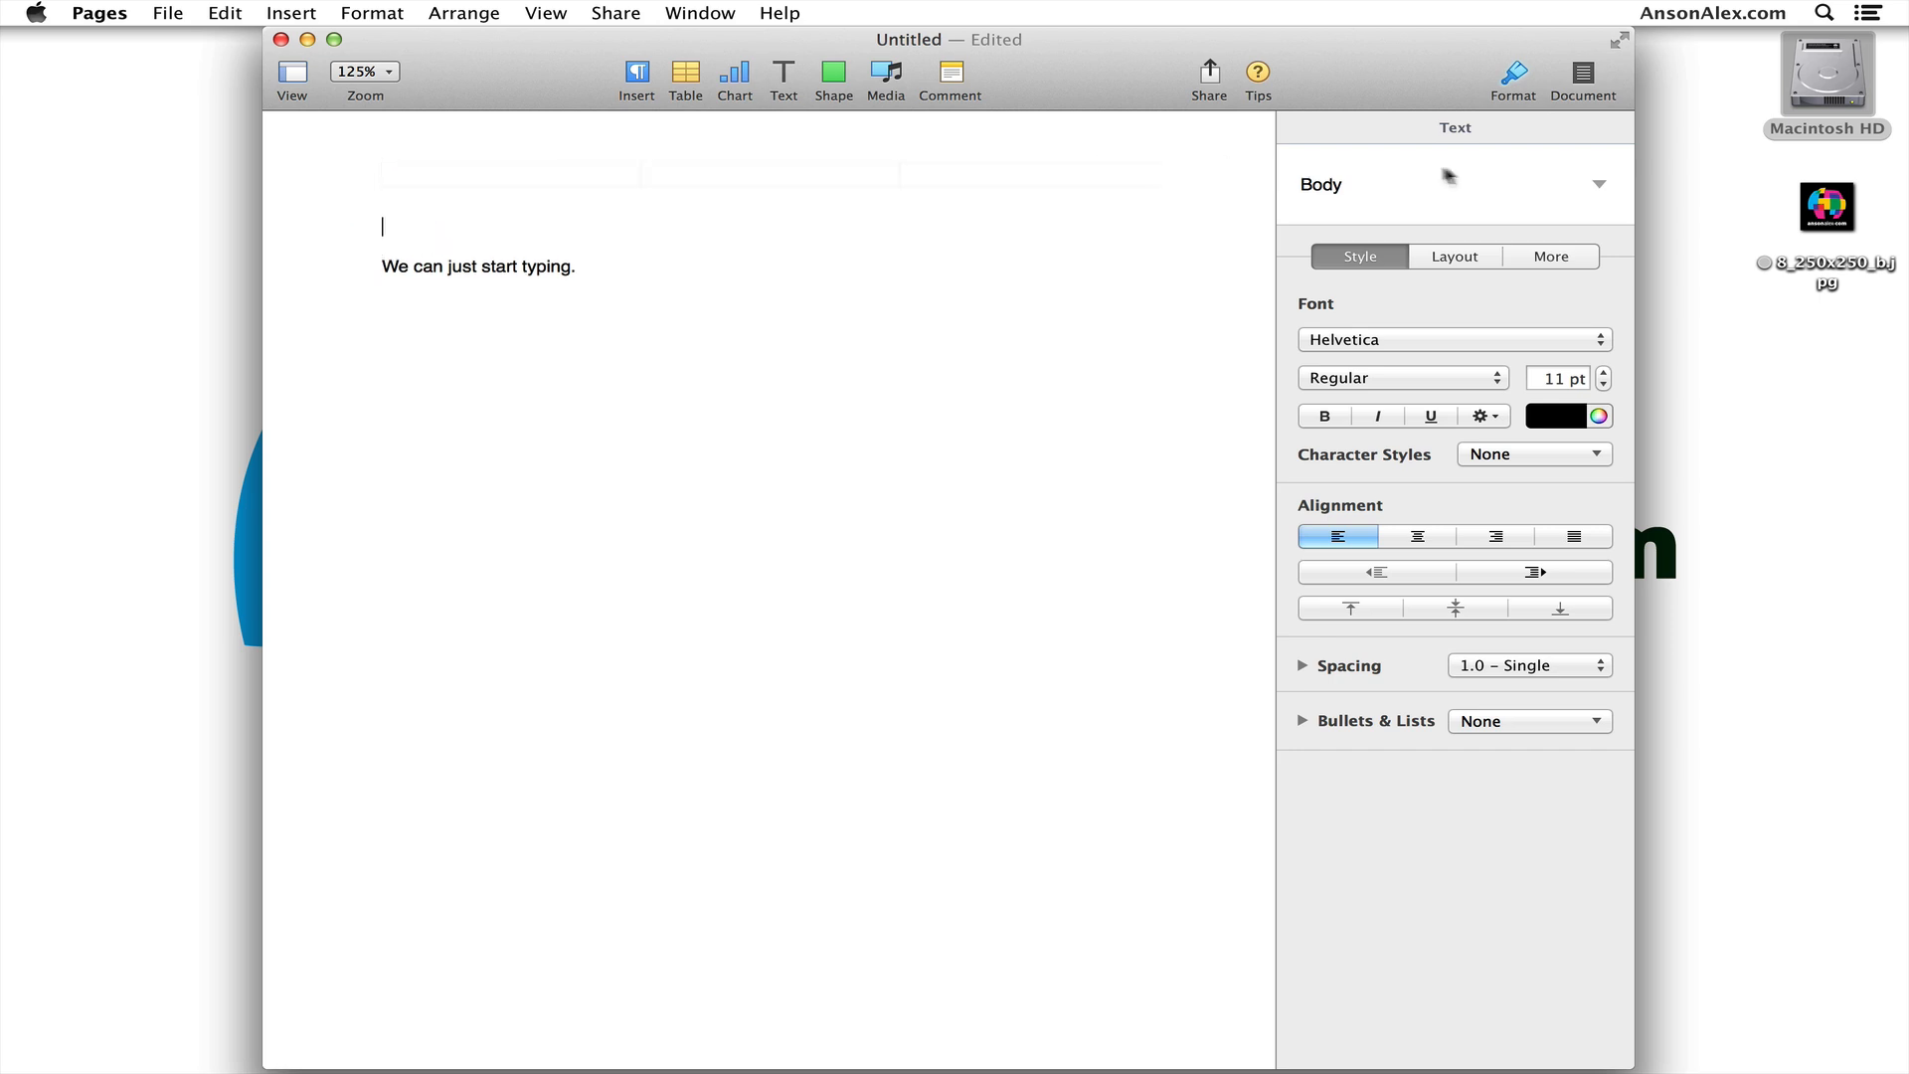
{"action": "left_click", "coordinate": [1518, 182]}
{"action": "left_click", "coordinate": [1434, 301]}
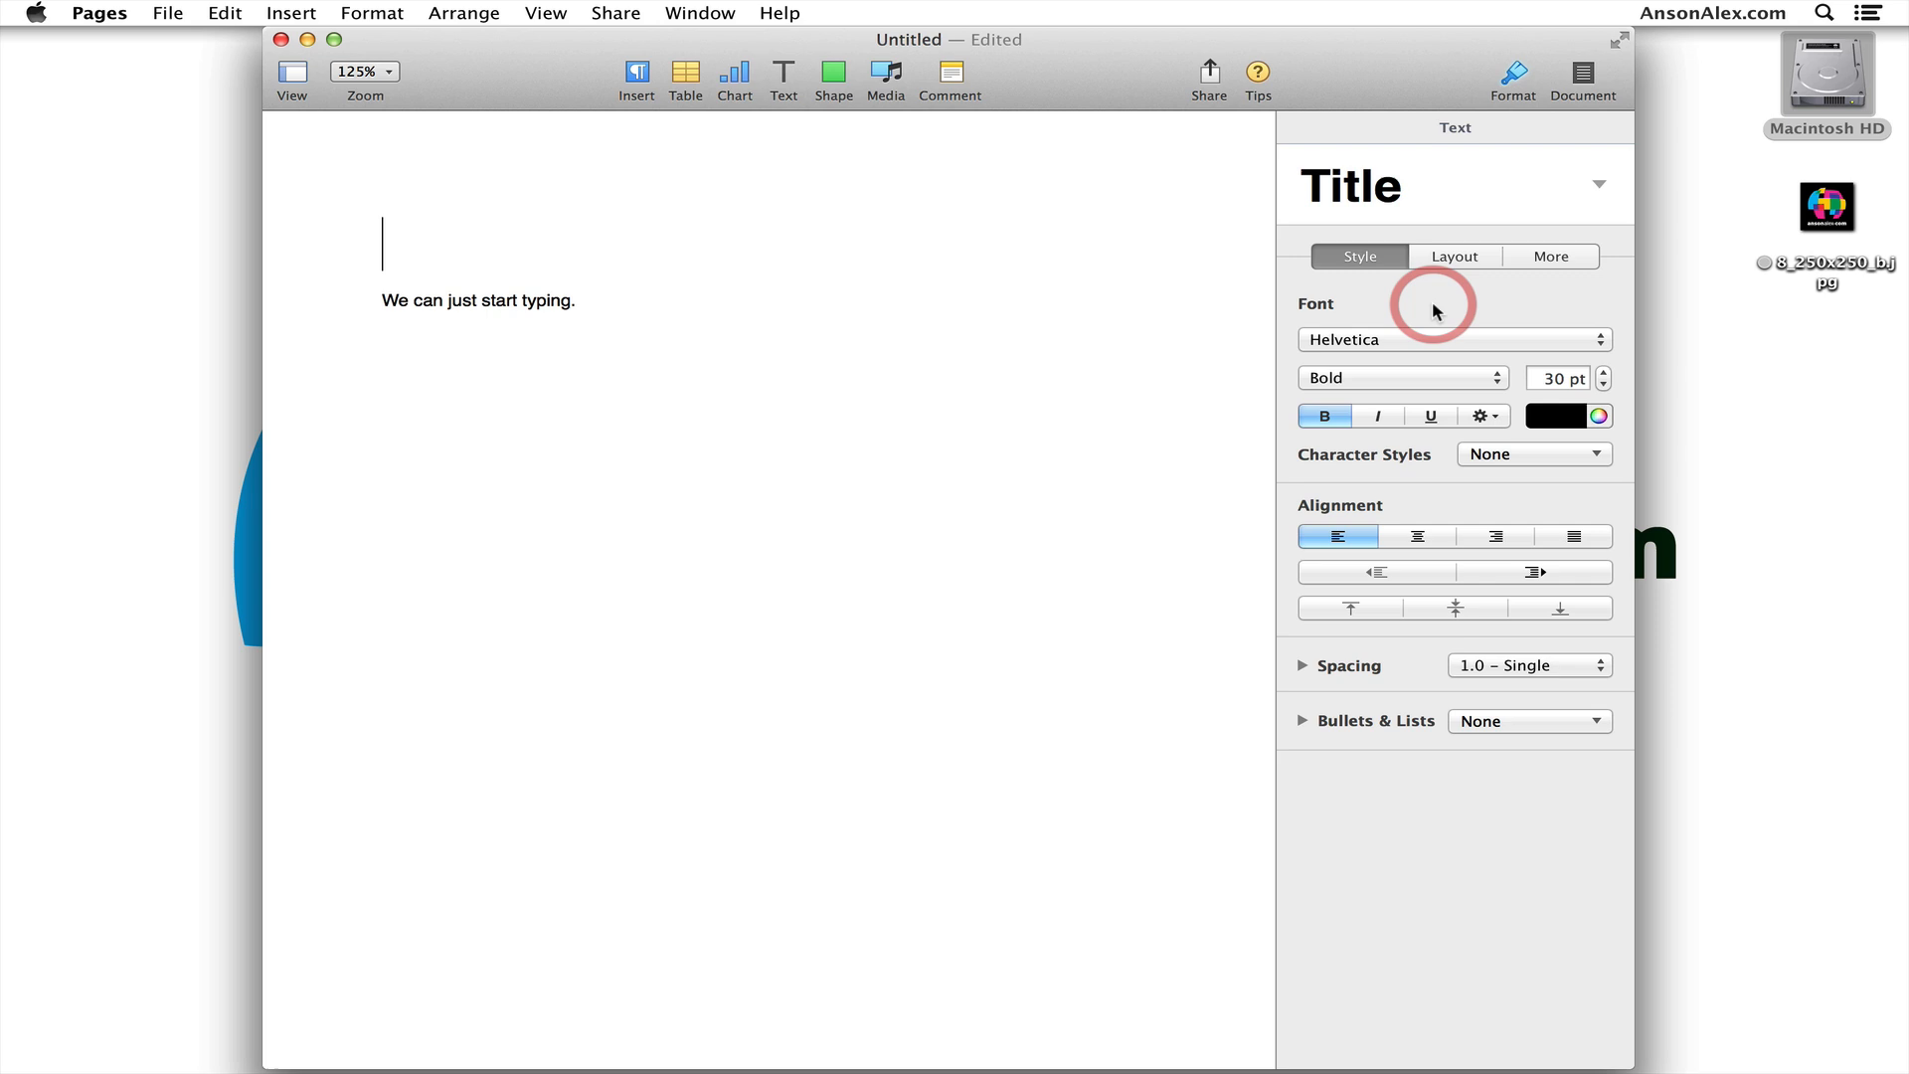
{"action": "type", "text": "T"}
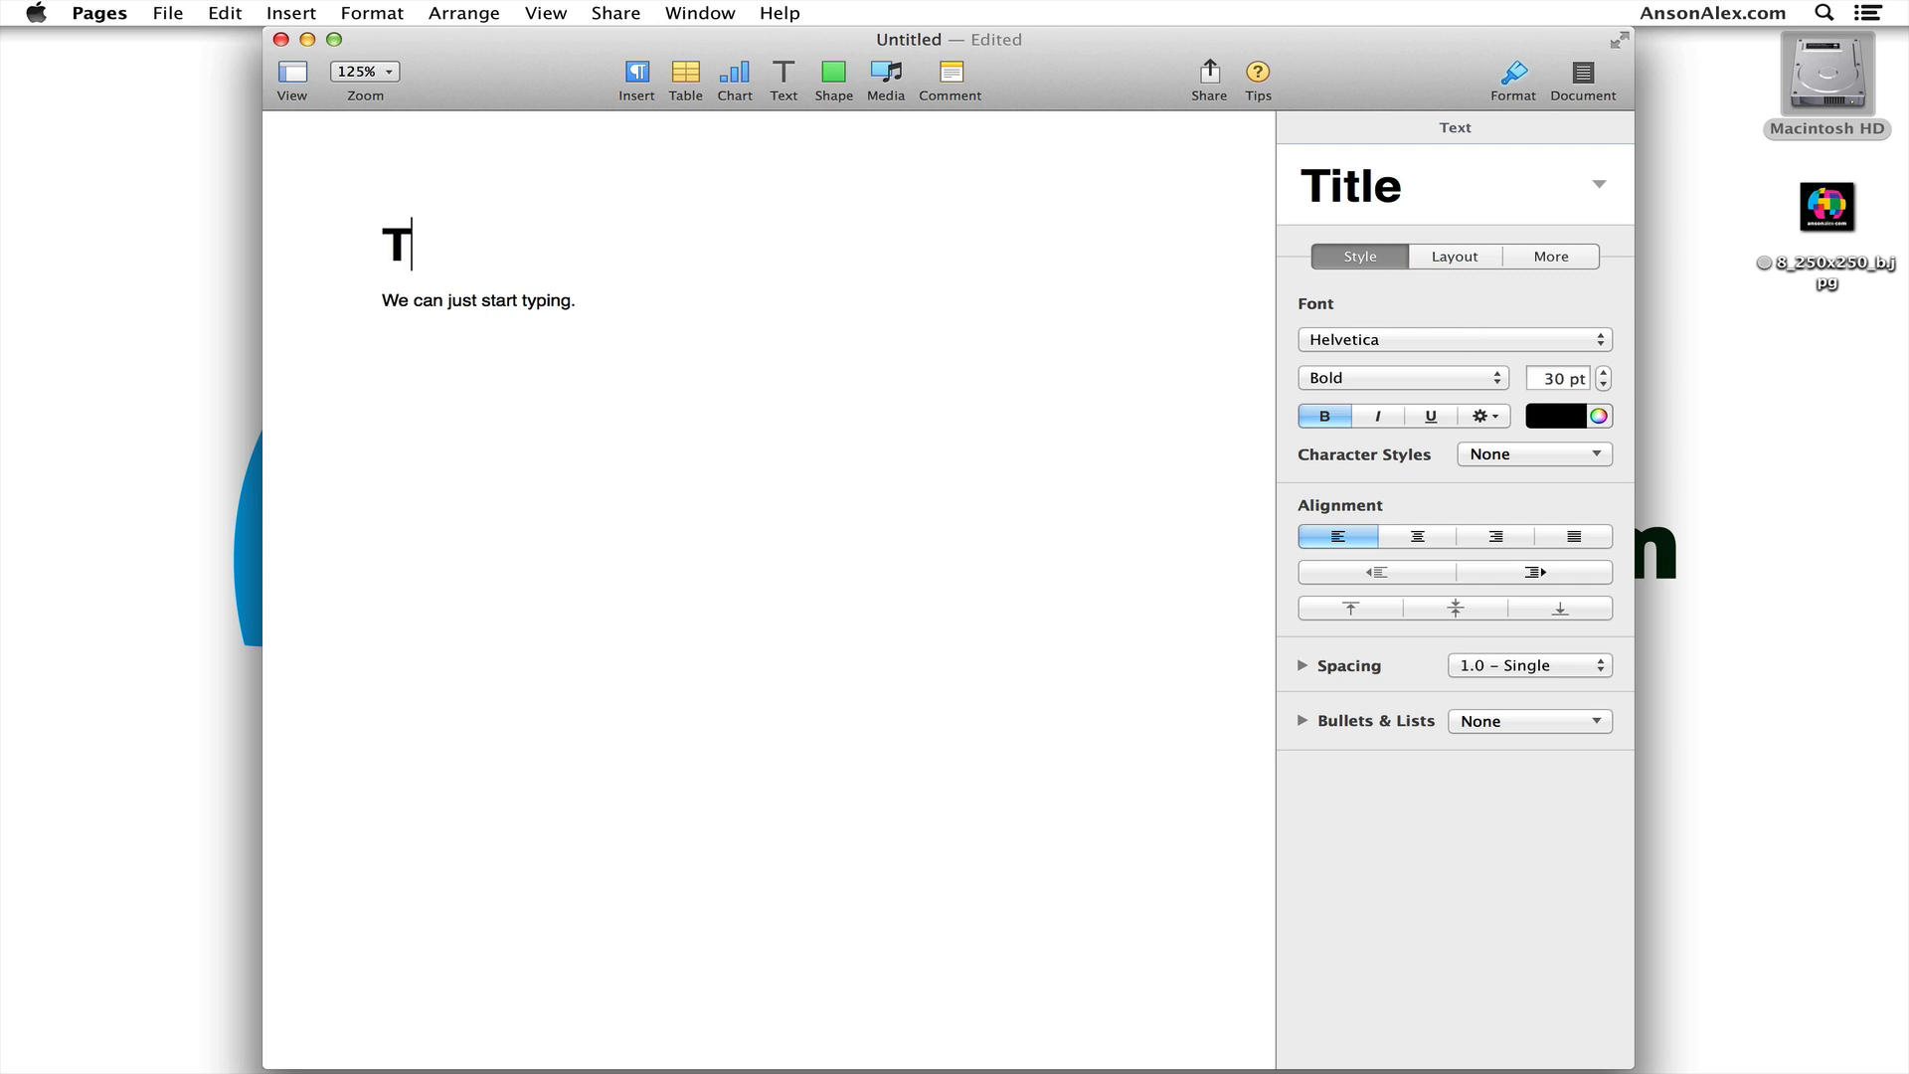
{"action": "type", "text": "est Document"}
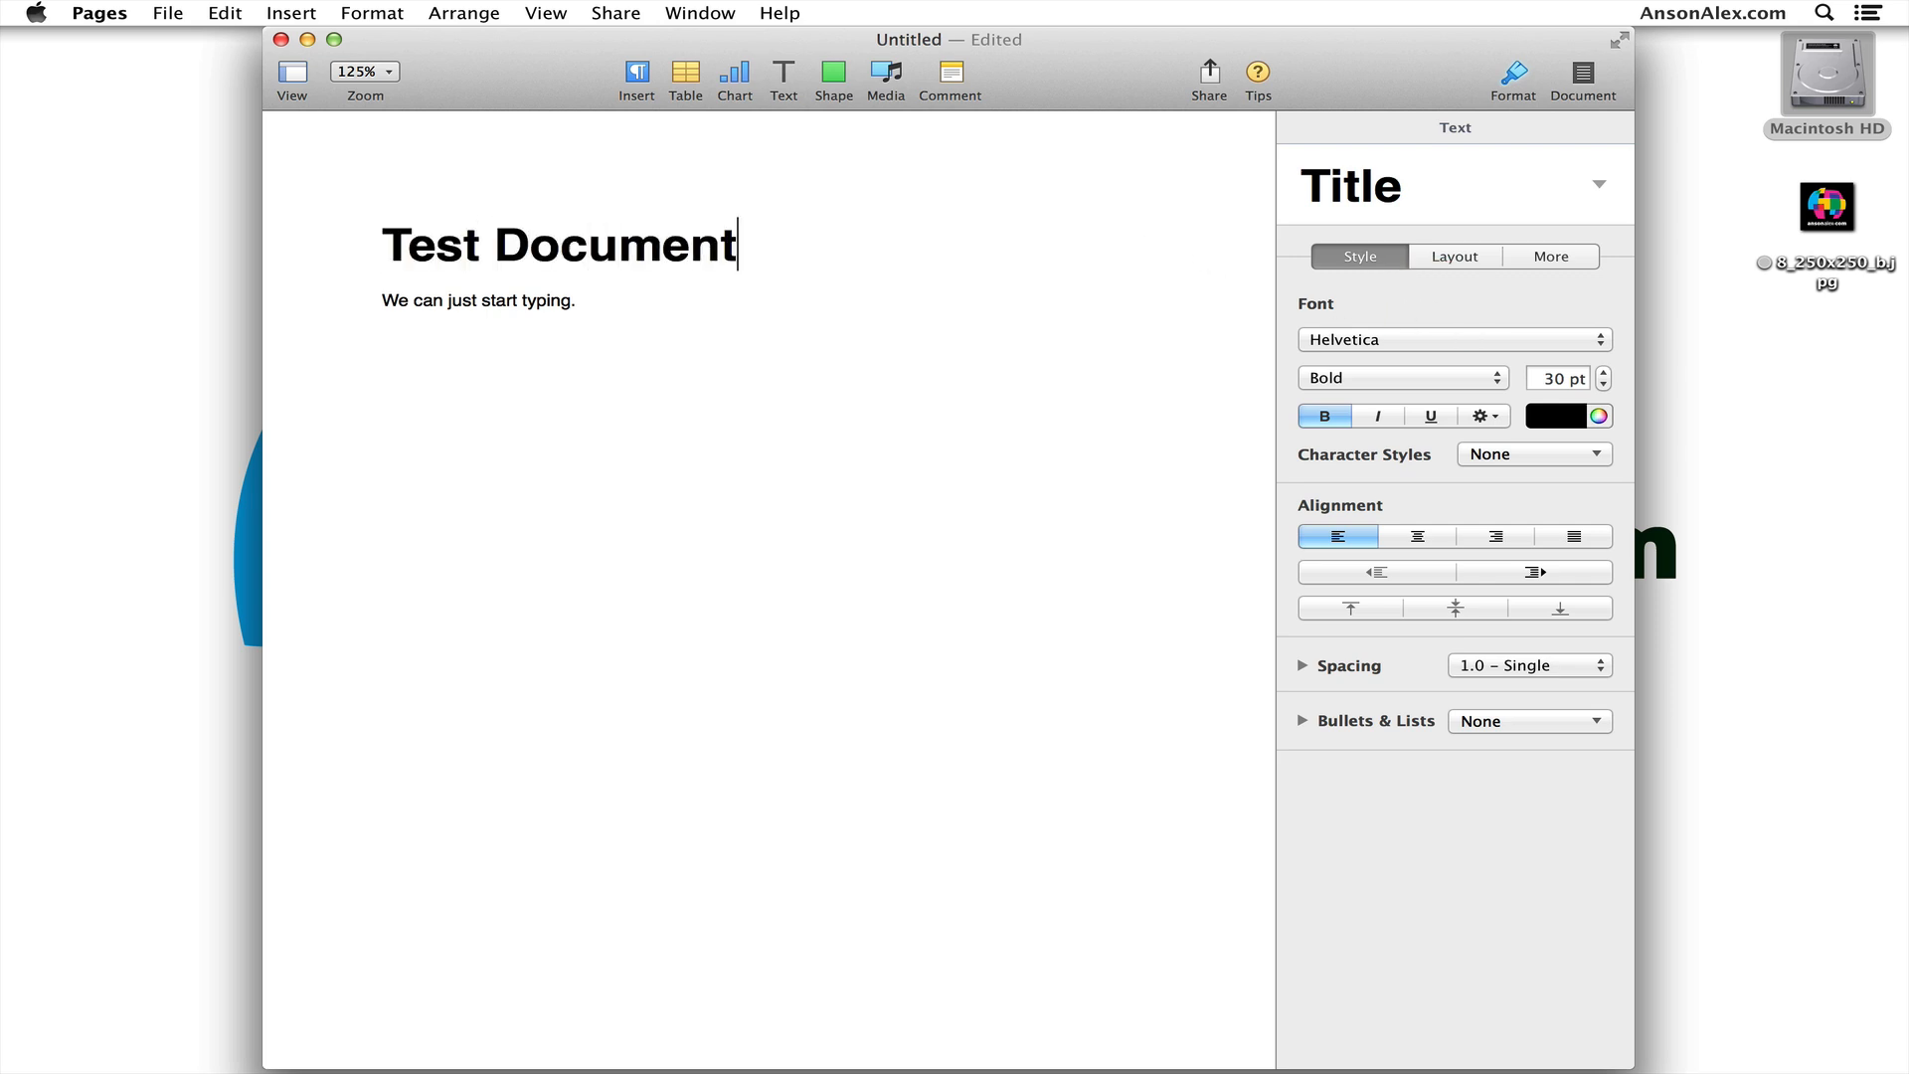
{"action": "key", "text": "BackSpace"}
{"action": "key", "text": "BackSpace"}
{"action": "key", "text": "BackSpace"}
{"action": "key", "text": "BackSpace"}
{"action": "key", "text": "BackSpace"}
{"action": "key", "text": "BackSpace"}
{"action": "key", "text": "BackSpace"}
{"action": "key", "text": "BackSpace"}
{"action": "key", "text": "BackSpace"}
{"action": "key", "text": "BackSpace"}
{"action": "key", "text": "BackSpace"}
{"action": "key", "text": "BackSpace"}
{"action": "key", "text": "BackSpace"}
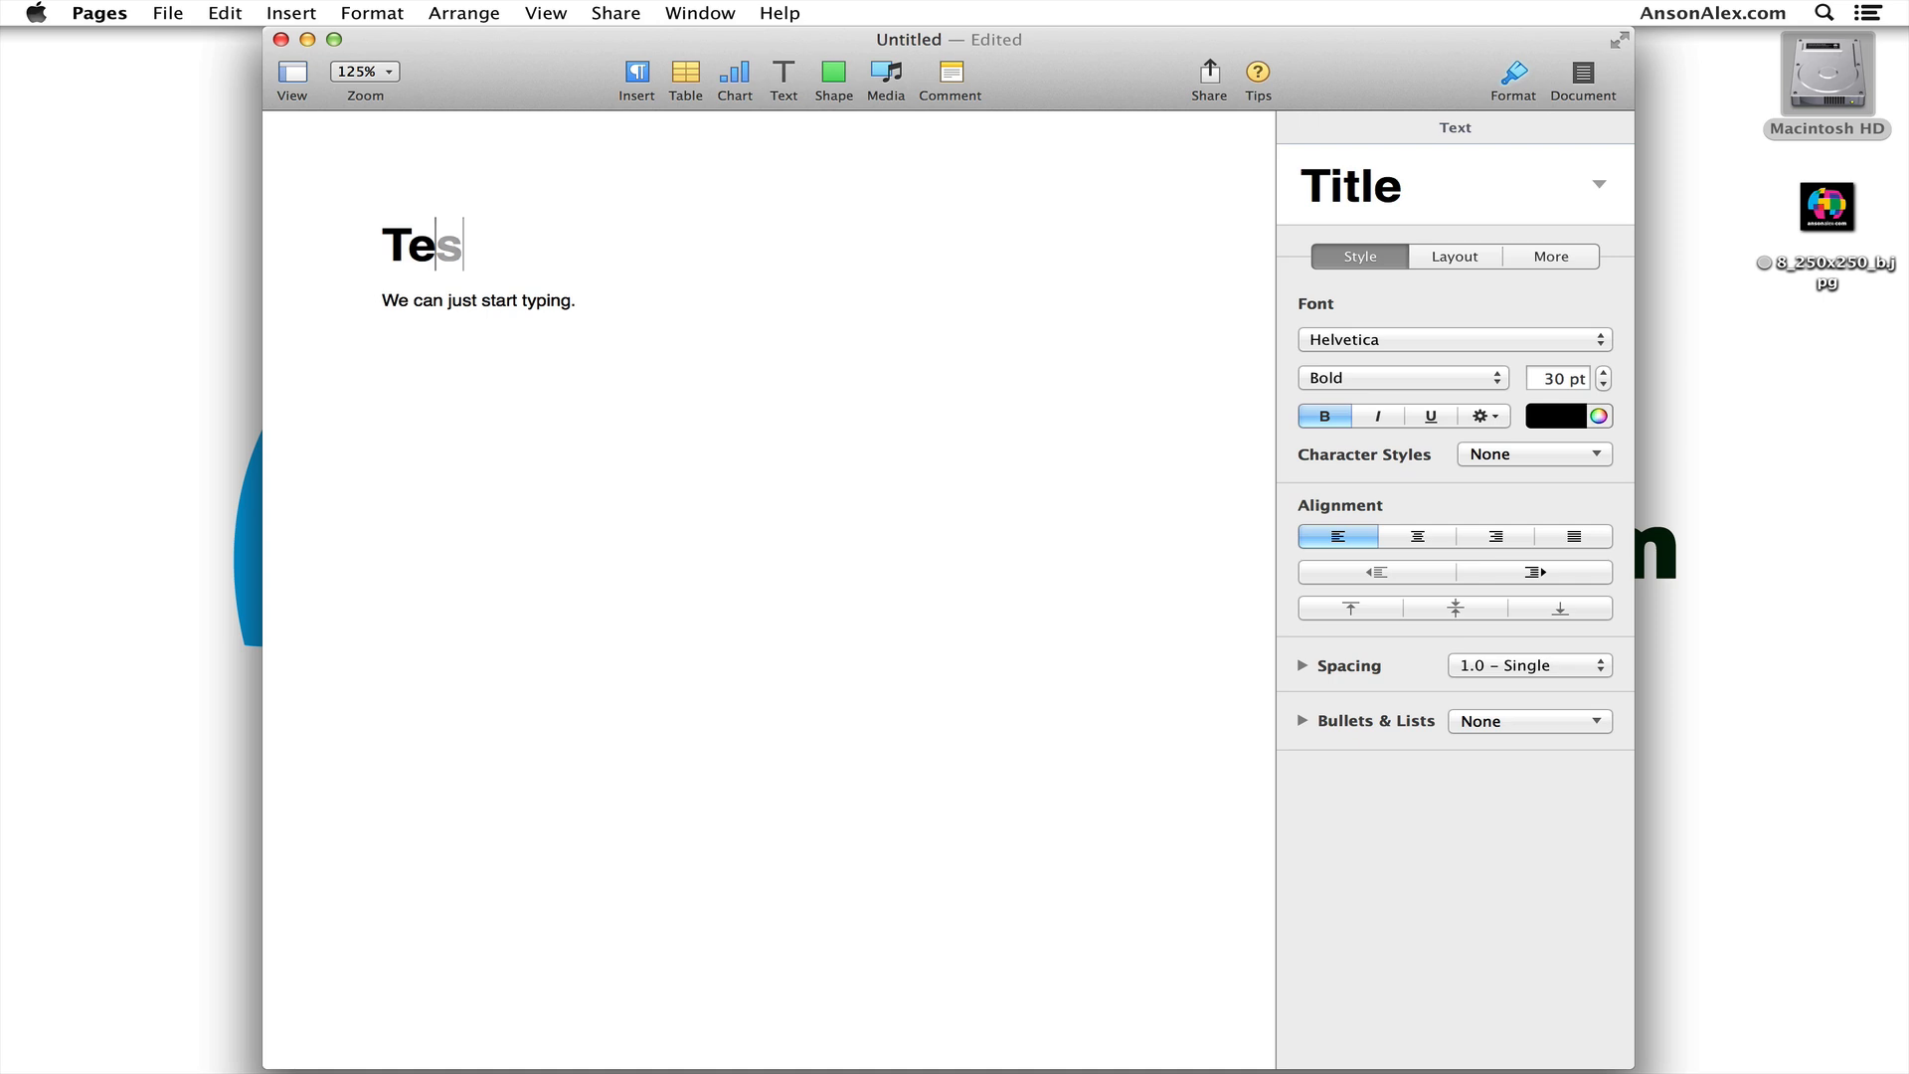
Write "AnsonAlex.com Business Plan" as the title on the first line
{"action": "type", "text": "Anson"}
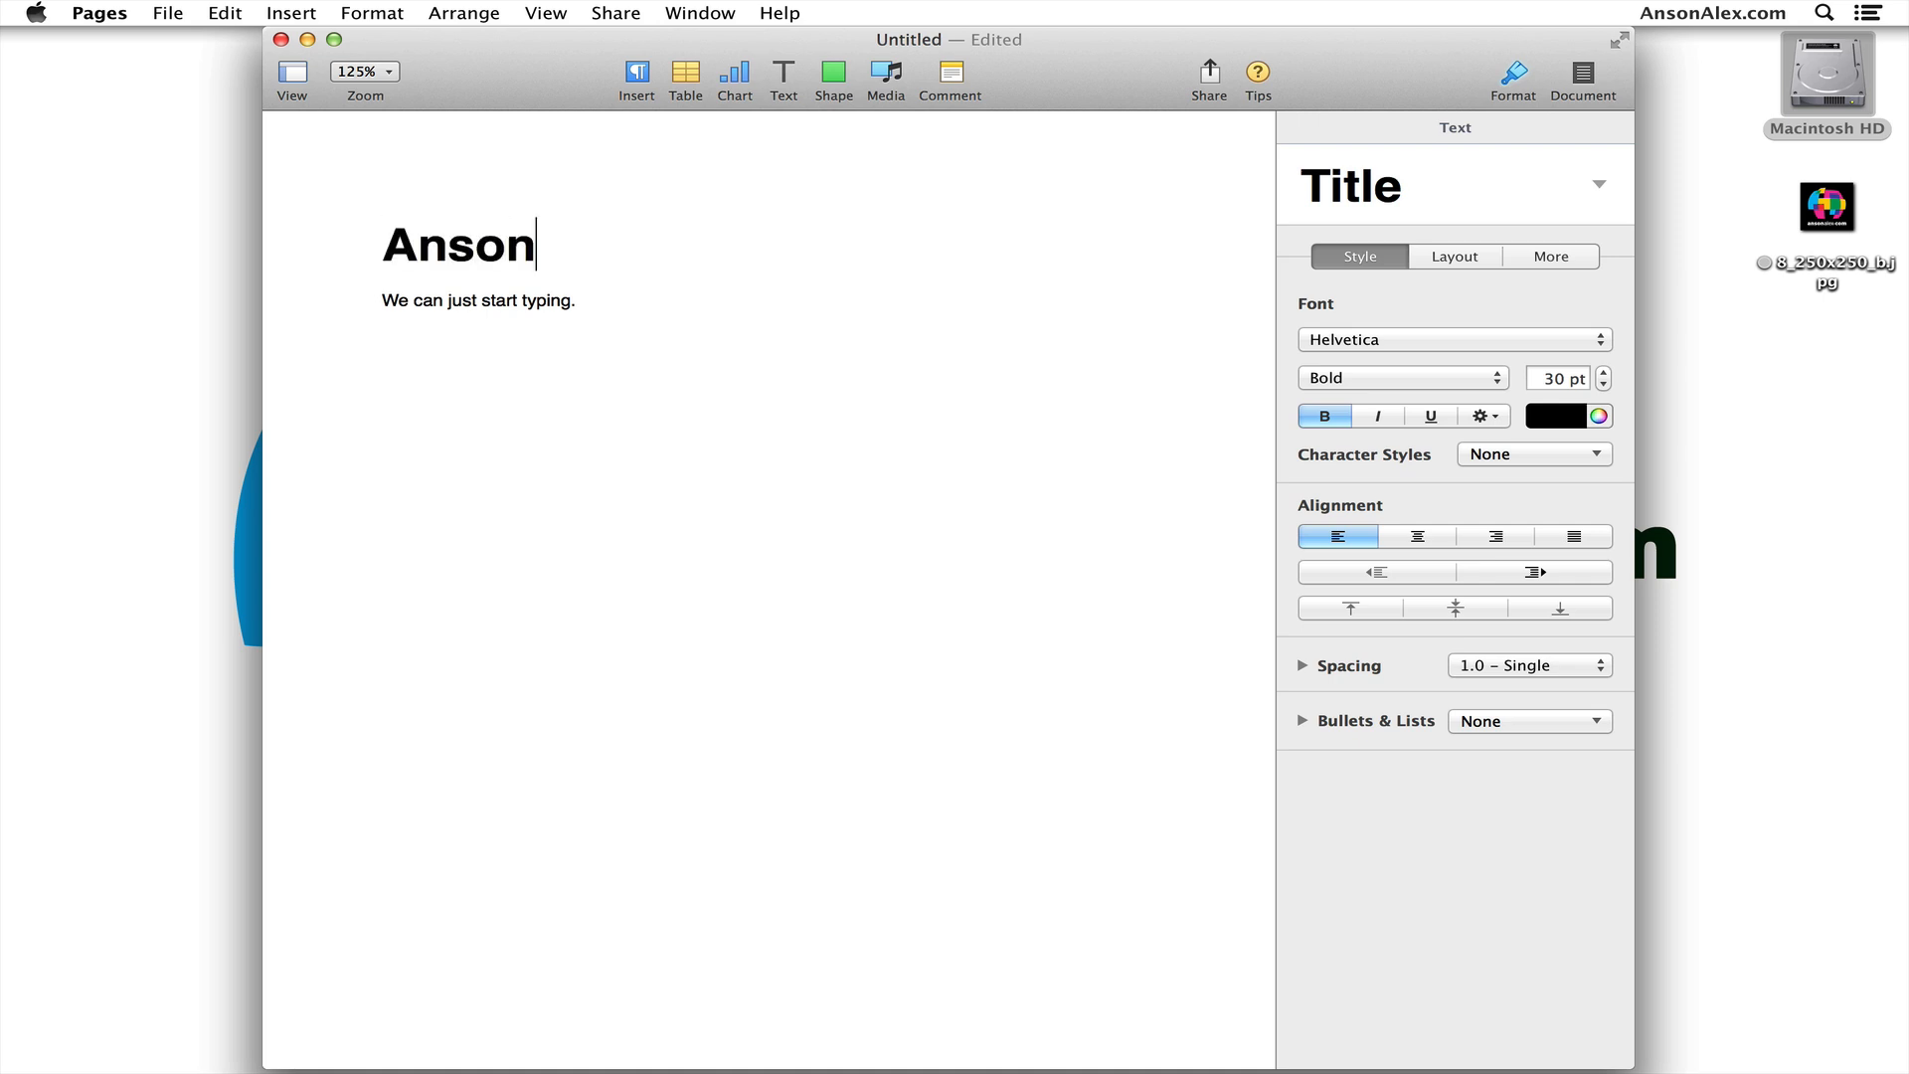
{"action": "type", "text": "Alex.com Business Plan"}
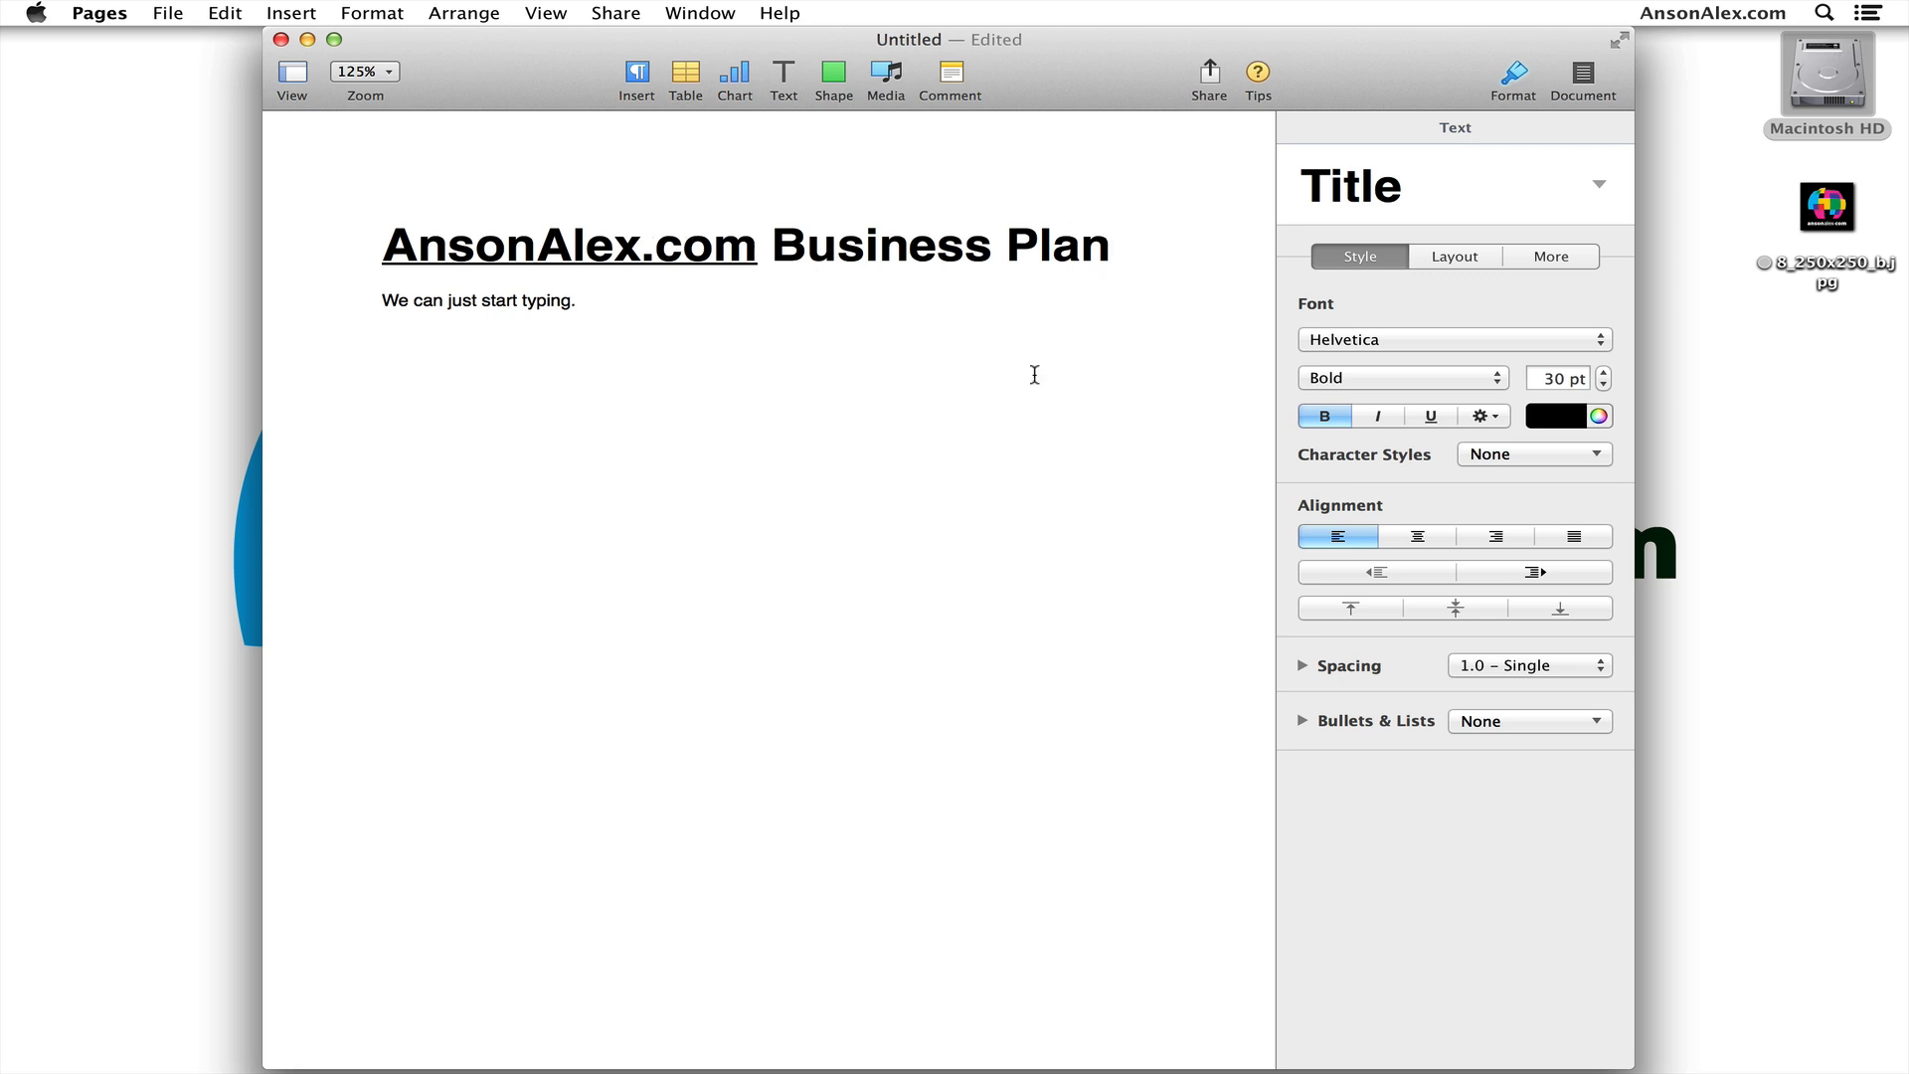
{"action": "left_click", "coordinate": [1591, 184]}
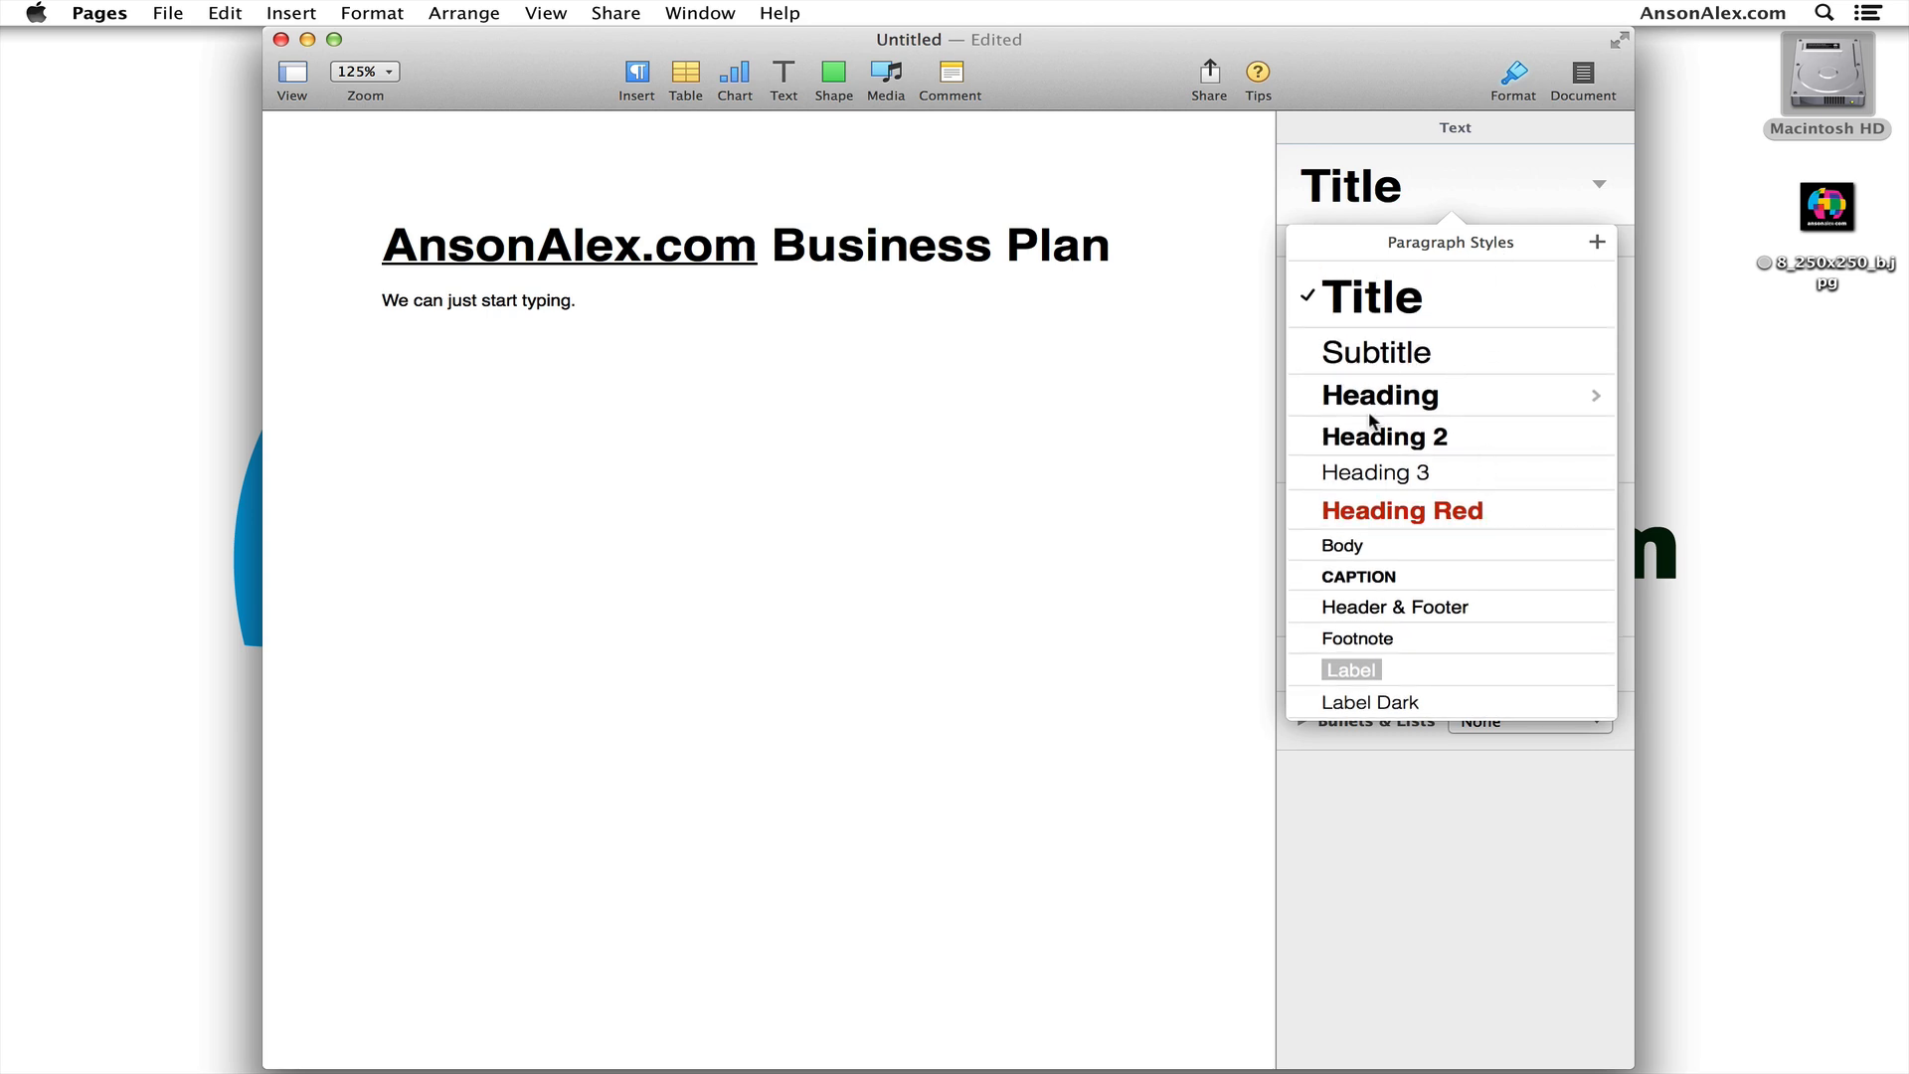
{"action": "left_click", "coordinate": [1495, 183]}
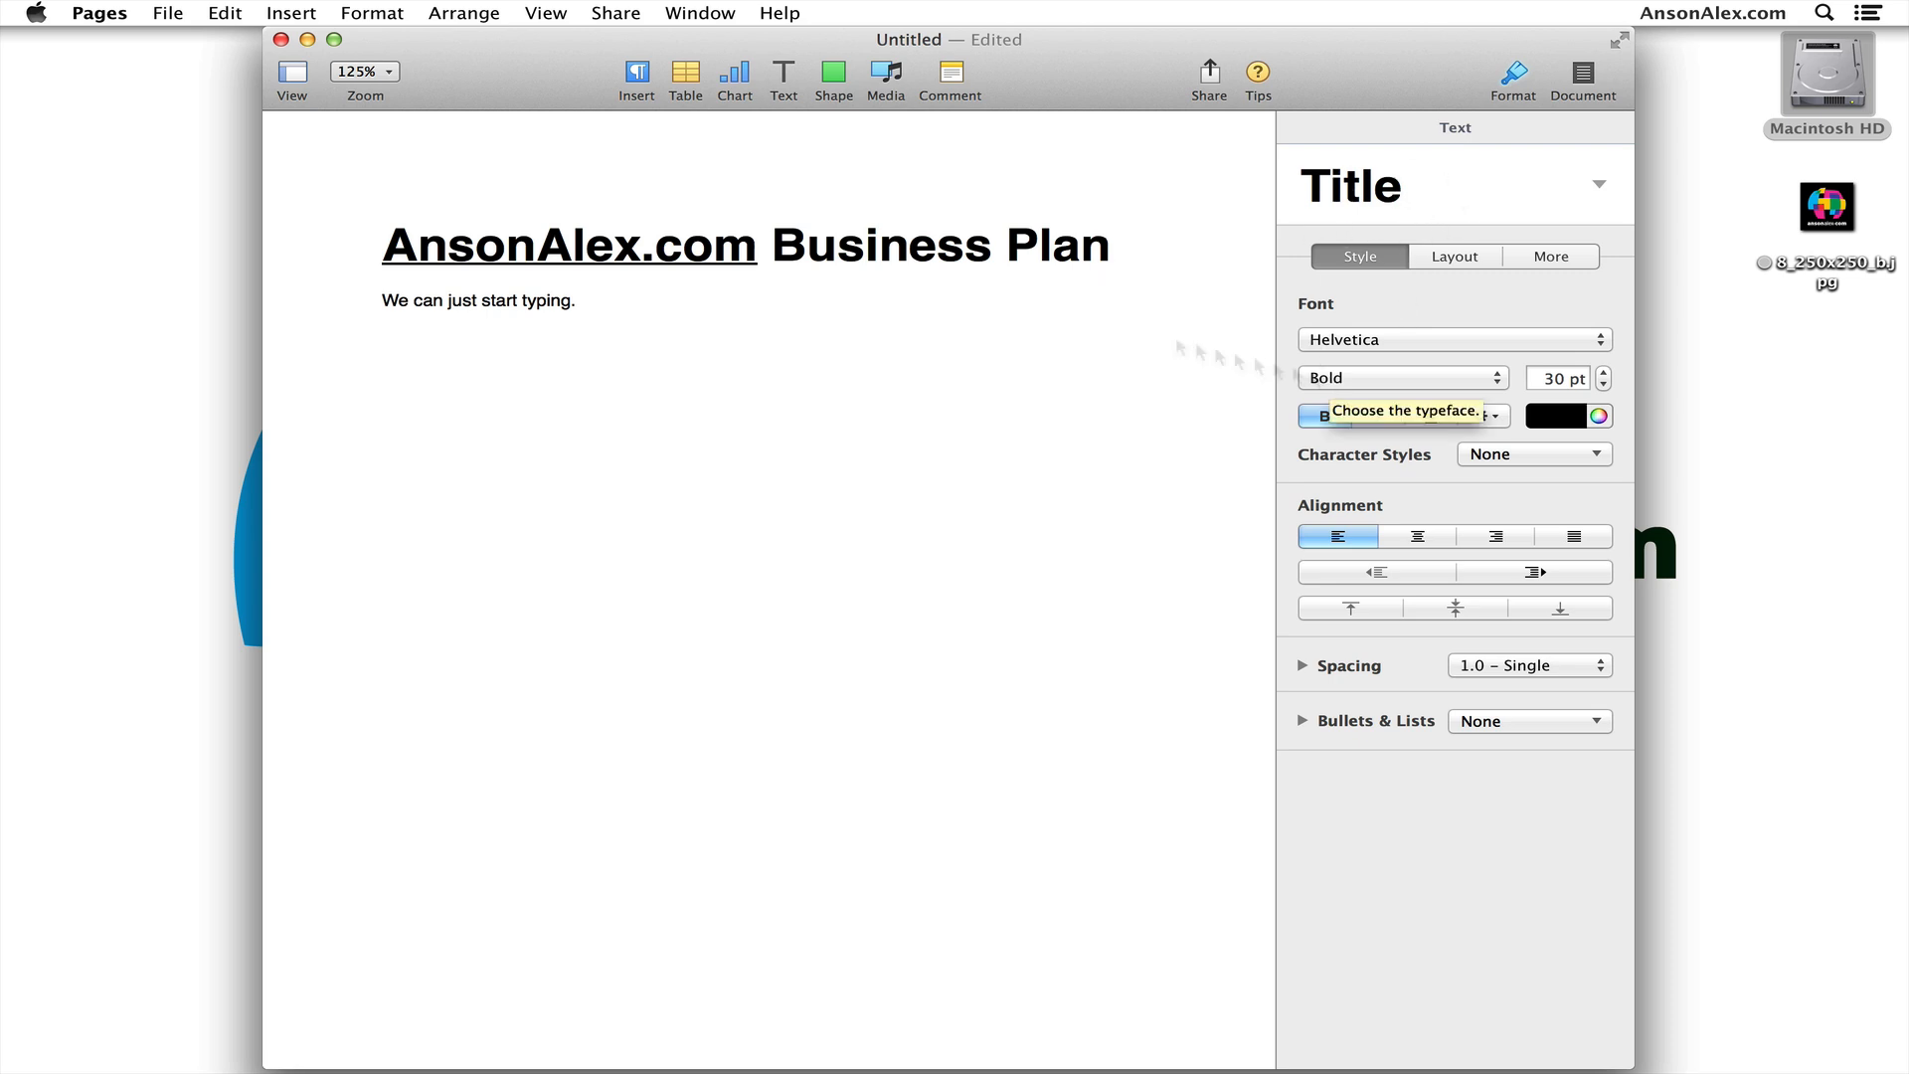
Add a new line below the body sentence in the Title paragraph style reading "Part 1"
{"action": "left_click", "coordinate": [608, 302]}
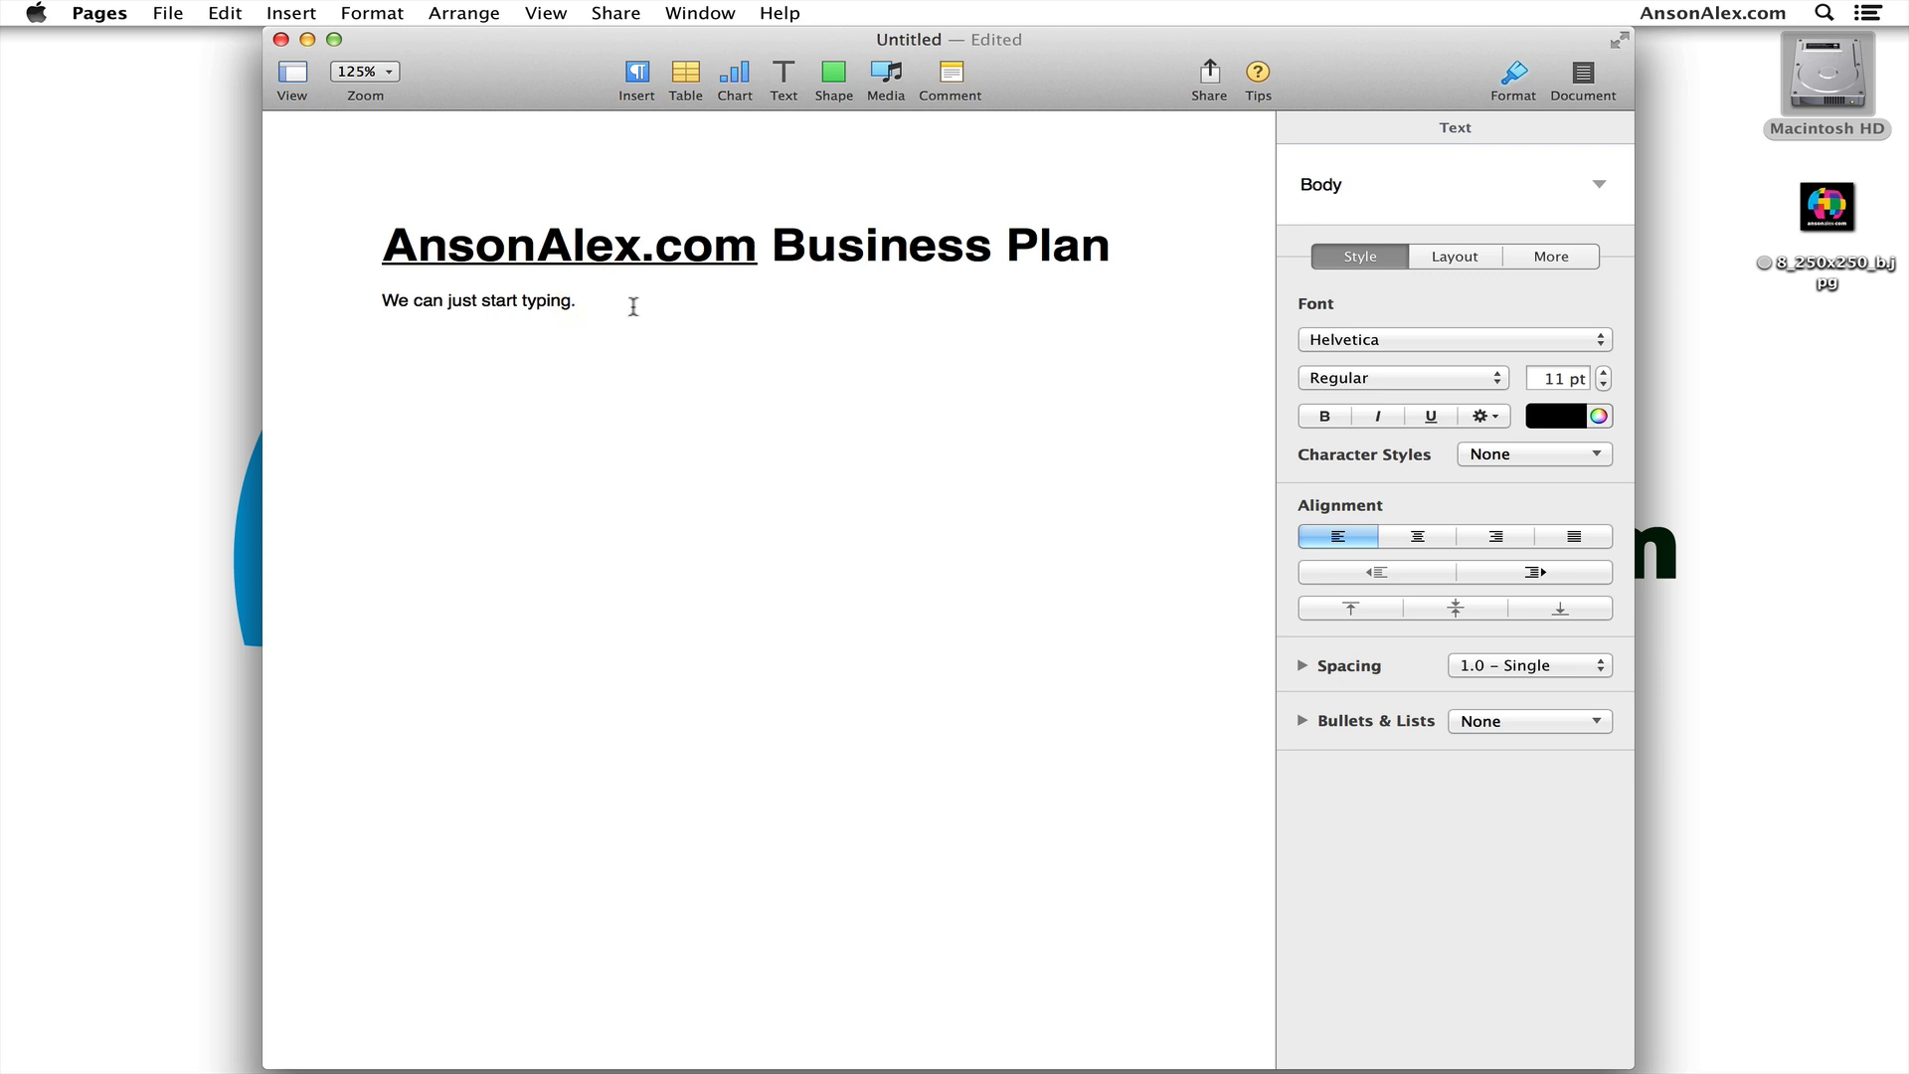
{"action": "key", "text": "Return"}
{"action": "left_click", "coordinate": [1392, 189]}
{"action": "left_click", "coordinate": [1360, 298]}
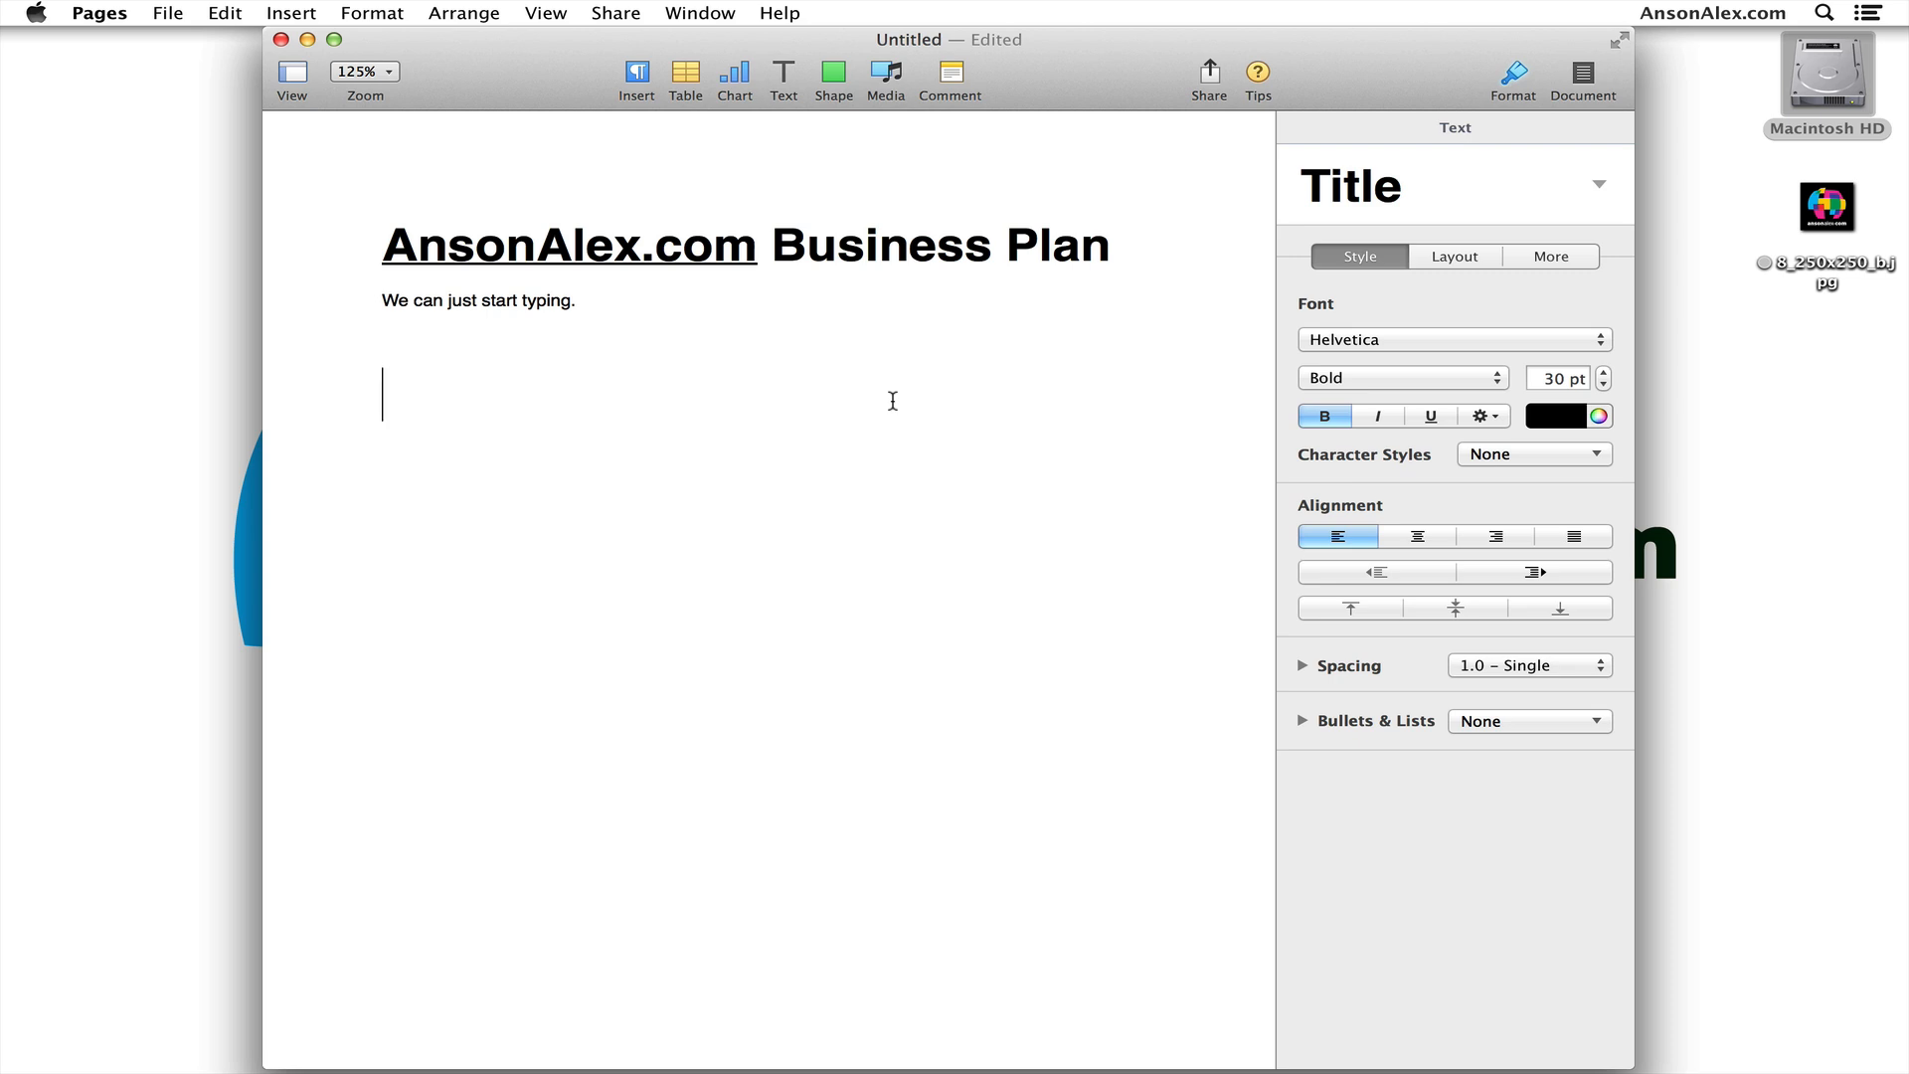
{"action": "type", "text": "Part"}
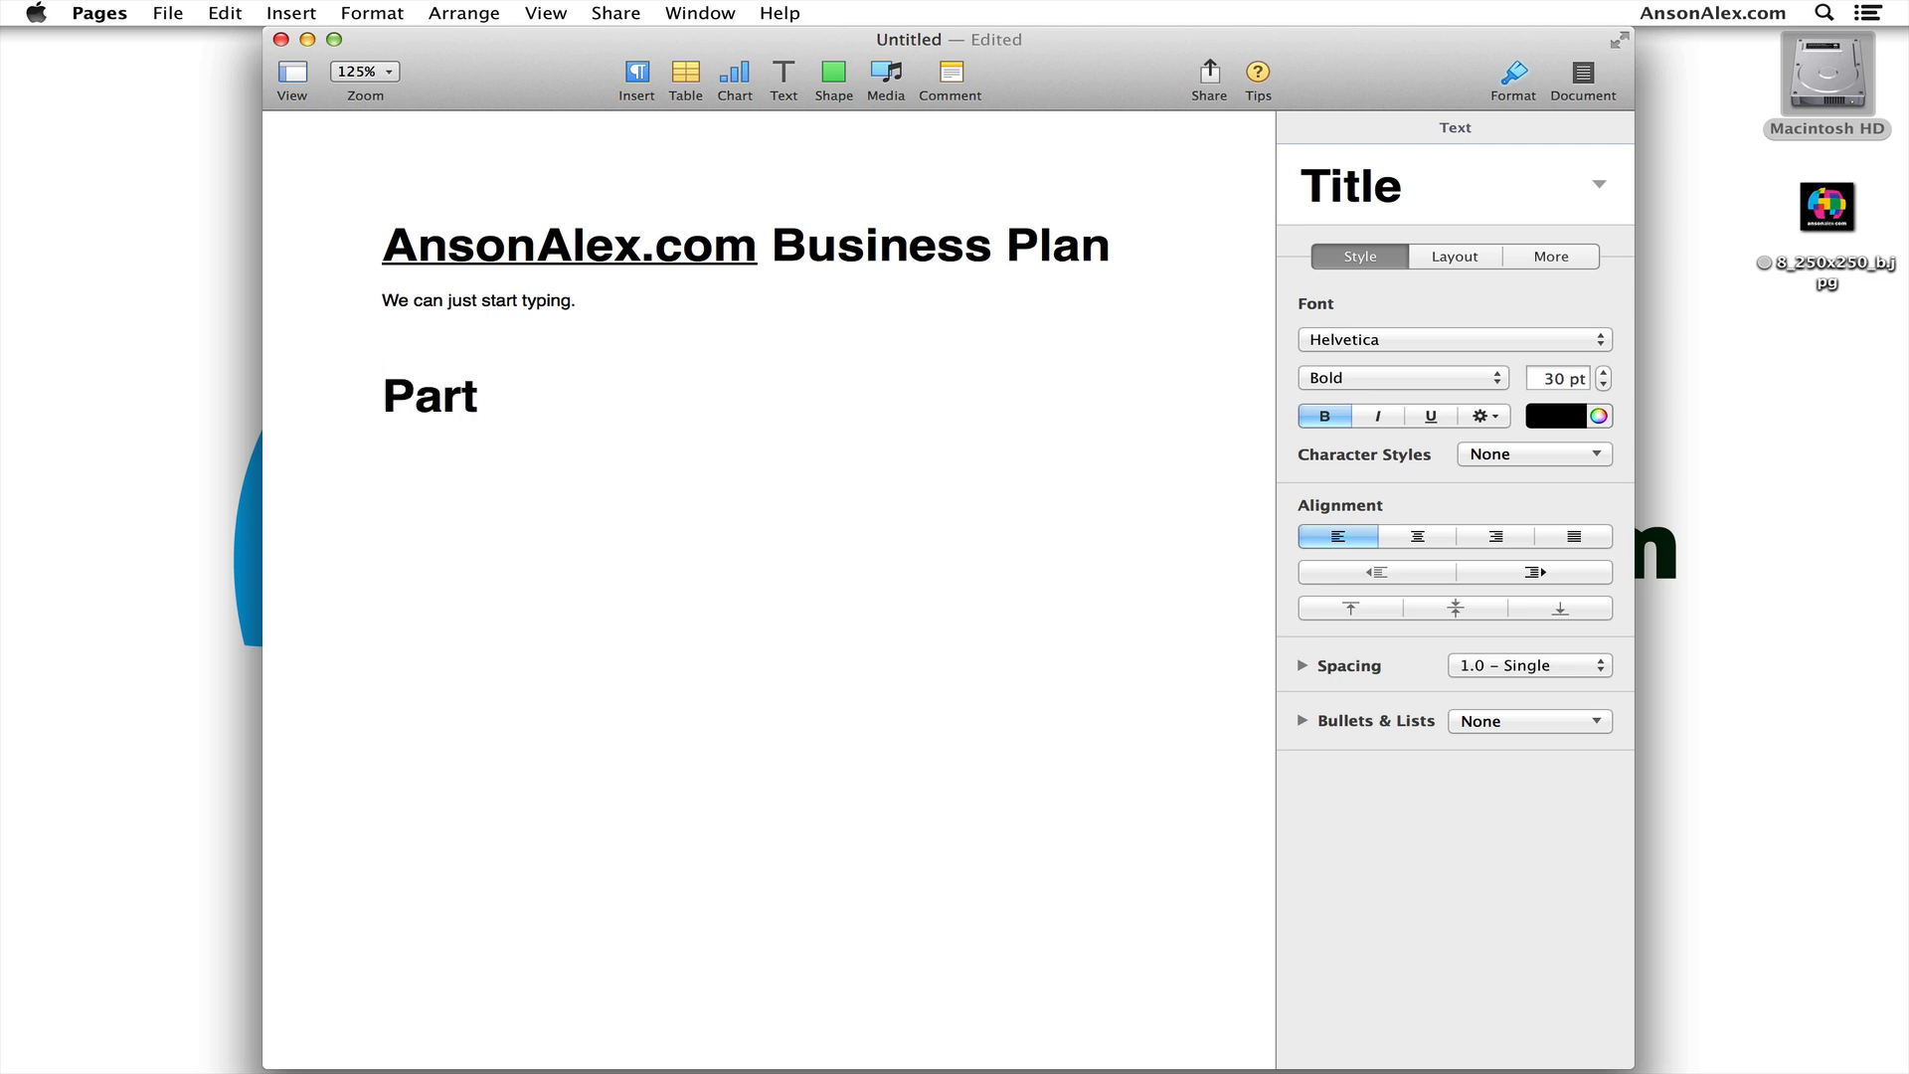
{"action": "type", "text": " 1"}
Set the font size at the end of the "Part 1" line to 25 pt
{"action": "double_click", "coordinate": [1561, 379]}
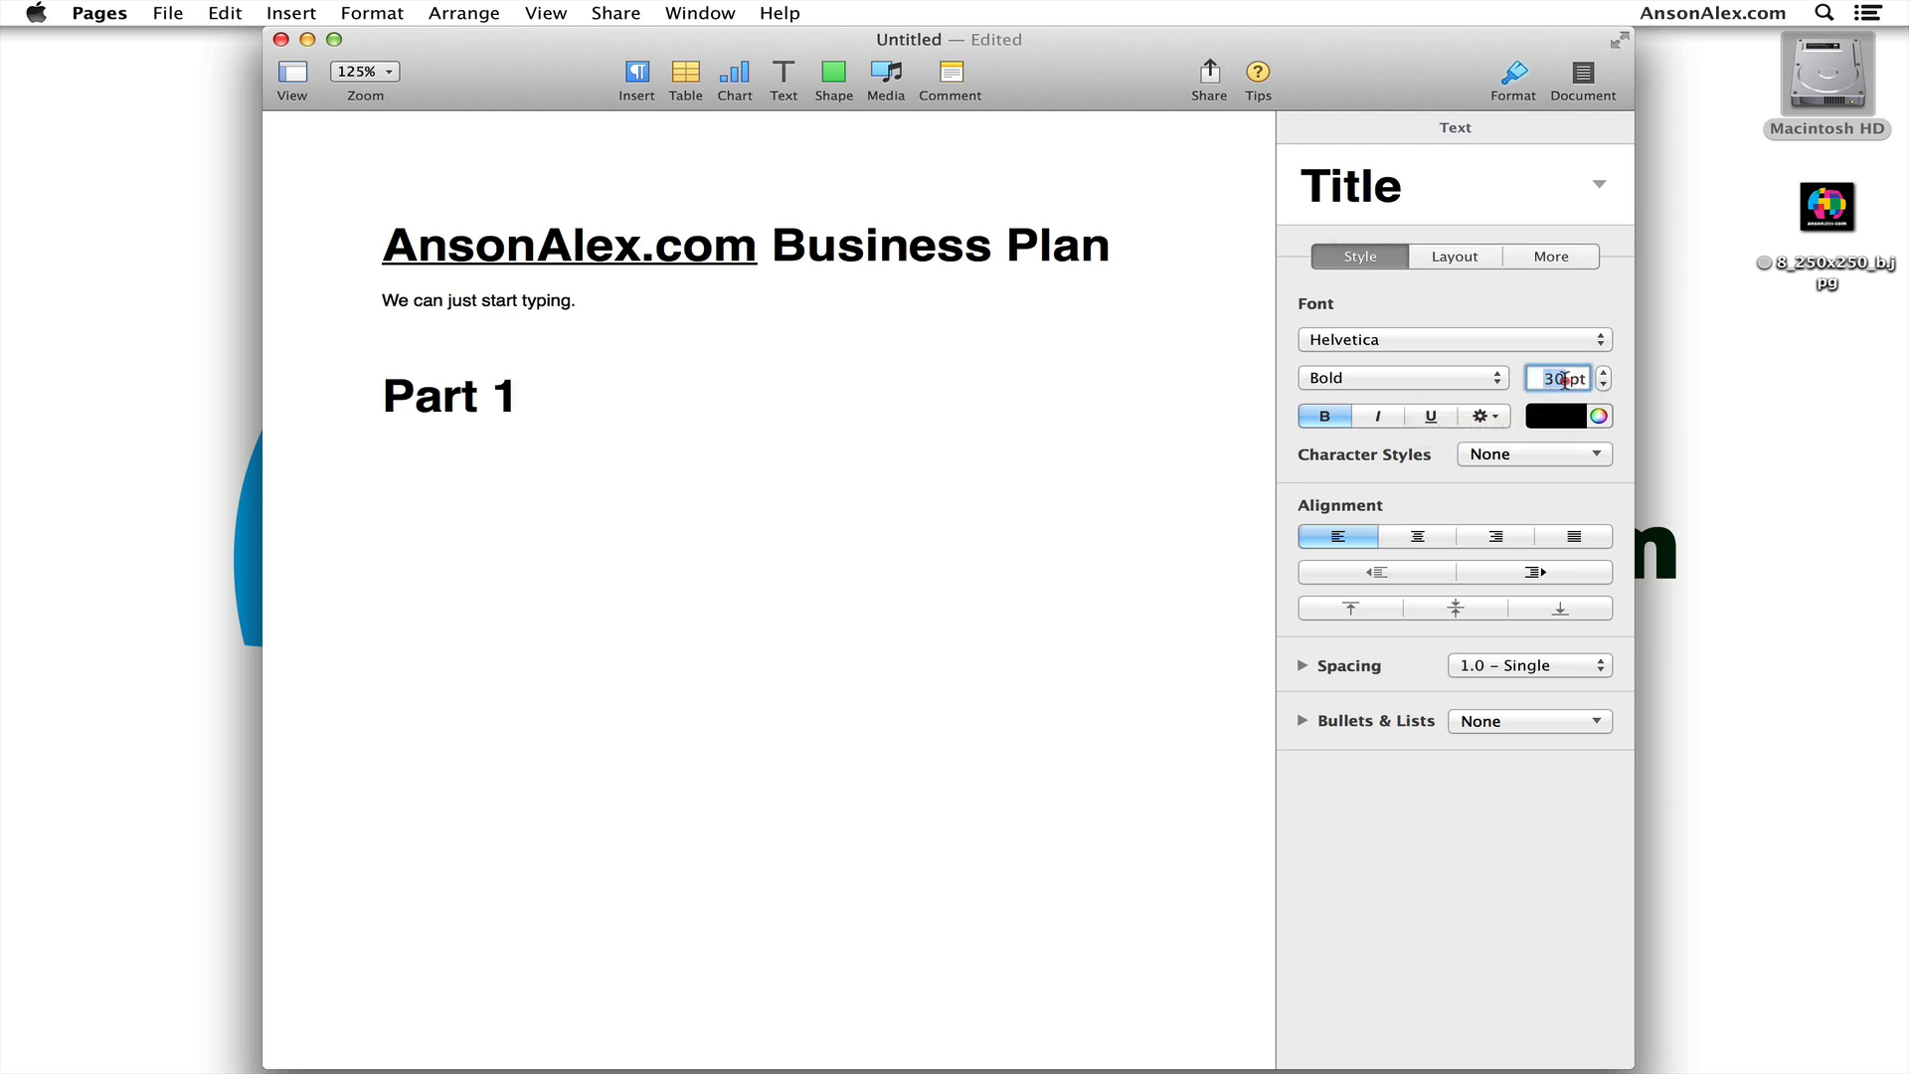
{"action": "type", "text": "25"}
{"action": "key", "text": "Return"}
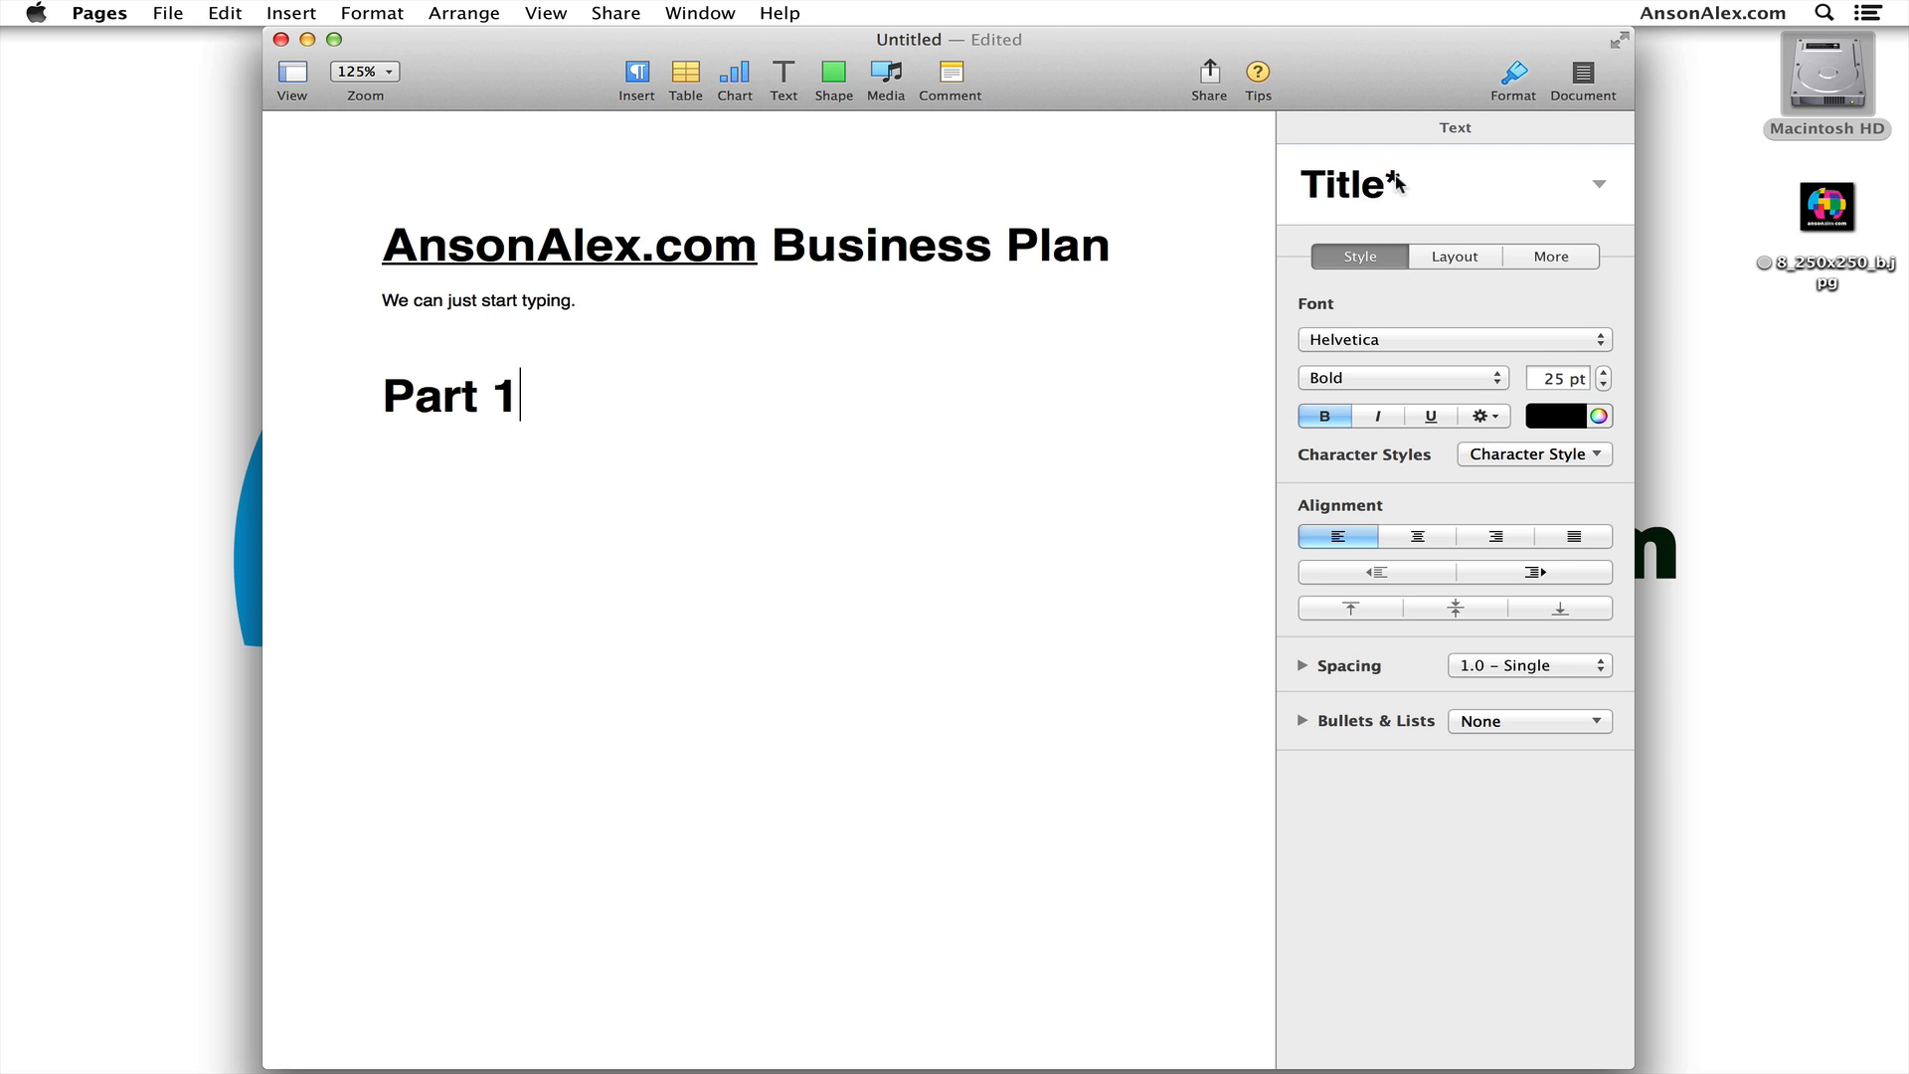
Update the Title paragraph style to match the formatting of the "Part 1" line
{"action": "left_click", "coordinate": [1598, 186]}
{"action": "mouse_move", "coordinate": [1411, 298]}
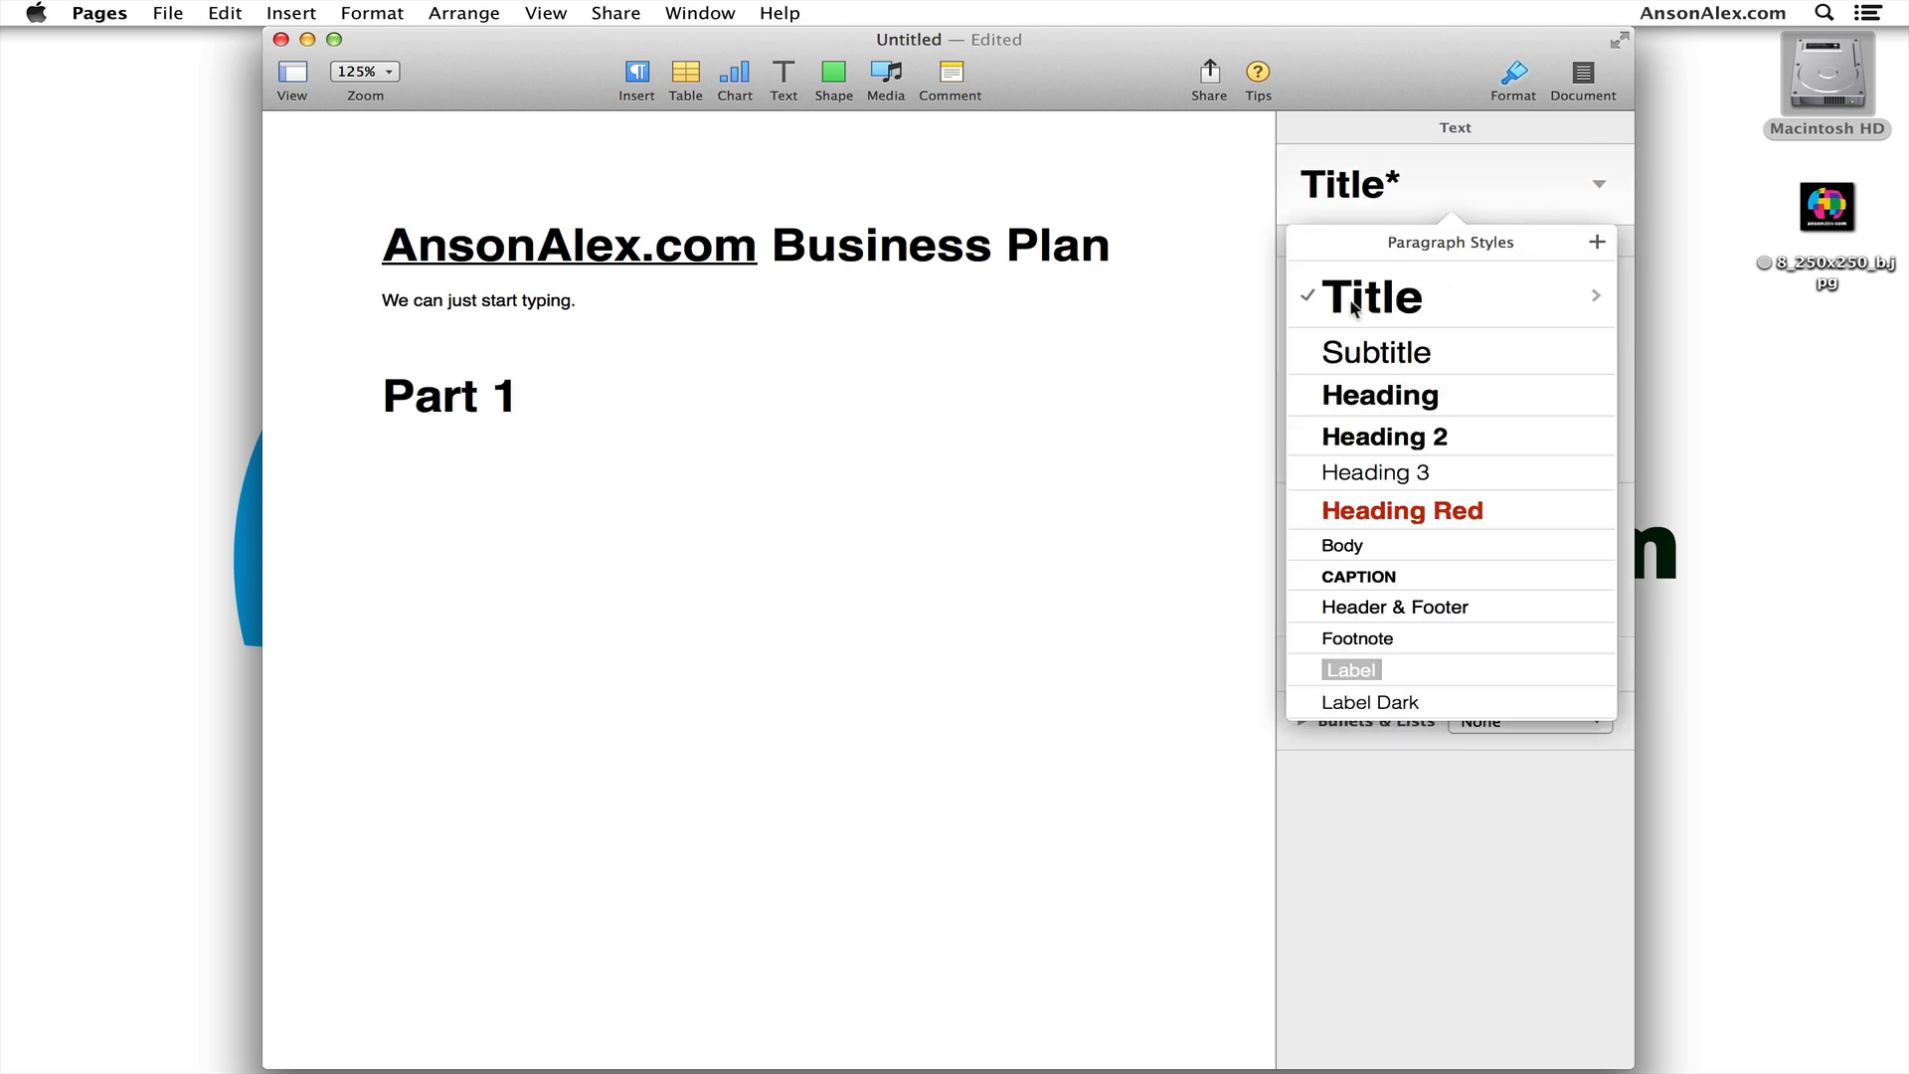
{"action": "left_click", "coordinate": [1595, 298]}
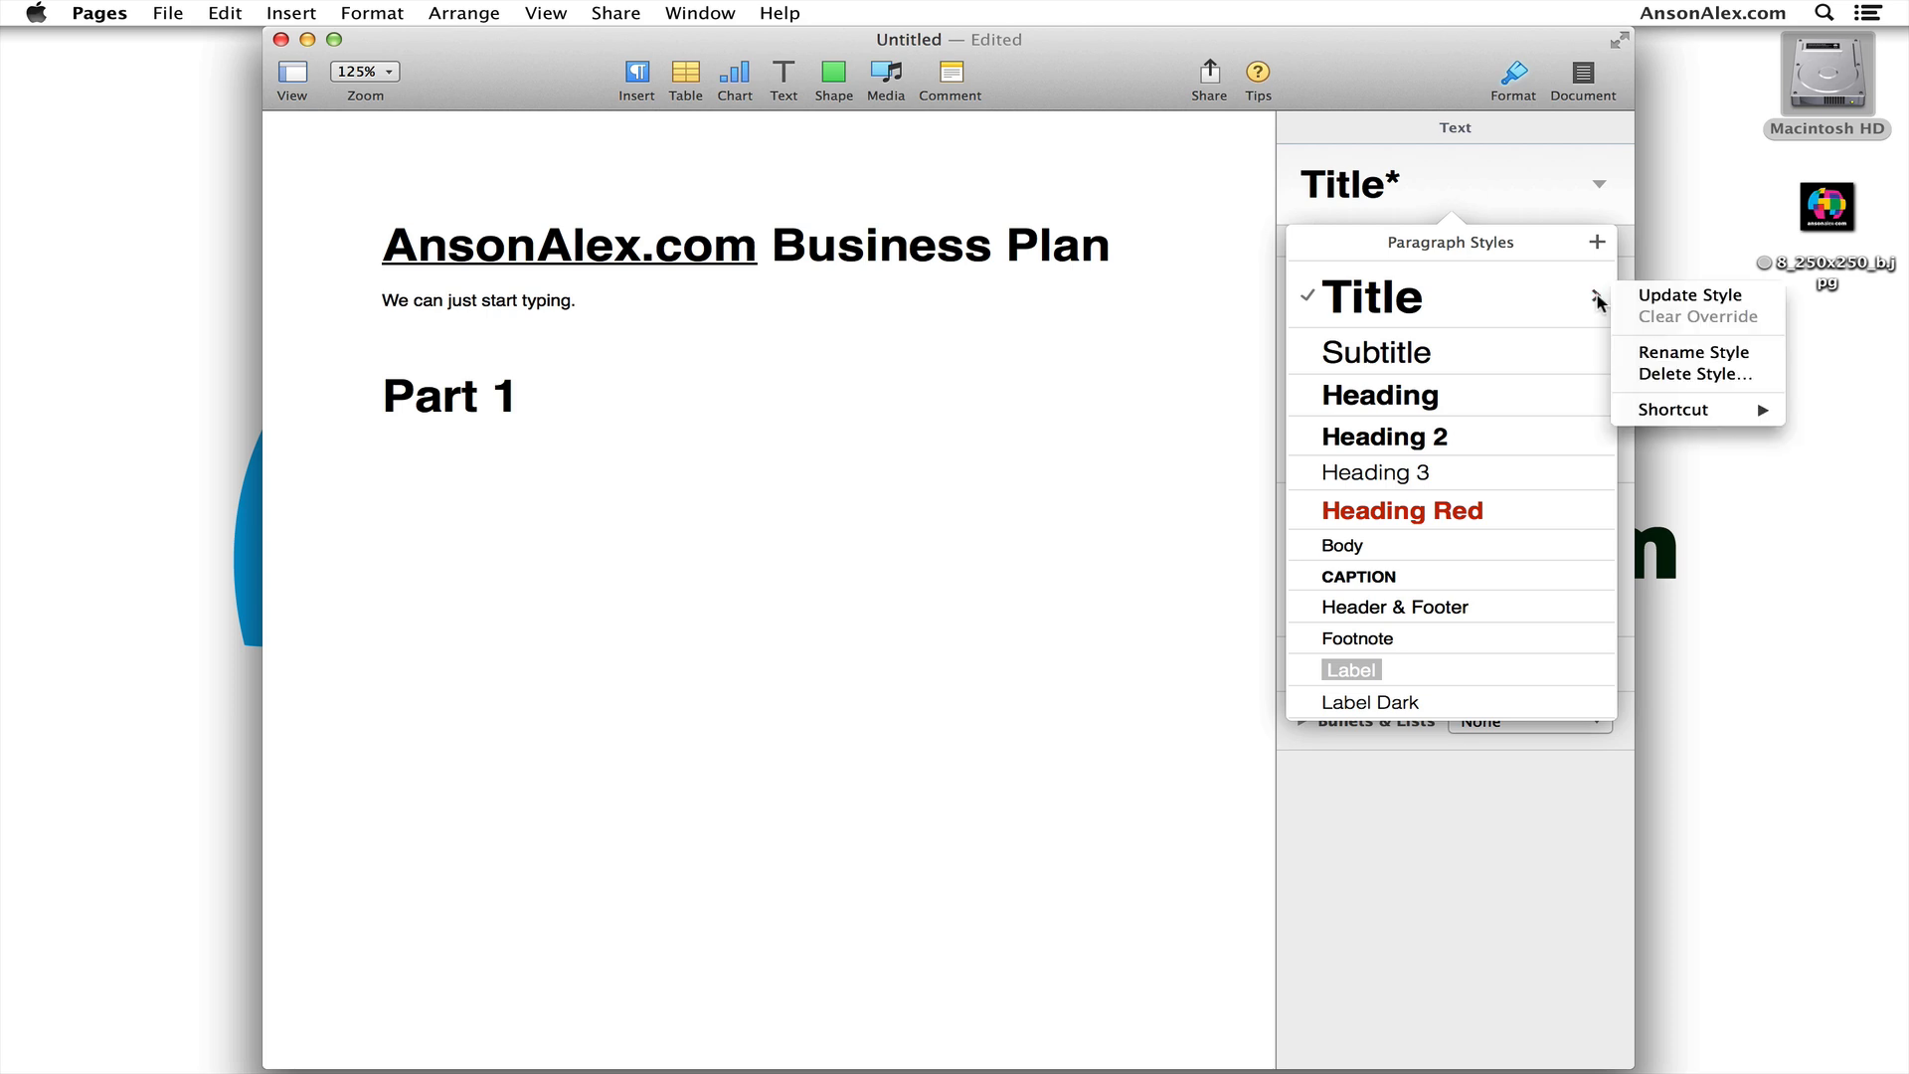
{"action": "left_click", "coordinate": [1665, 299]}
{"action": "left_click", "coordinate": [1024, 326]}
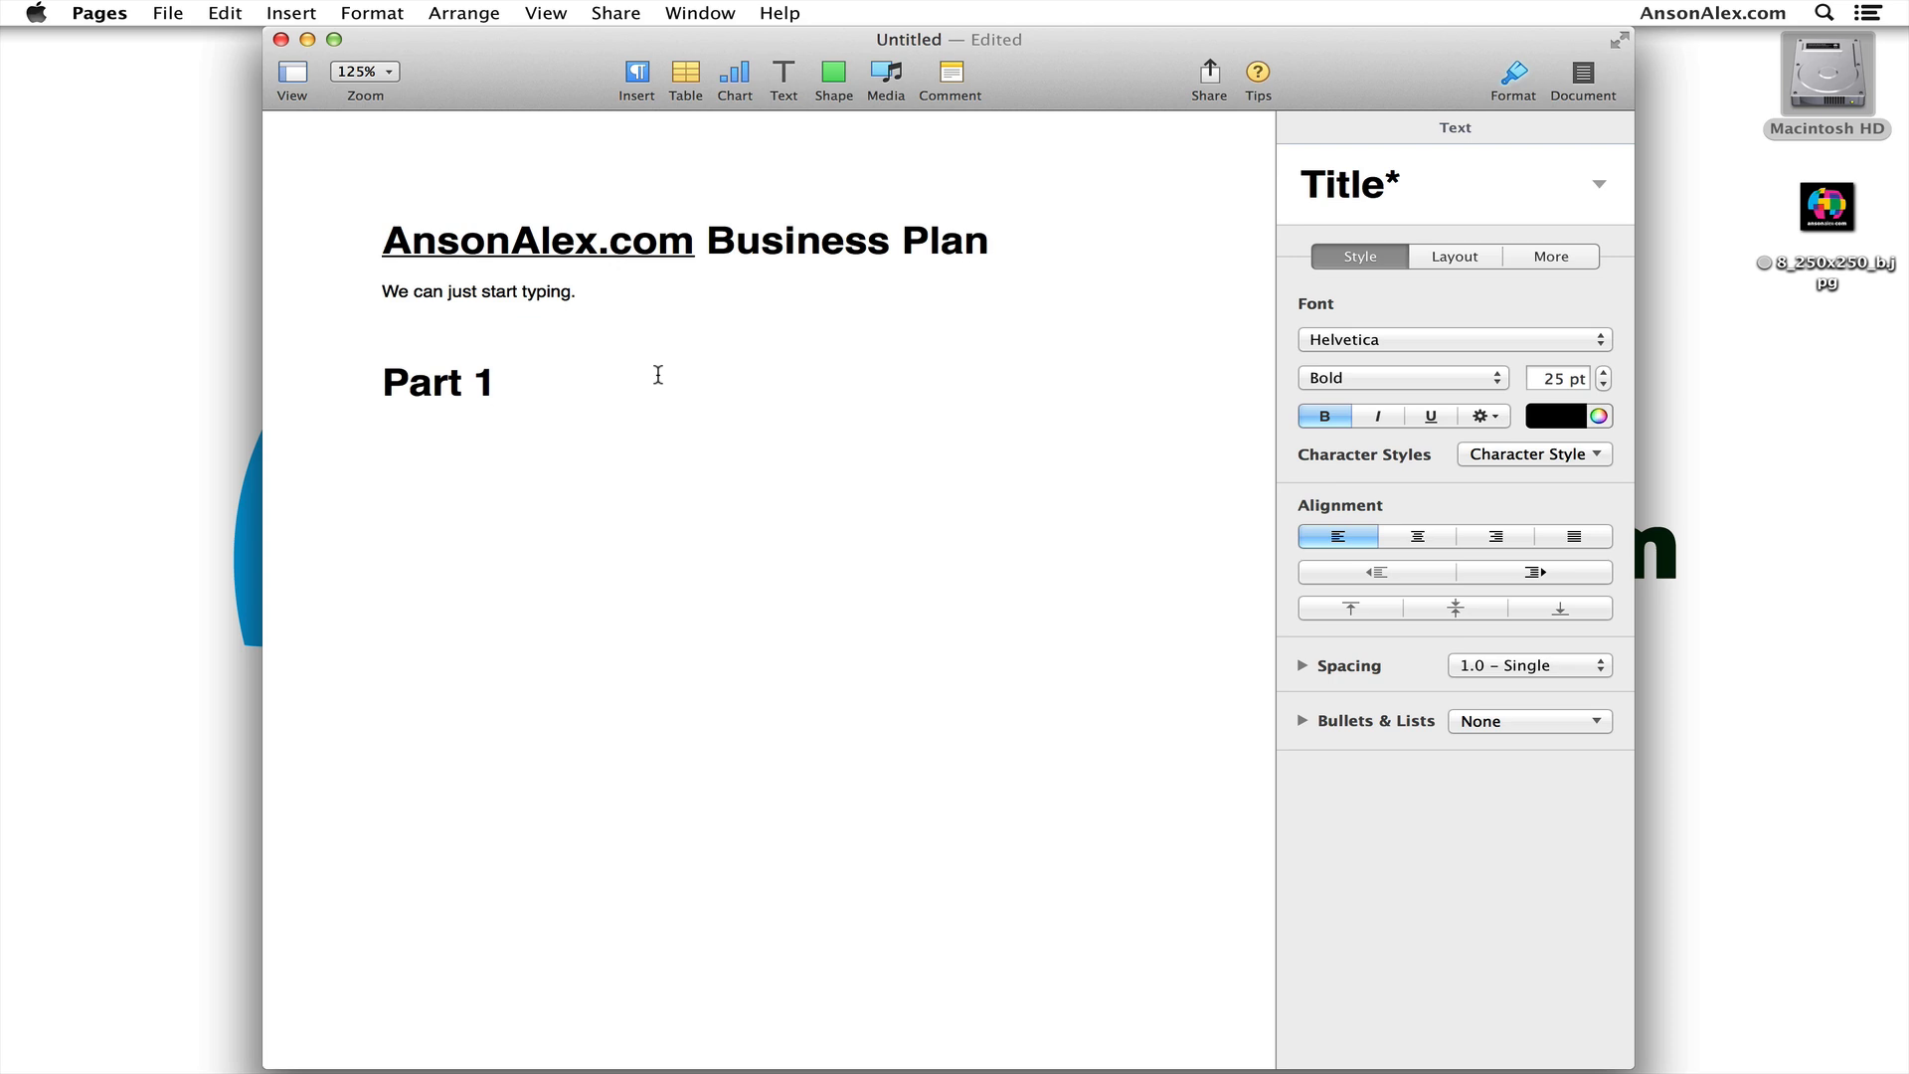
Set the font size of the whole "AnsonAlex.com Business Plan" title line to 30 pt
{"action": "left_click", "coordinate": [737, 252]}
{"action": "left_click_drag", "start_coordinate": [990, 242], "coordinate": [458, 247]}
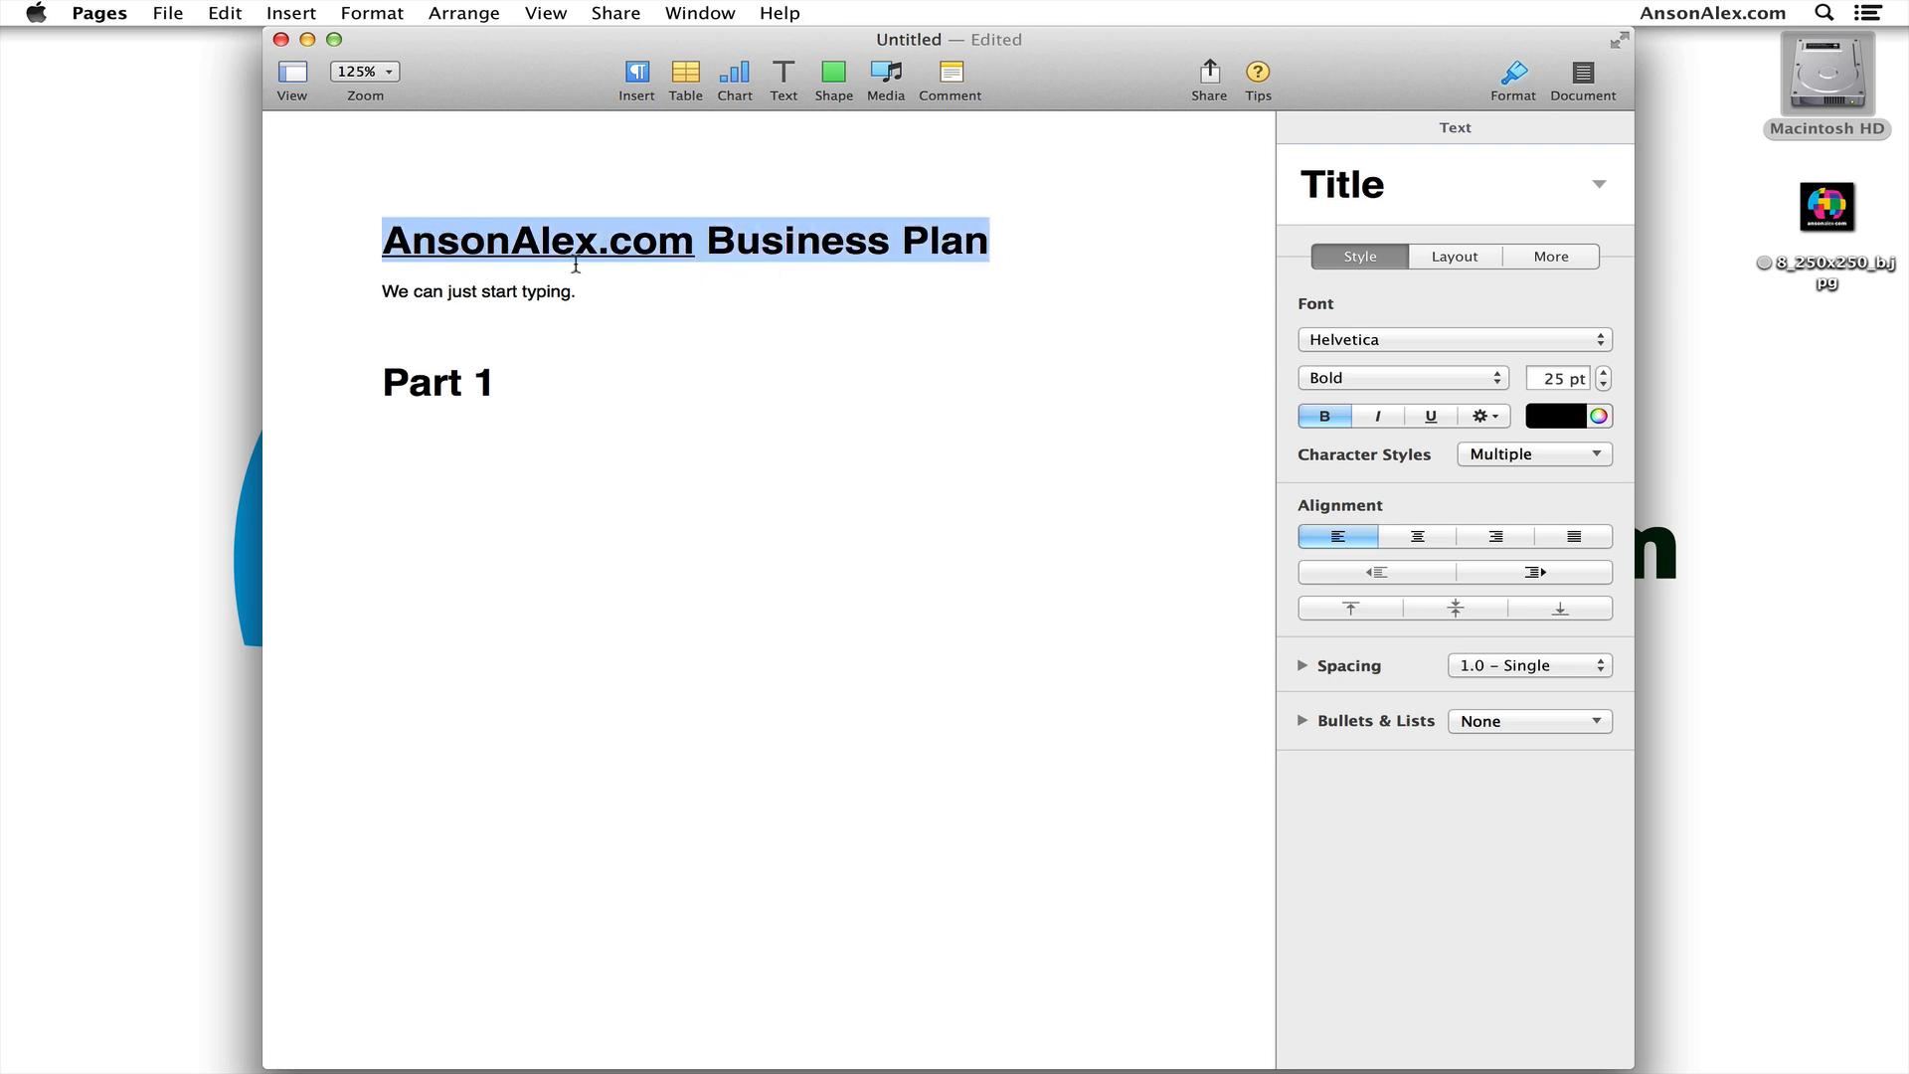
{"action": "left_click", "coordinate": [1605, 372]}
{"action": "left_click", "coordinate": [1604, 372]}
{"action": "left_click", "coordinate": [1605, 372]}
{"action": "left_click", "coordinate": [1605, 371]}
{"action": "left_click", "coordinate": [1605, 372]}
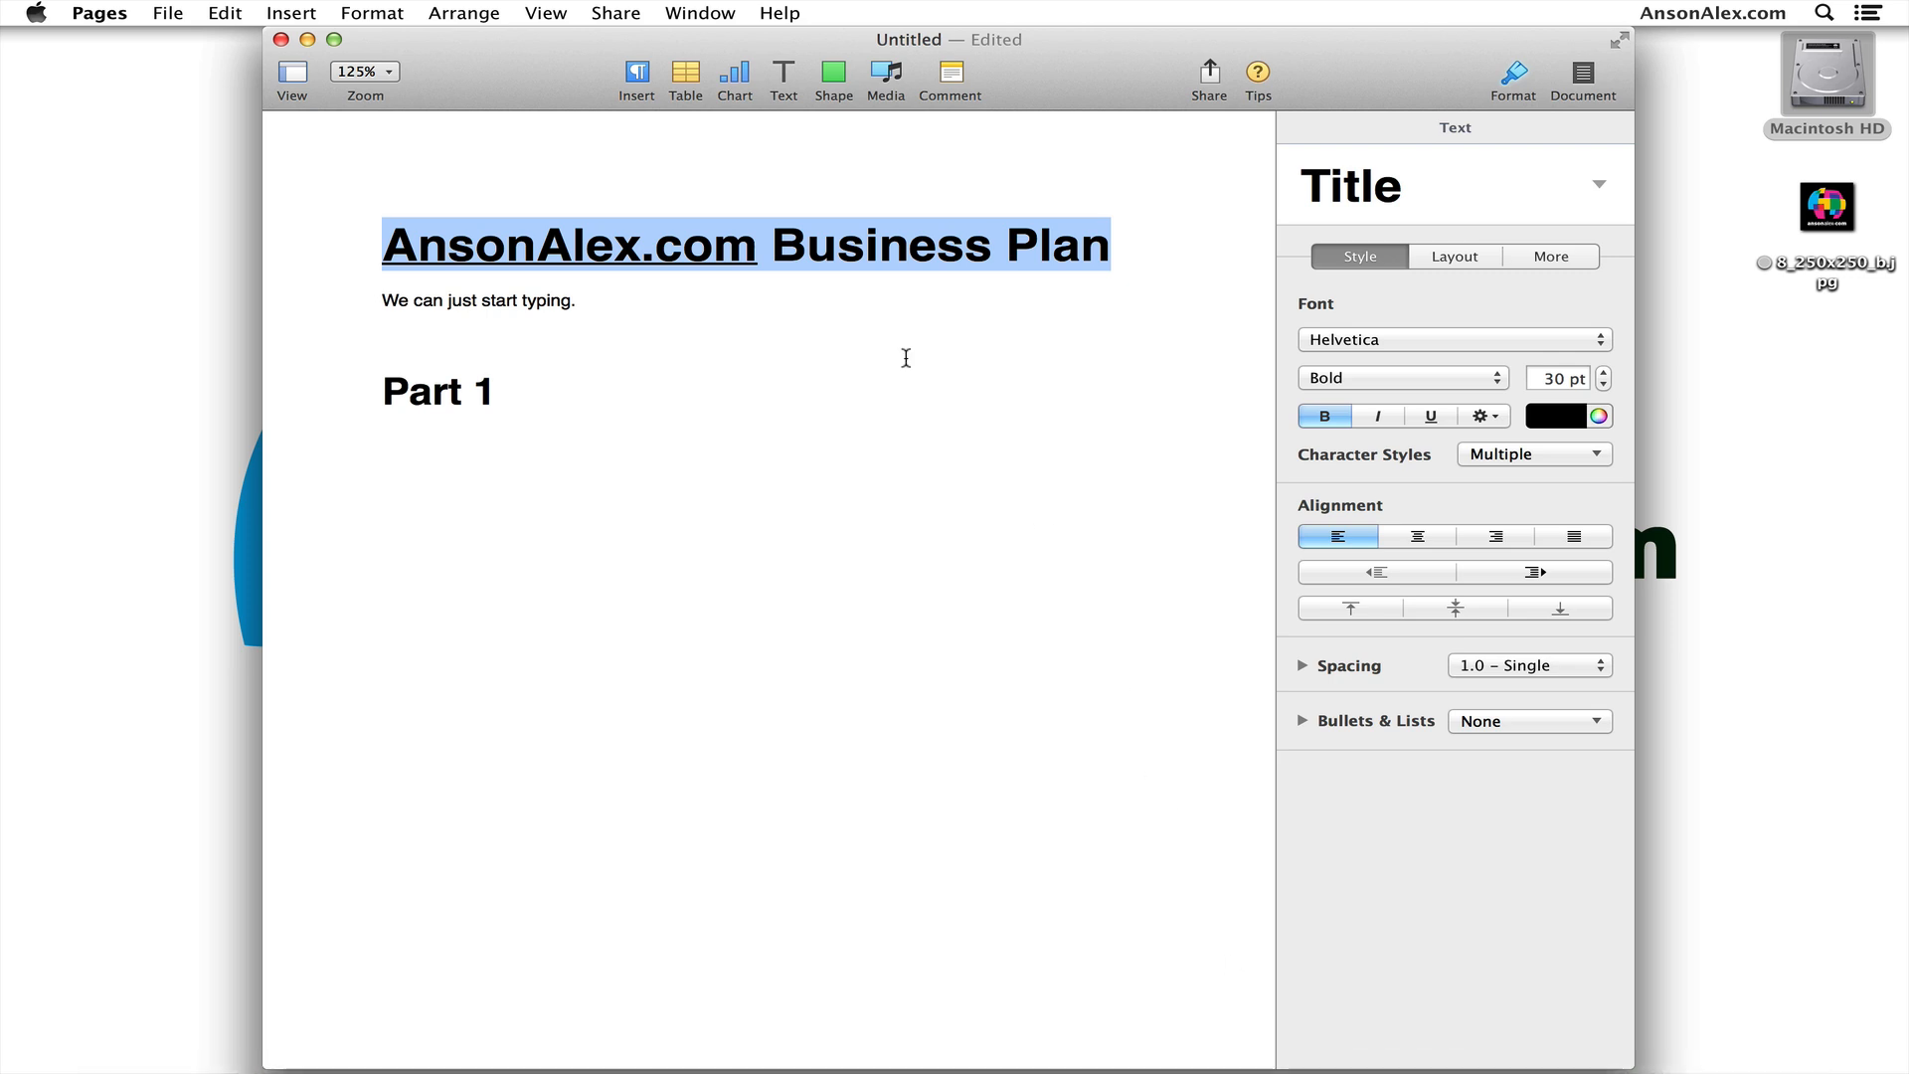
Examine the Title style's options, the typeface choices and the available character styles for the "Part 1" line
{"action": "left_click", "coordinate": [568, 377]}
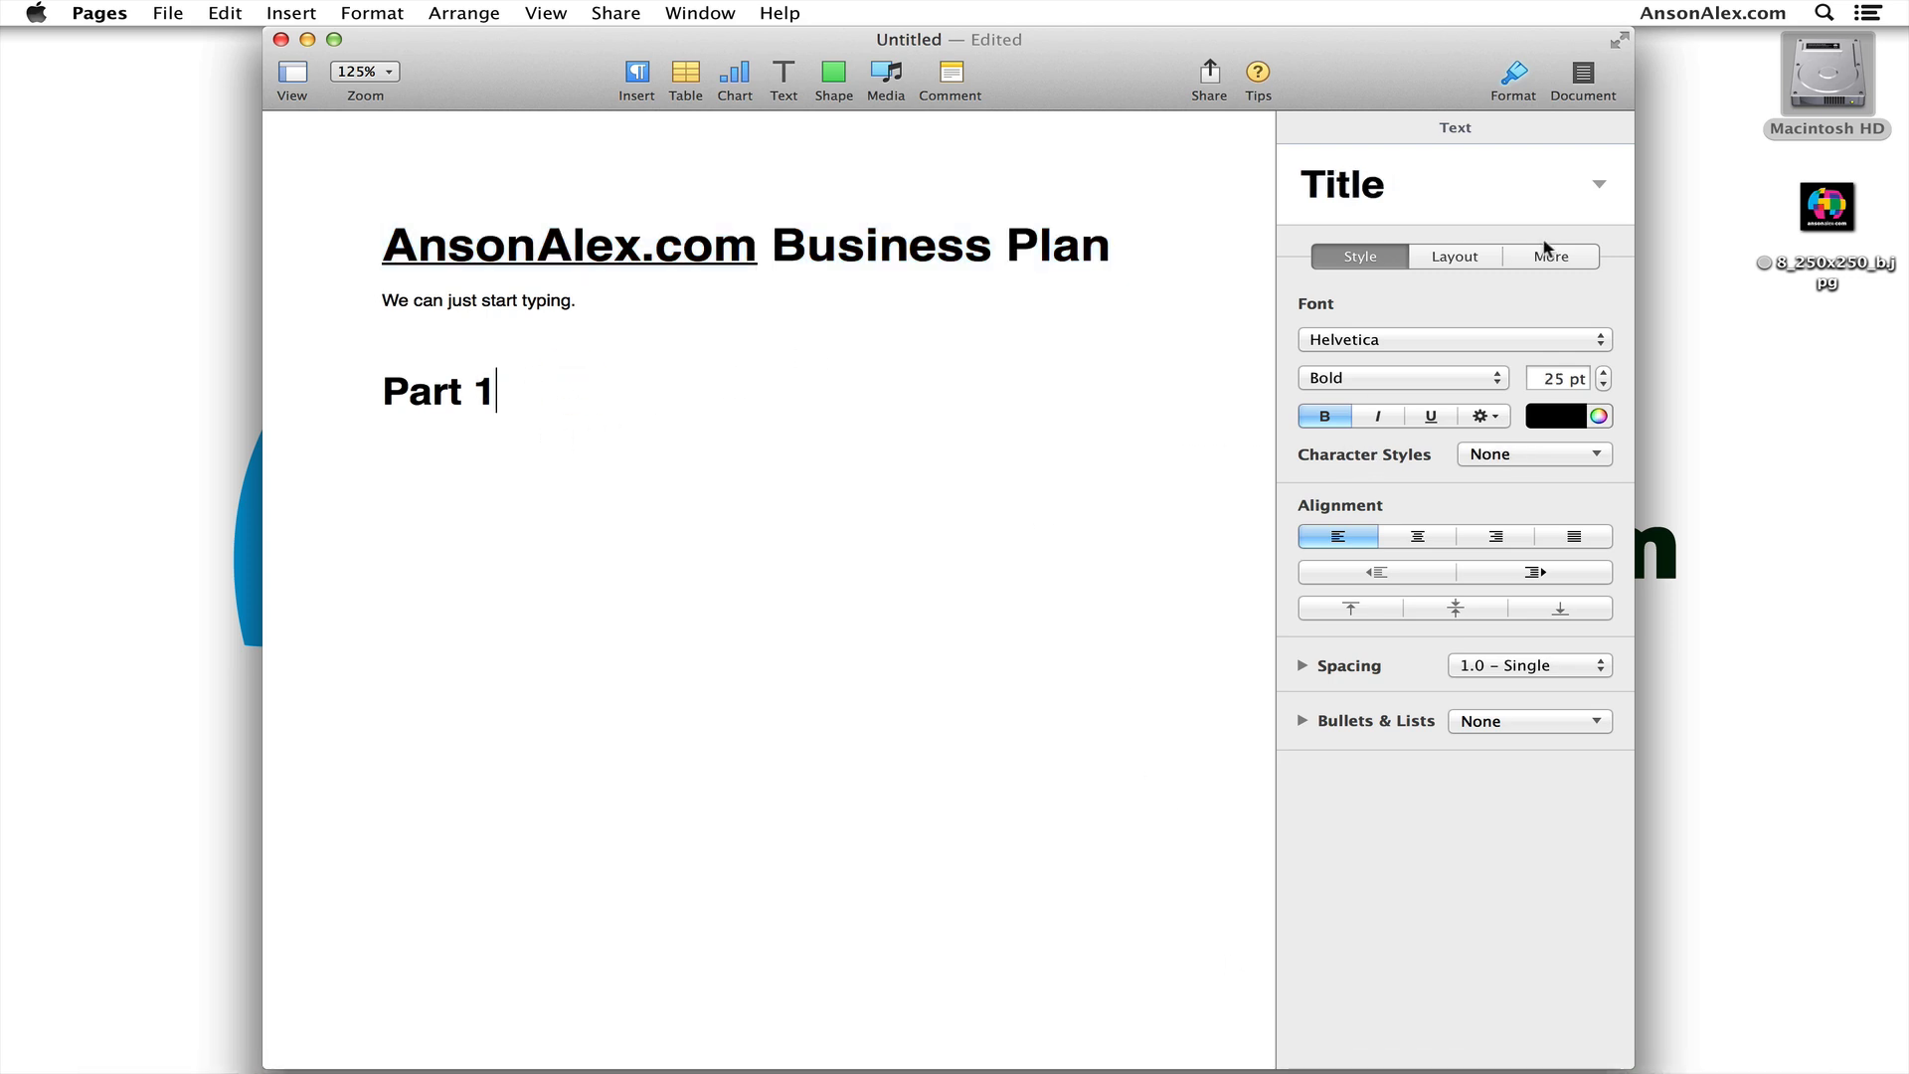
{"action": "left_click", "coordinate": [1596, 184]}
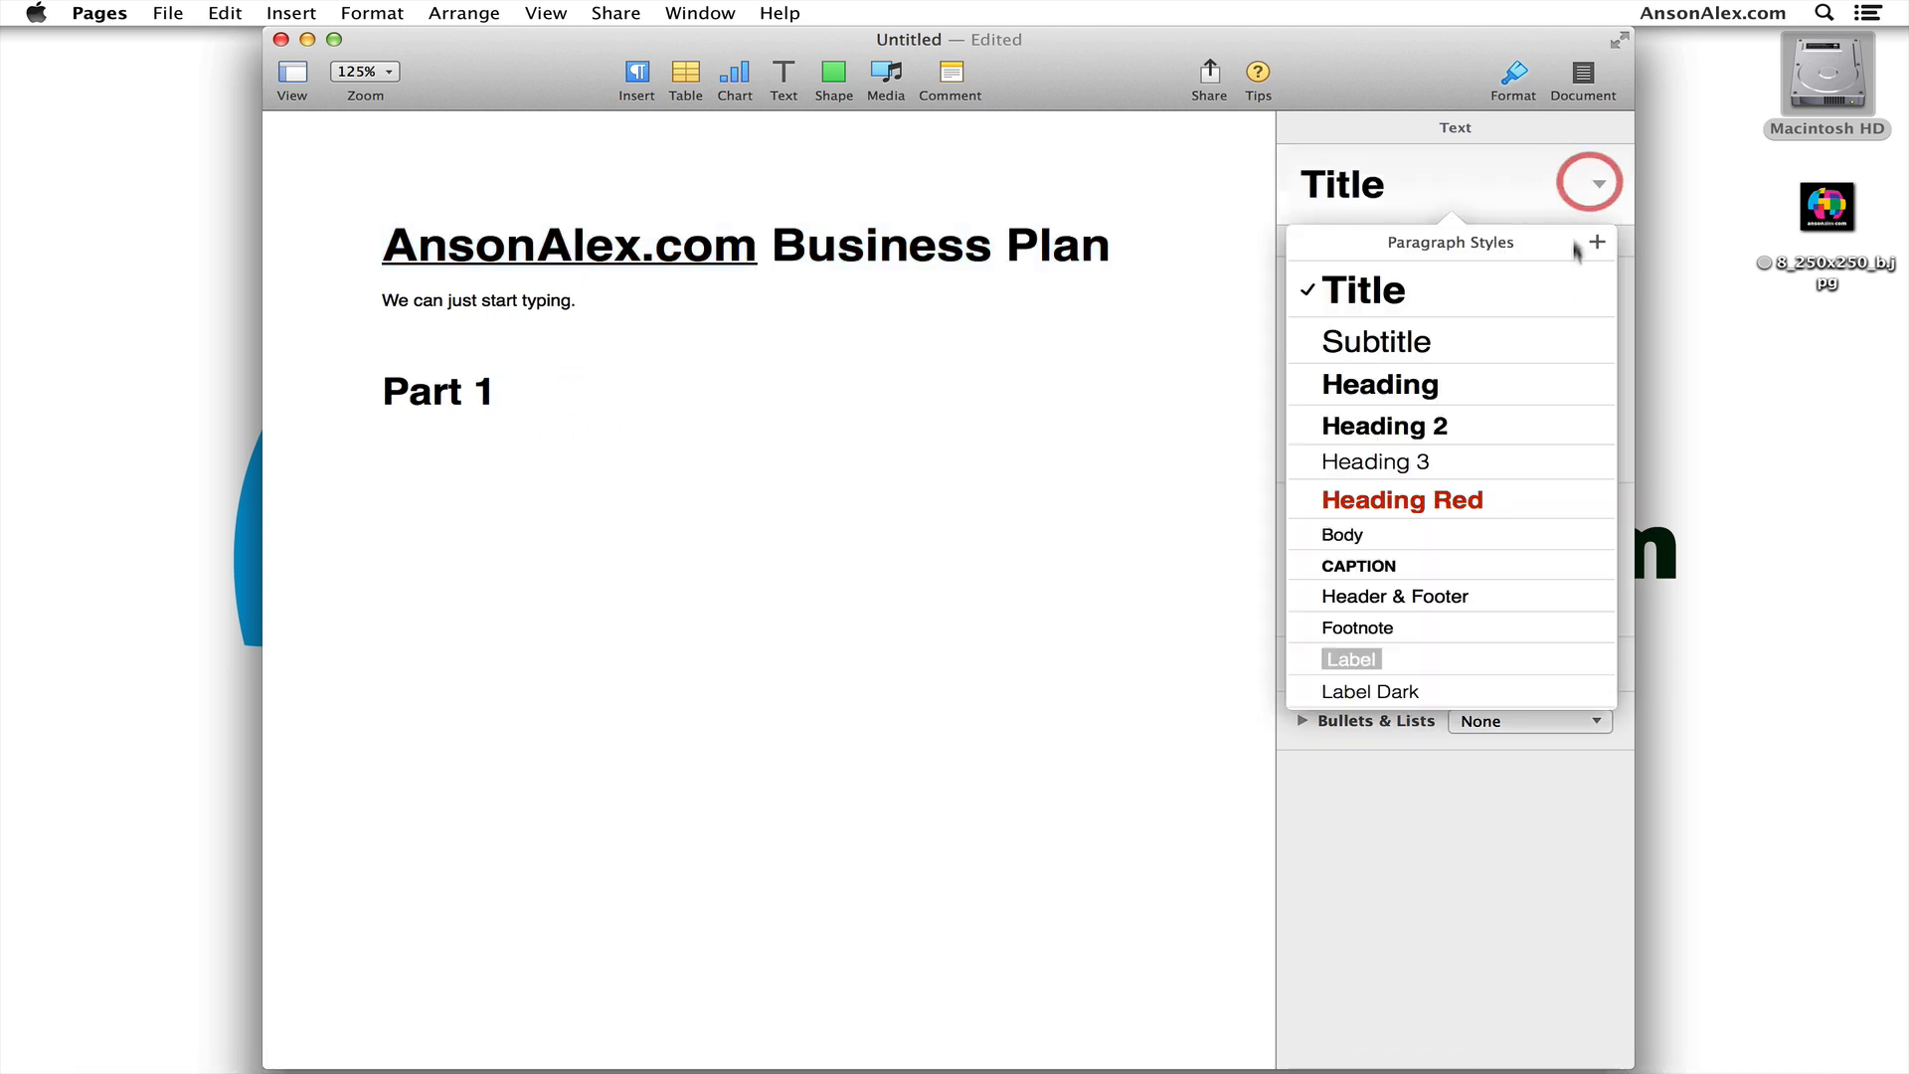
{"action": "left_click", "coordinate": [1596, 291]}
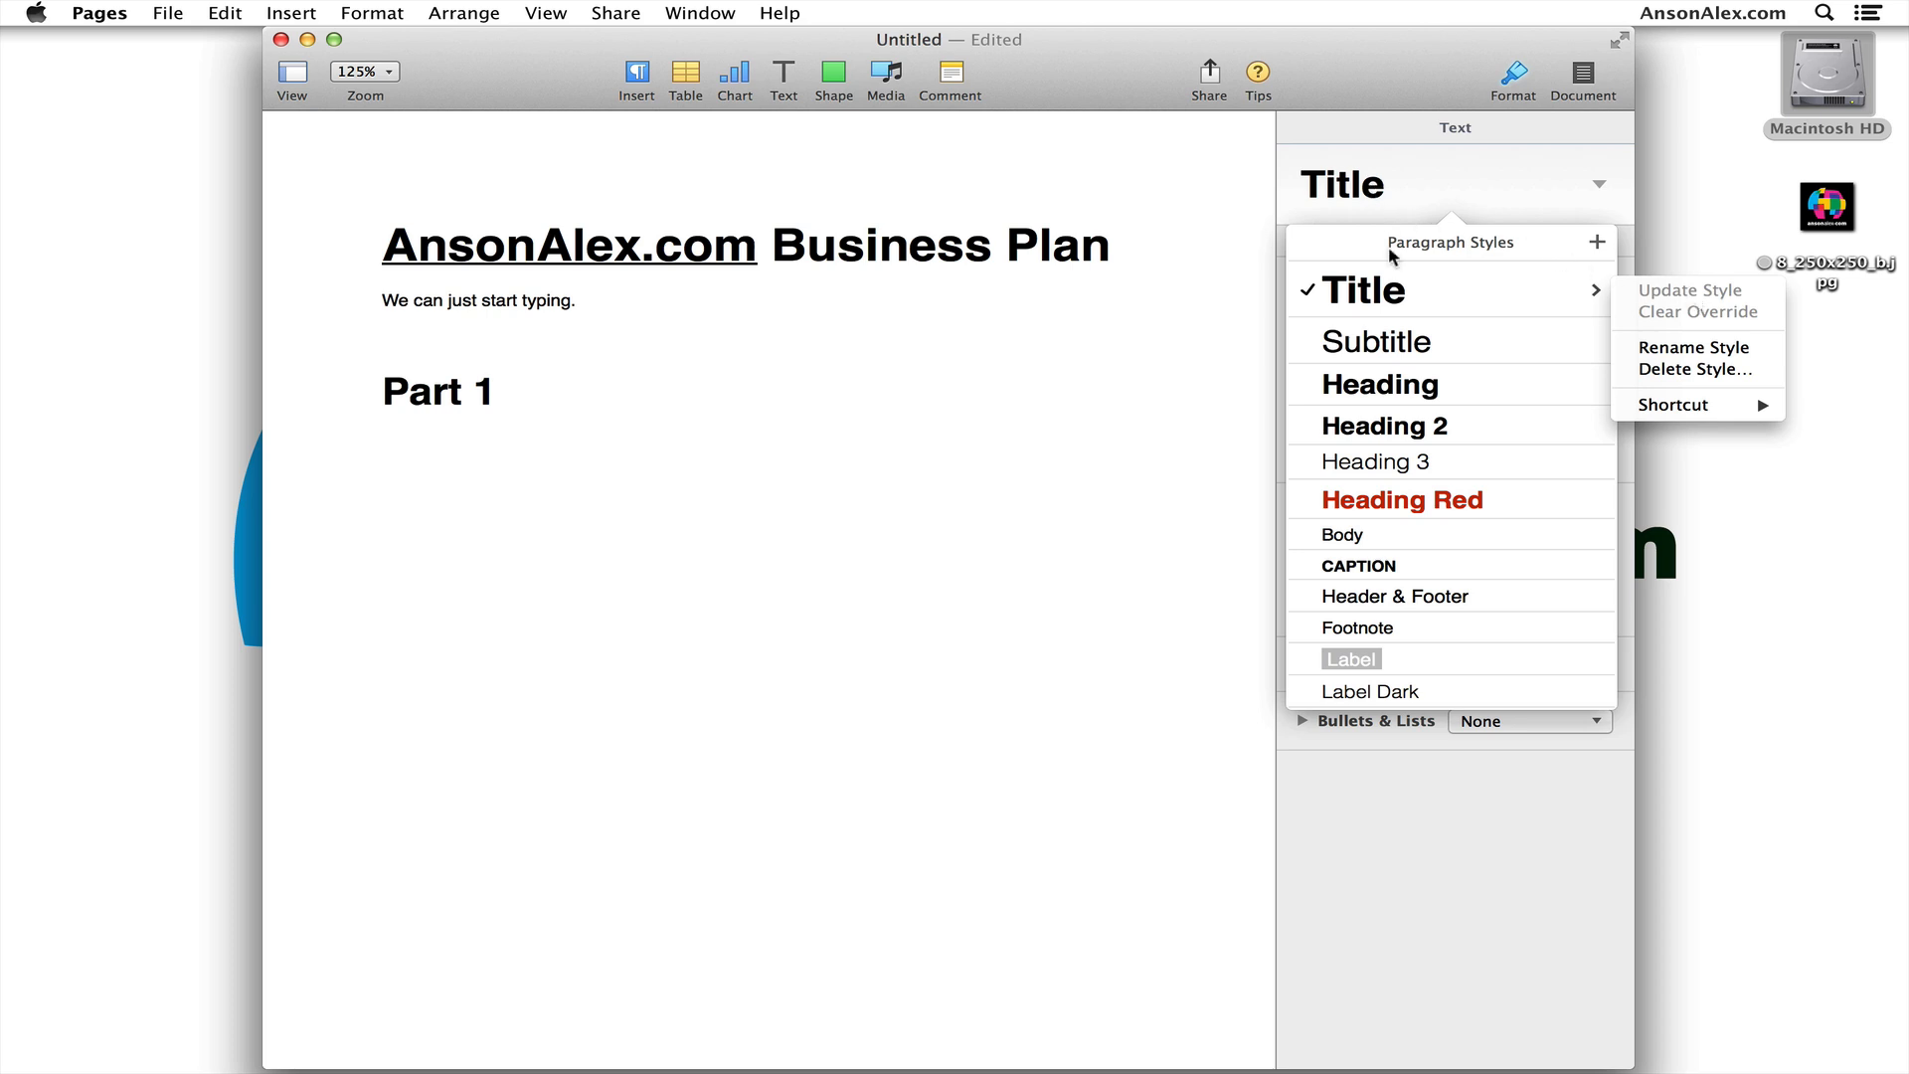
{"action": "left_click", "coordinate": [1176, 370]}
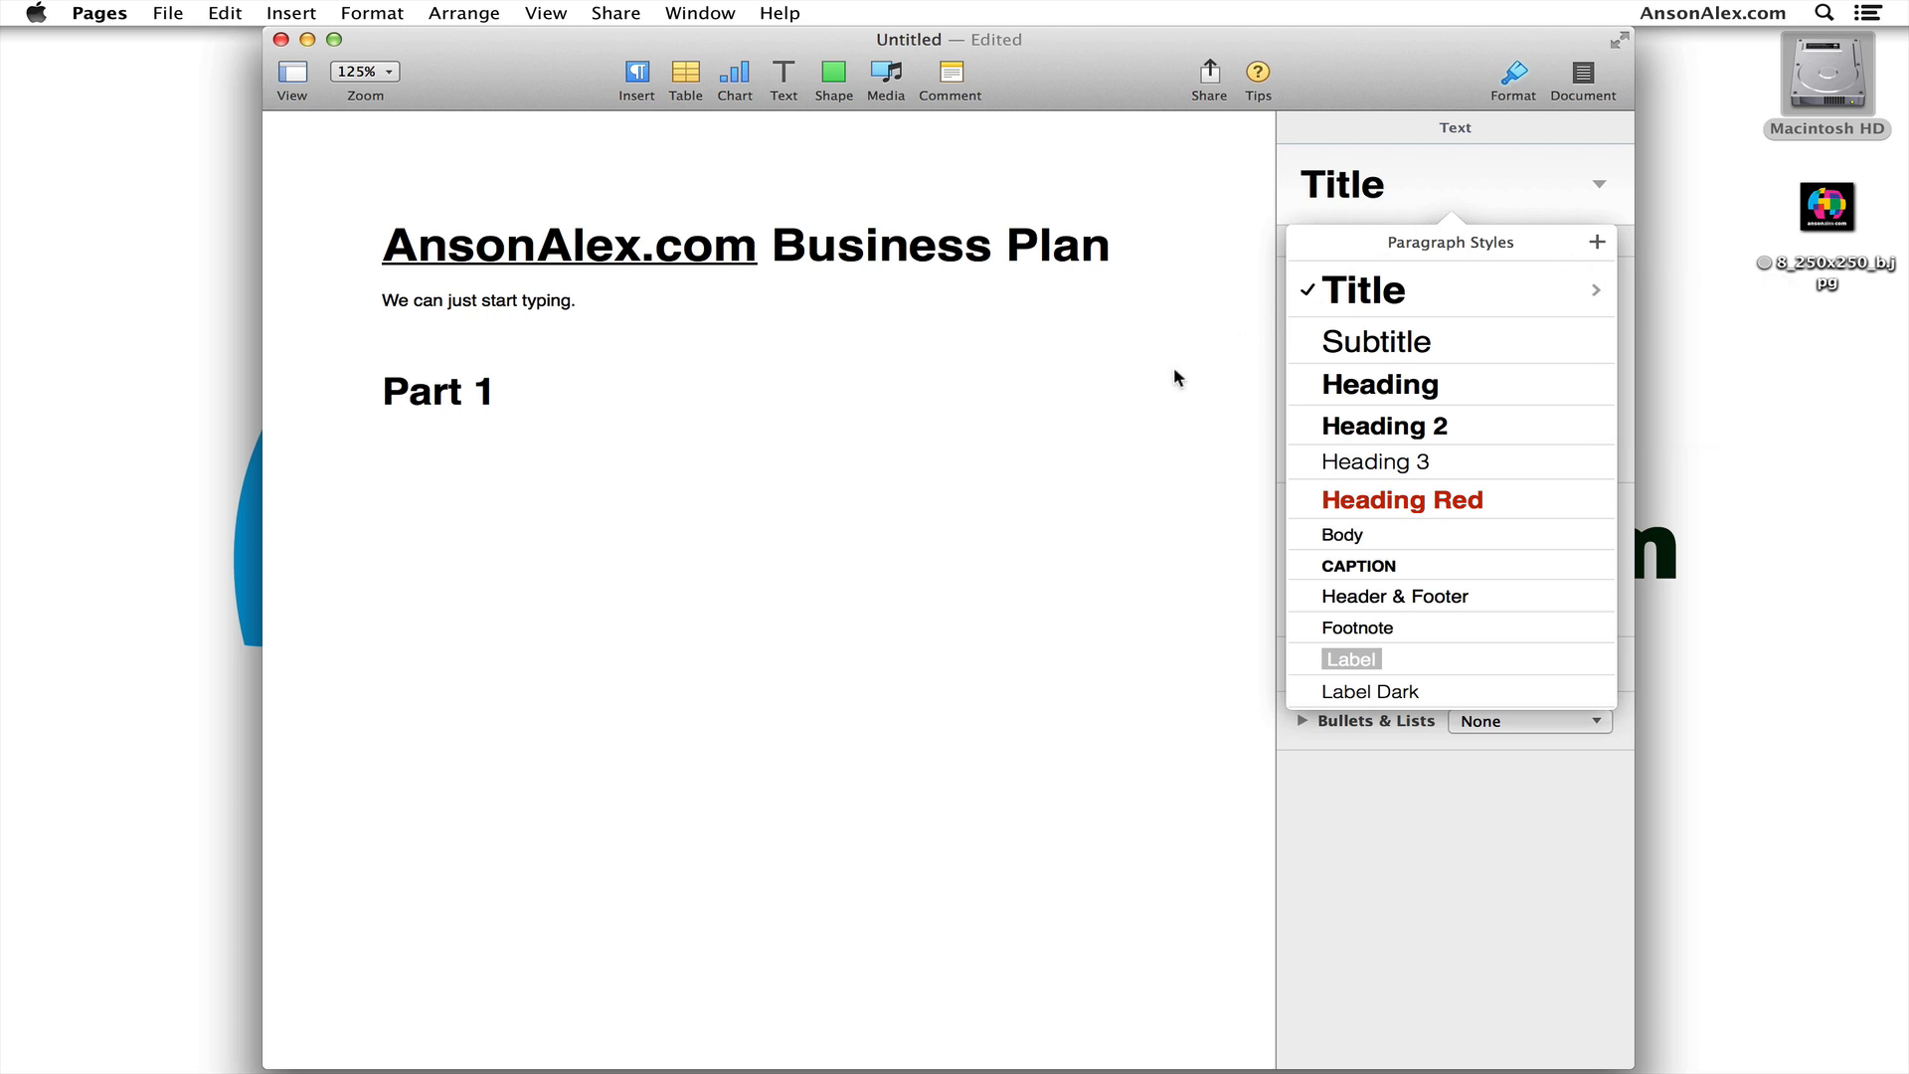
{"action": "left_click", "coordinate": [1145, 420]}
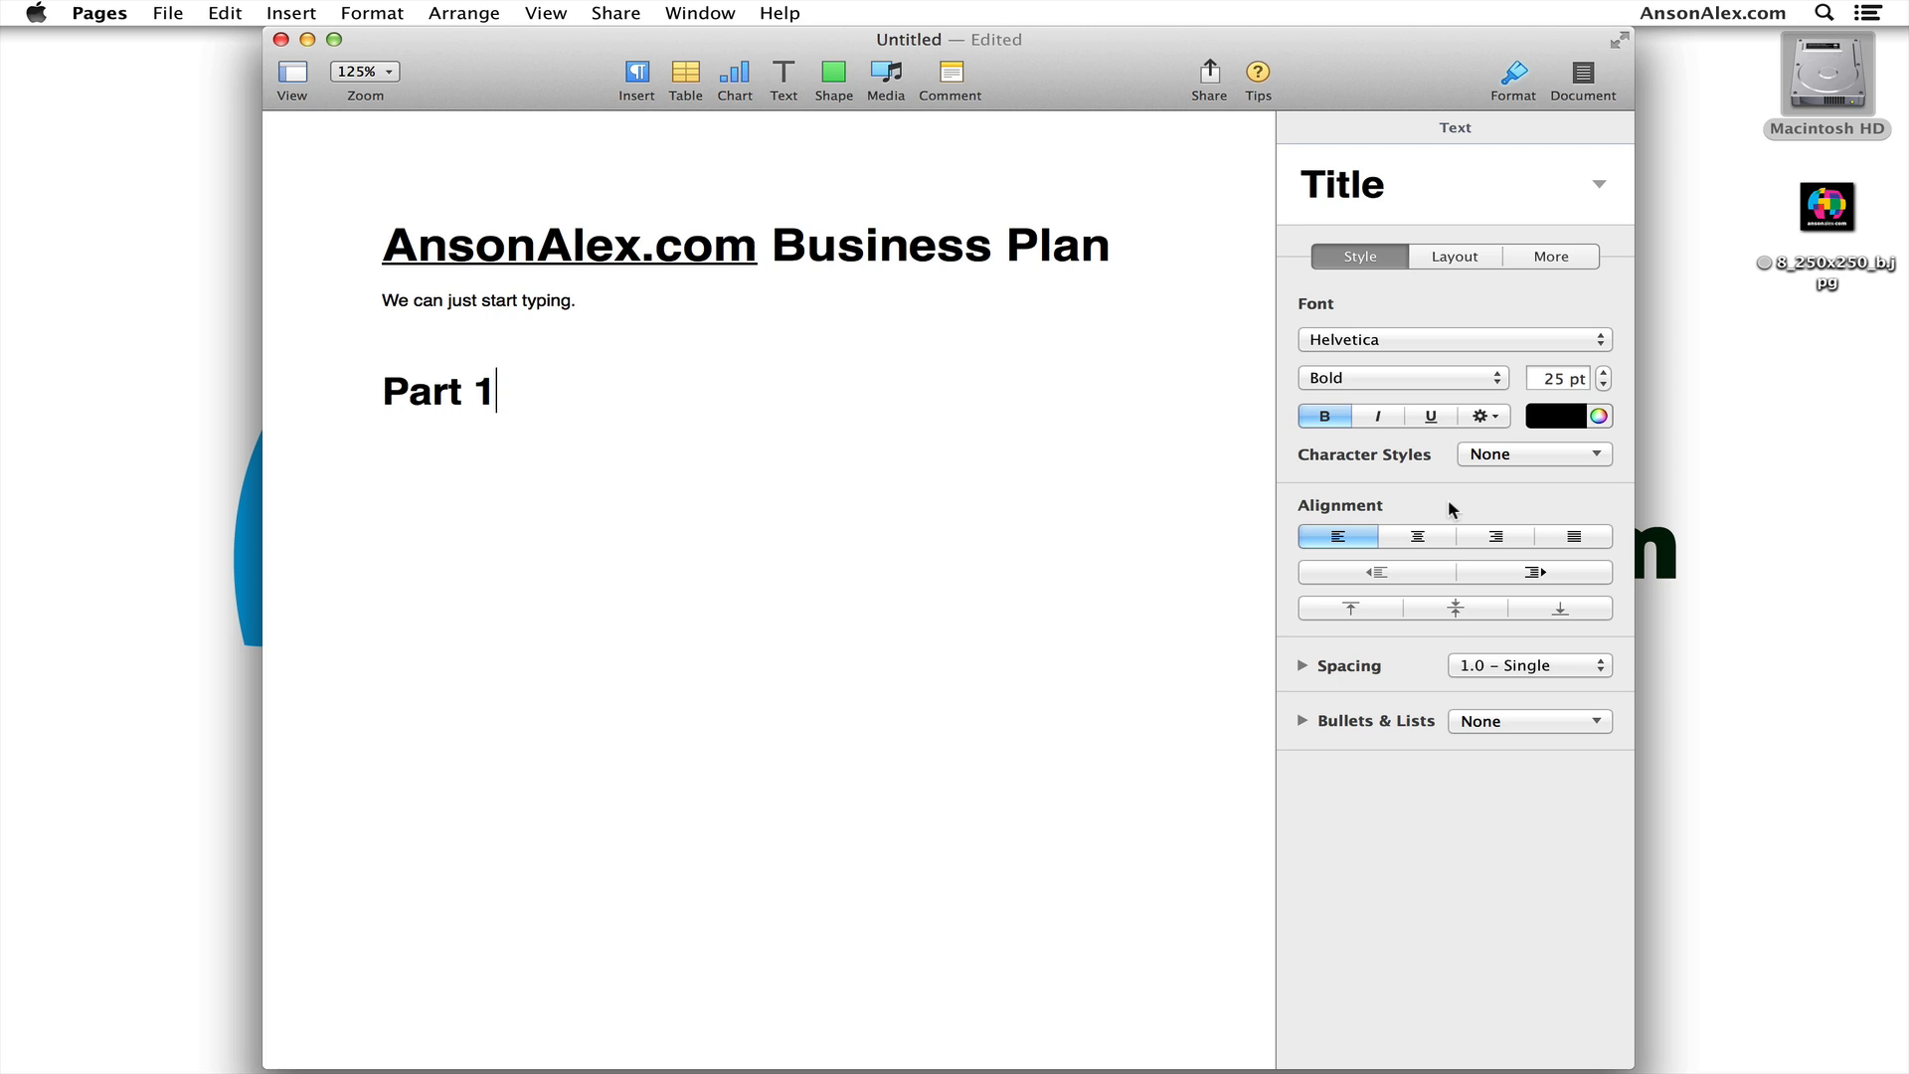
{"action": "left_click", "coordinate": [1447, 378]}
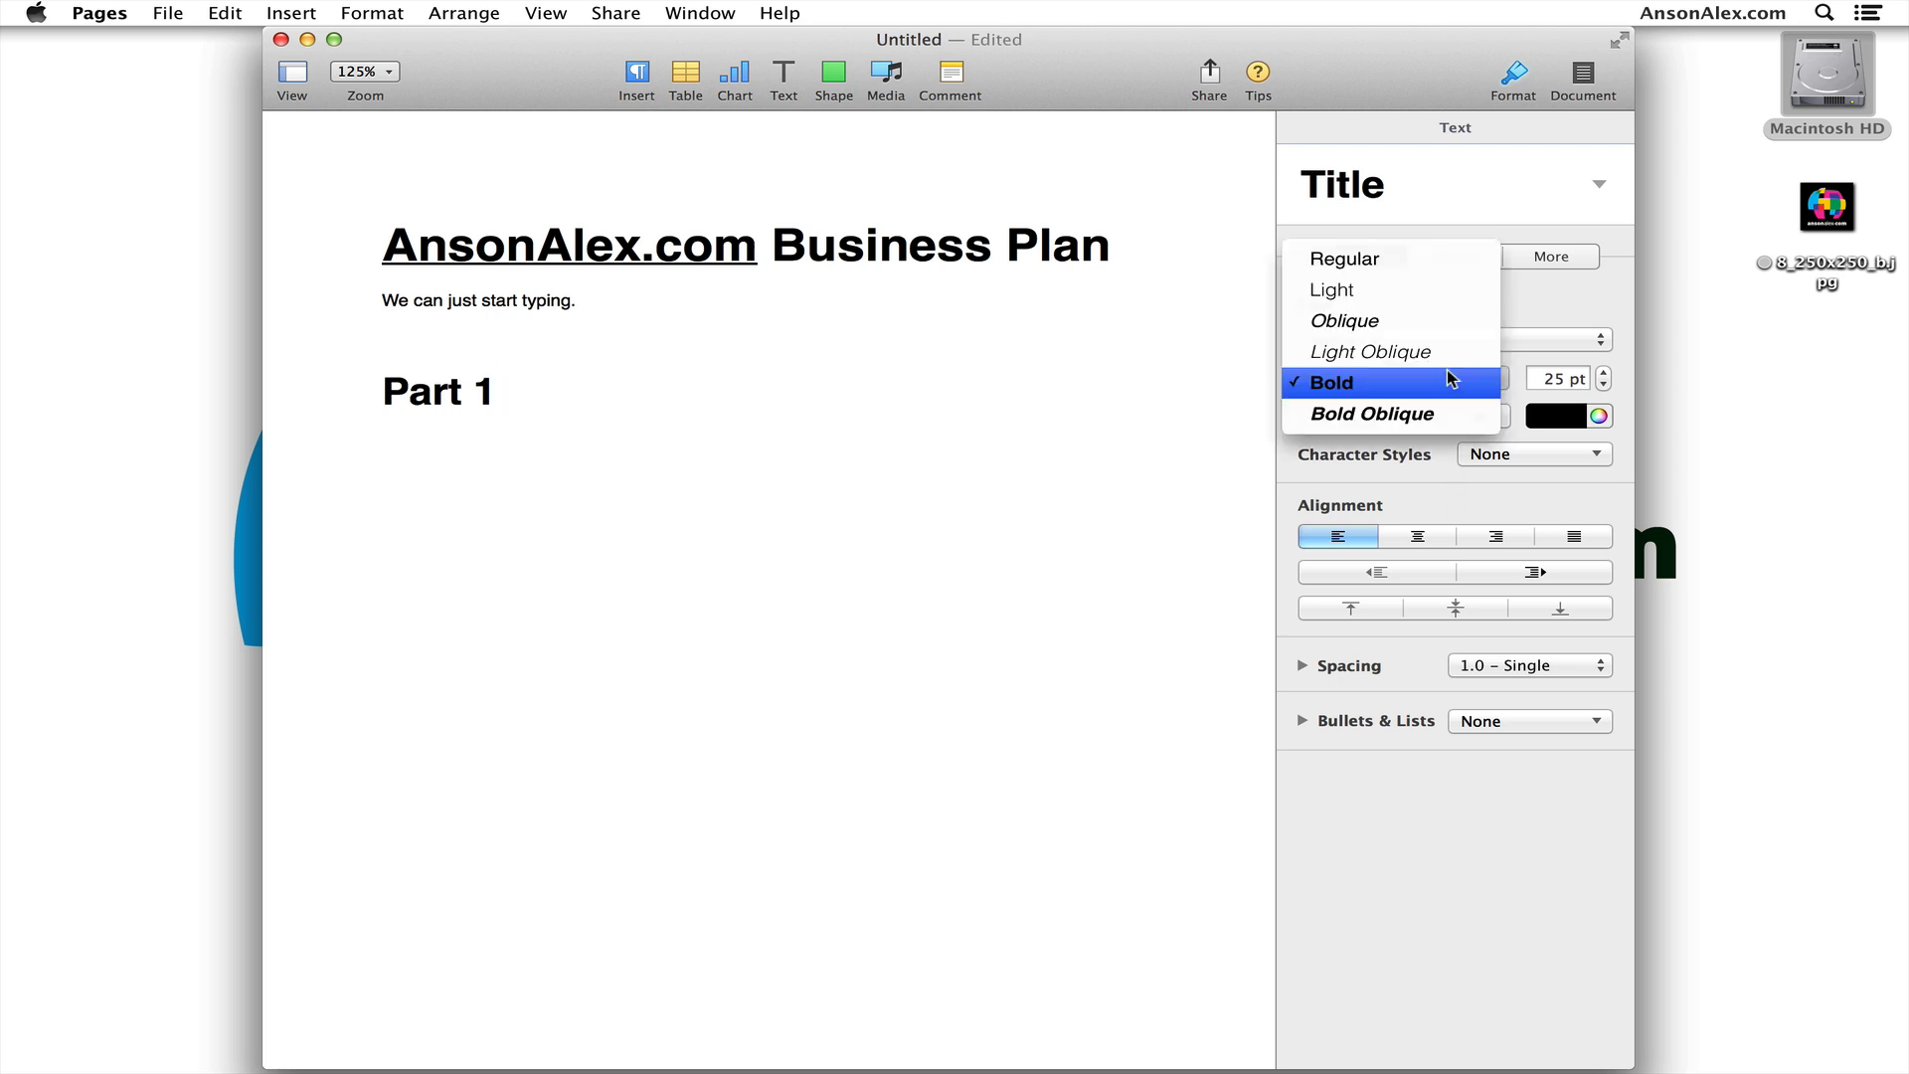
{"action": "left_click", "coordinate": [1447, 371]}
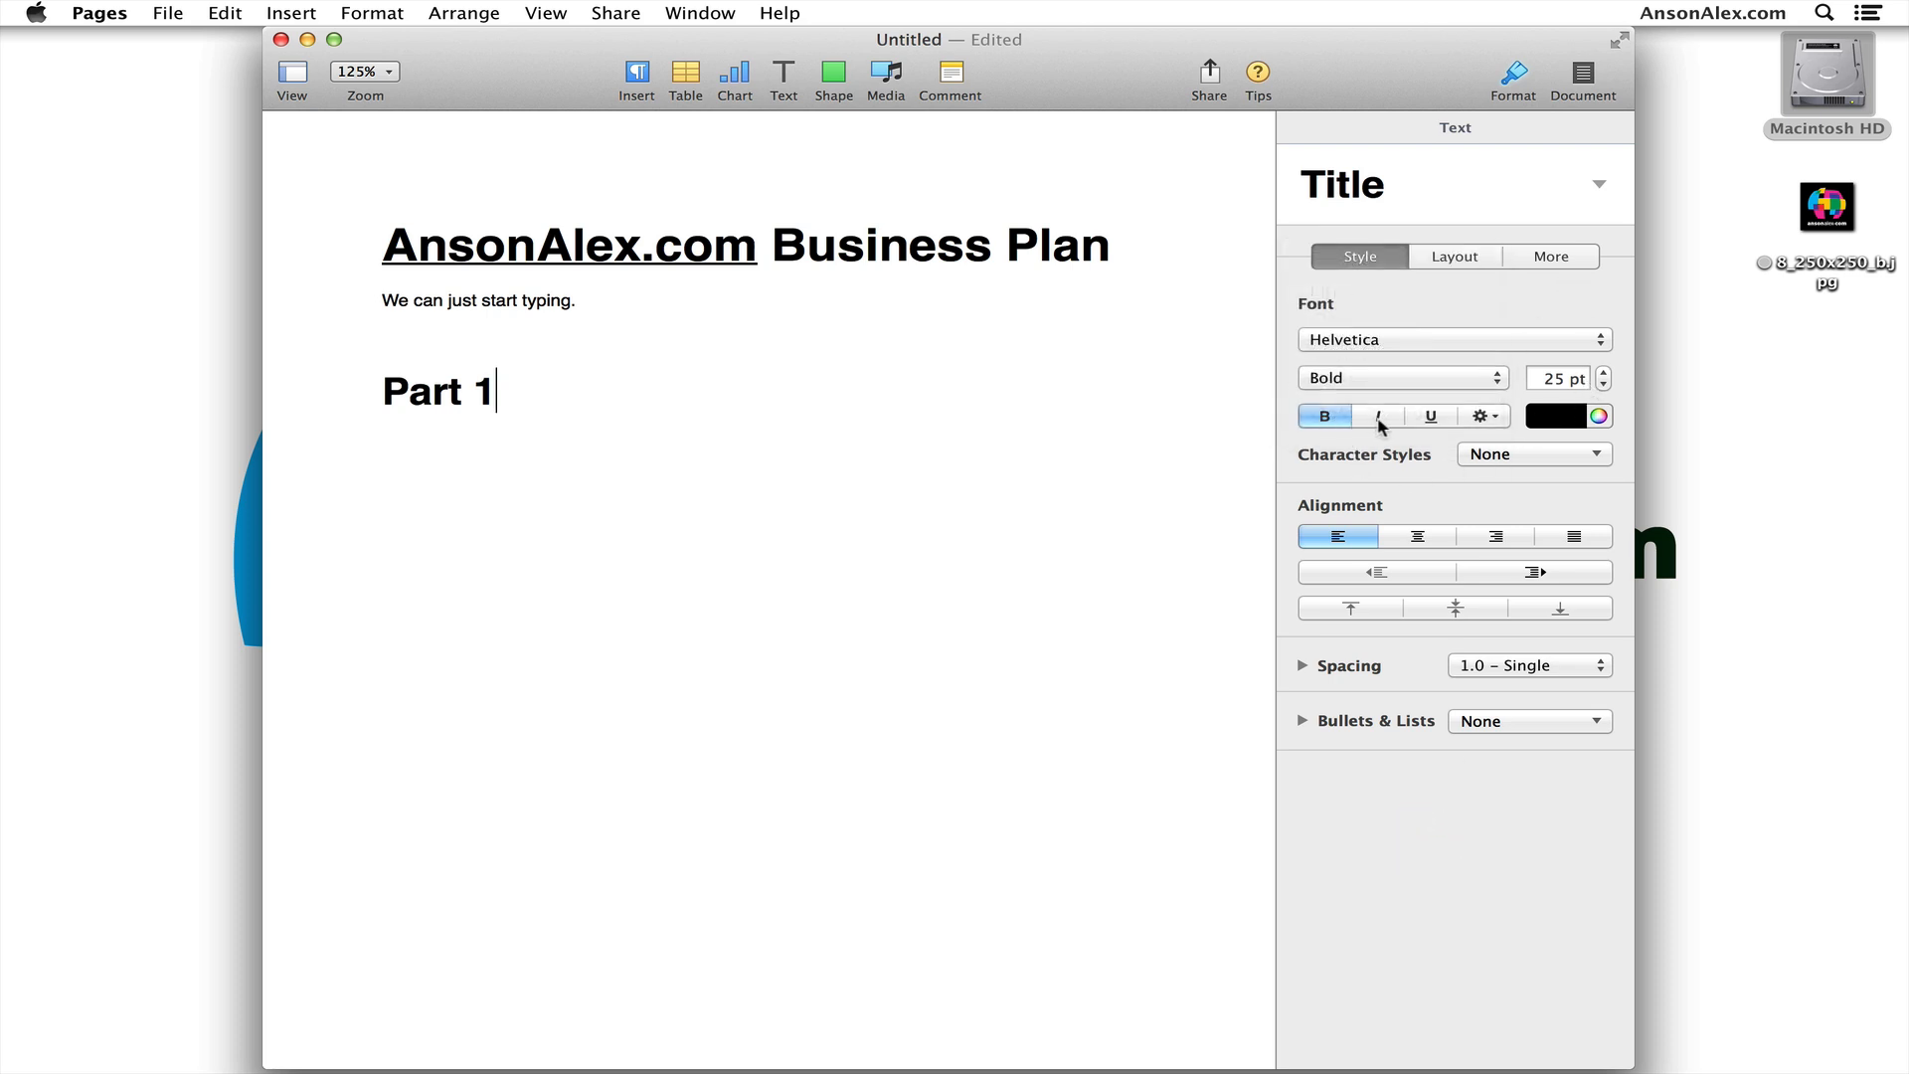
{"action": "left_click", "coordinate": [1531, 456]}
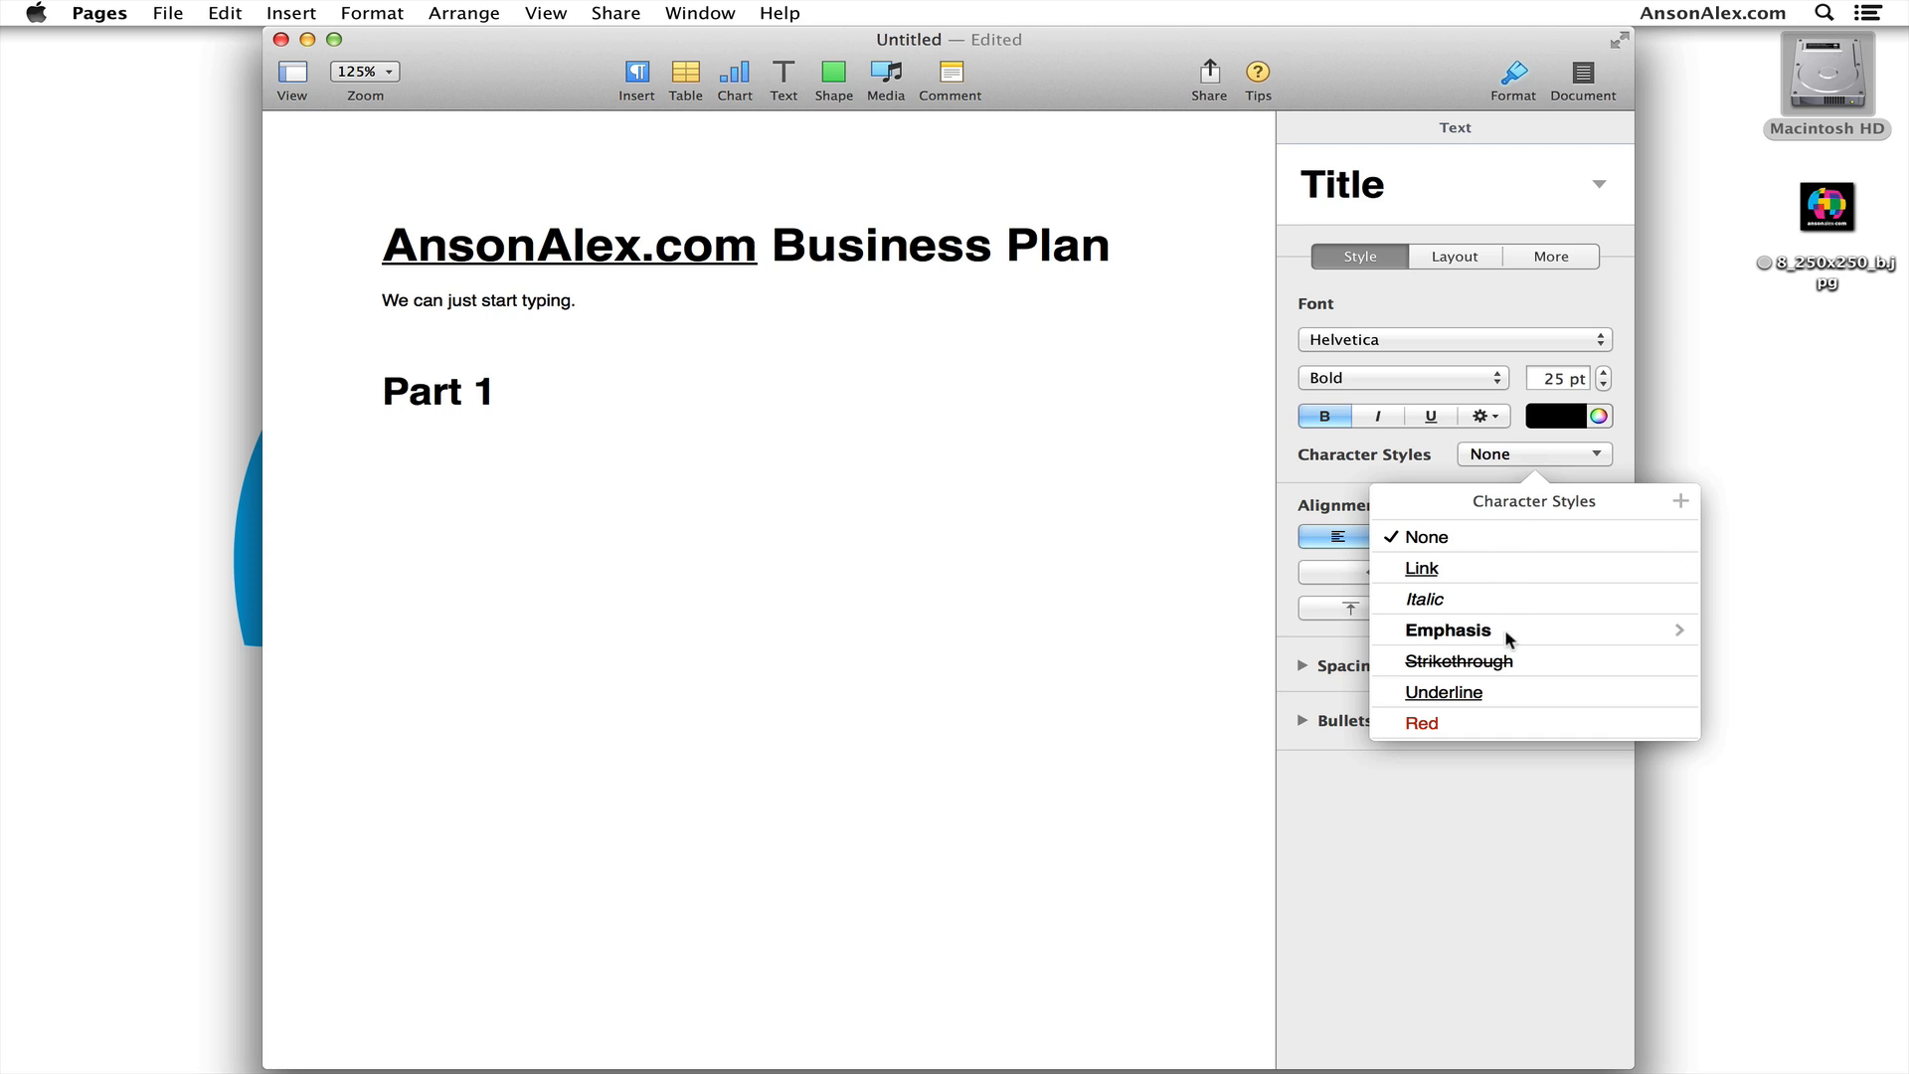
{"action": "left_click", "coordinate": [1475, 838]}
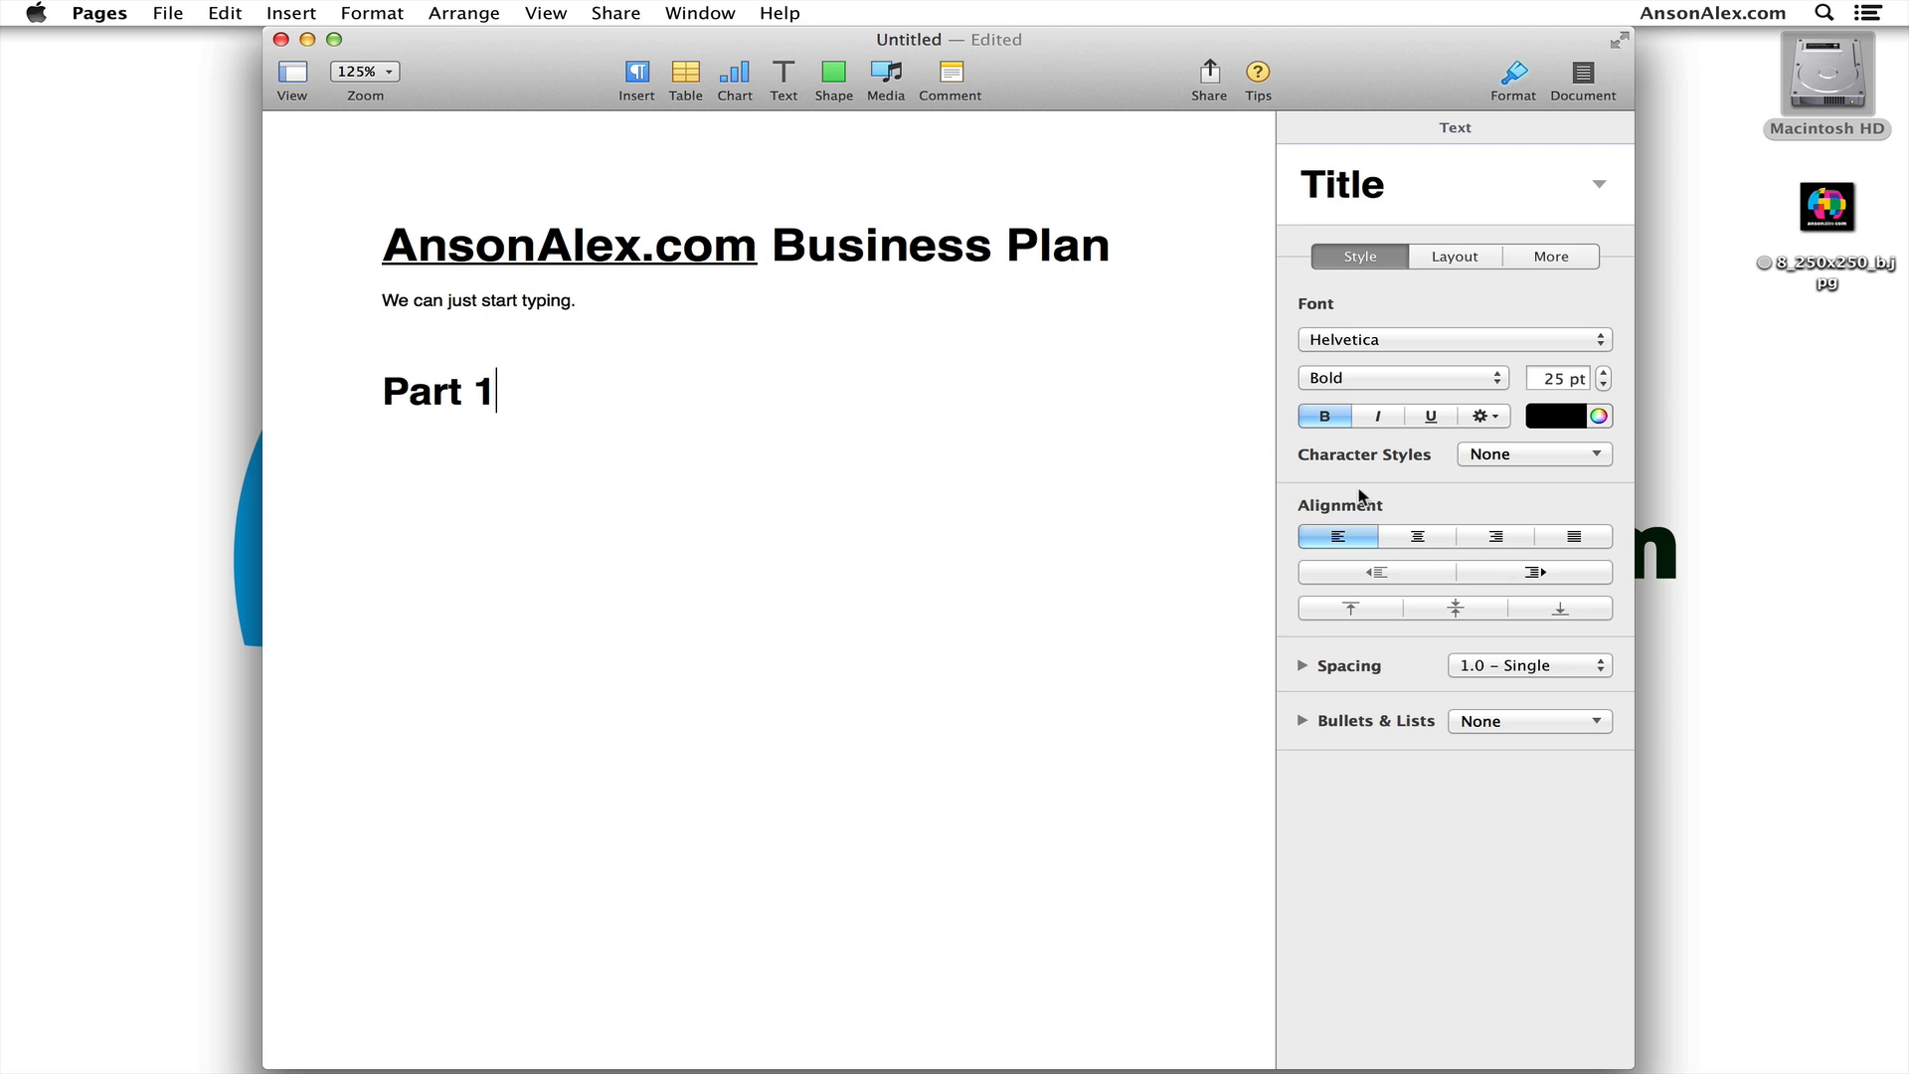
Center the "Part 1" line and try increasing and decreasing its indent
{"action": "left_click", "coordinate": [1437, 539]}
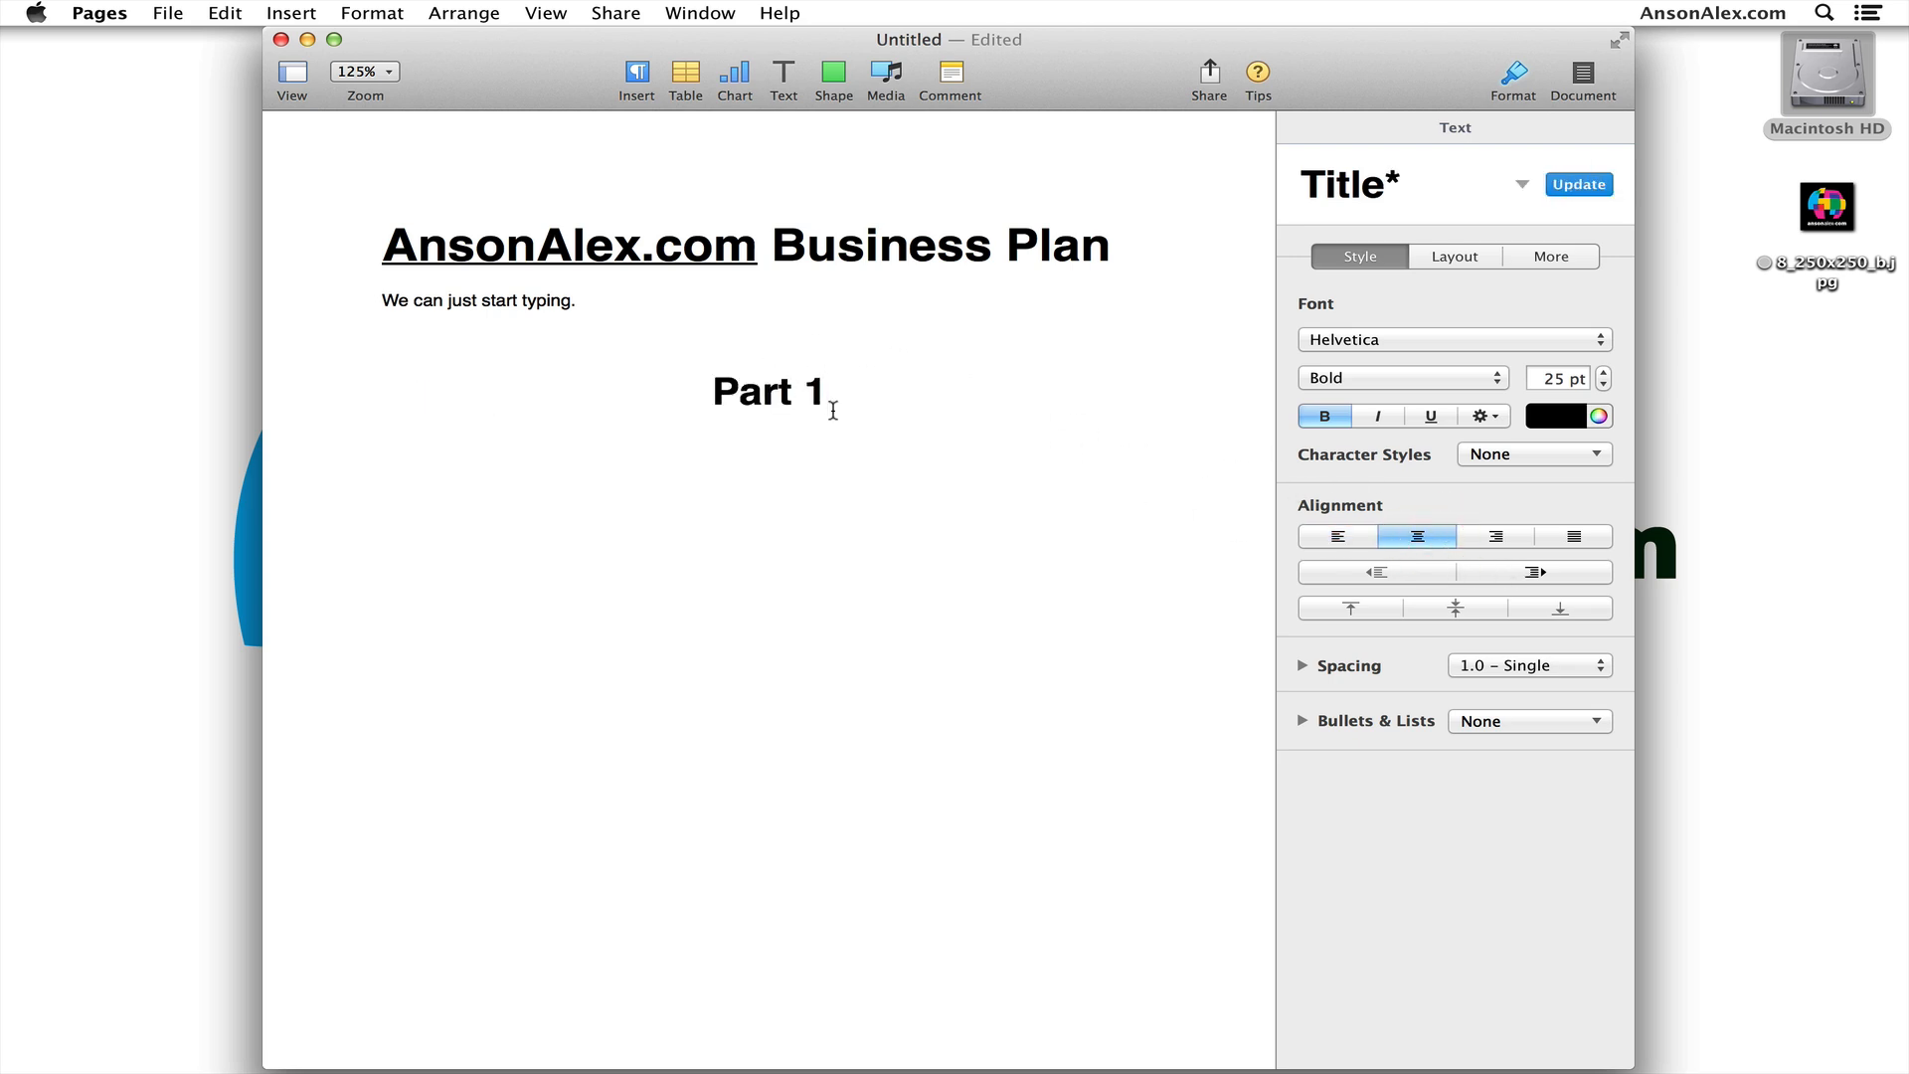
{"action": "left_click", "coordinate": [1499, 571]}
{"action": "left_click", "coordinate": [1404, 573]}
Review the line spacing and list style choices, the column, indent and tab settings, and the pagination options for the "Part 1" paragraph
{"action": "left_click", "coordinate": [1576, 666]}
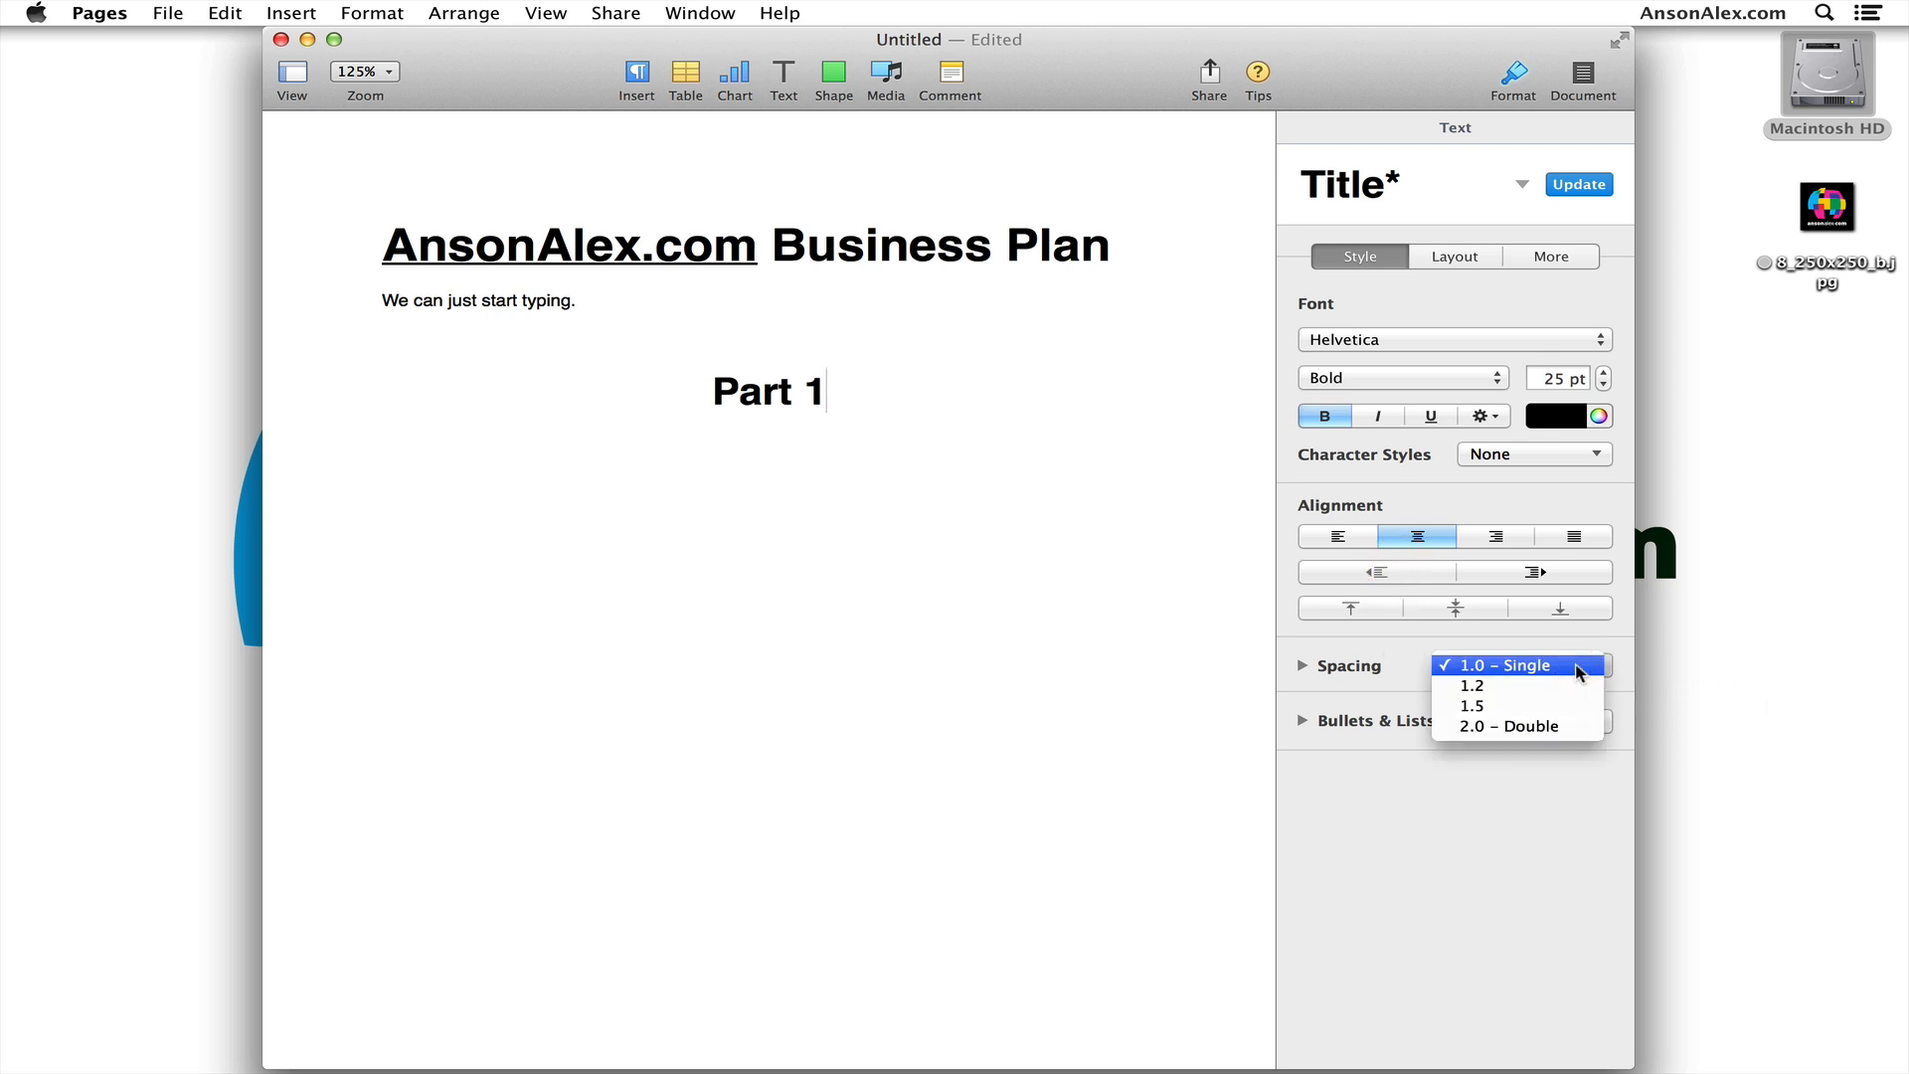
{"action": "left_click", "coordinate": [1506, 868]}
{"action": "left_click", "coordinate": [1521, 726]}
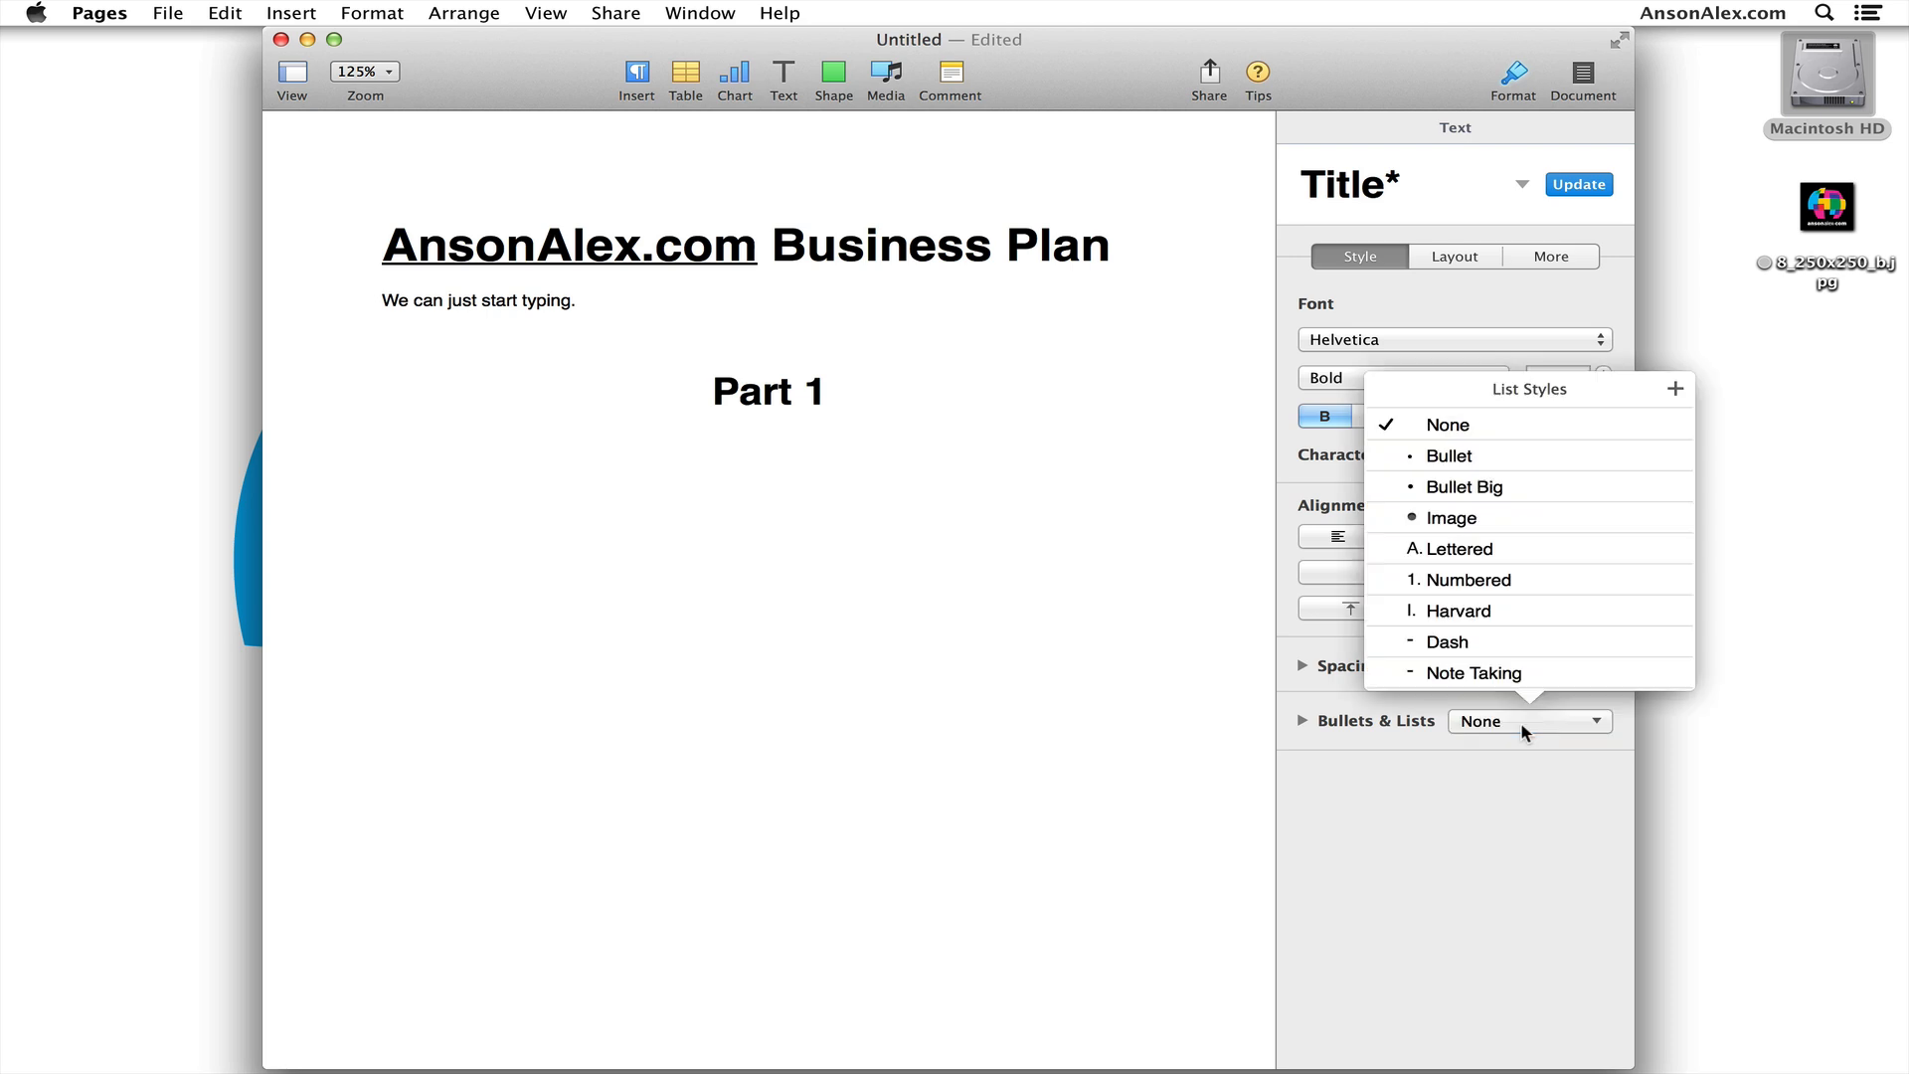
{"action": "left_click", "coordinate": [1380, 825]}
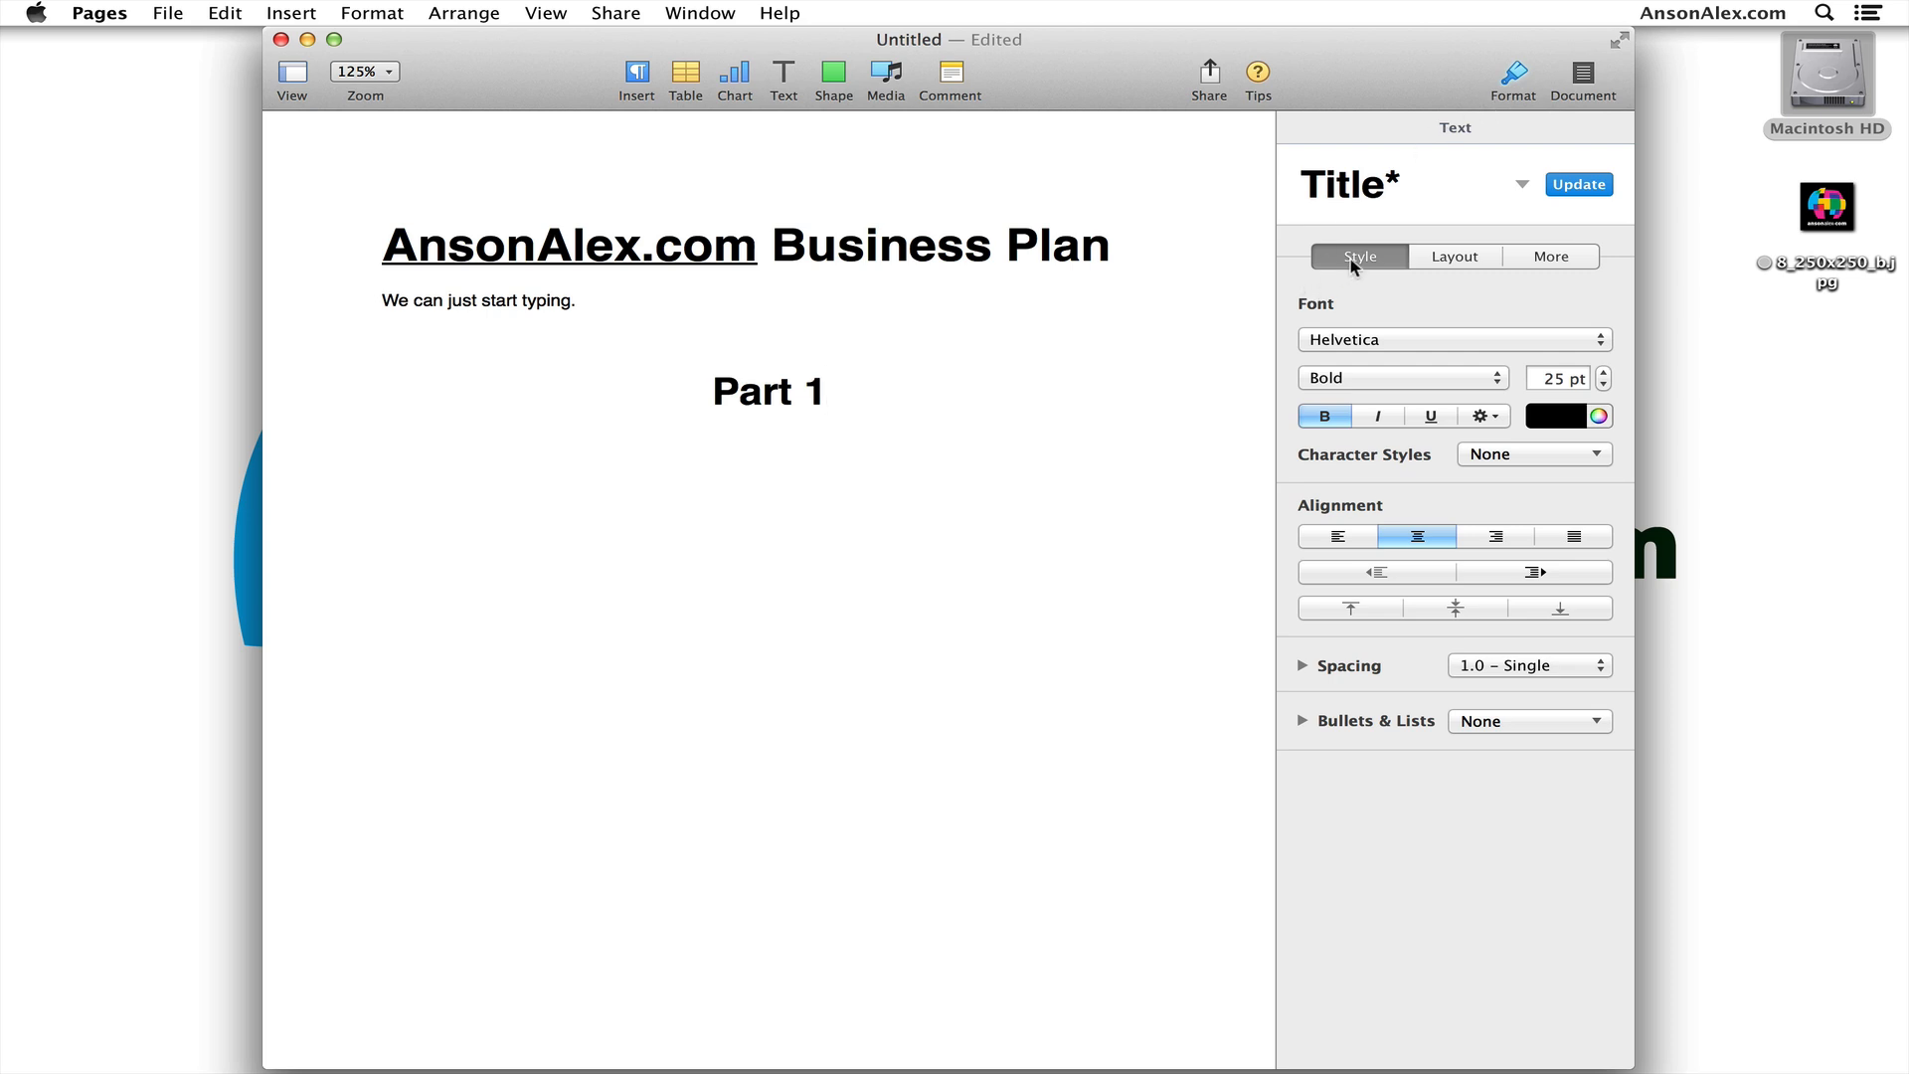
{"action": "left_click", "coordinate": [1477, 264]}
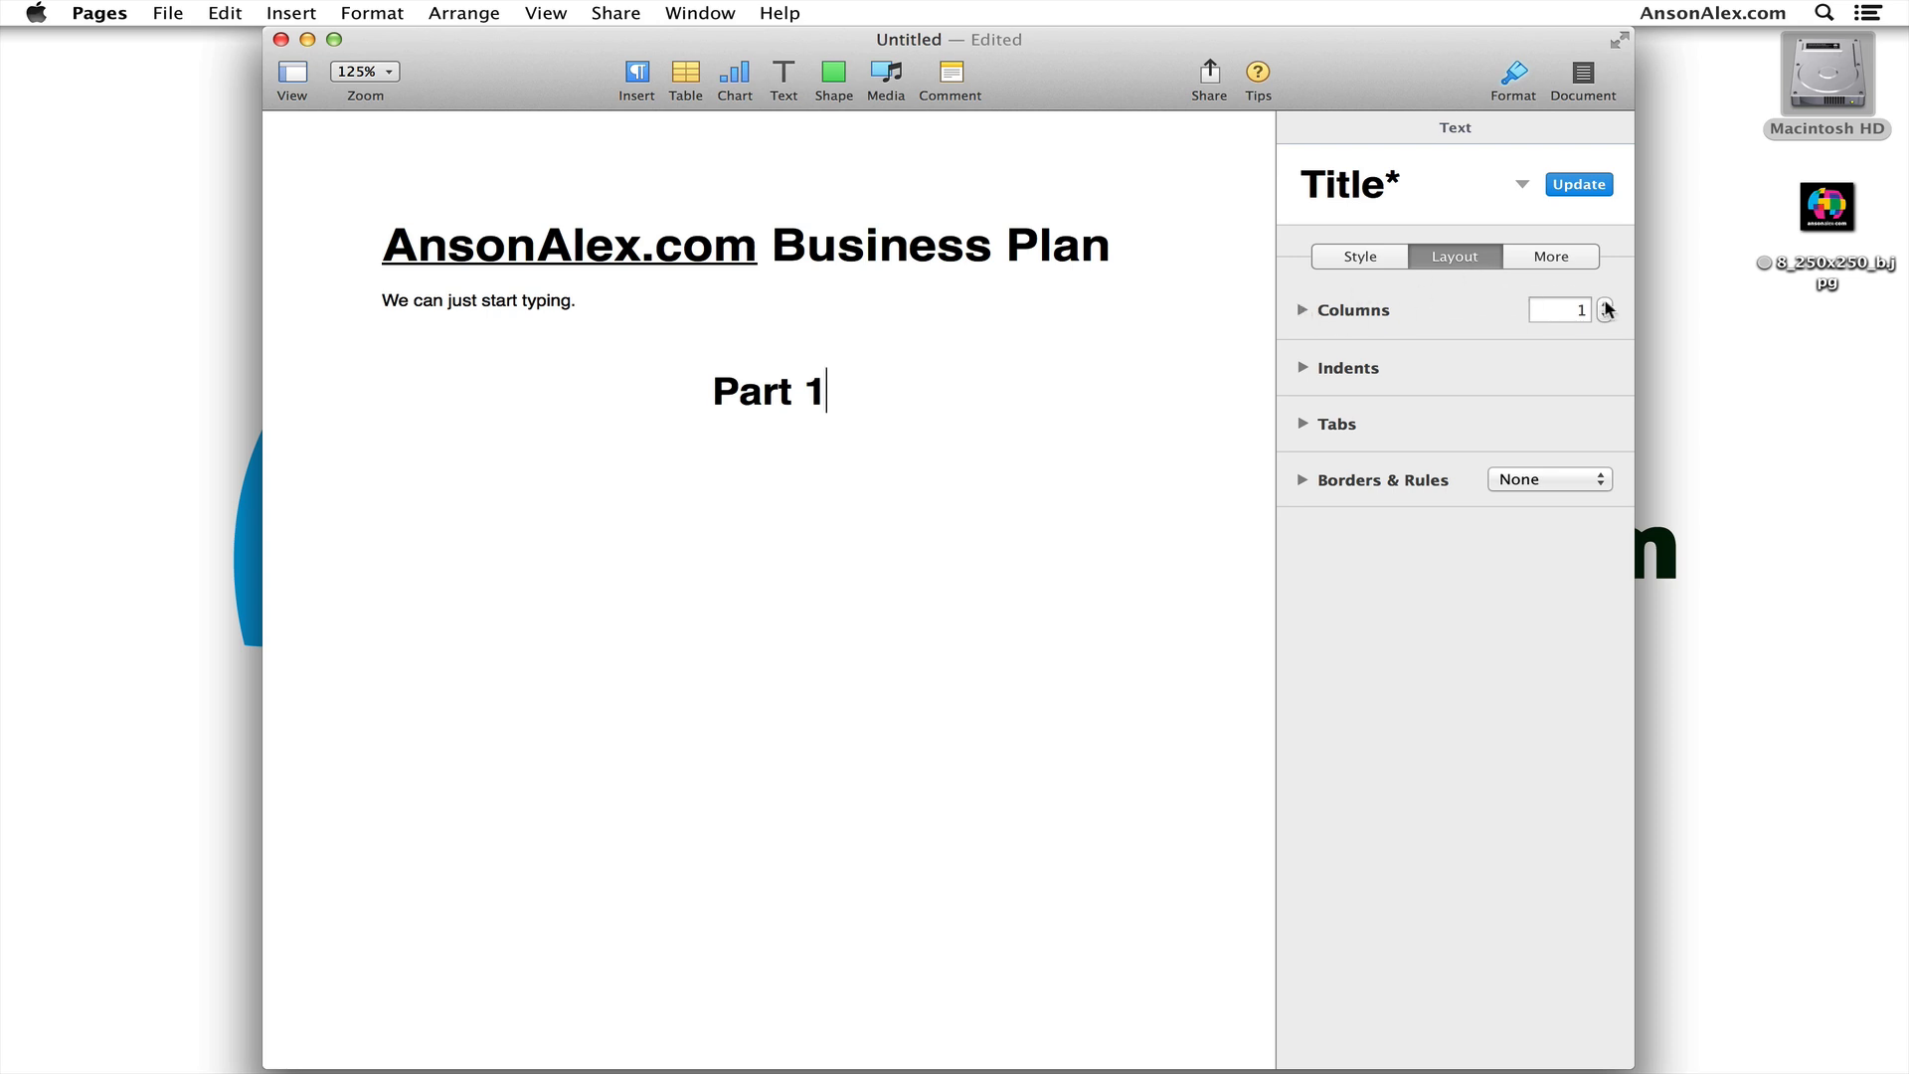
{"action": "left_click", "coordinate": [1302, 368]}
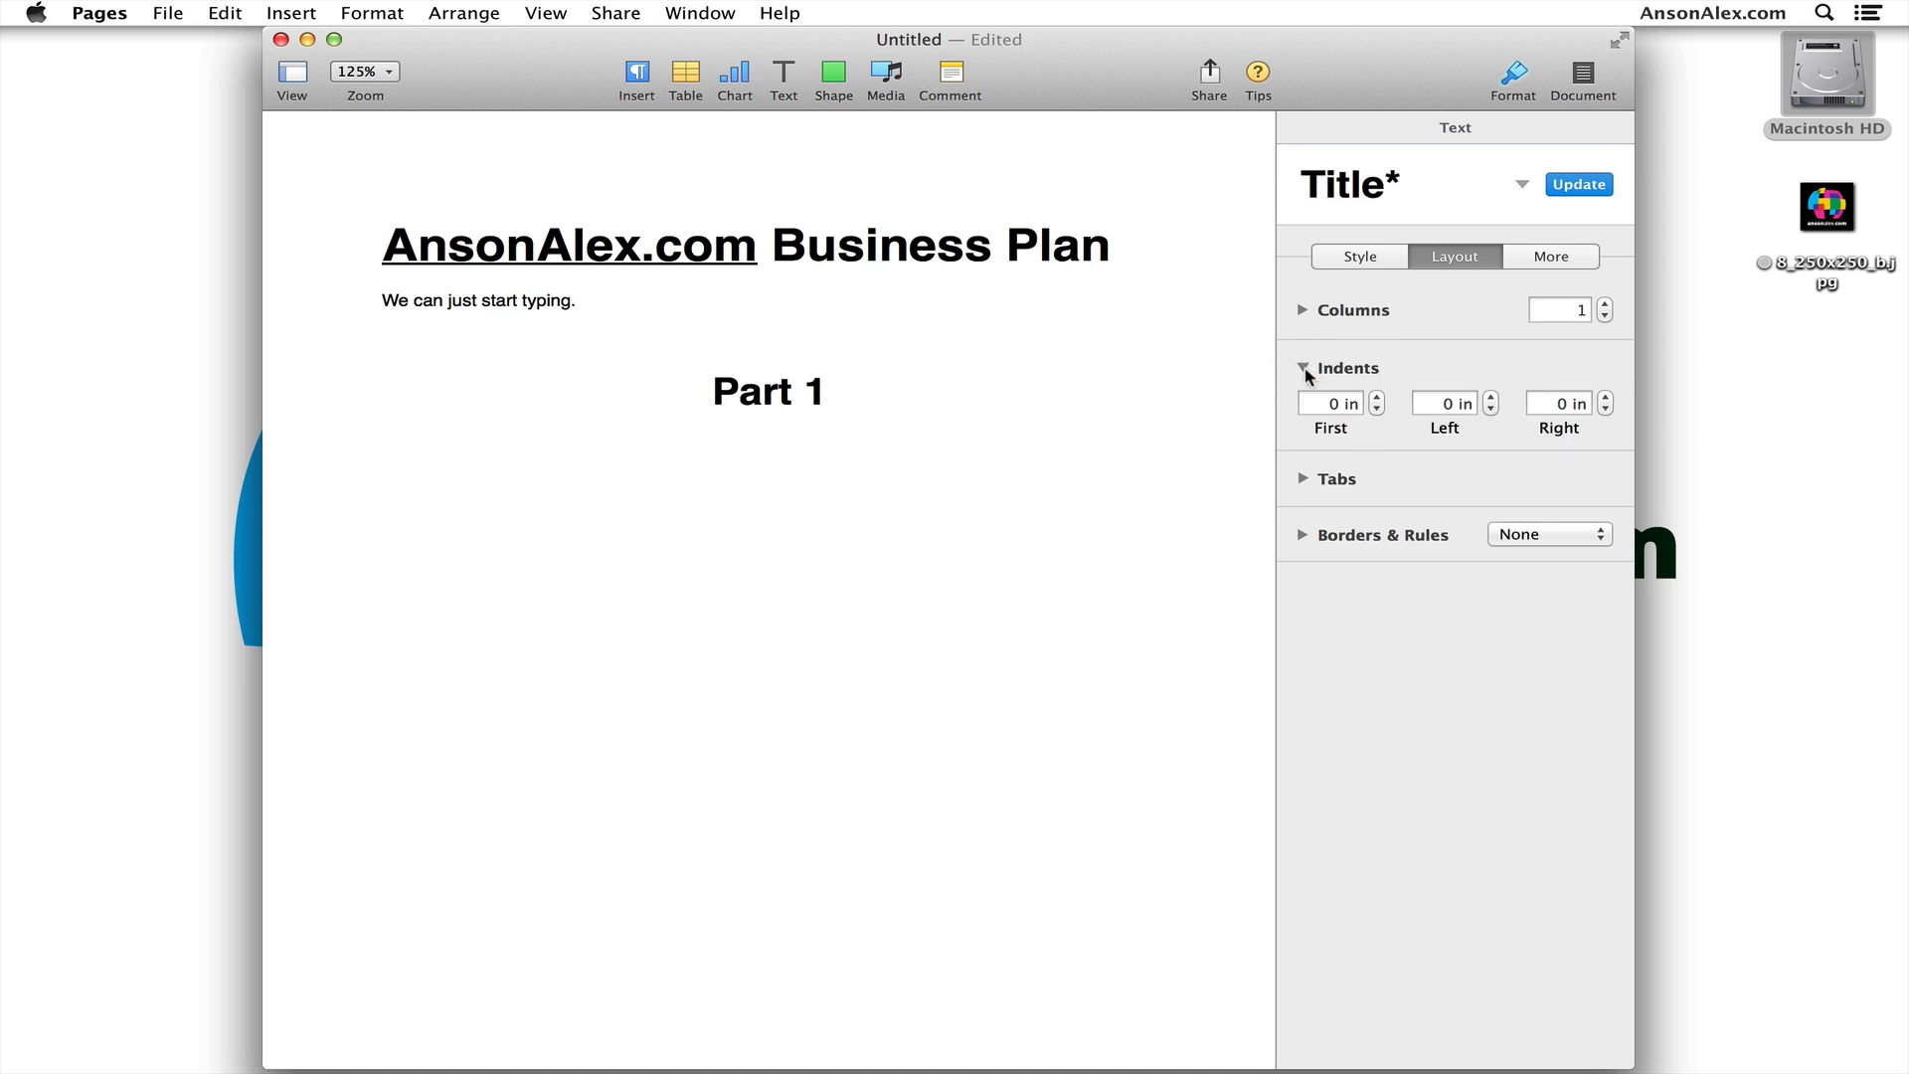
{"action": "left_click", "coordinate": [1302, 479]}
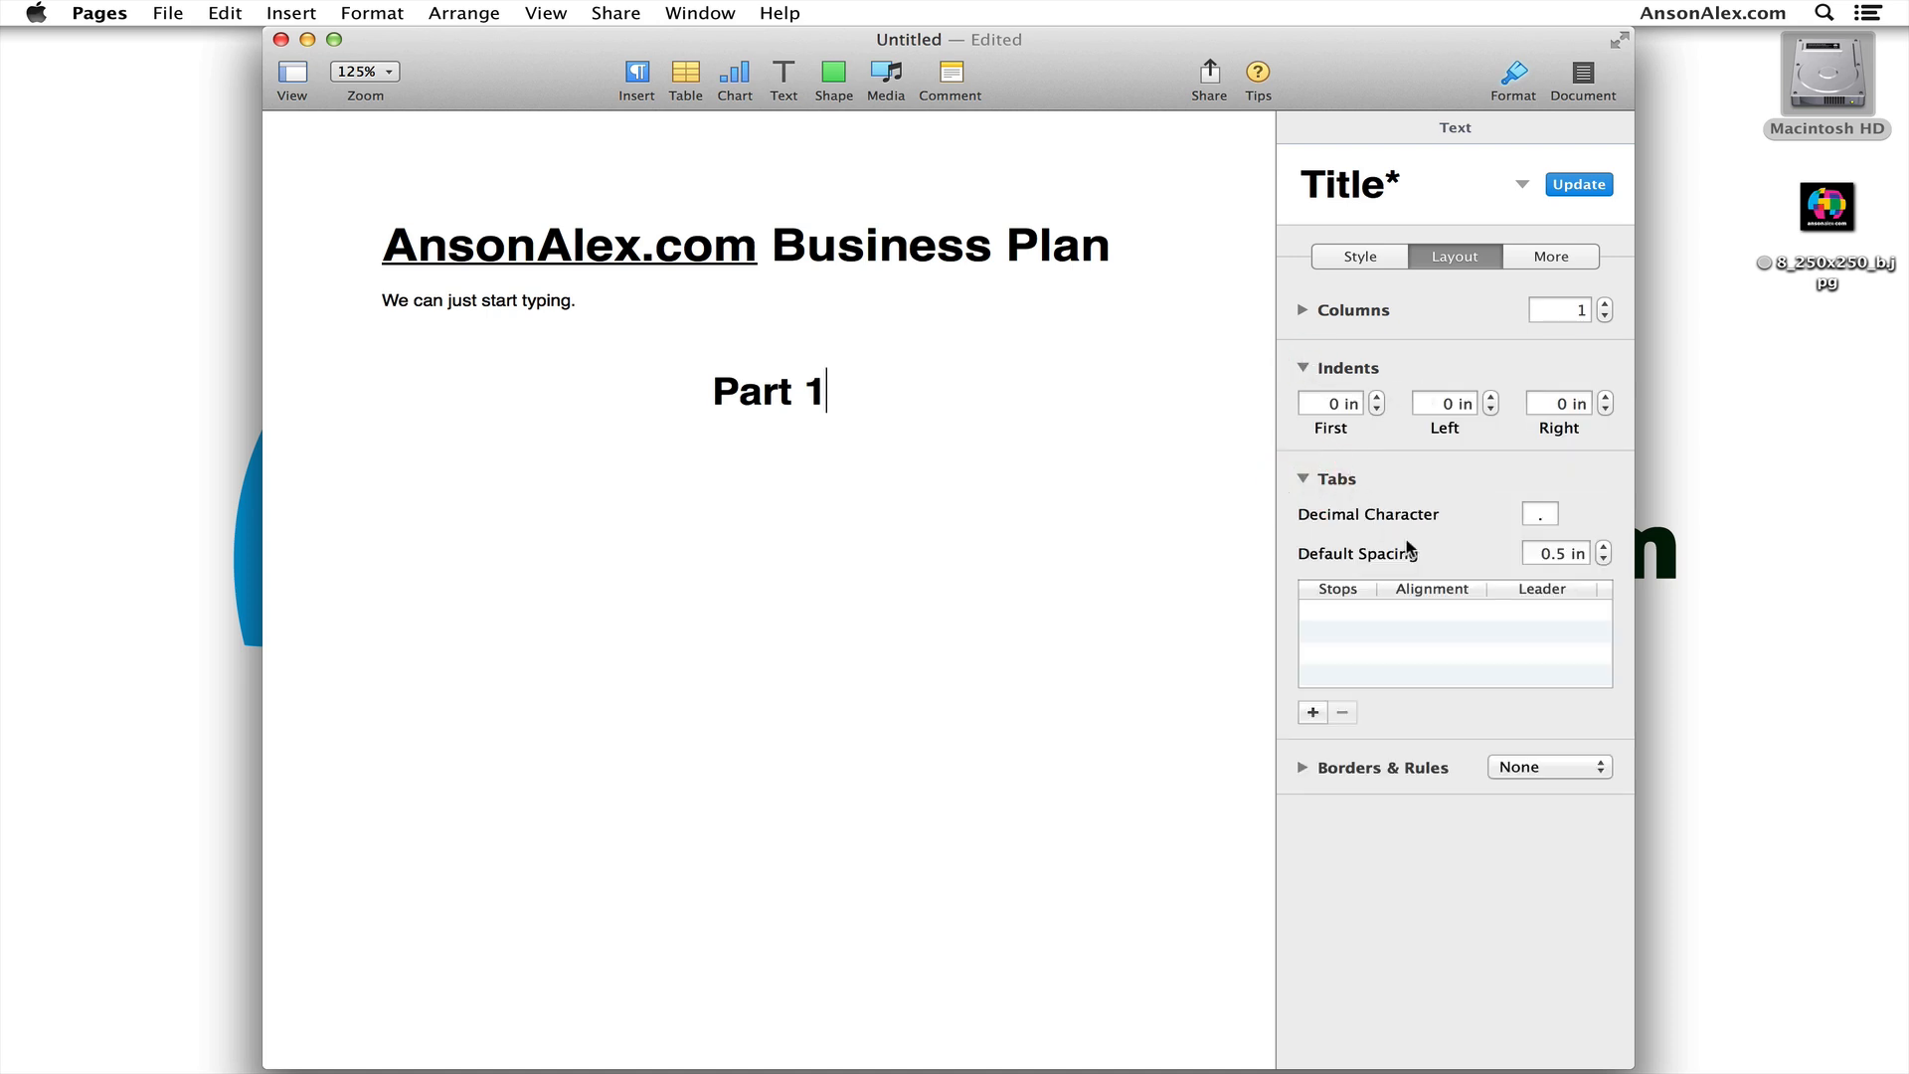
{"action": "left_click", "coordinate": [1568, 257]}
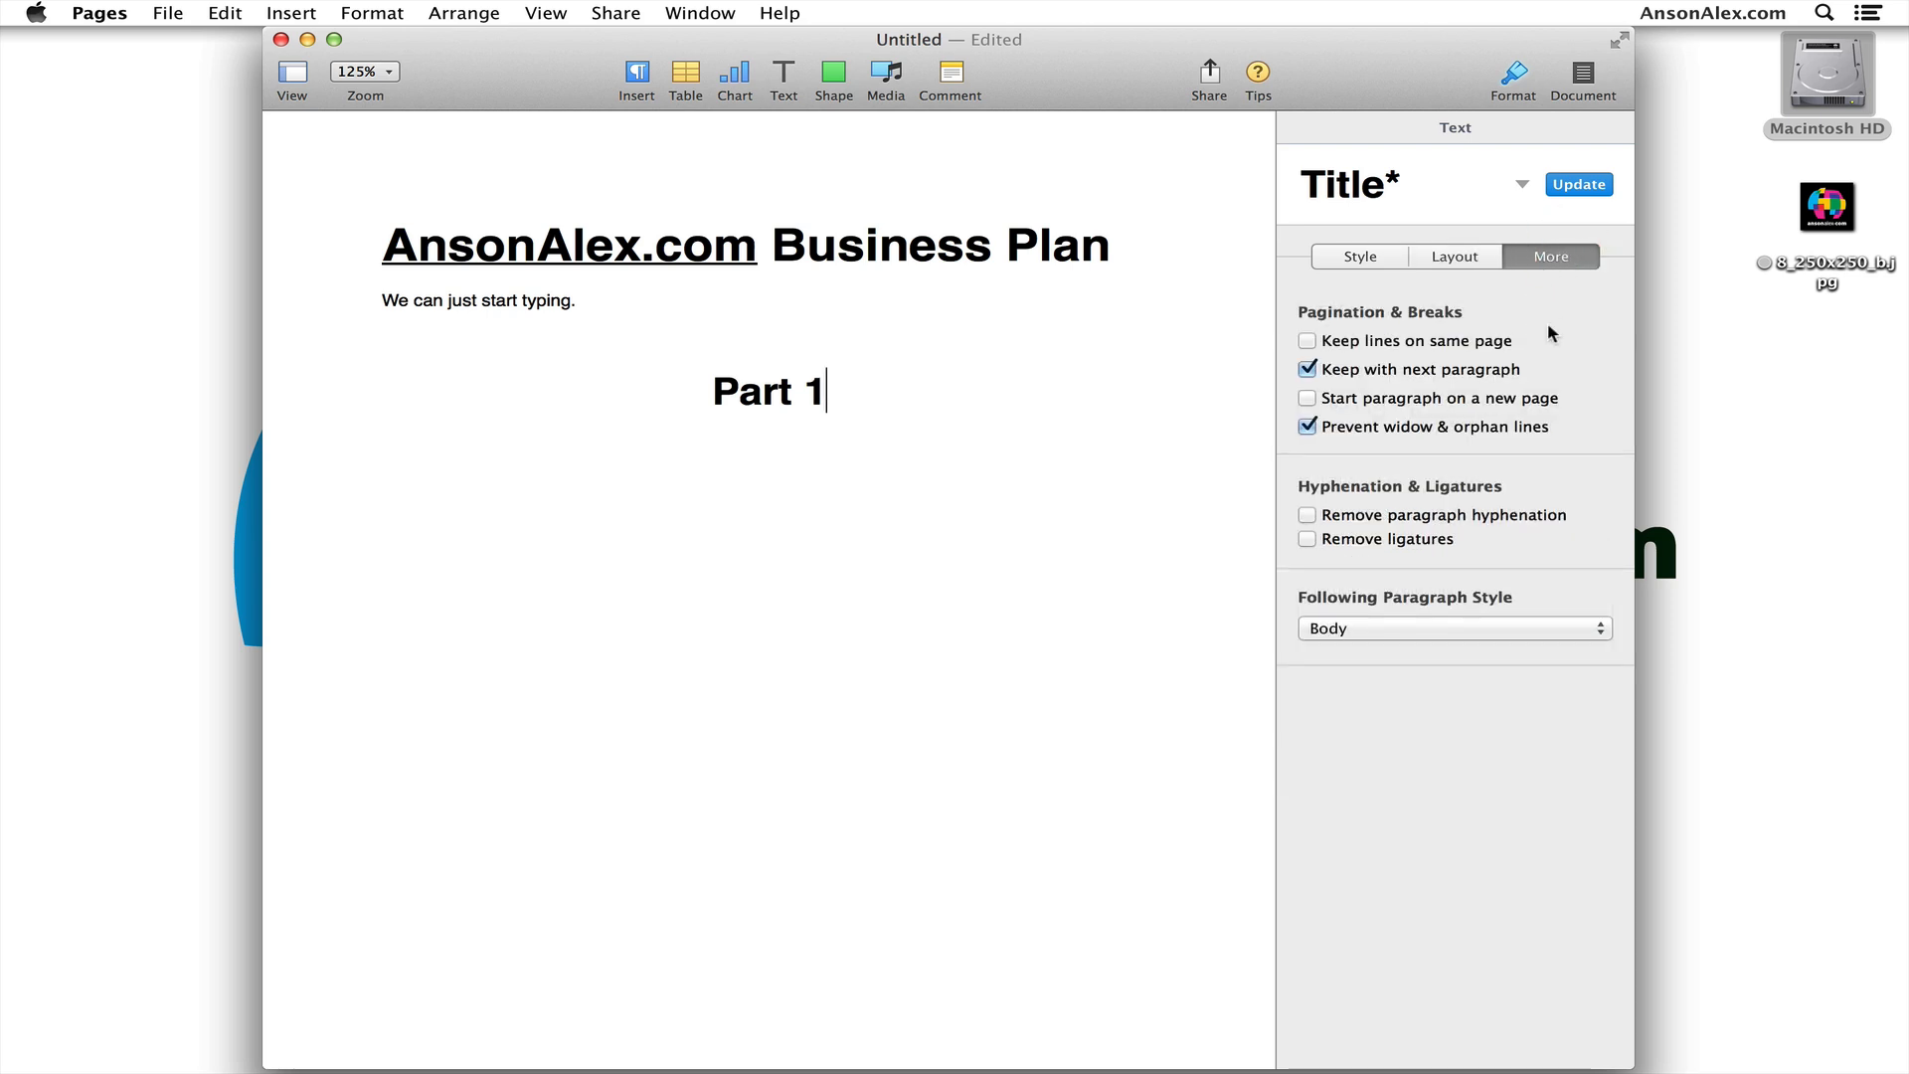
{"action": "left_click", "coordinate": [1432, 347]}
{"action": "left_click", "coordinate": [1432, 347]}
Try a header distance of 1.5 in from the page top in the document setup and restore it to 0.5 in
{"action": "left_click", "coordinate": [1585, 79]}
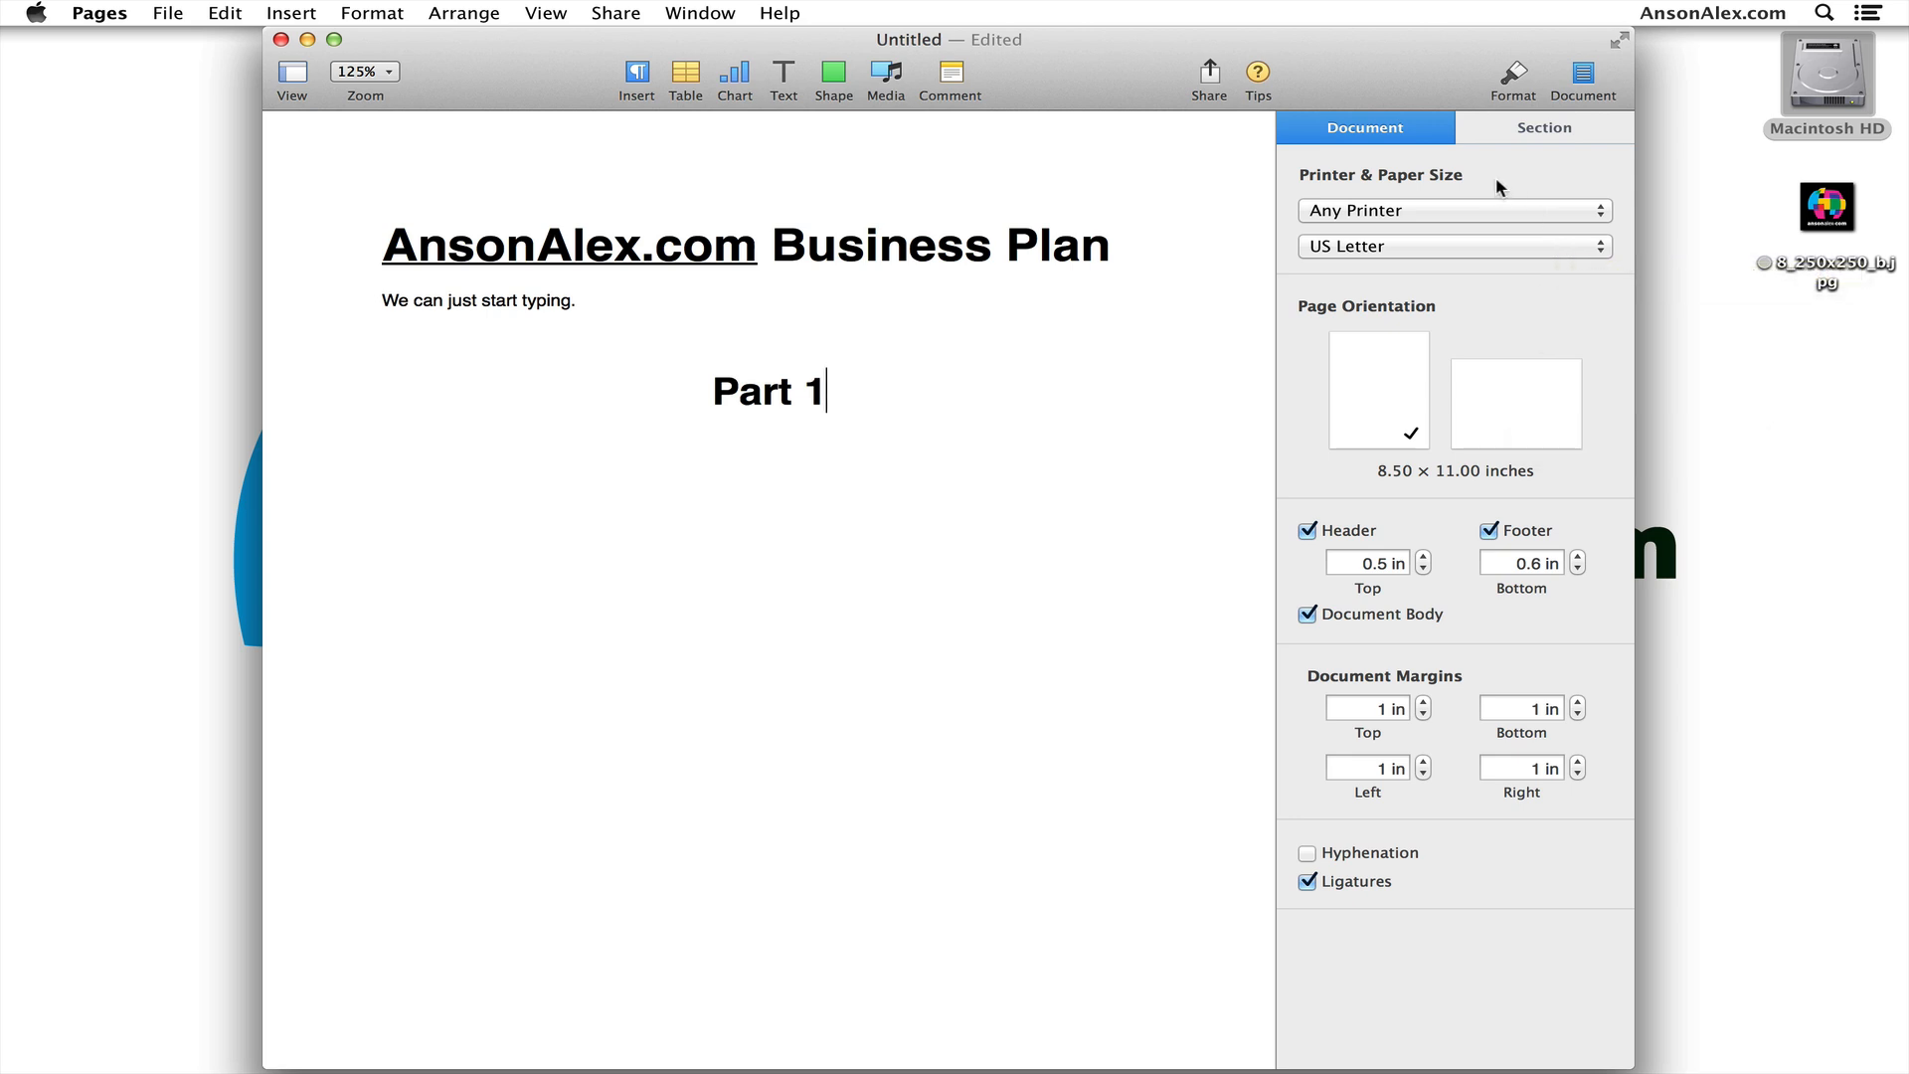
{"action": "left_click", "coordinate": [592, 173]}
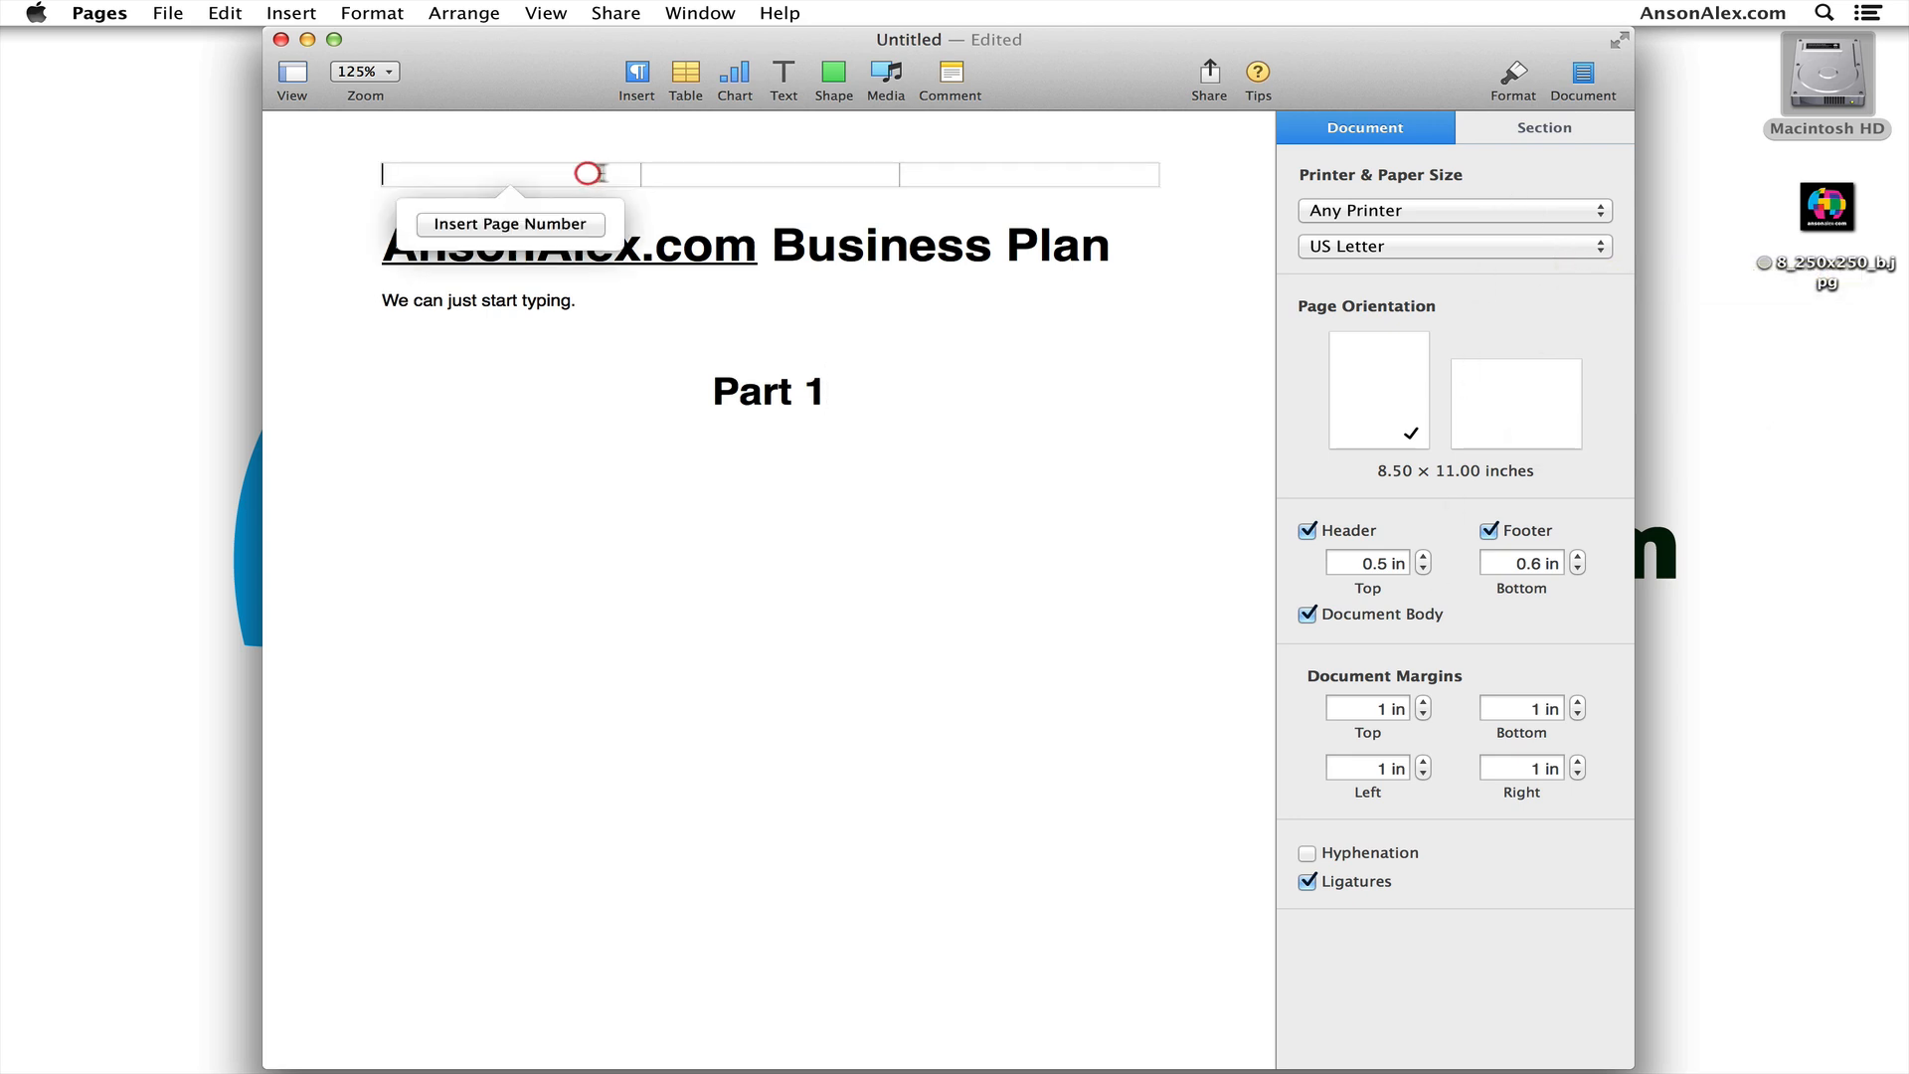
{"action": "left_click", "coordinate": [1424, 556]}
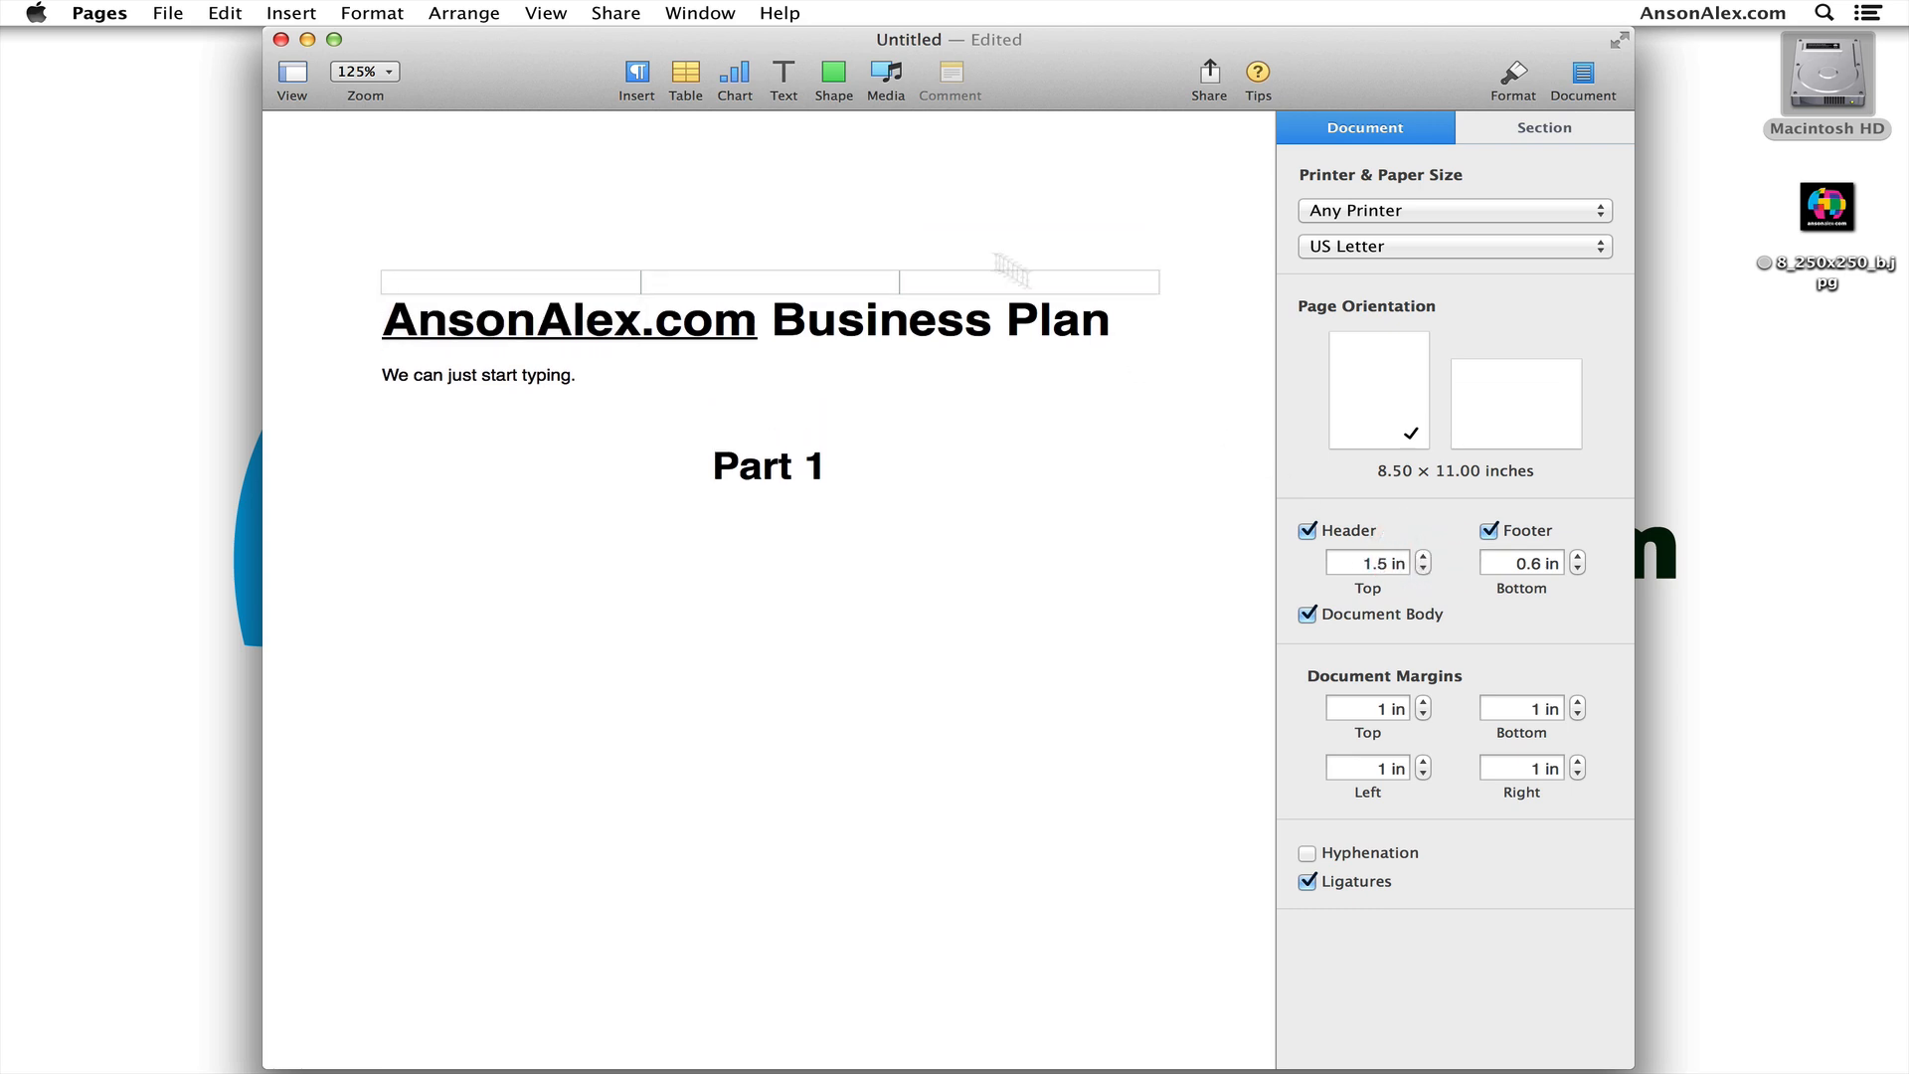
{"action": "left_click", "coordinate": [1425, 570]}
{"action": "left_click", "coordinate": [1426, 569]}
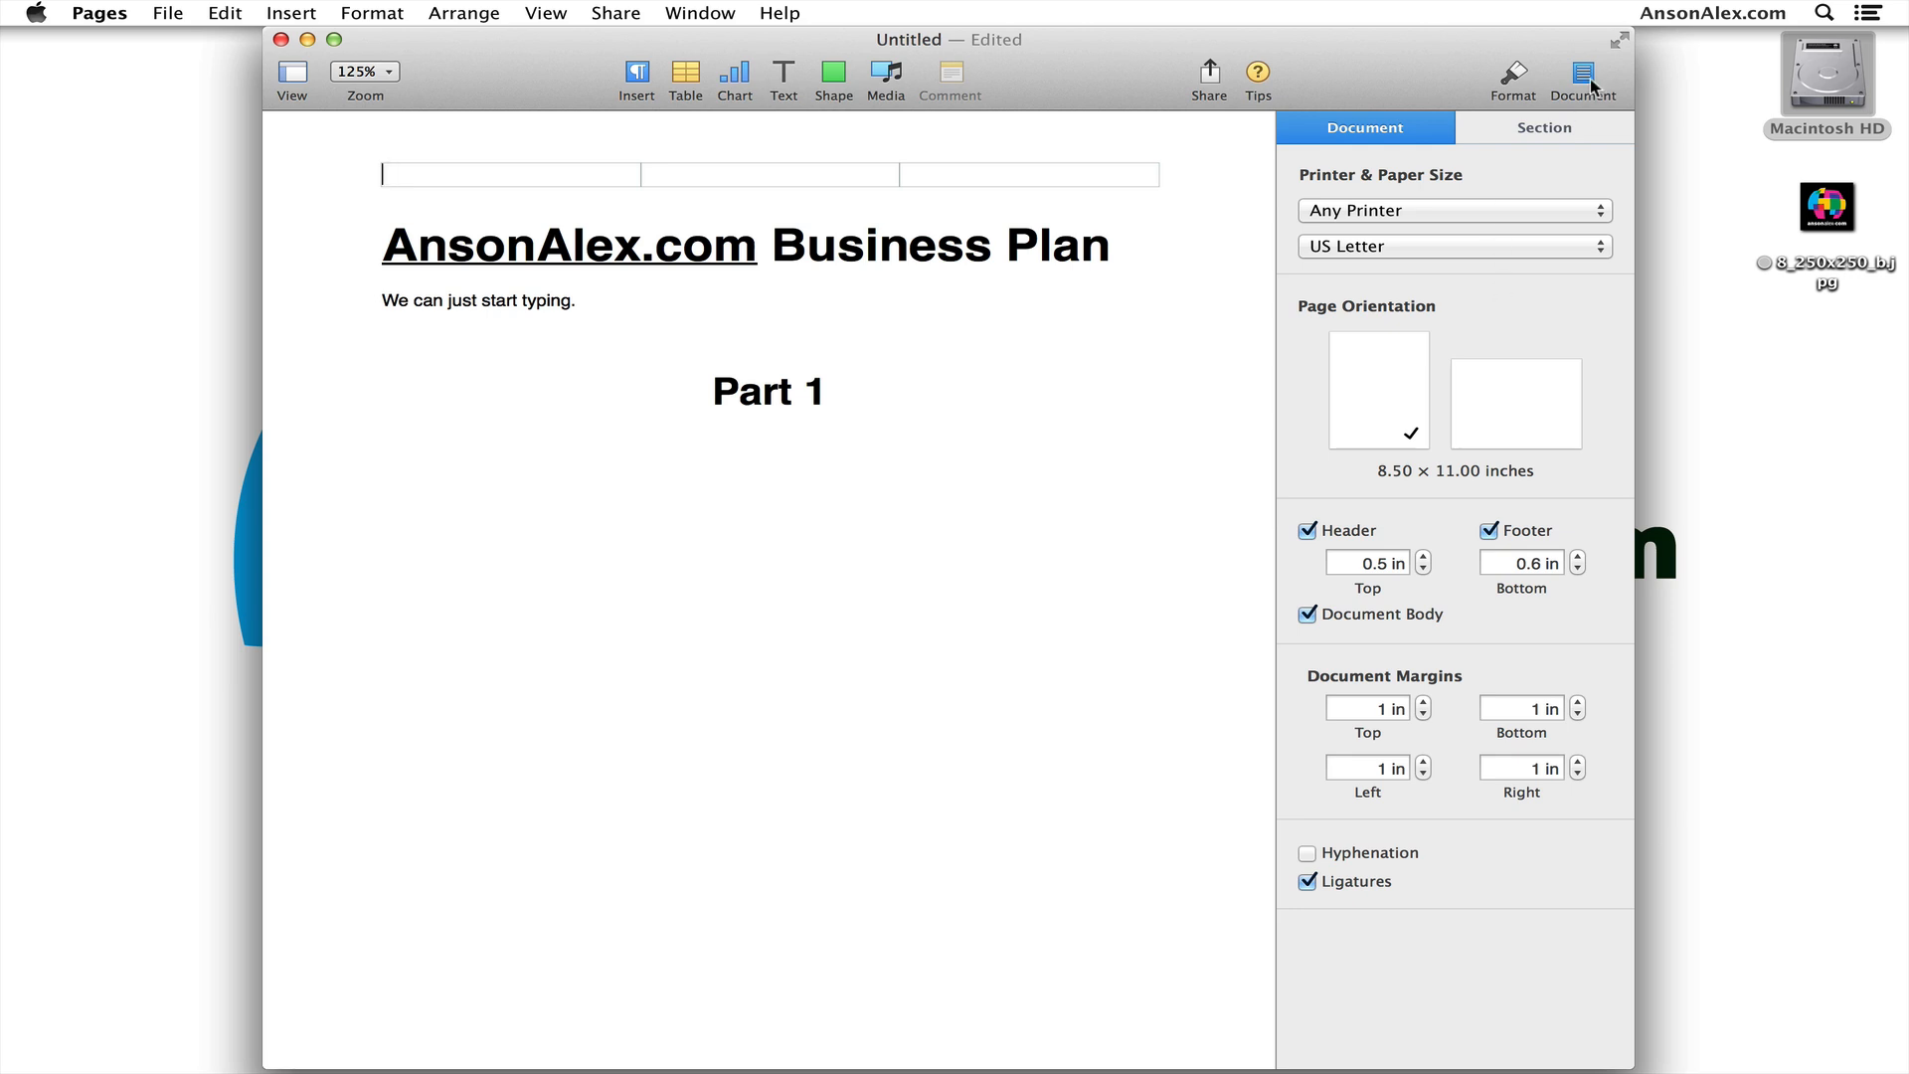
Return to the text style settings and add an empty body line below "Part 1"
{"action": "left_click", "coordinate": [1514, 88]}
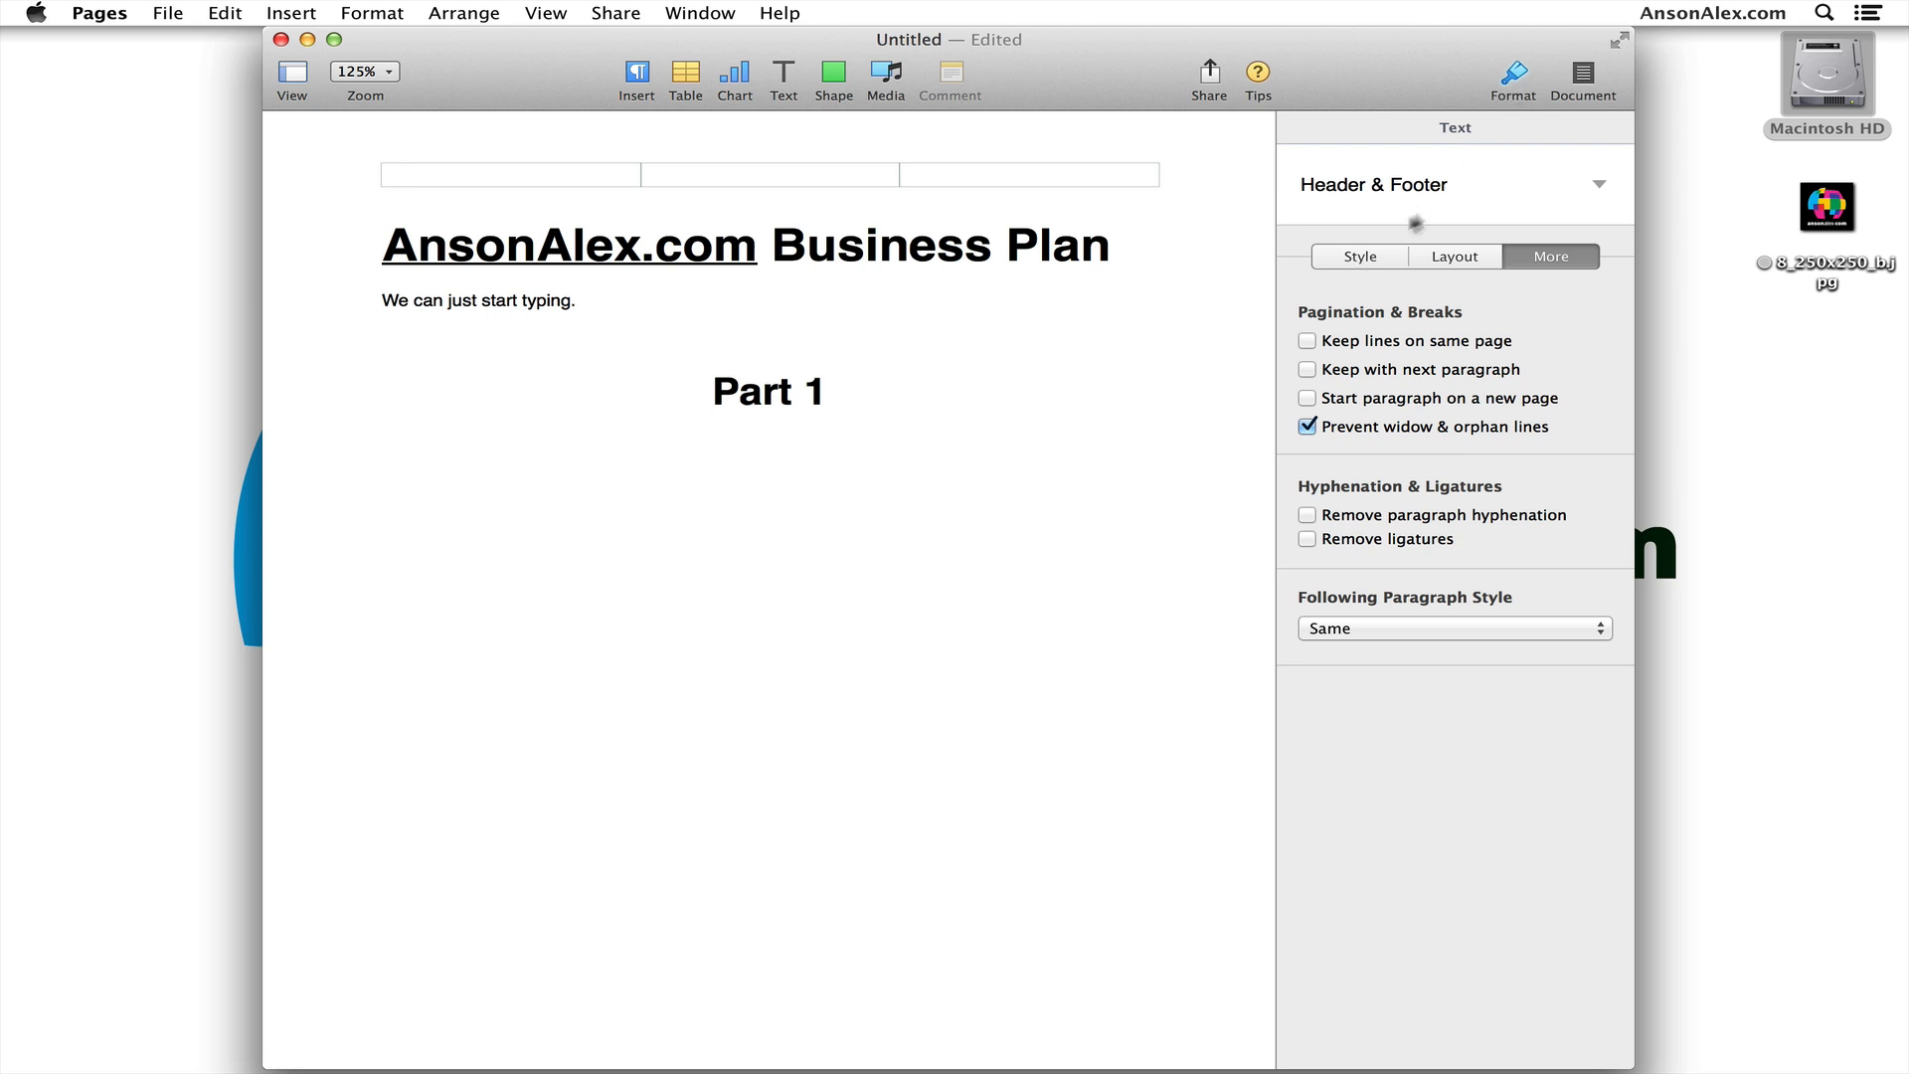
{"action": "left_click", "coordinate": [1380, 257]}
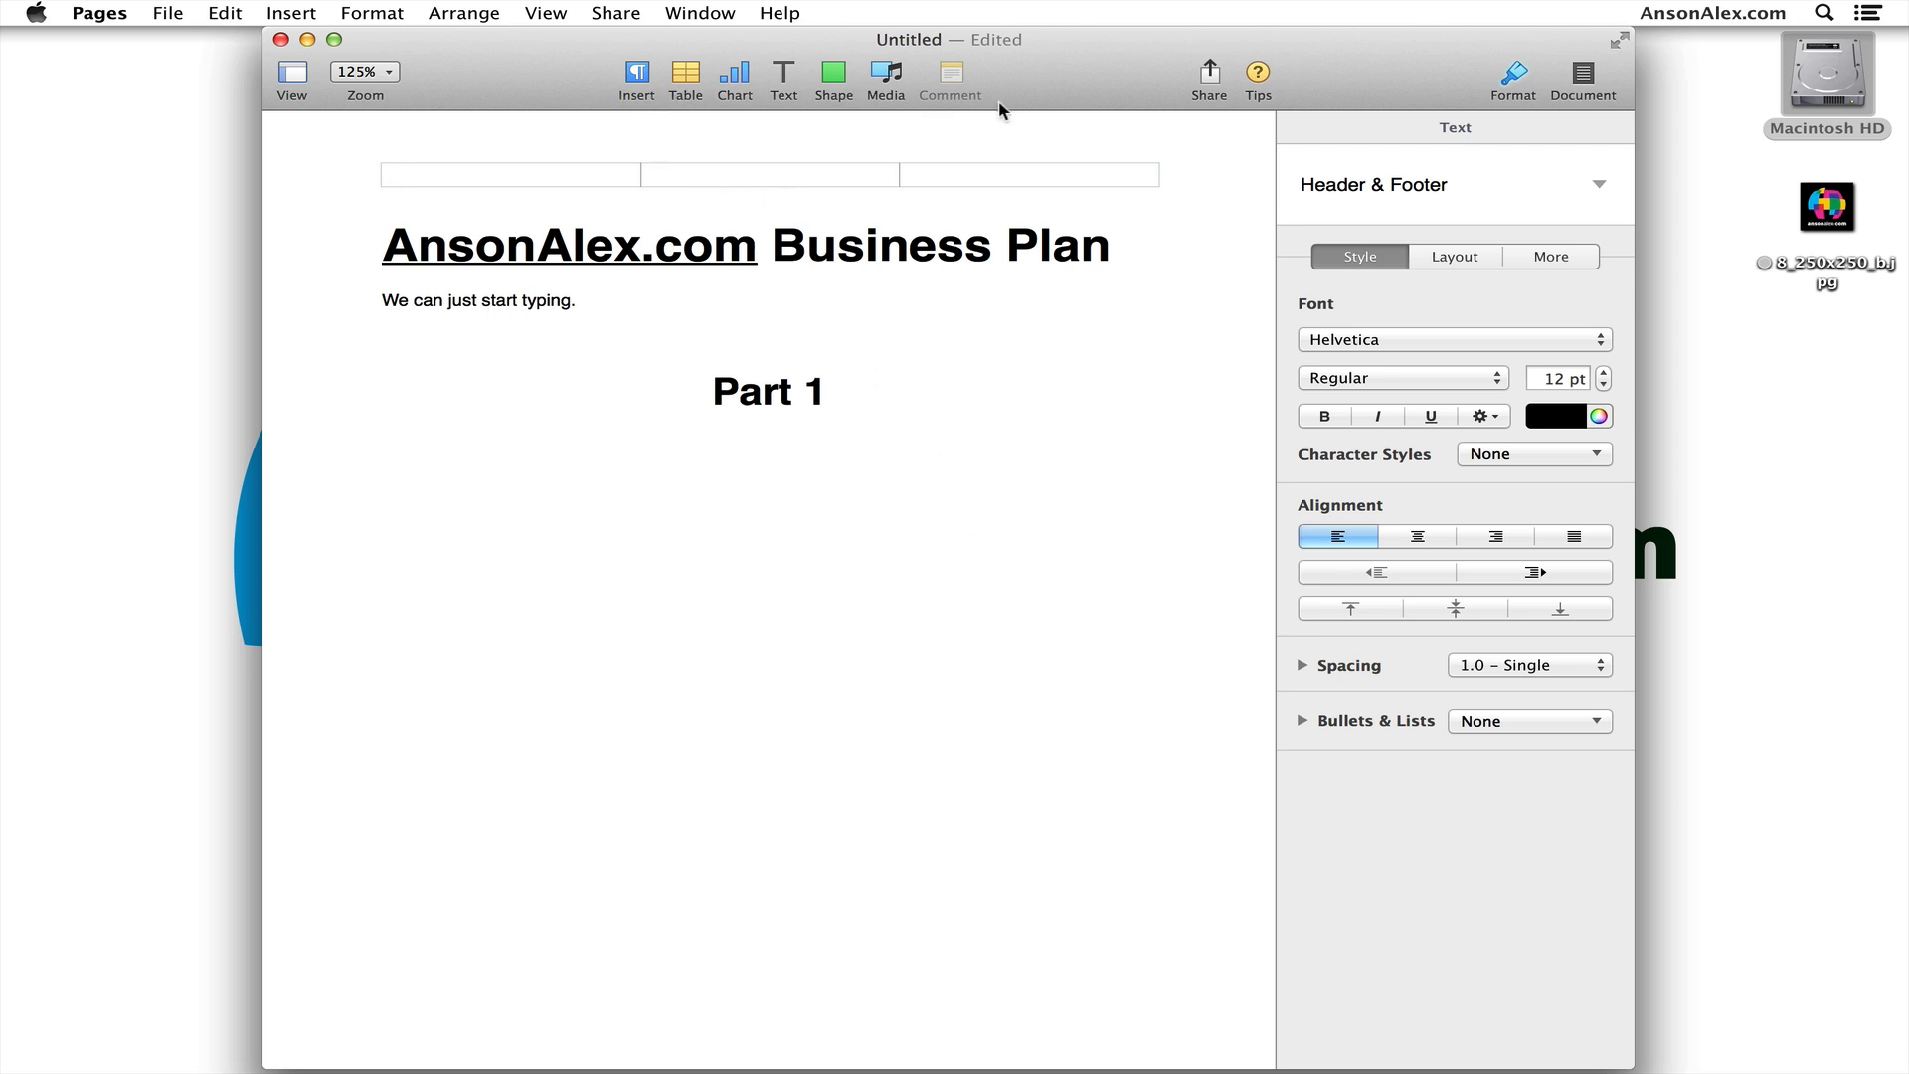
{"action": "left_click", "coordinate": [898, 416]}
{"action": "key", "text": "Return"}
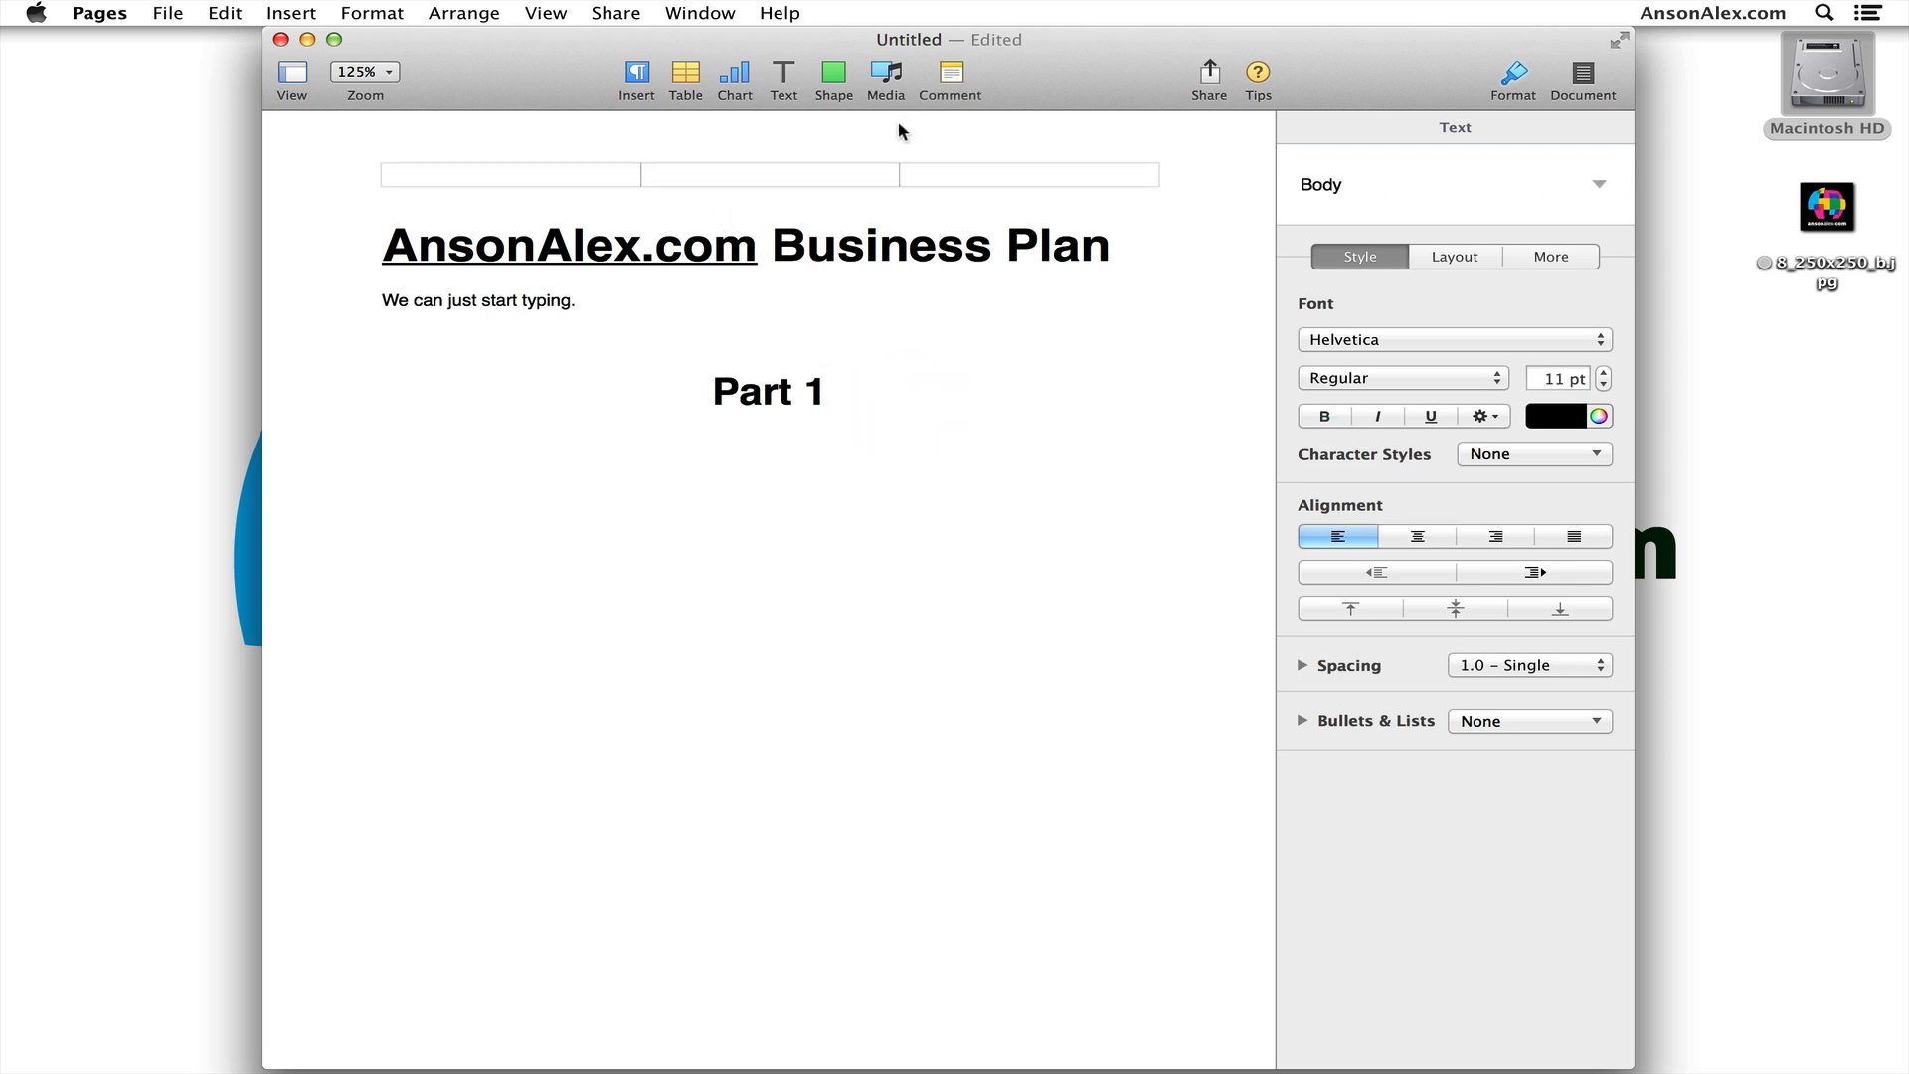
Check the media library for photos and insert the desktop logo image 8_250x250_b.jpg below "Part 1"
{"action": "left_click", "coordinate": [884, 73]}
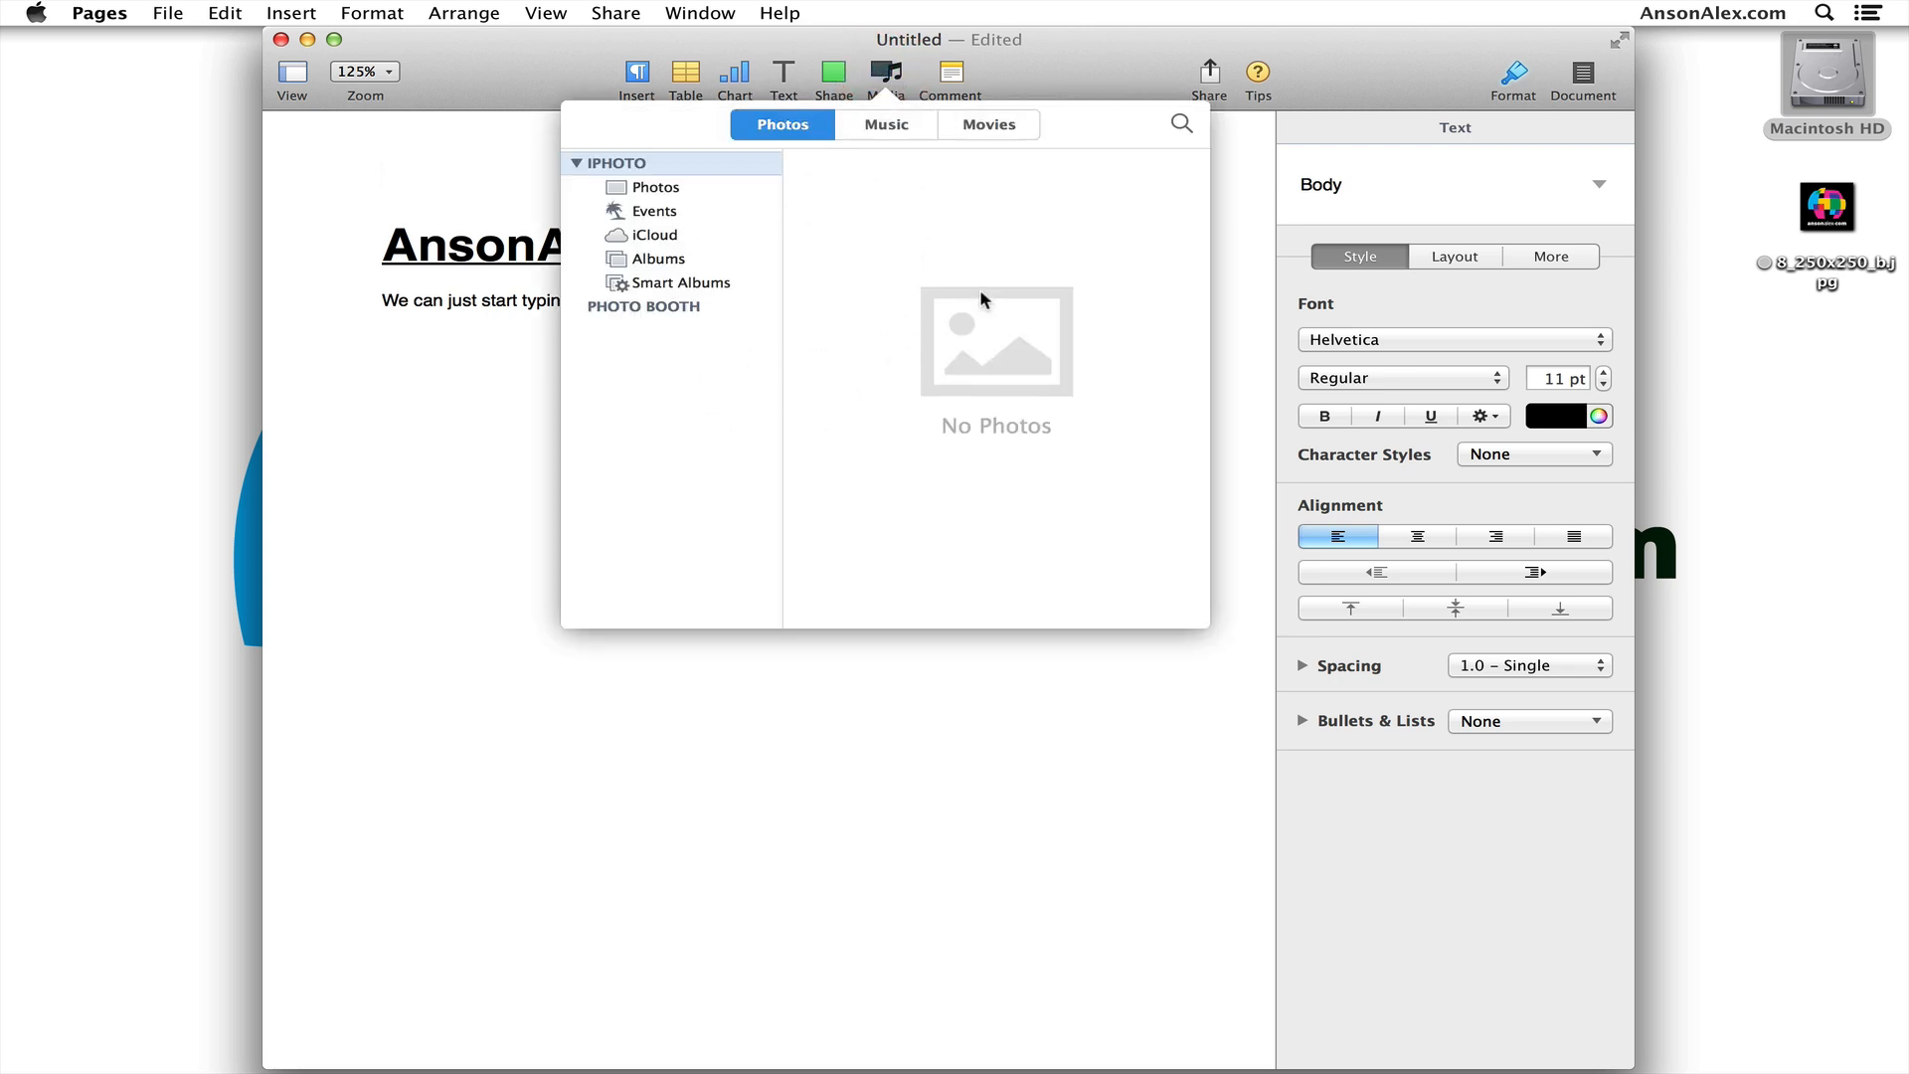
{"action": "left_click", "coordinate": [824, 742]}
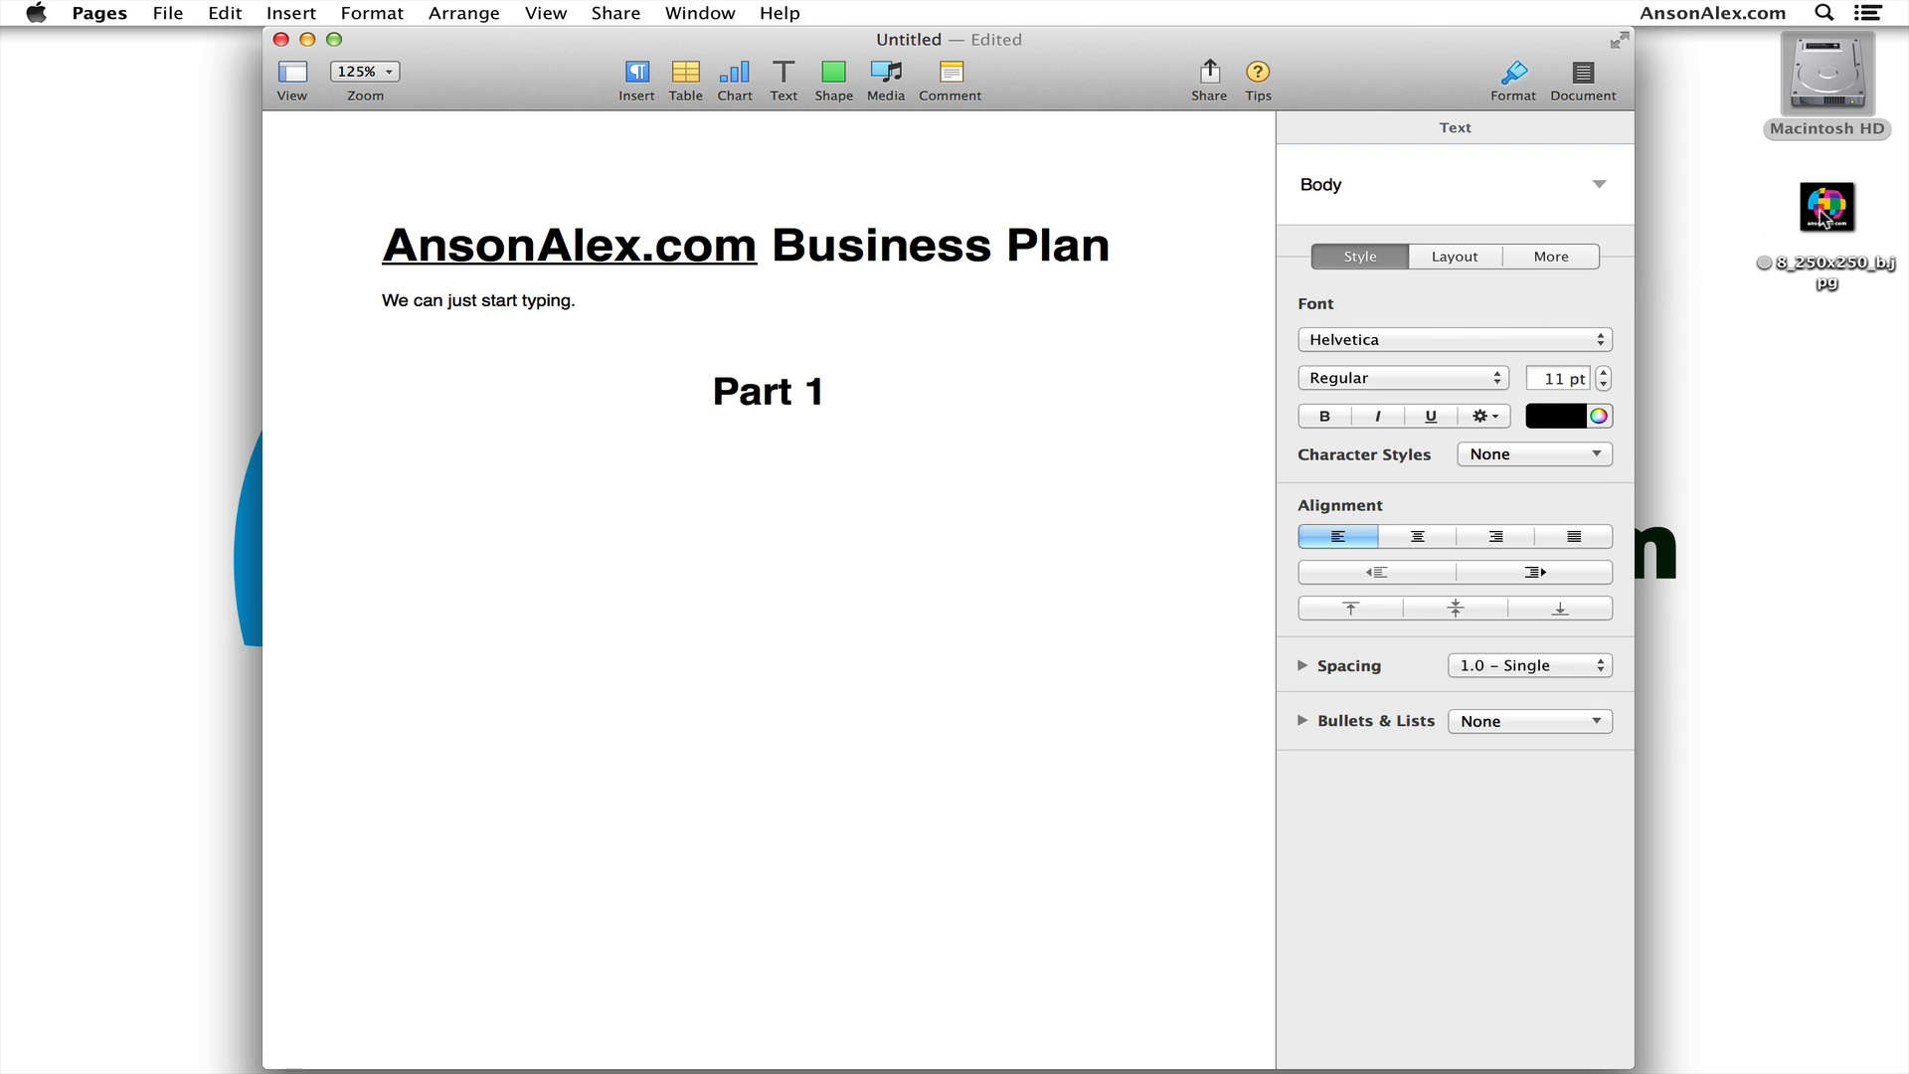
{"action": "left_click_drag", "start_coordinate": [1826, 211], "coordinate": [775, 676]}
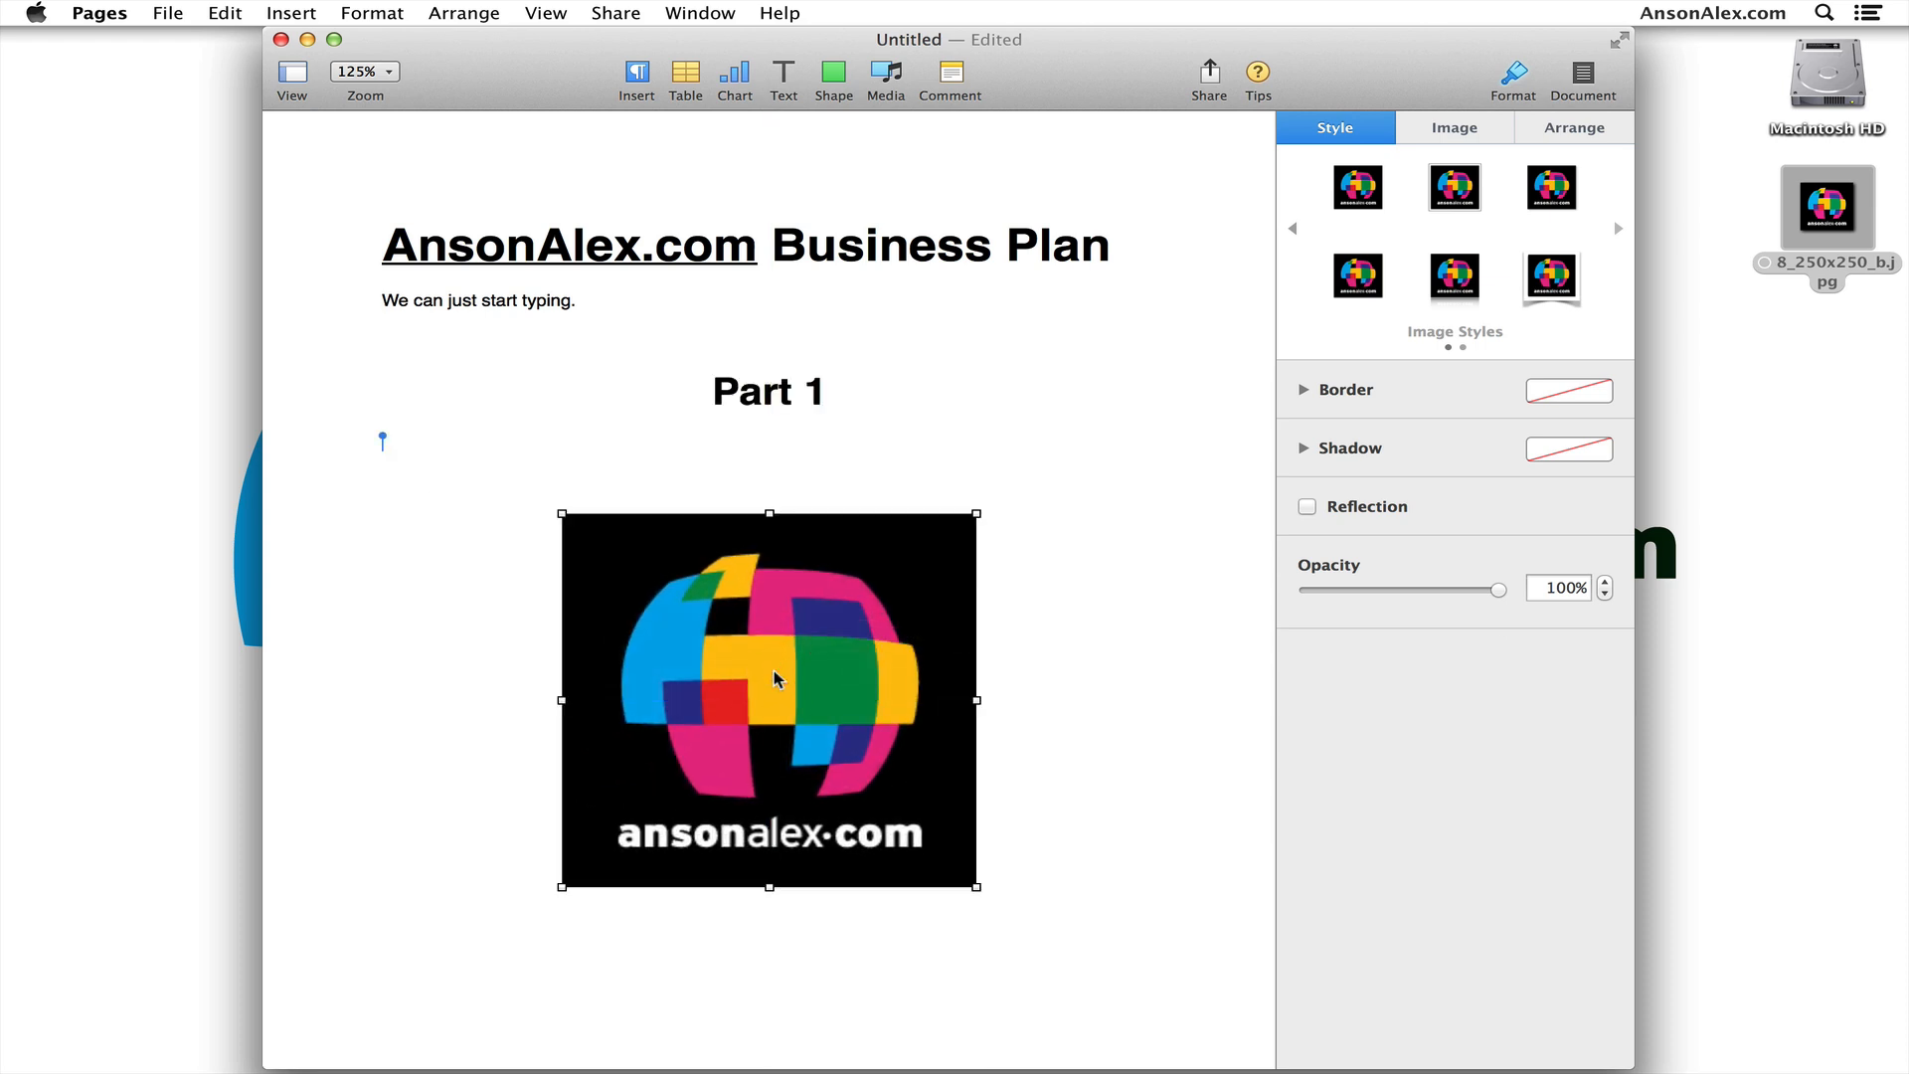
Move the logo image to the page's upper-left corner before the title and shrink it to a bit over a quarter of its width
{"action": "left_click_drag", "start_coordinate": [774, 676], "coordinate": [700, 788]}
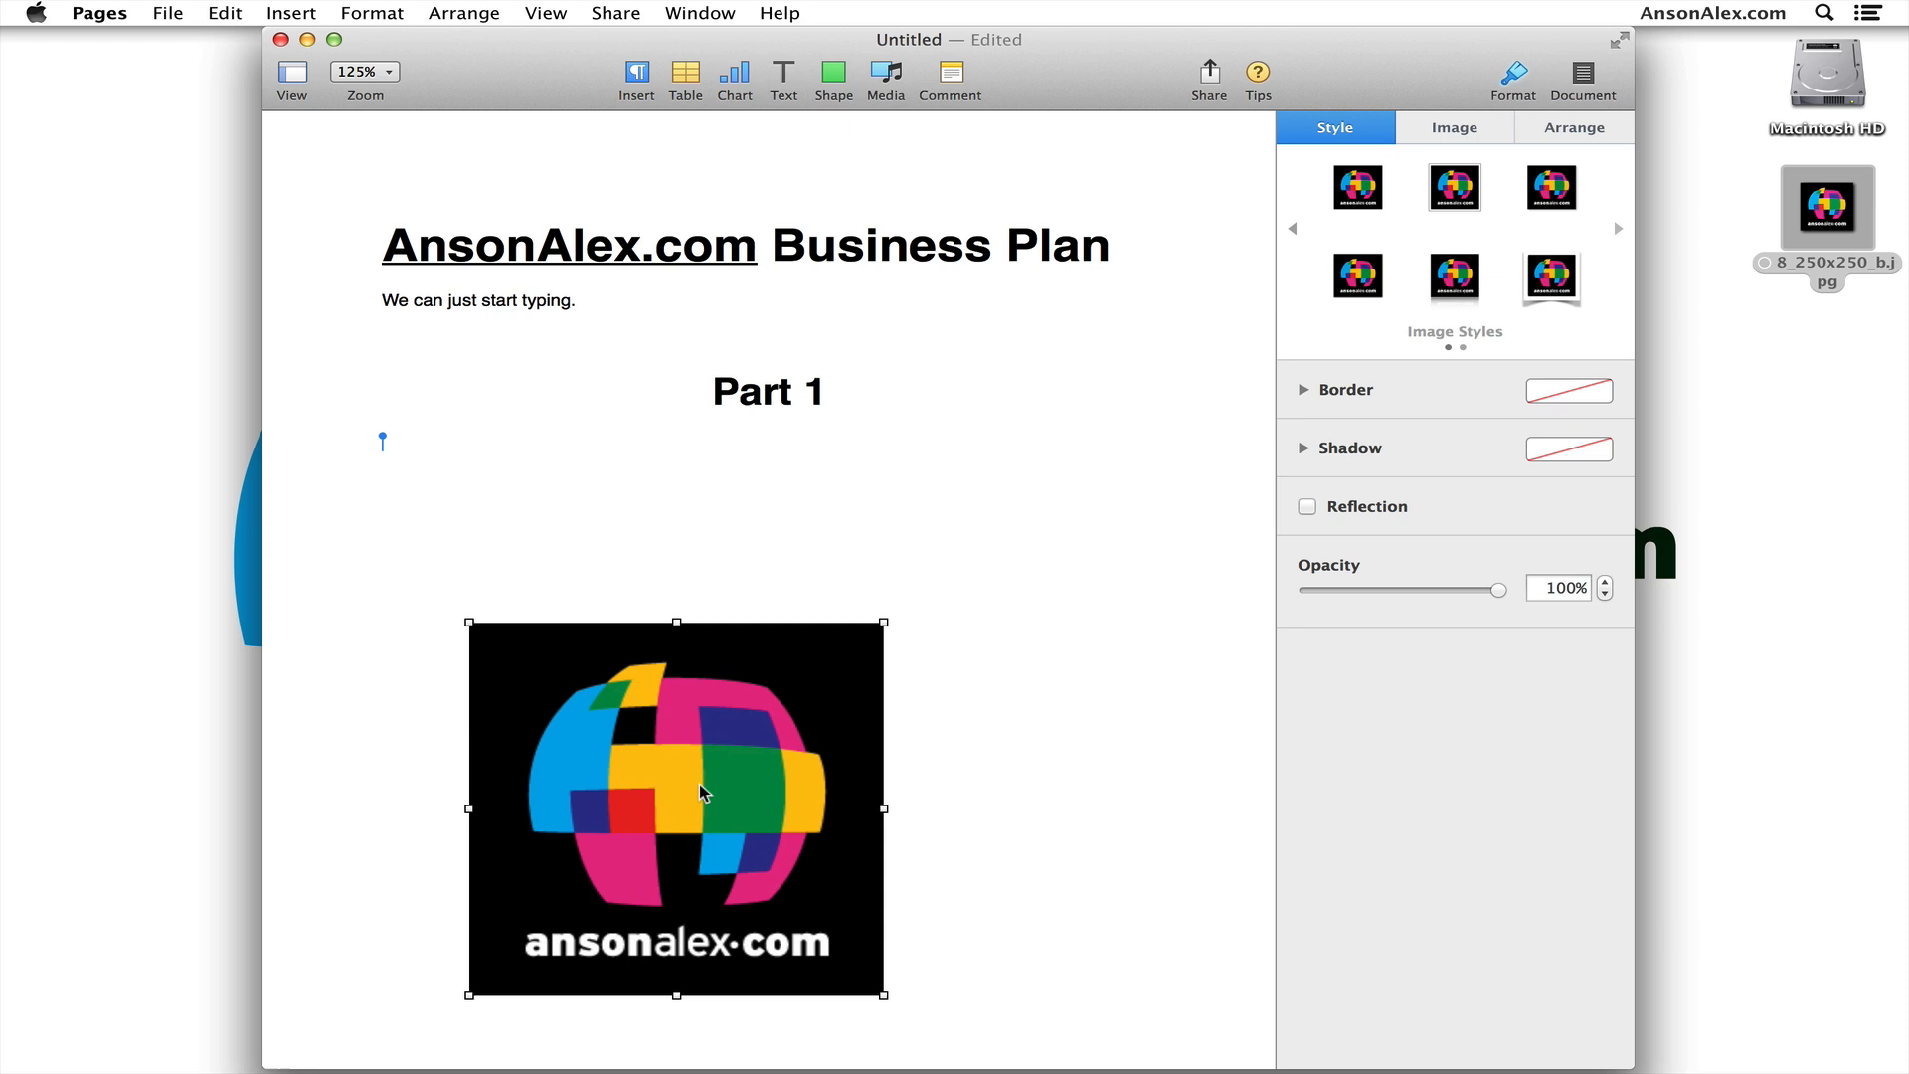
{"action": "left_click_drag", "start_coordinate": [701, 791], "coordinate": [587, 306]}
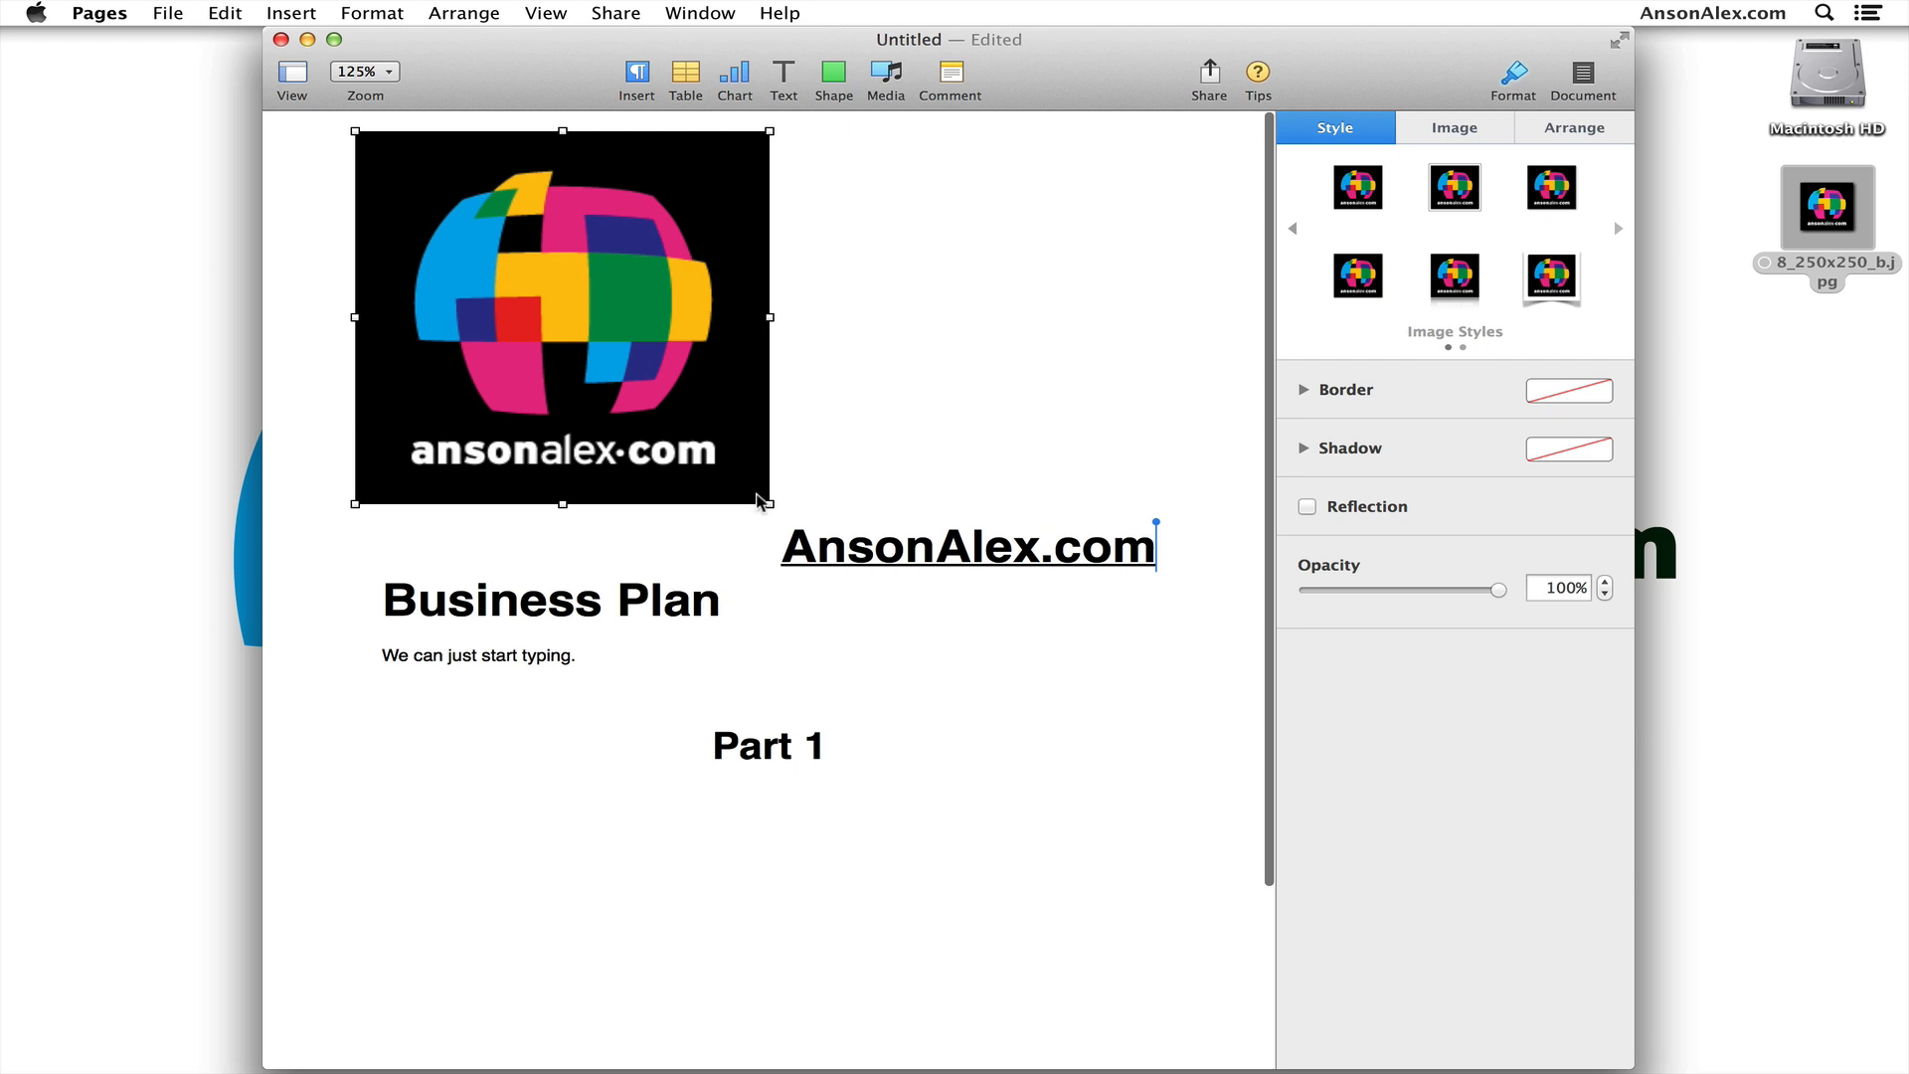
{"action": "left_click_drag", "start_coordinate": [765, 504], "coordinate": [423, 274]}
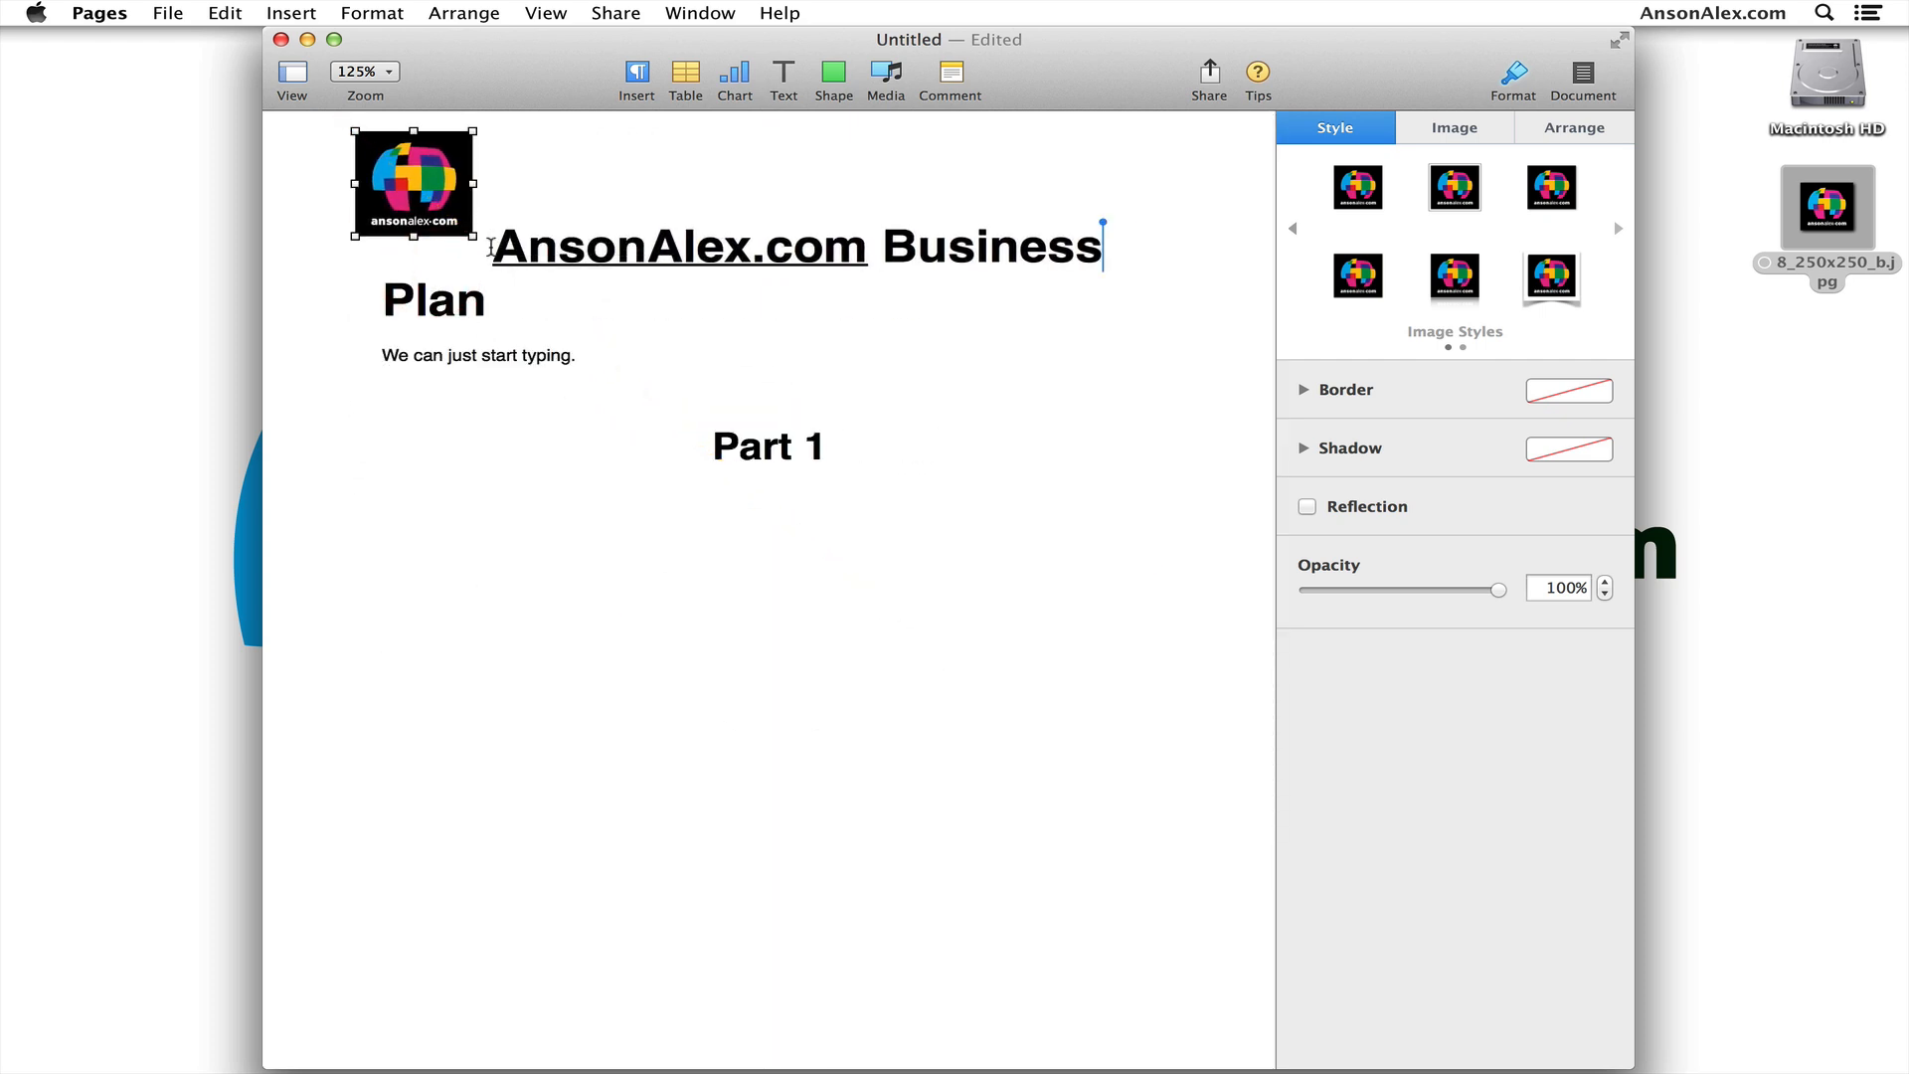
Insert an empty line before the title "AnsonAlex.com Business Plan" so the whole title starts below the logo
{"action": "left_click", "coordinate": [487, 247]}
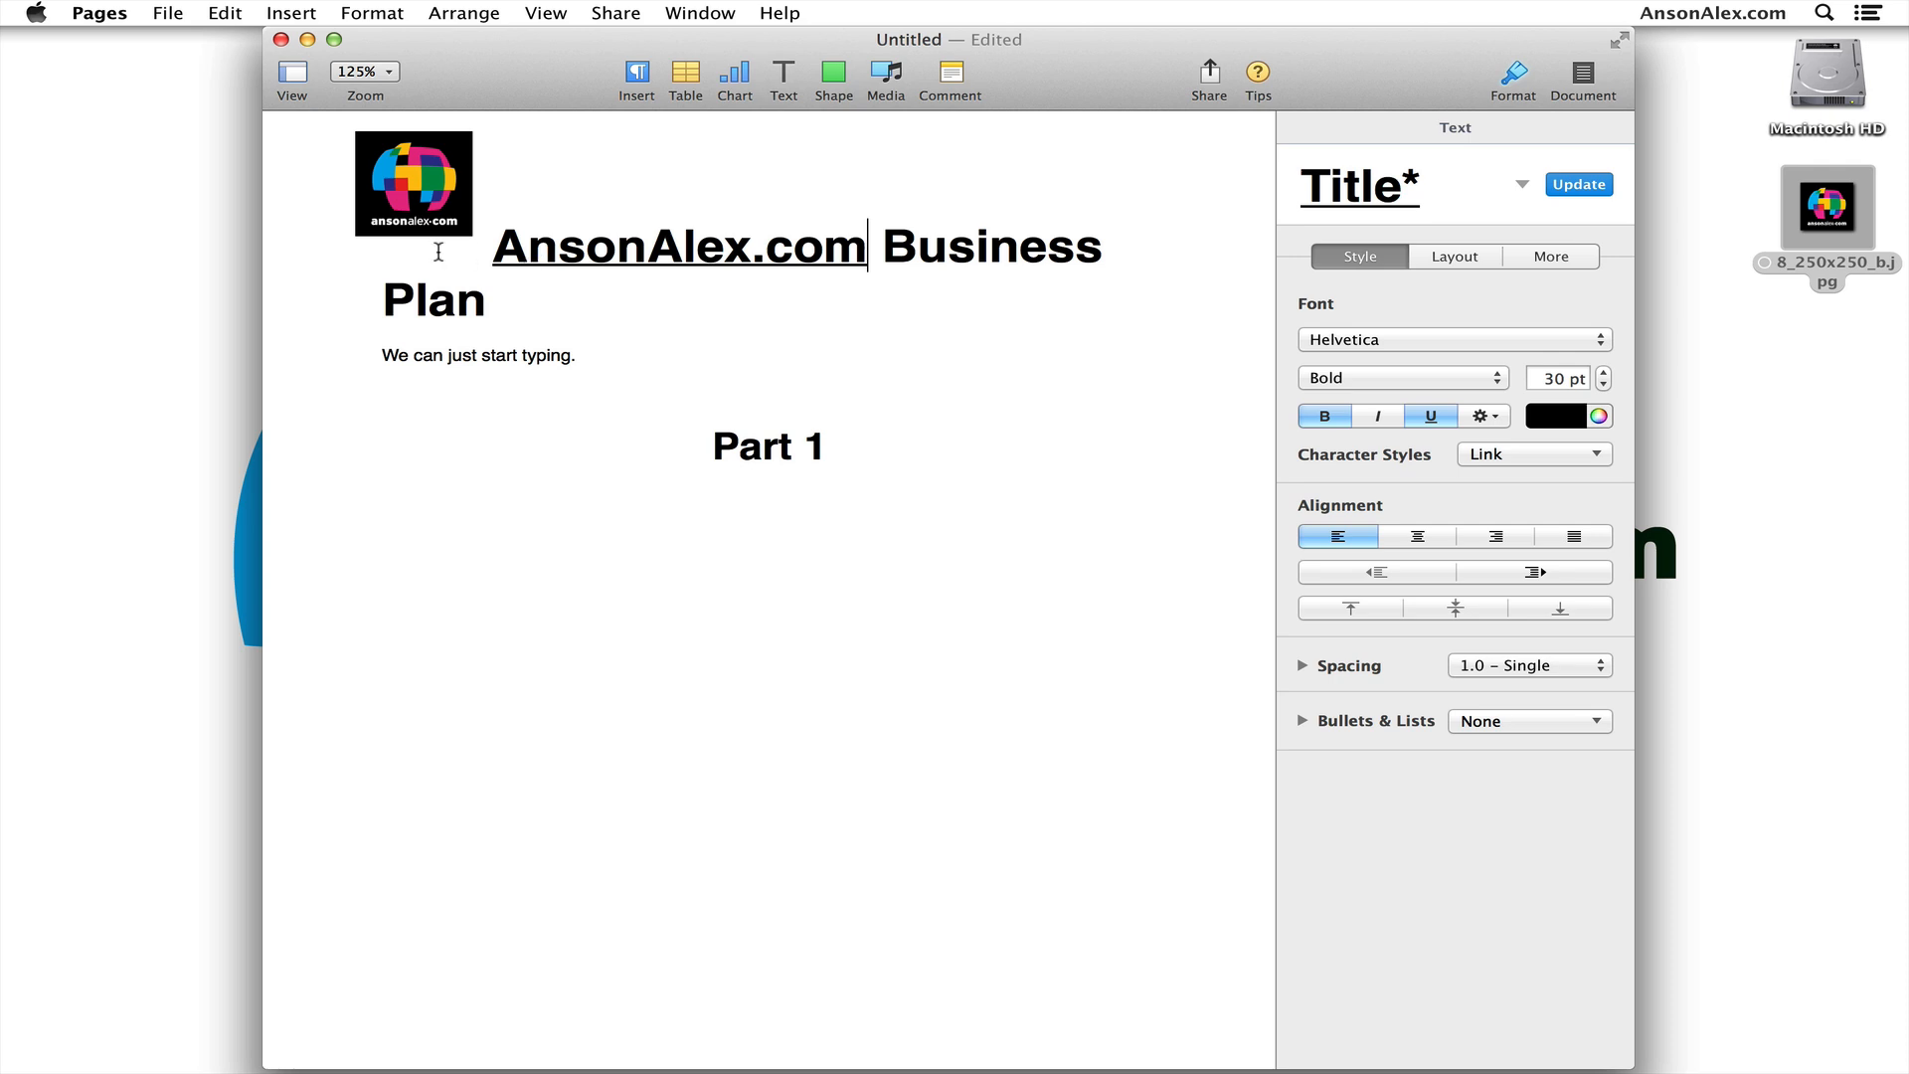
{"action": "left_click", "coordinate": [487, 249]}
{"action": "left_click", "coordinate": [492, 256]}
{"action": "double_click", "coordinate": [498, 256]}
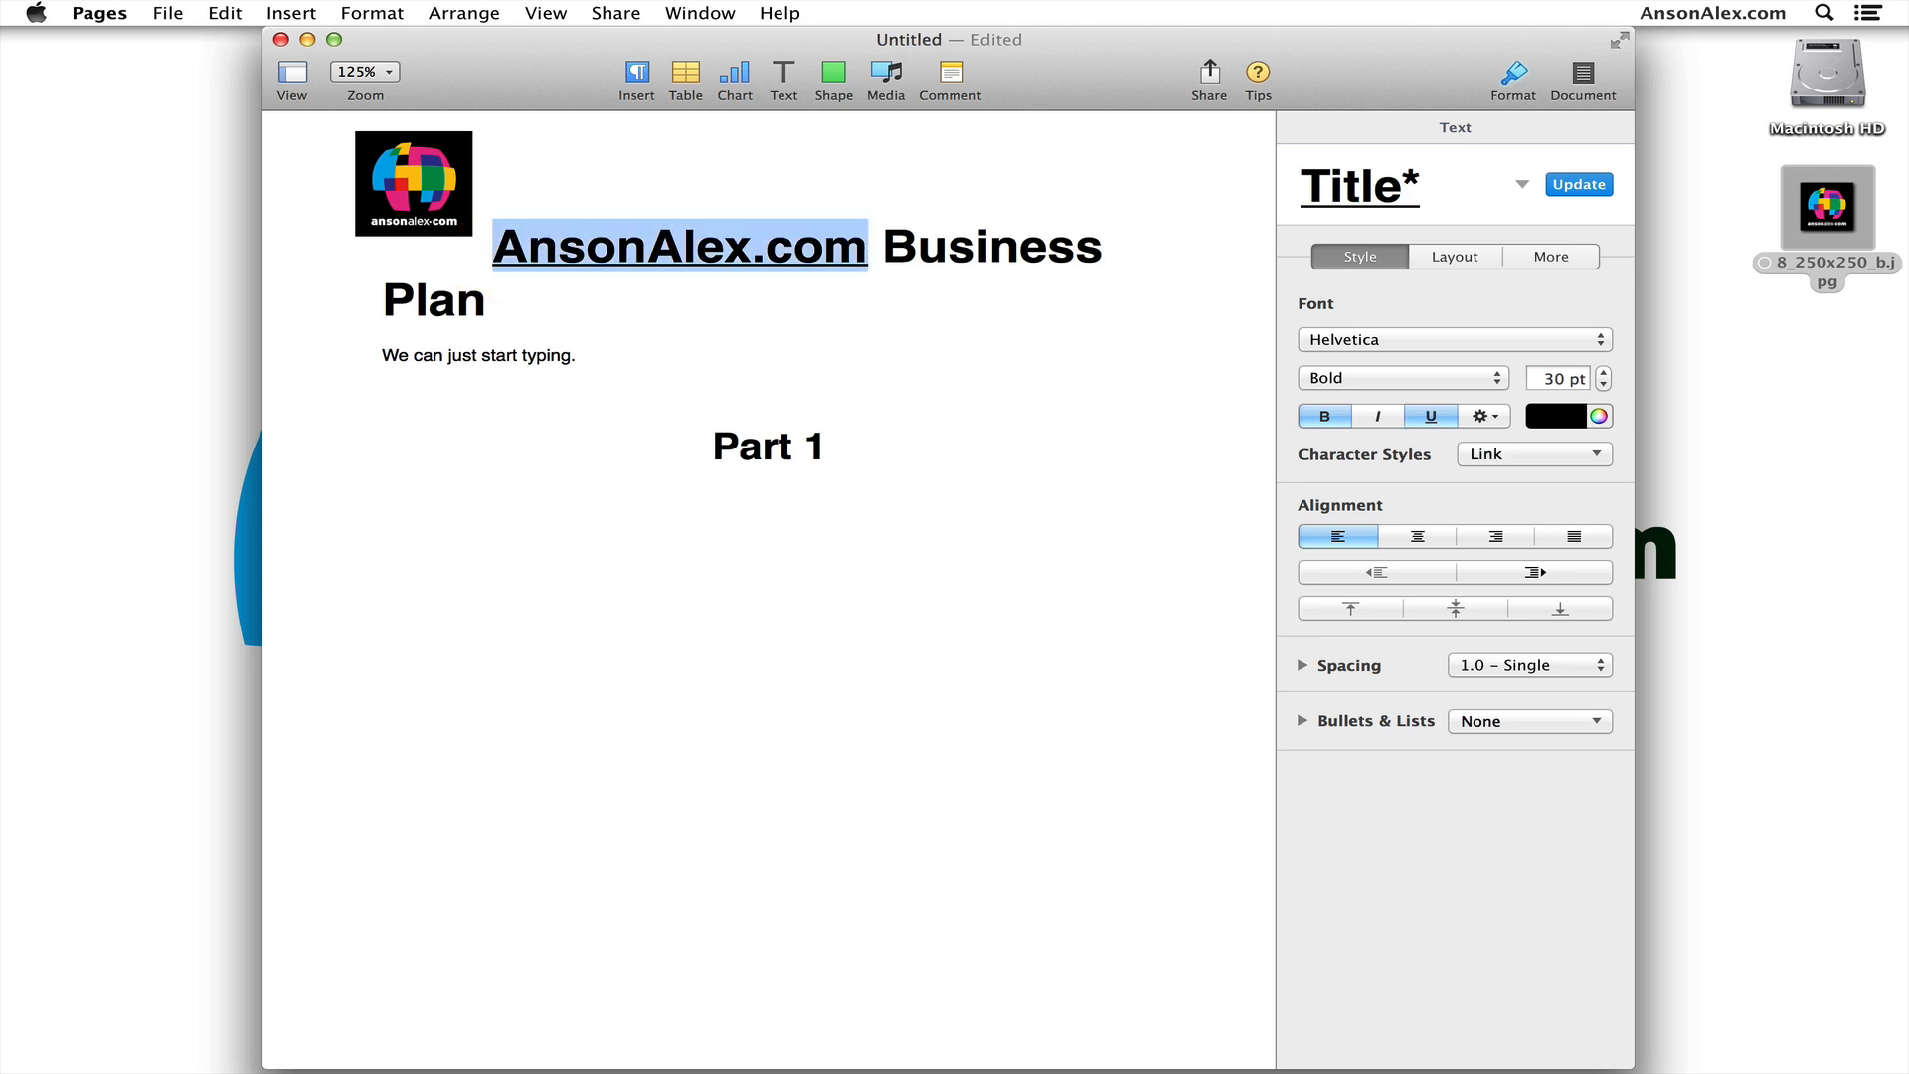
{"action": "key", "text": "Left"}
{"action": "key", "text": "Return"}
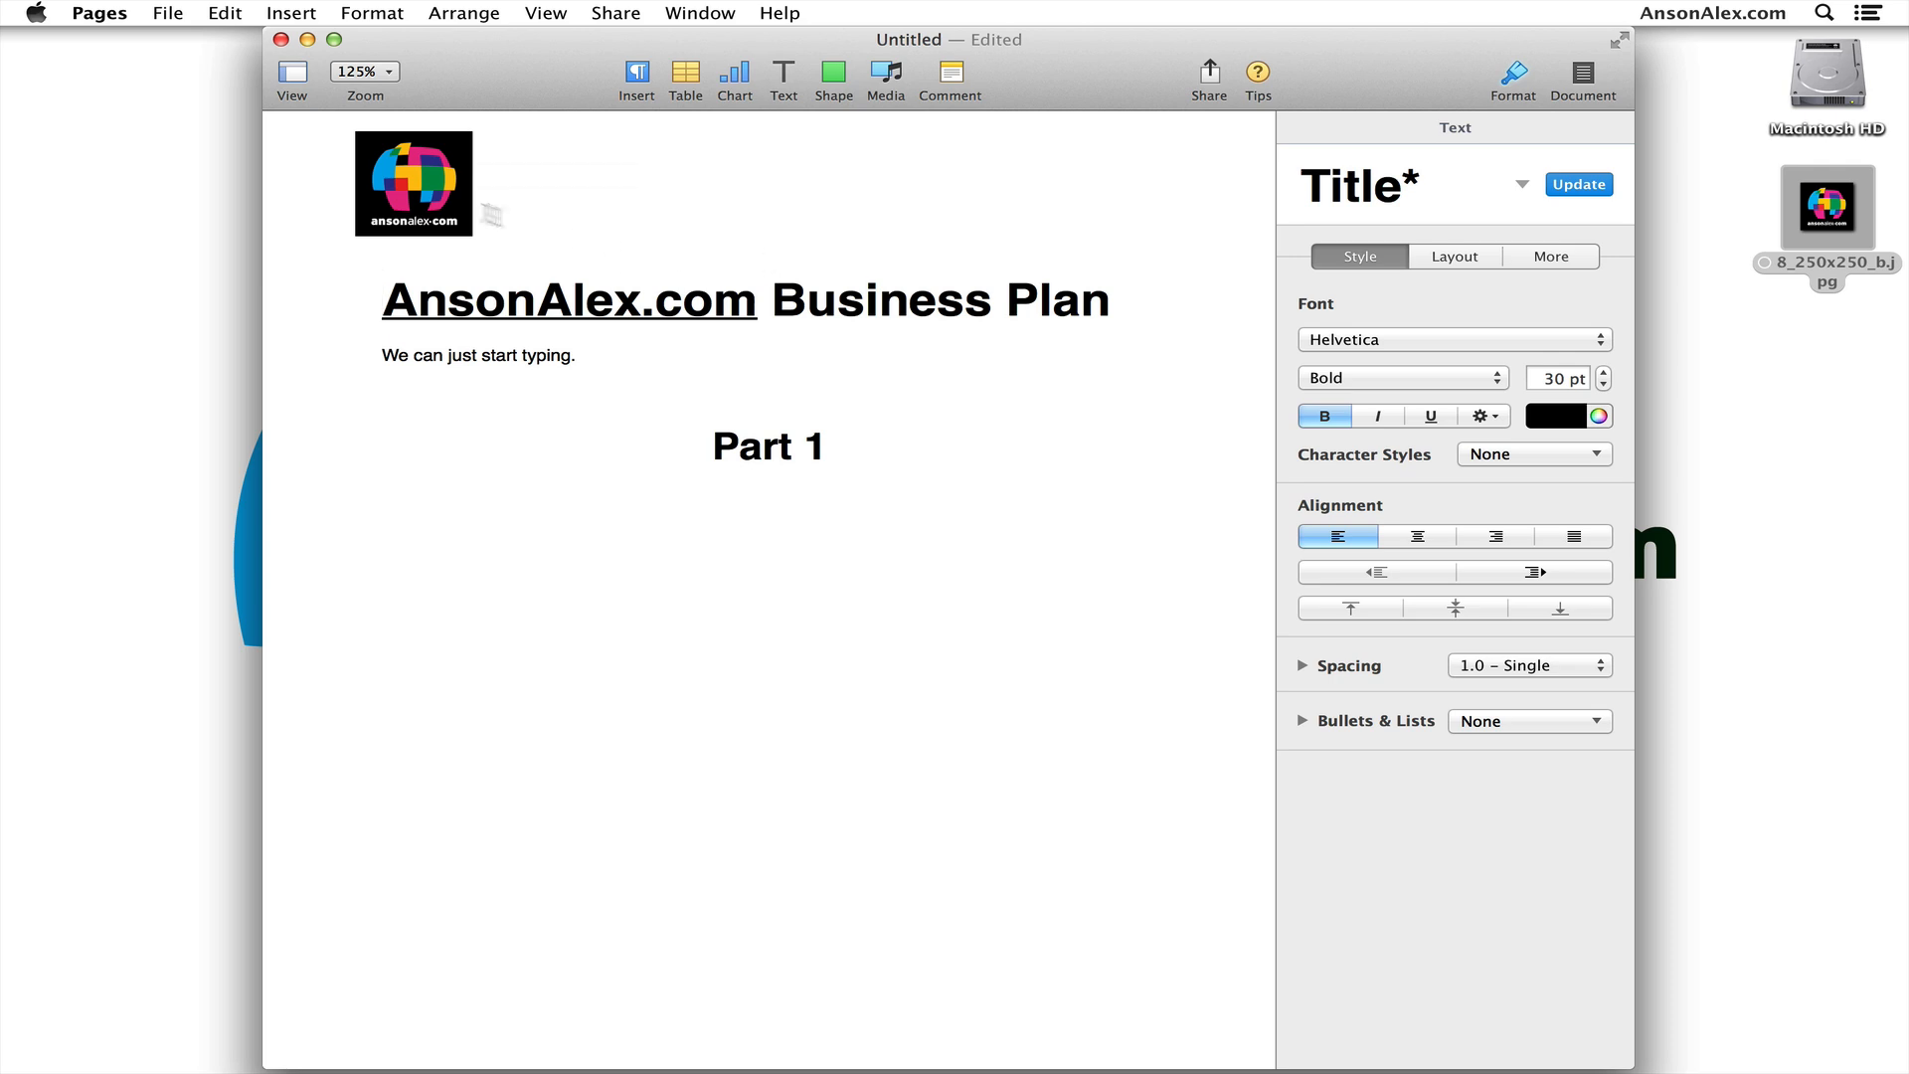
Move the logo image slightly down the page and add another empty line before the title
{"action": "left_click", "coordinate": [442, 196]}
{"action": "left_click_drag", "start_coordinate": [443, 196], "coordinate": [440, 231]}
{"action": "left_click", "coordinate": [491, 300]}
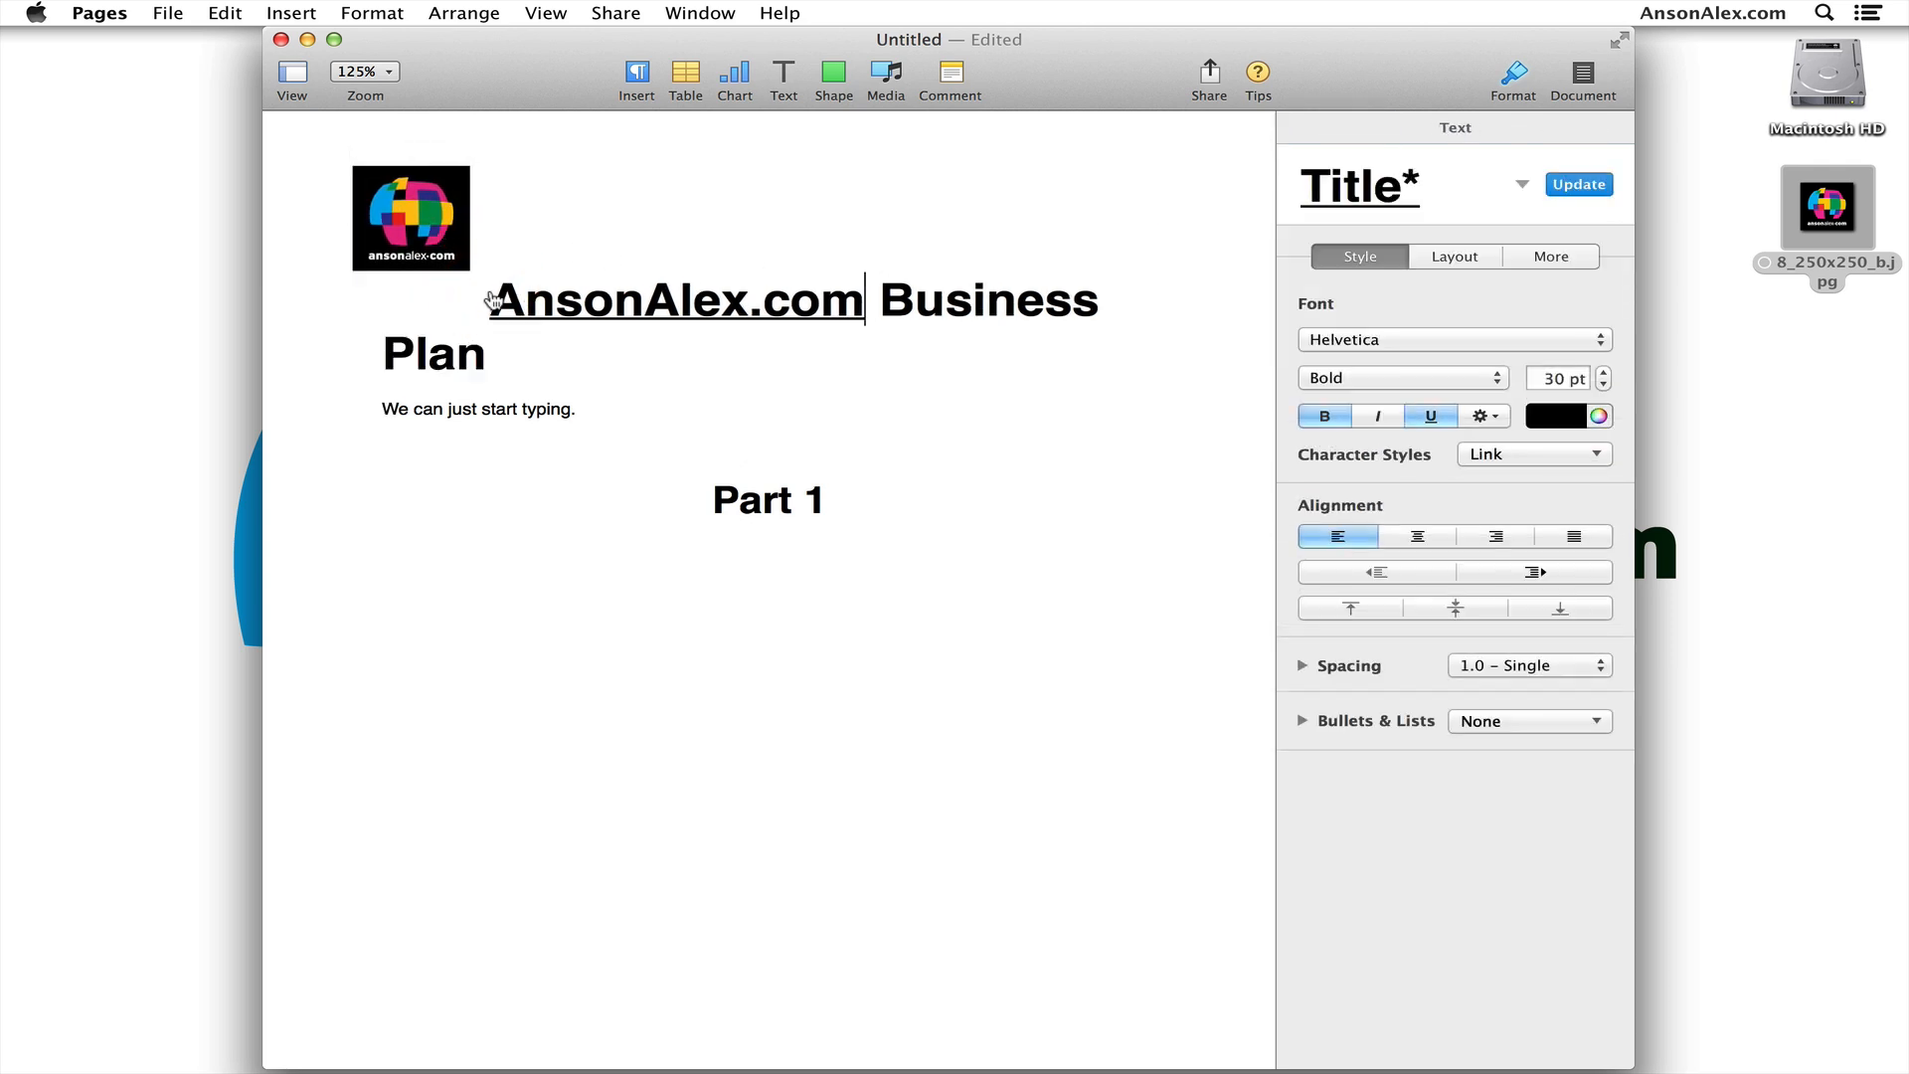
{"action": "key", "text": "Return"}
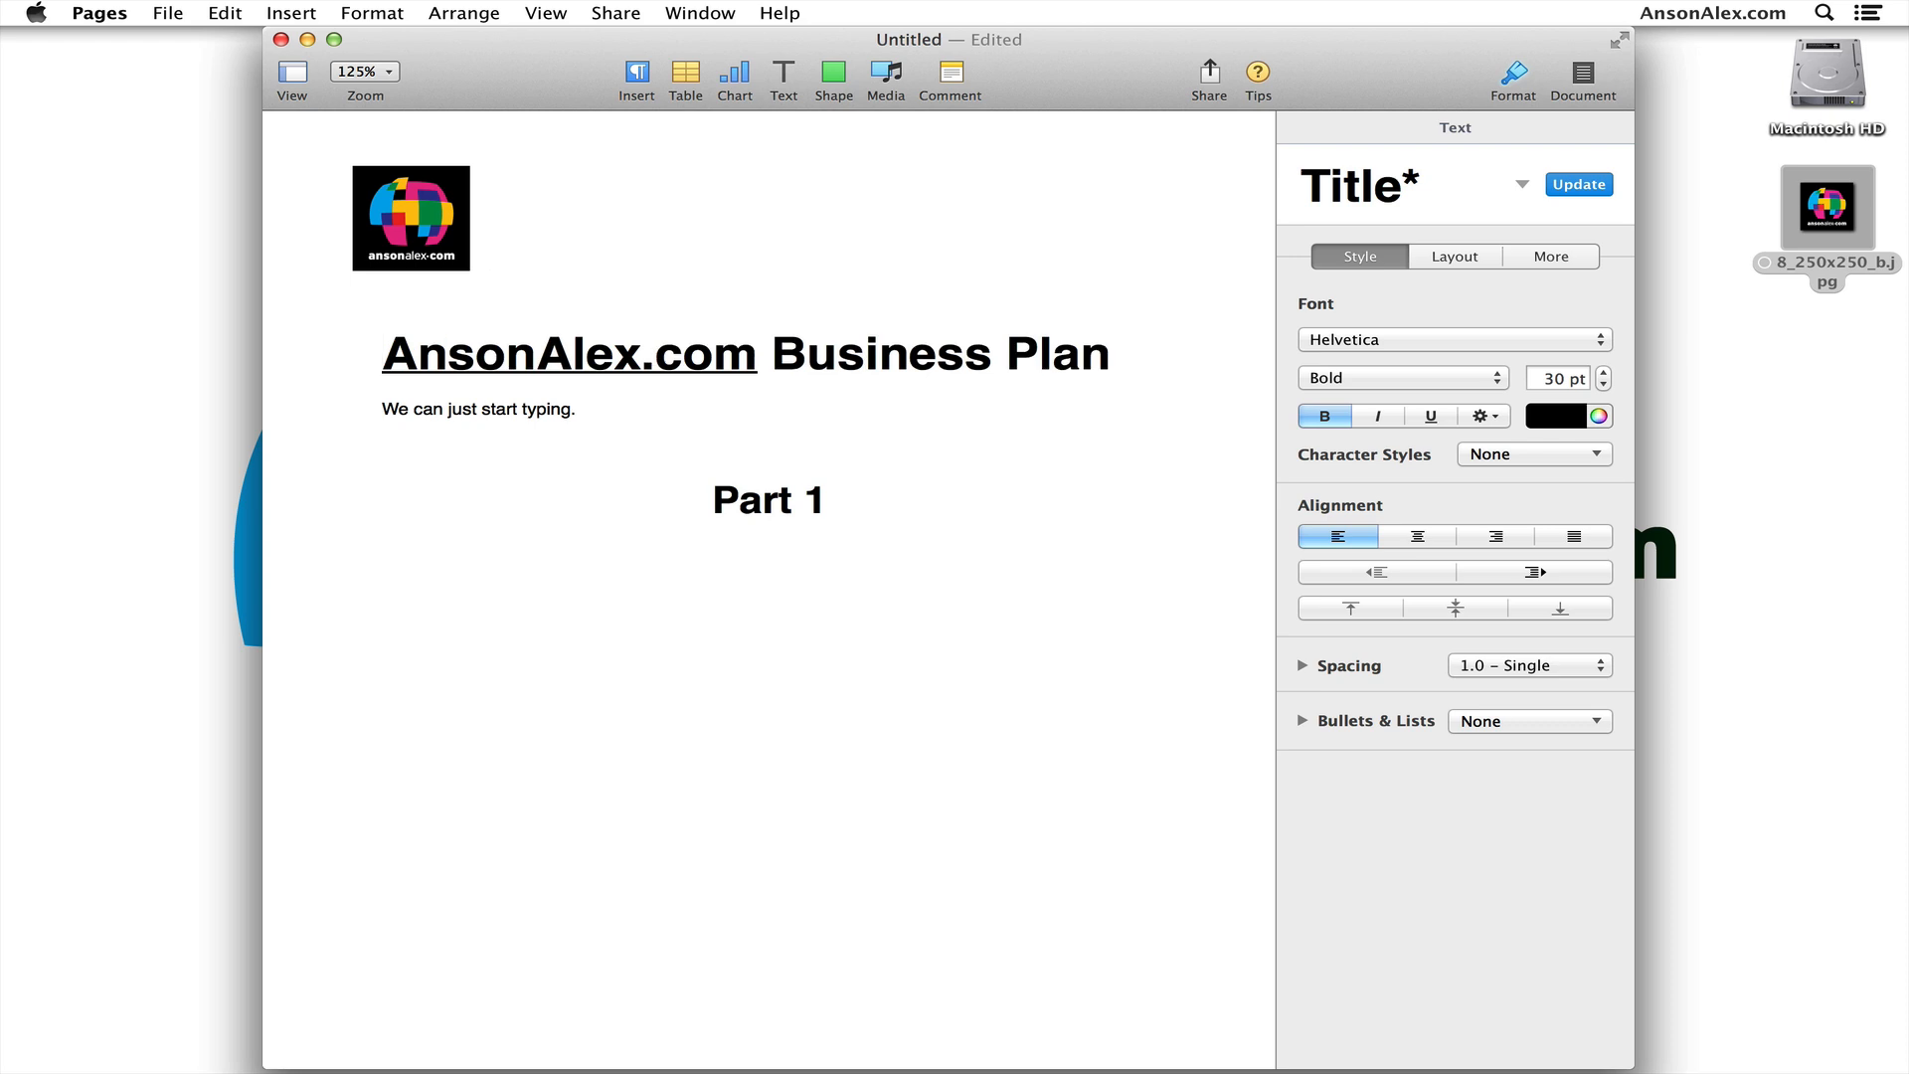
Move the logo left into the page margin, to x 0.51 in and y 0.51 in, and deselect it
{"action": "left_click_drag", "start_coordinate": [428, 217], "coordinate": [398, 217]}
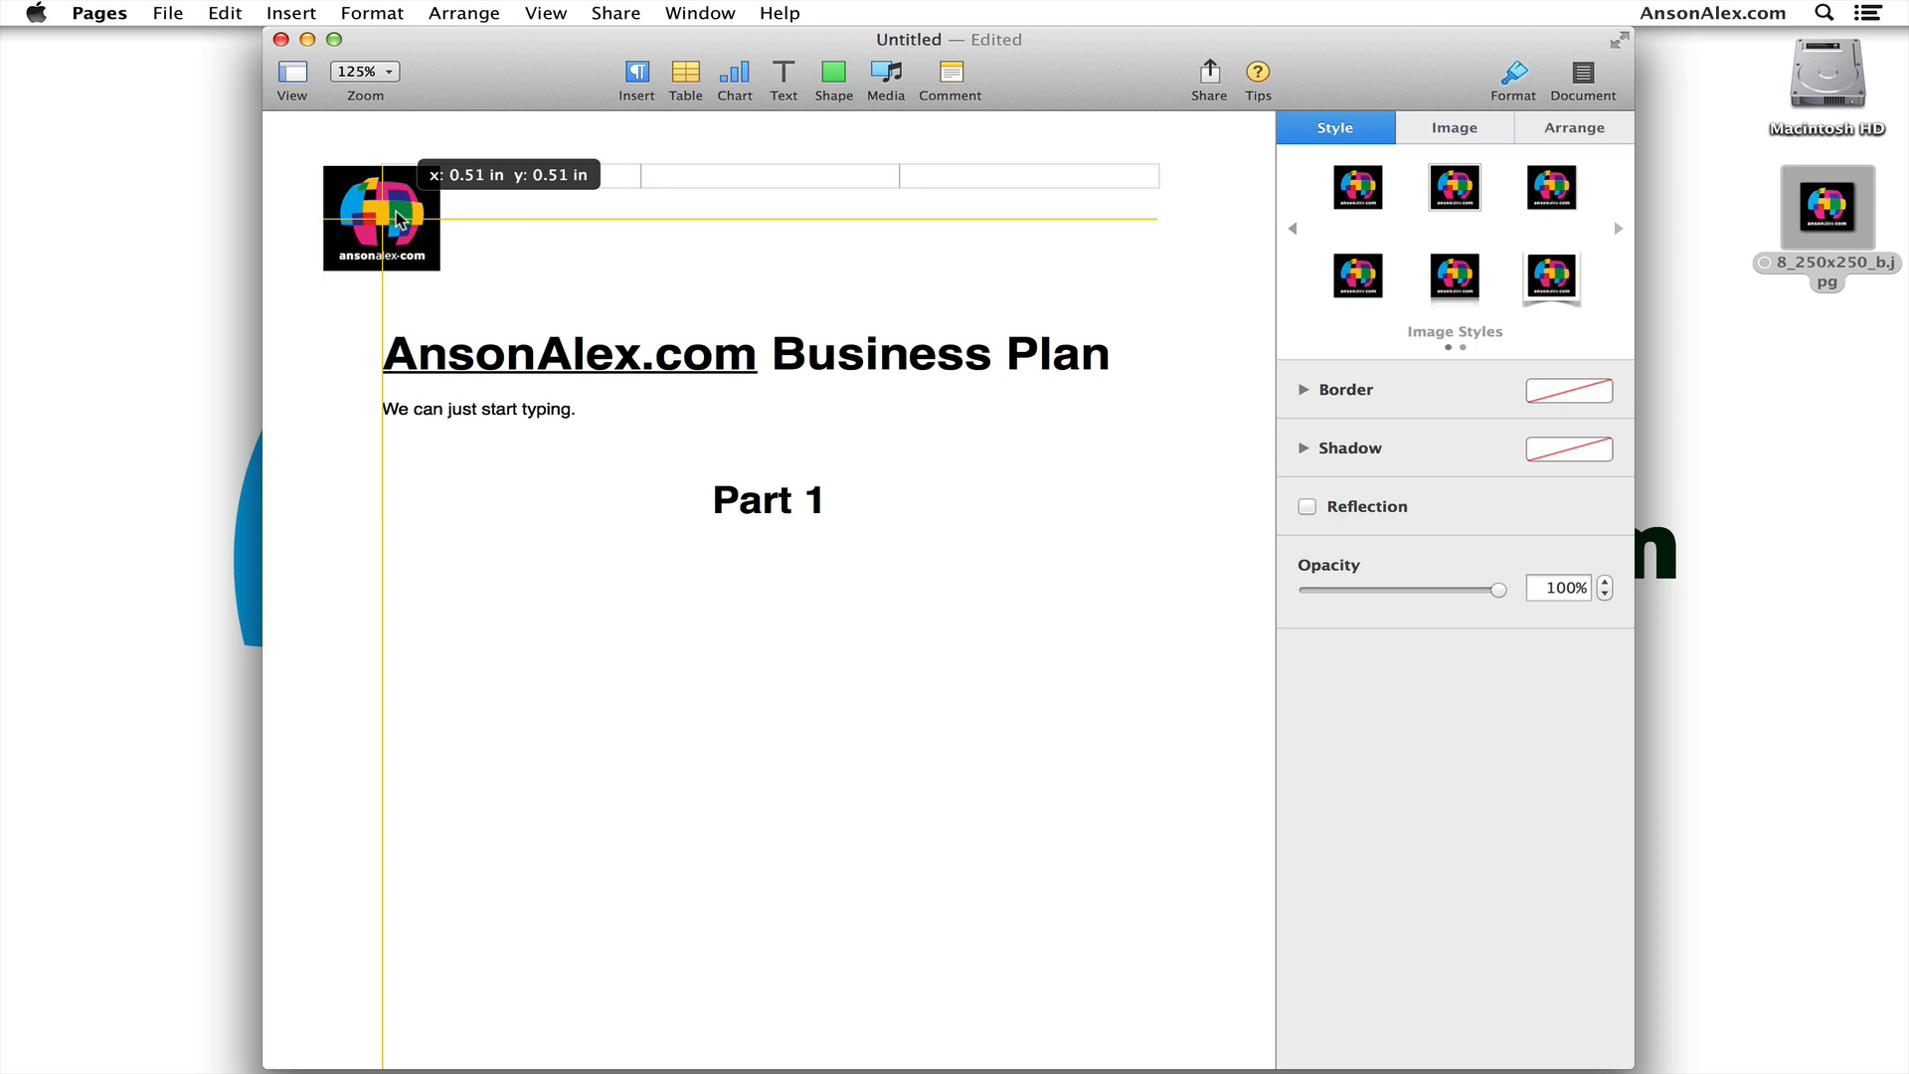
{"action": "left_click_drag", "start_coordinate": [396, 216], "coordinate": [395, 215]}
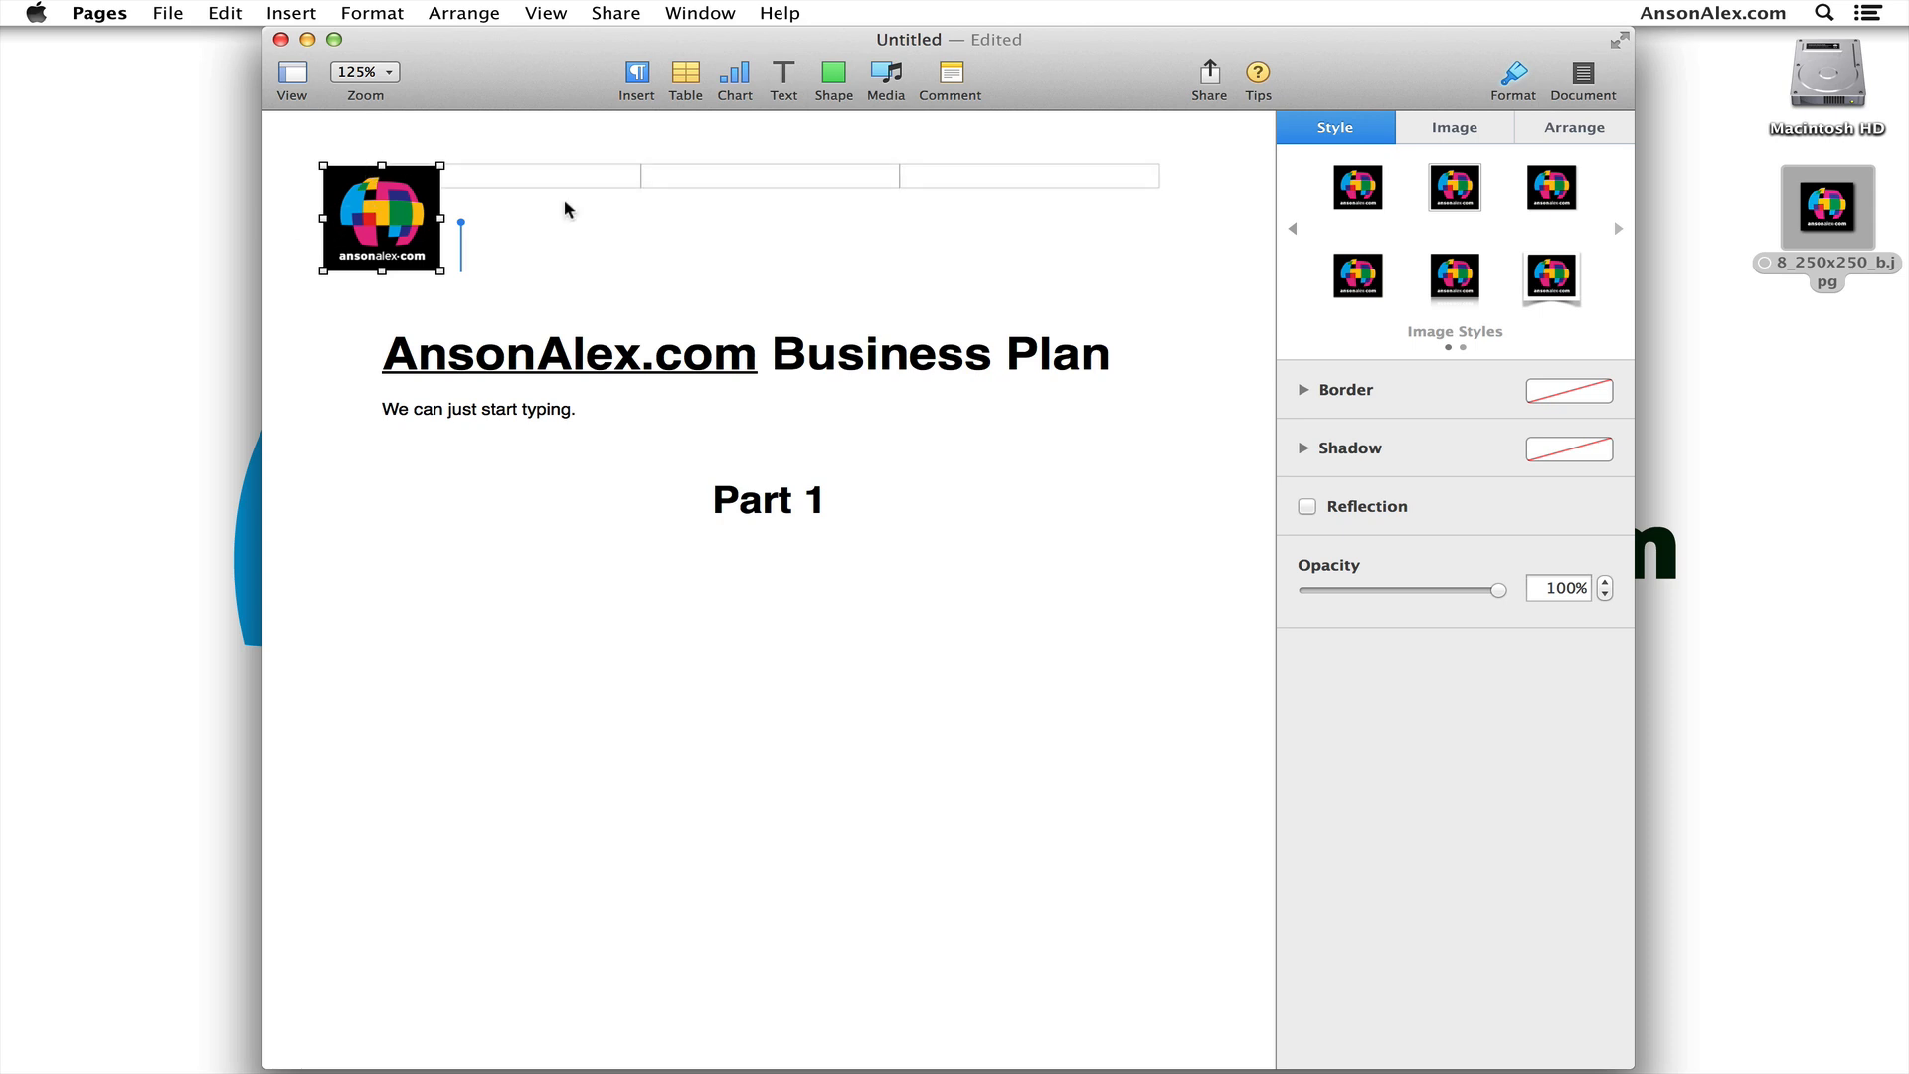
{"action": "left_click", "coordinate": [620, 255]}
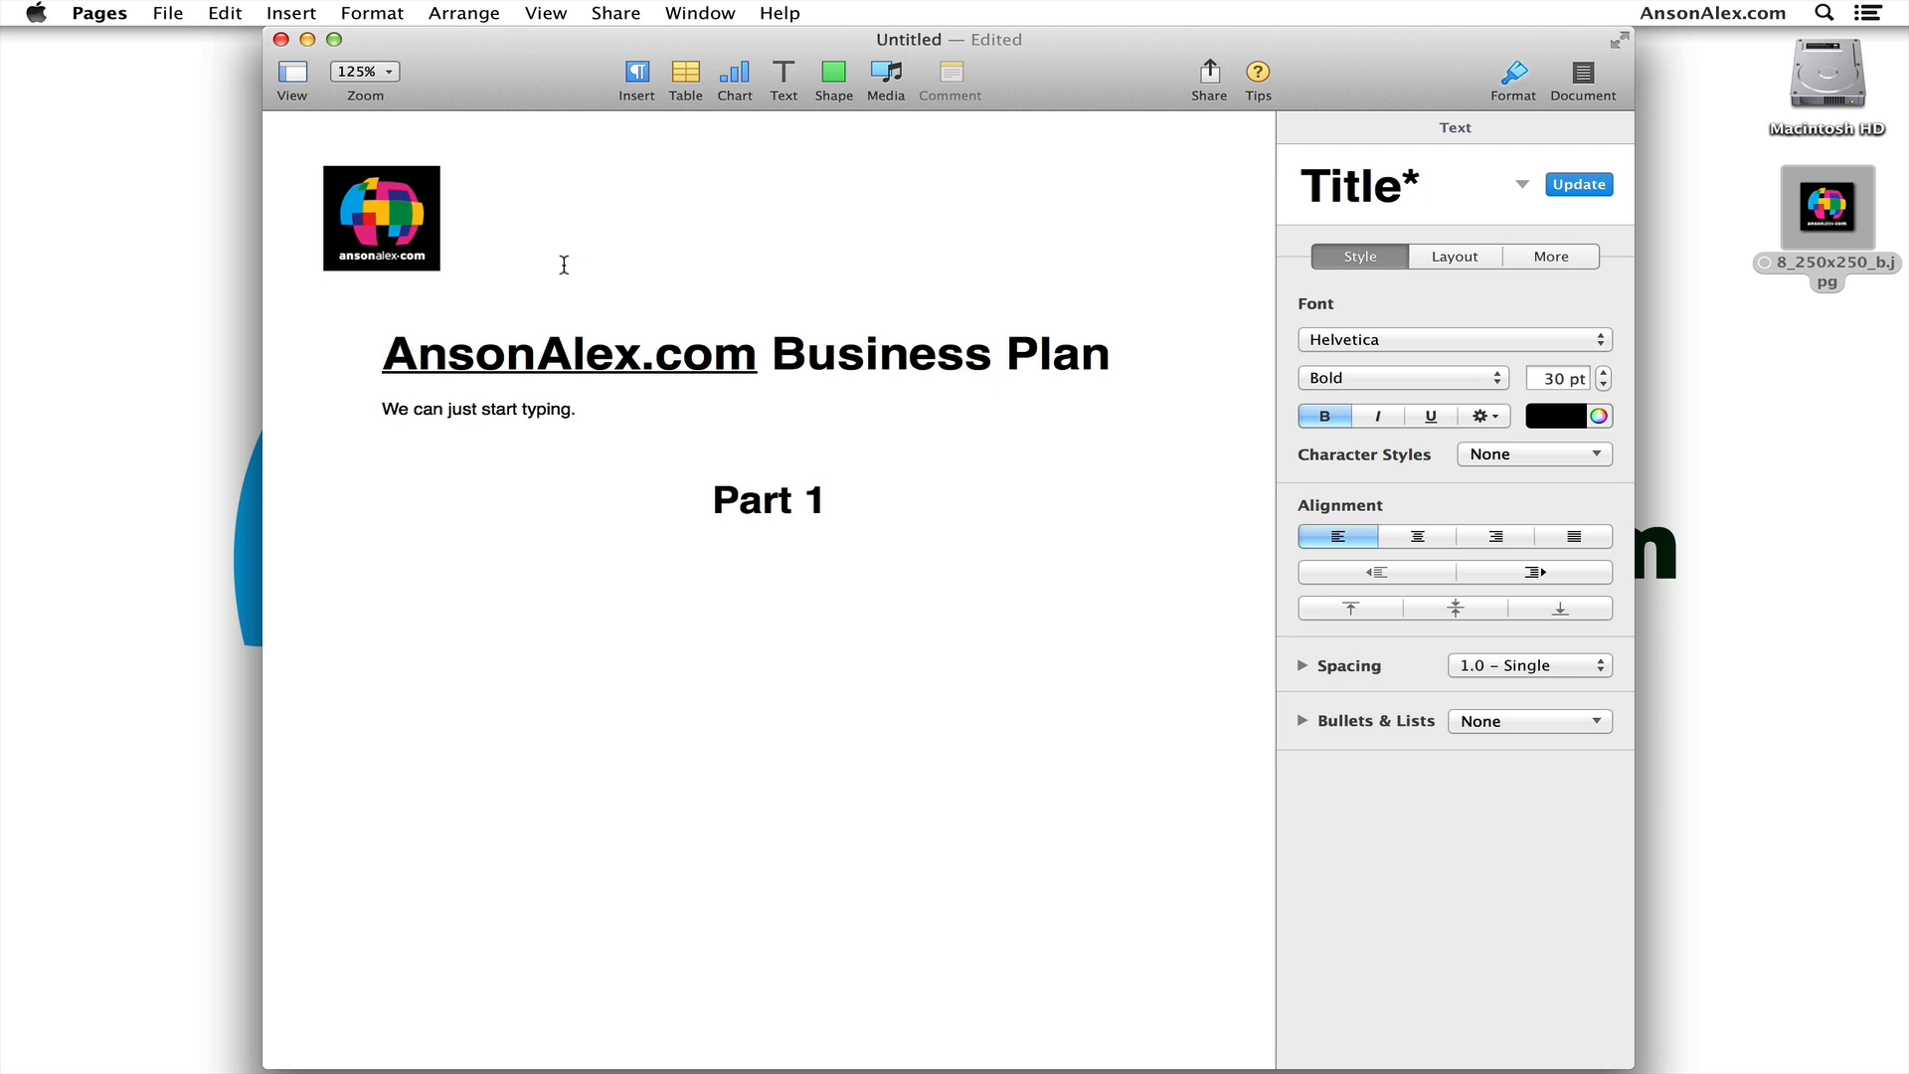
{"action": "mouse_move", "coordinate": [367, 223]}
{"action": "left_mouse_down"}
{"action": "mouse_move", "coordinate": [749, 226]}
{"action": "mouse_move", "coordinate": [359, 219]}
{"action": "left_mouse_up"}
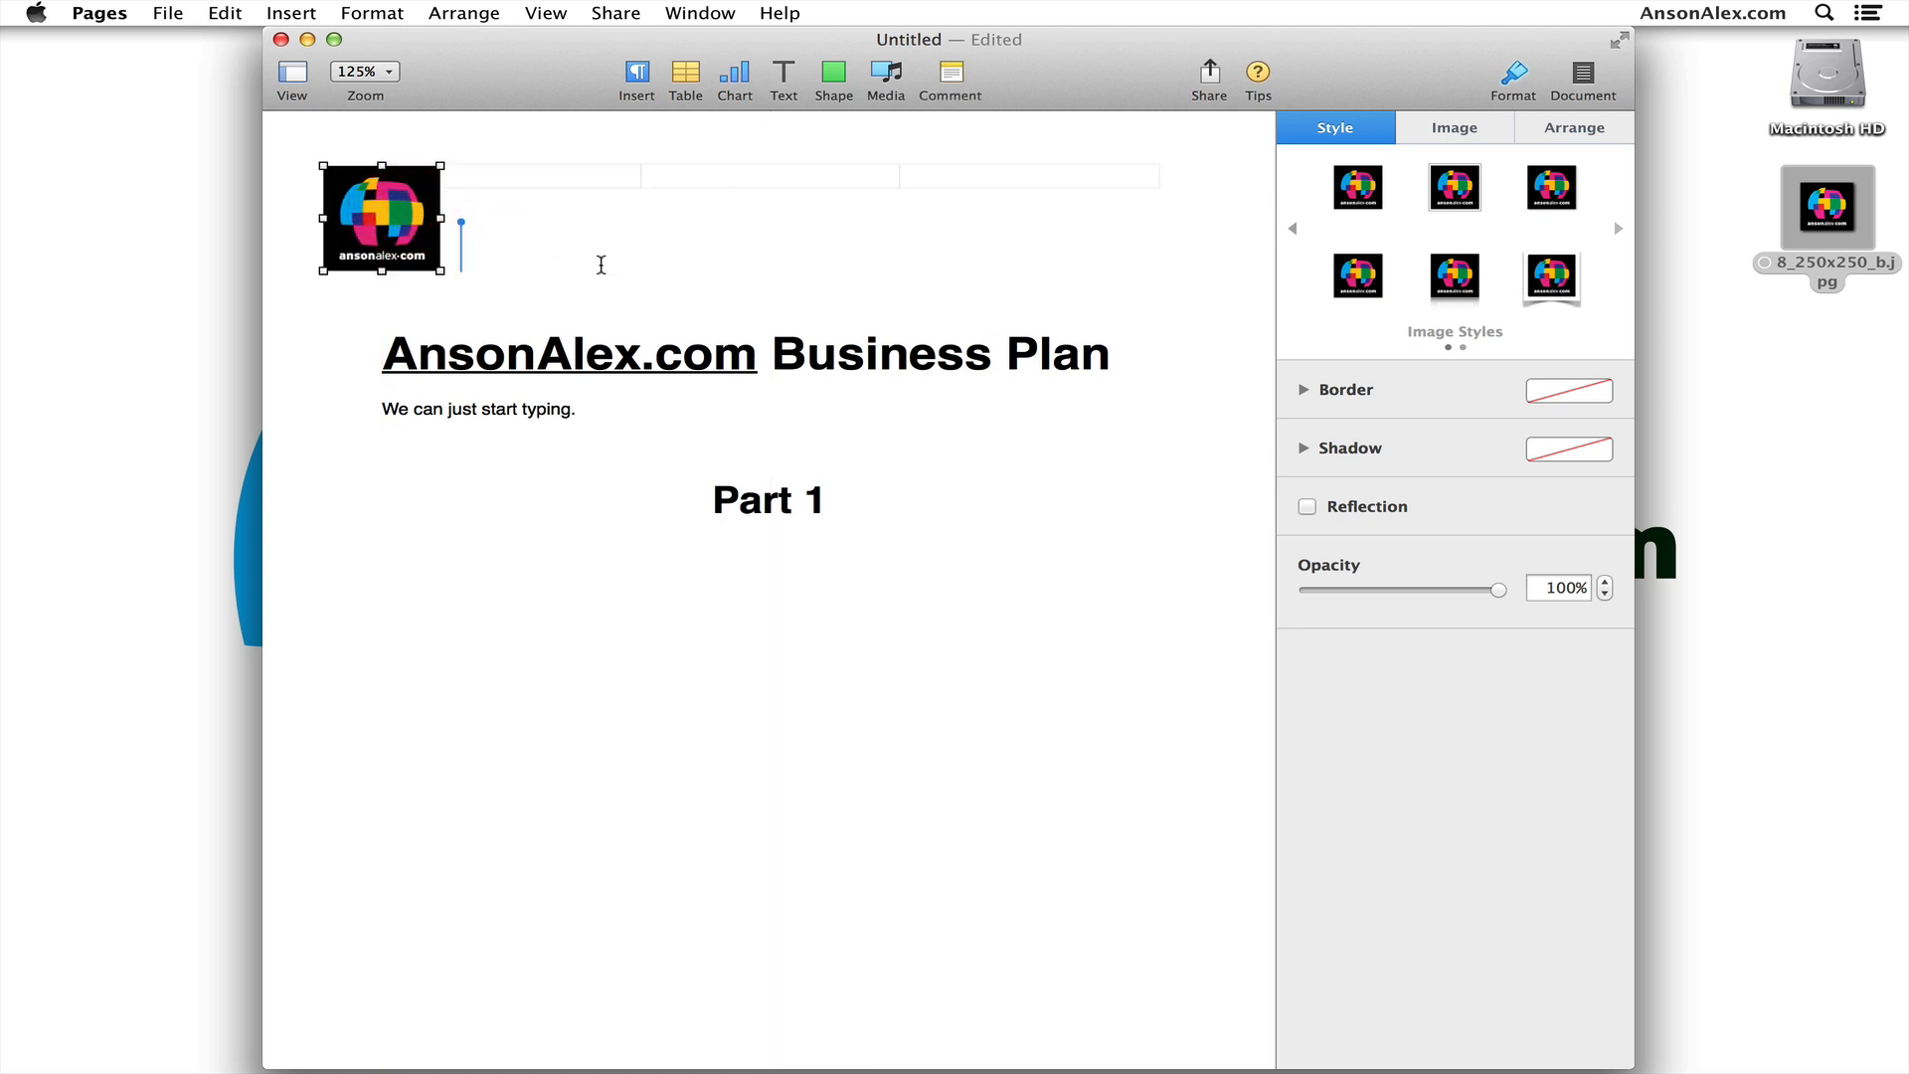
{"action": "left_click", "coordinate": [596, 265]}
Add a body line below "Part 1" and insert a table with a green header row and gray header column there
{"action": "left_click", "coordinate": [854, 502]}
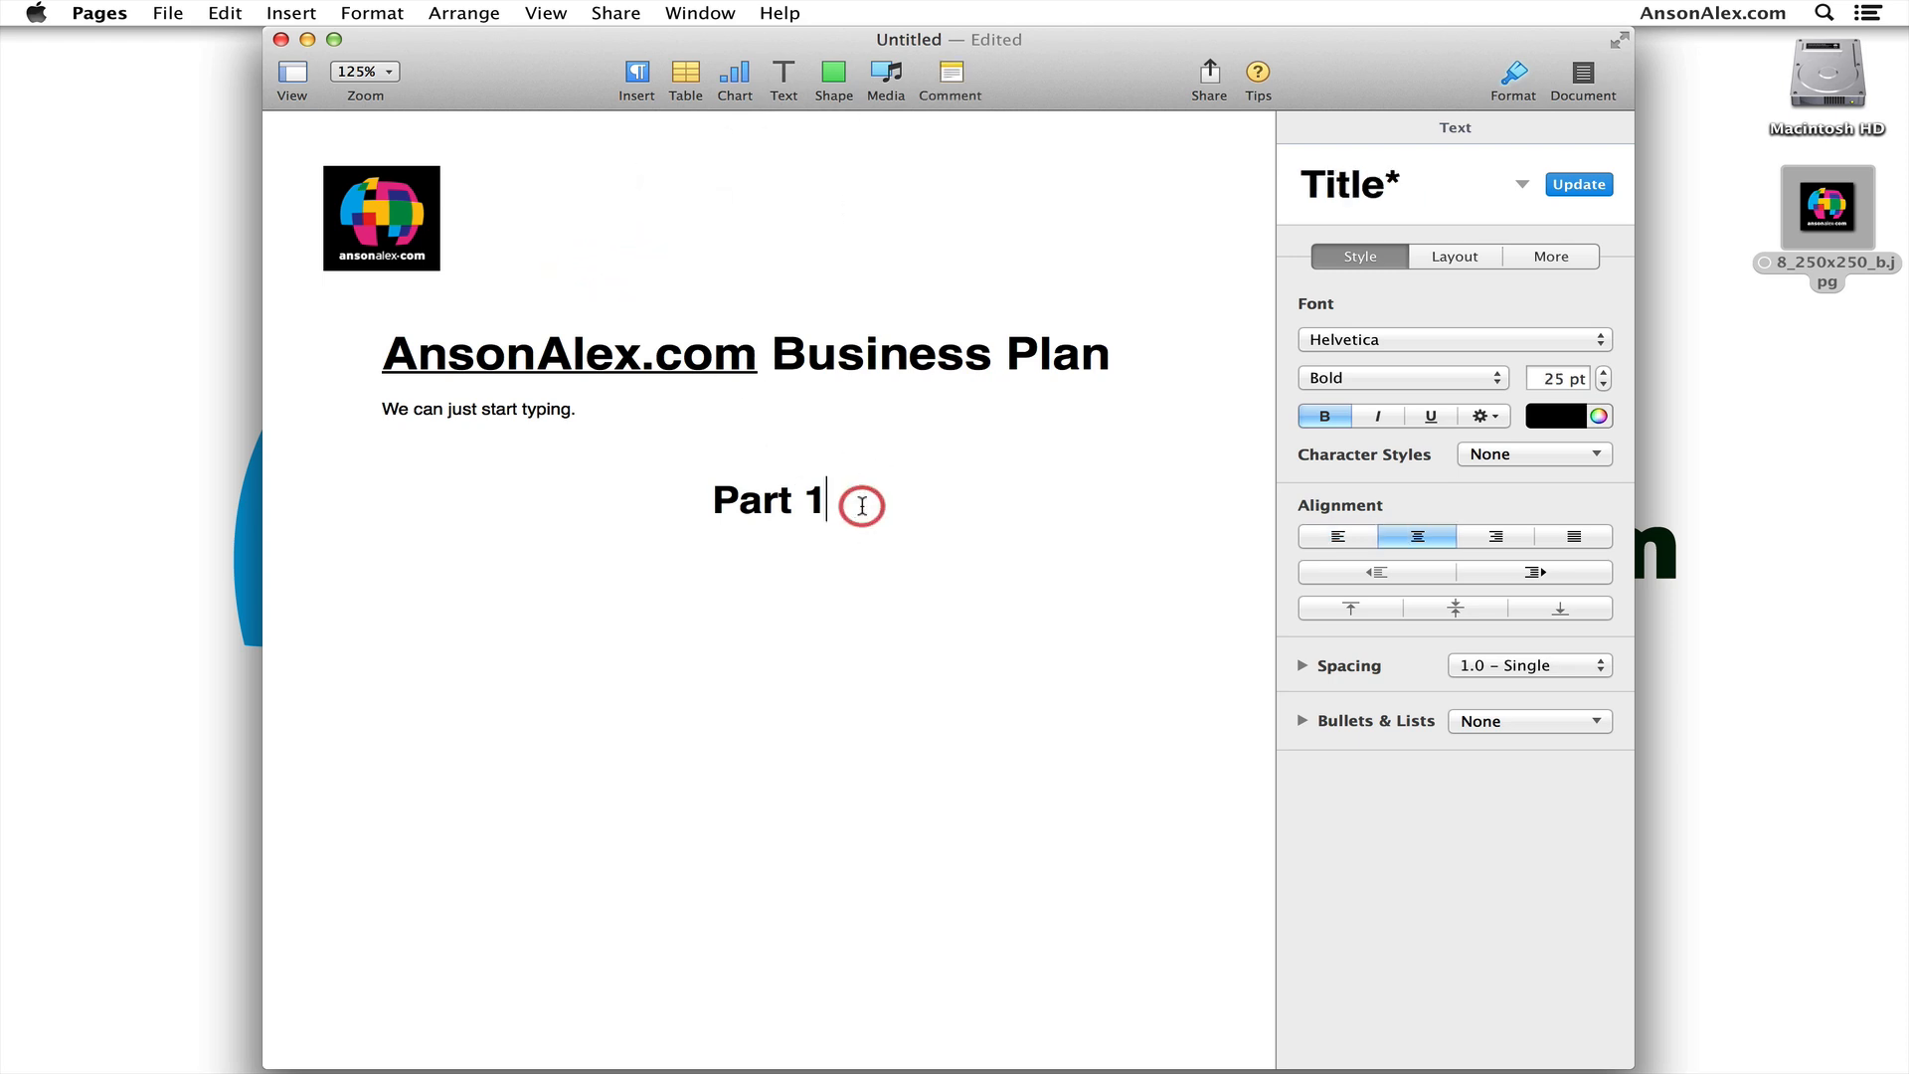
{"action": "key", "text": "Return"}
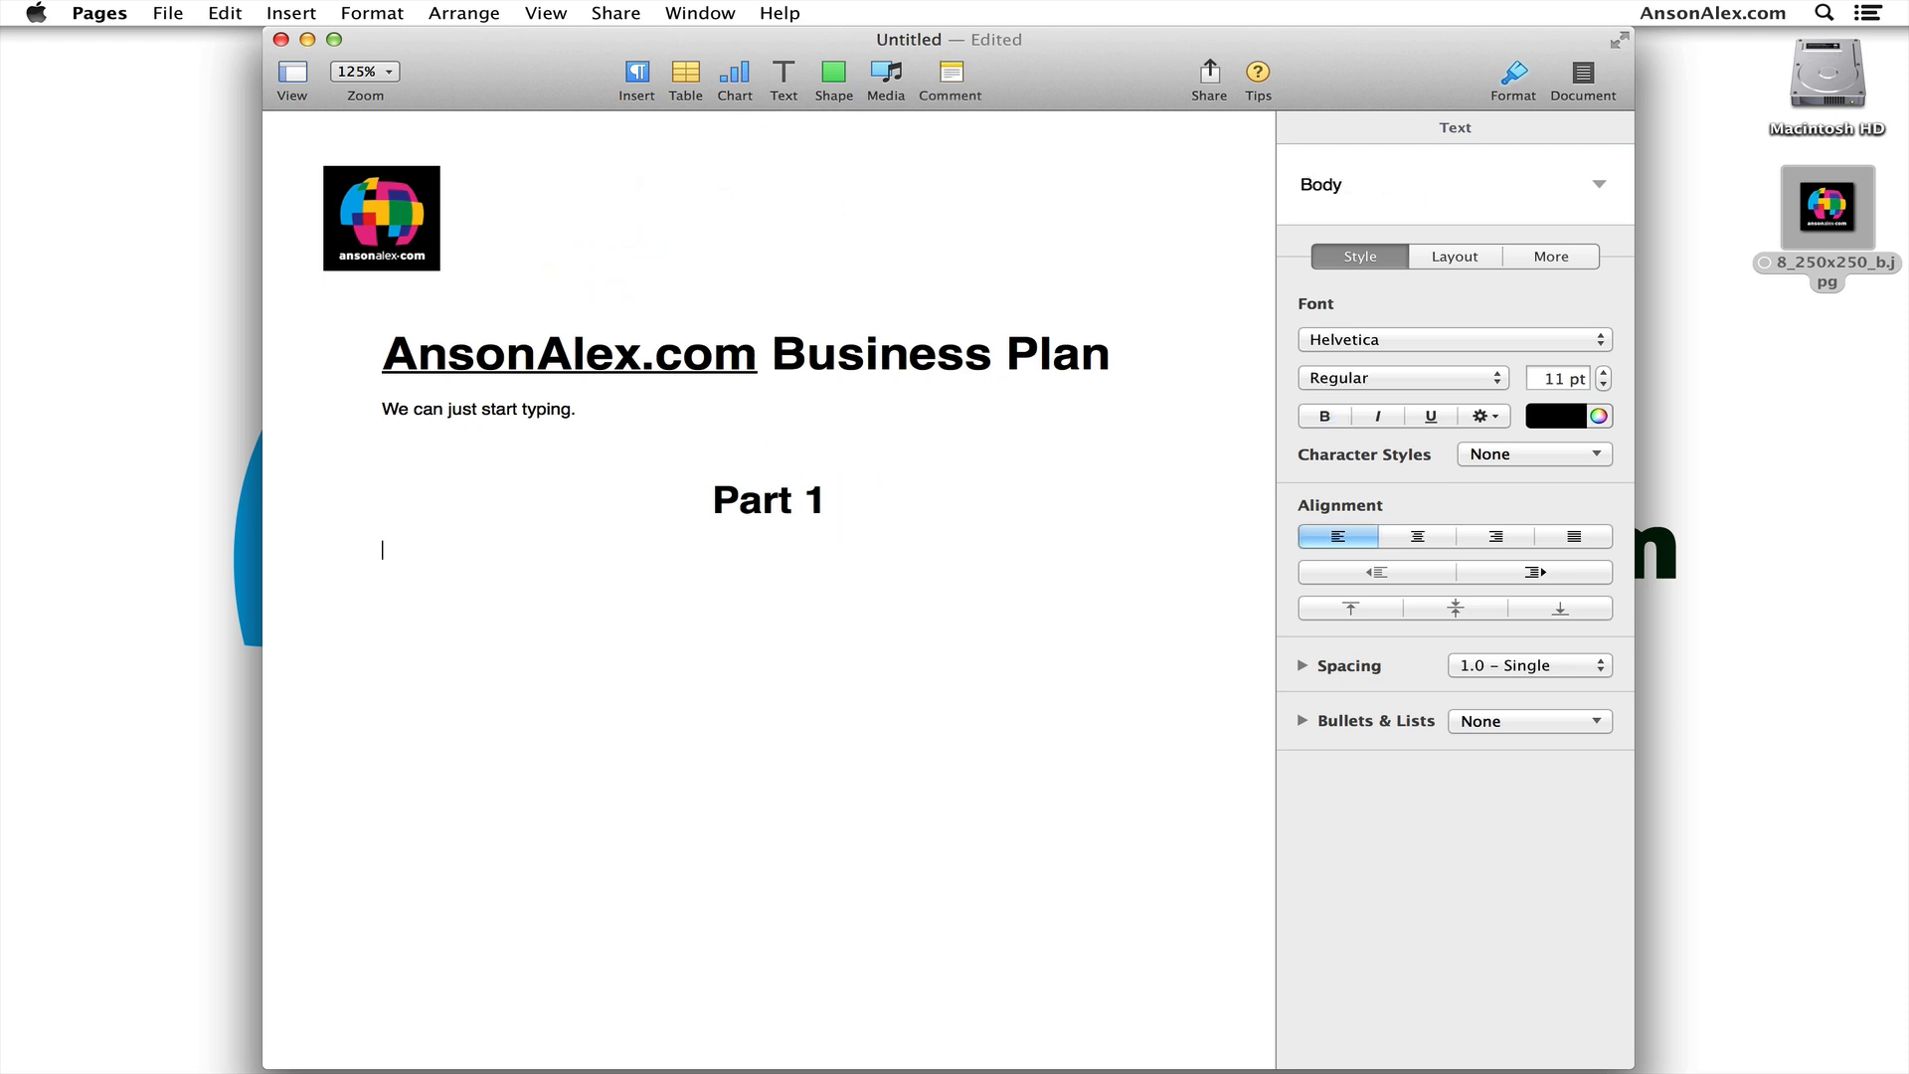
{"action": "left_click", "coordinate": [689, 75]}
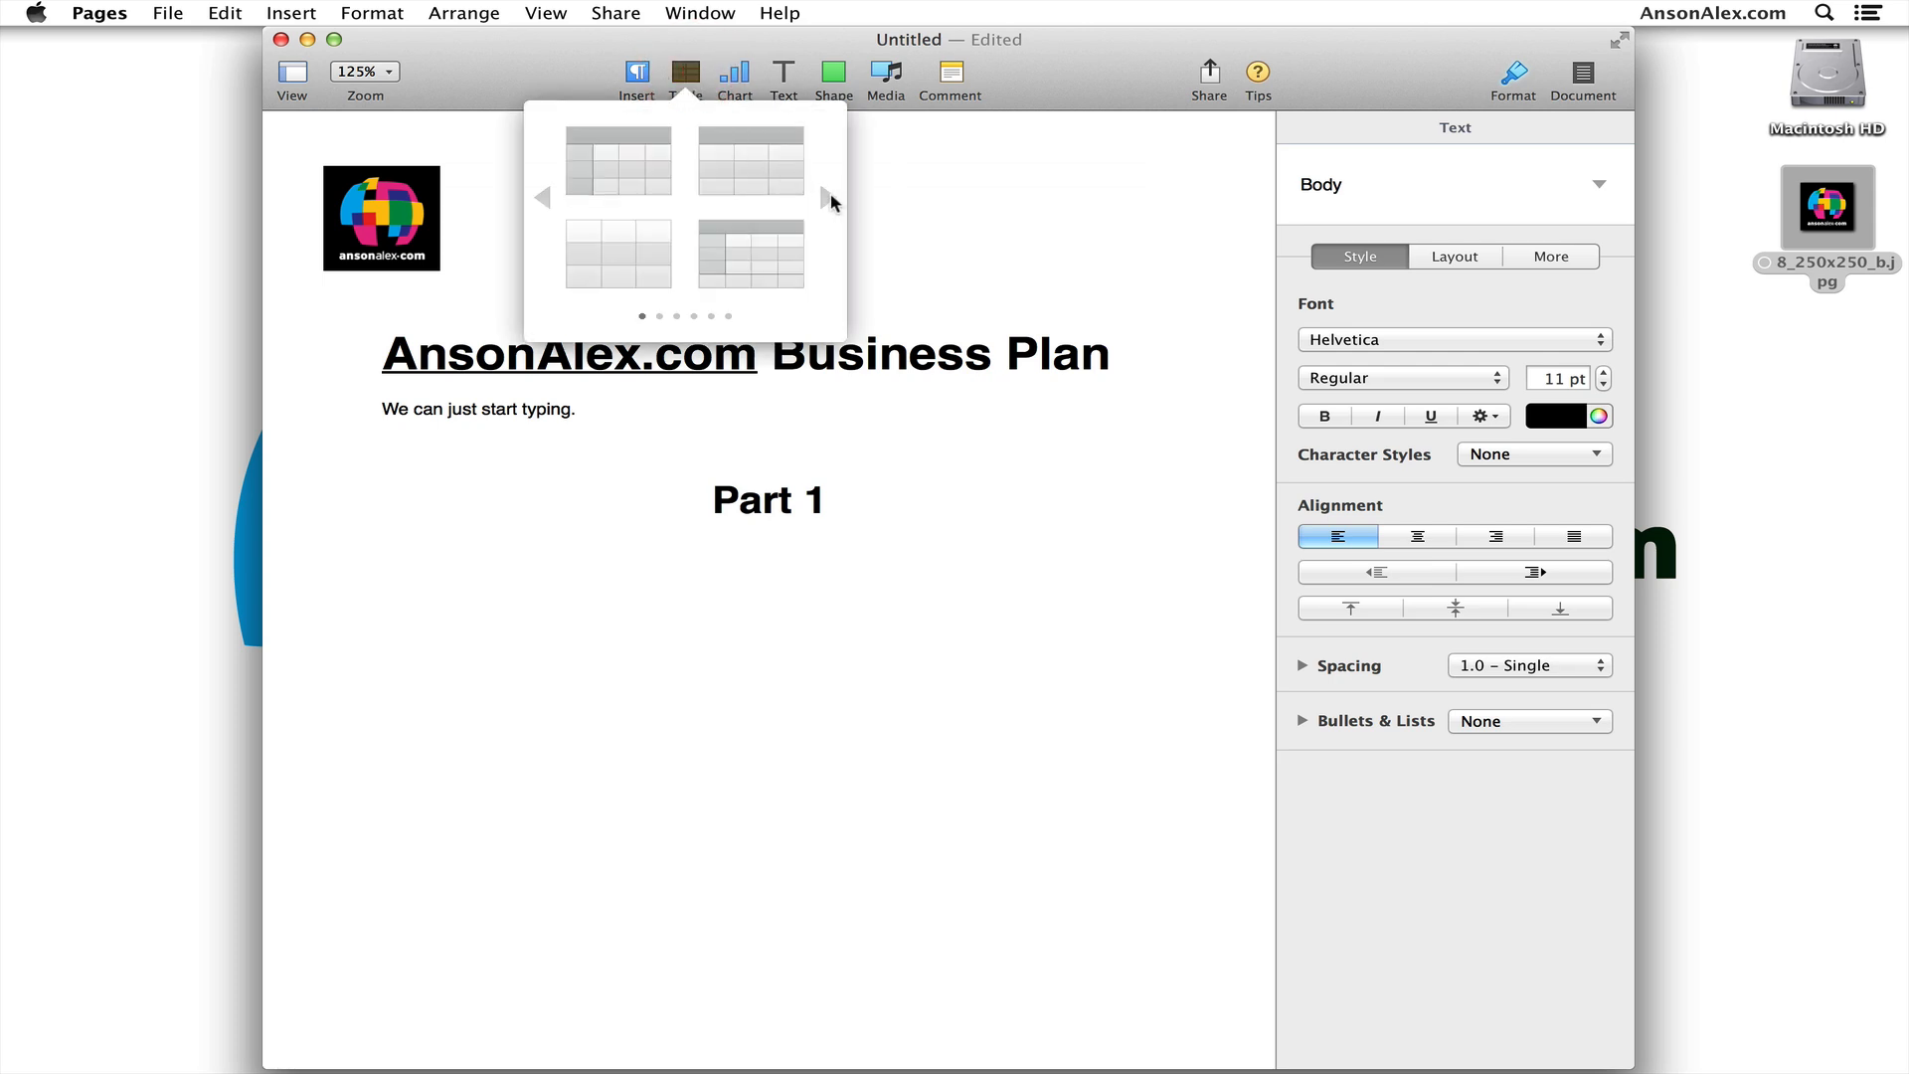
{"action": "left_click", "coordinate": [828, 198]}
{"action": "left_click", "coordinate": [831, 199]}
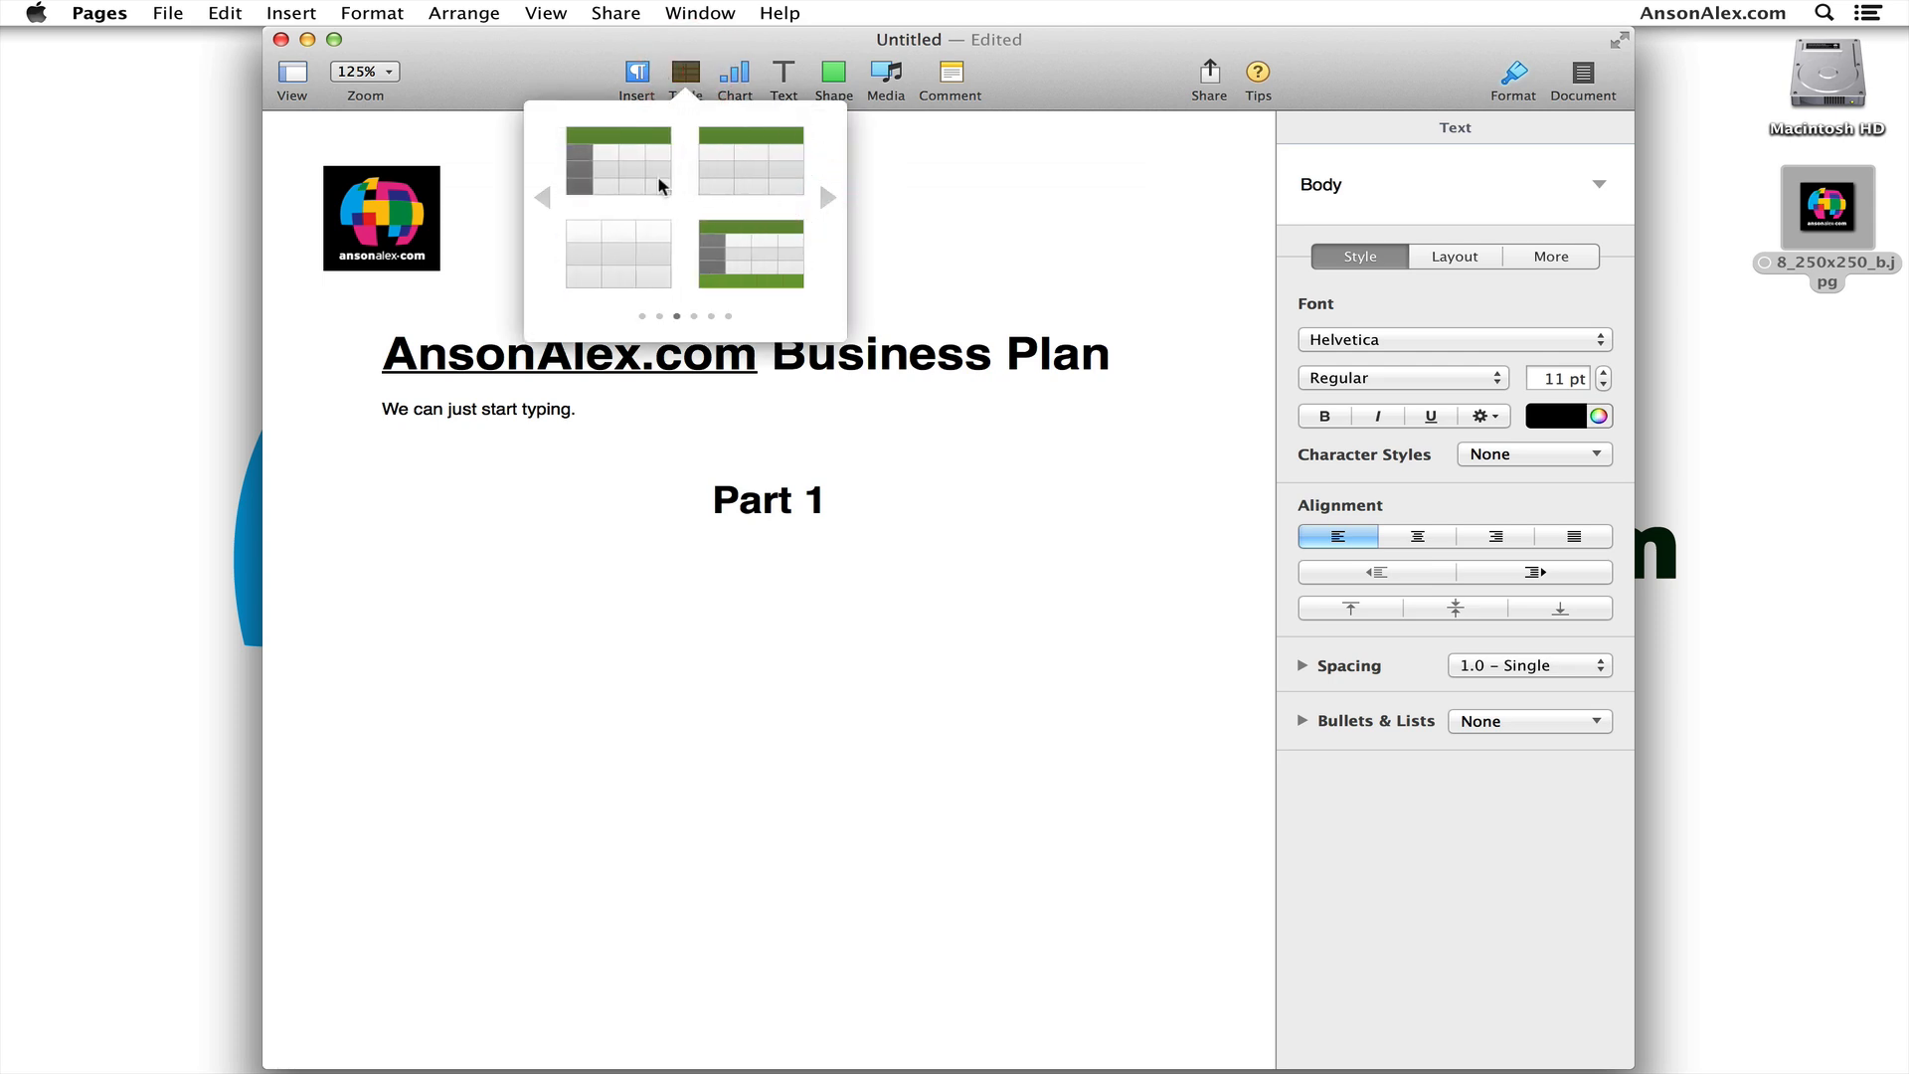
{"action": "left_click", "coordinate": [652, 178]}
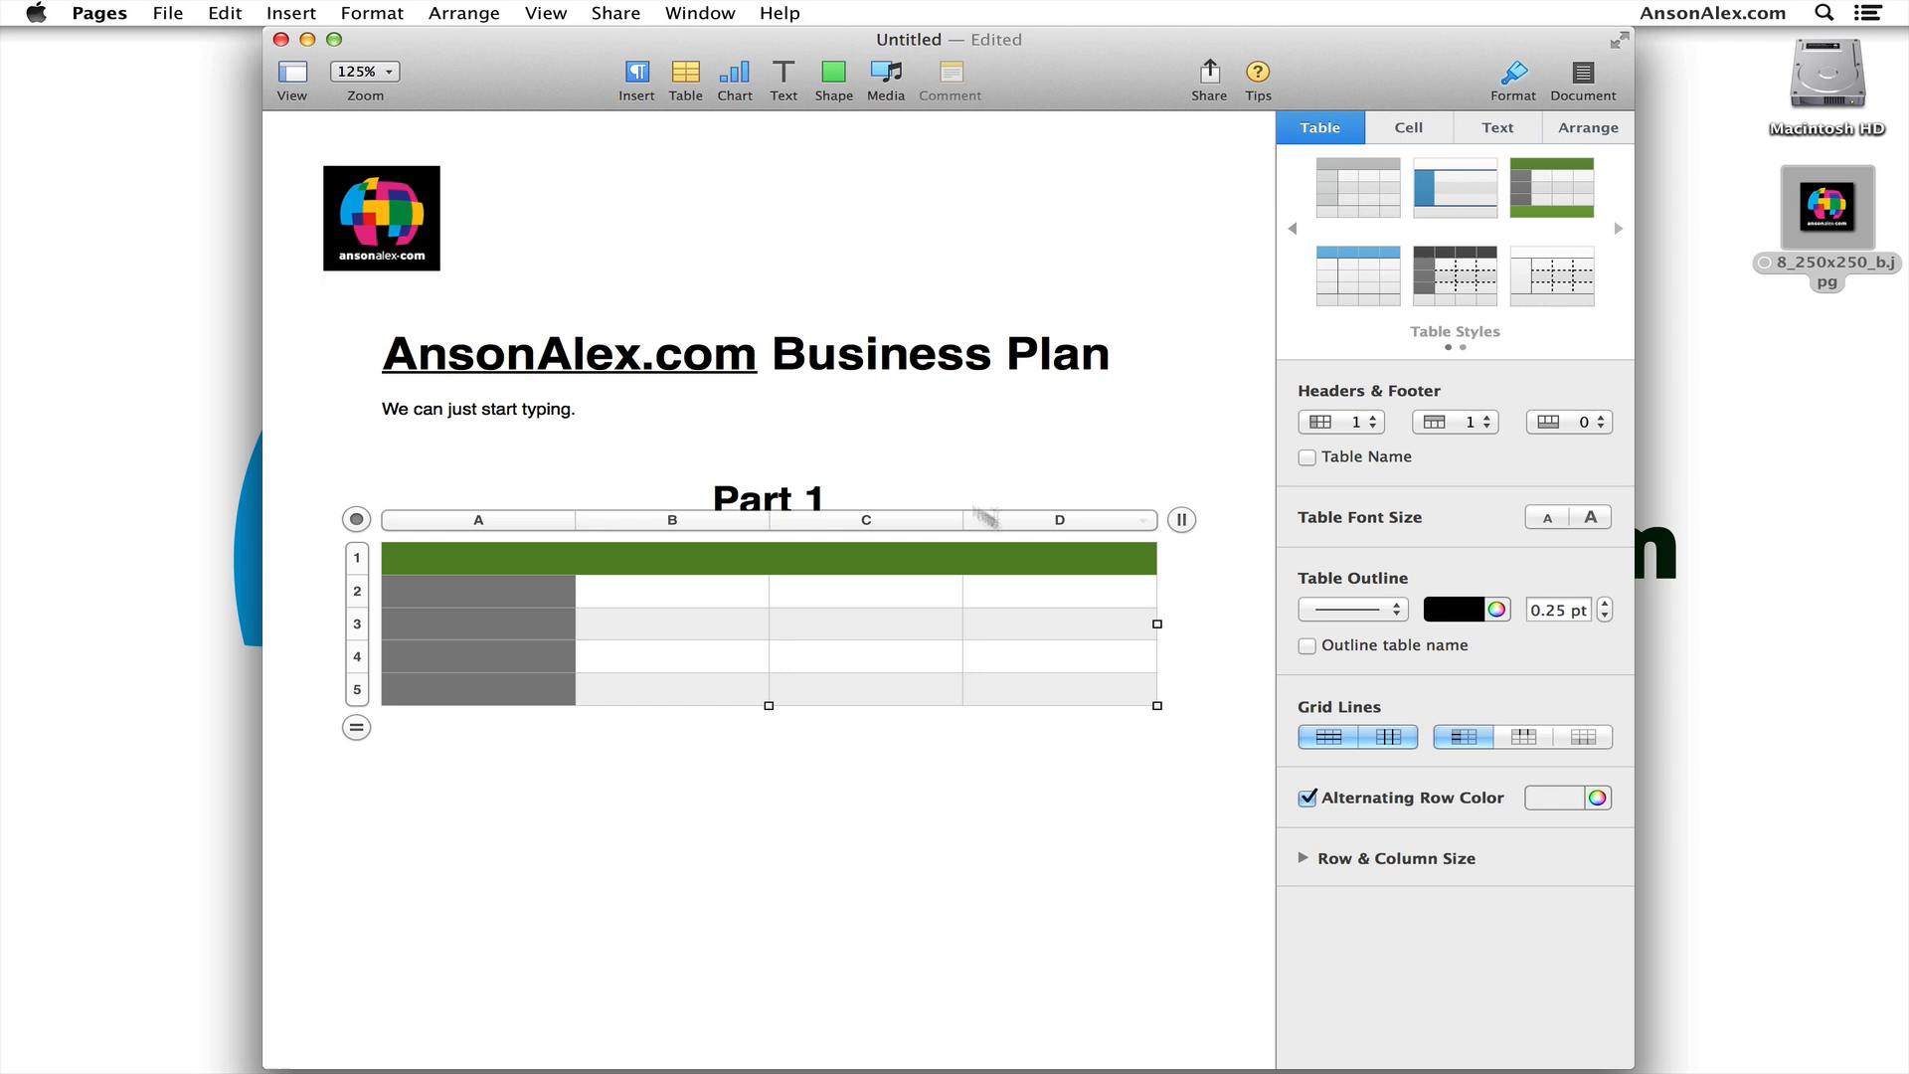
{"action": "left_click", "coordinate": [671, 833]}
Extend the table below "Part 1" to 10 rows
{"action": "left_click", "coordinate": [827, 633]}
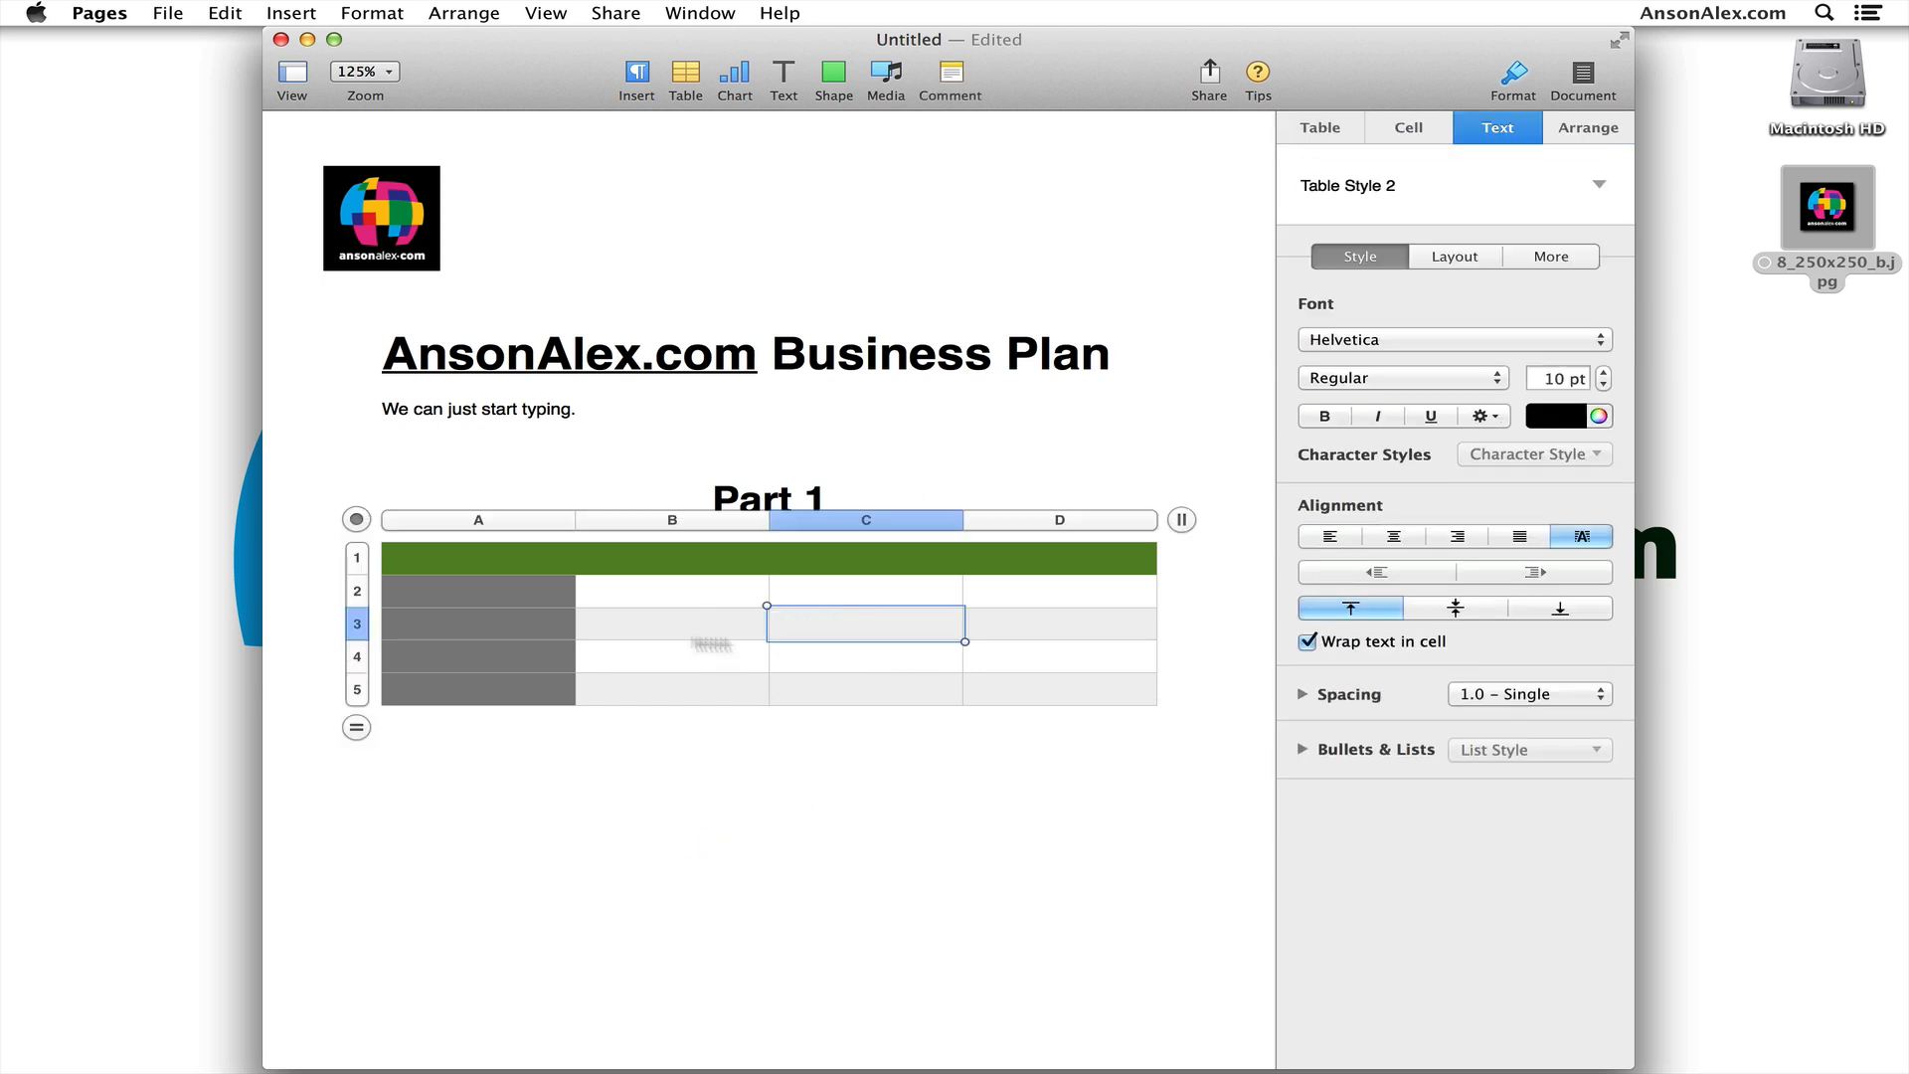
{"action": "left_click", "coordinate": [356, 727]}
{"action": "left_click", "coordinate": [366, 727]}
{"action": "left_click", "coordinate": [366, 727]}
{"action": "left_click", "coordinate": [366, 726]}
{"action": "left_click", "coordinate": [366, 727]}
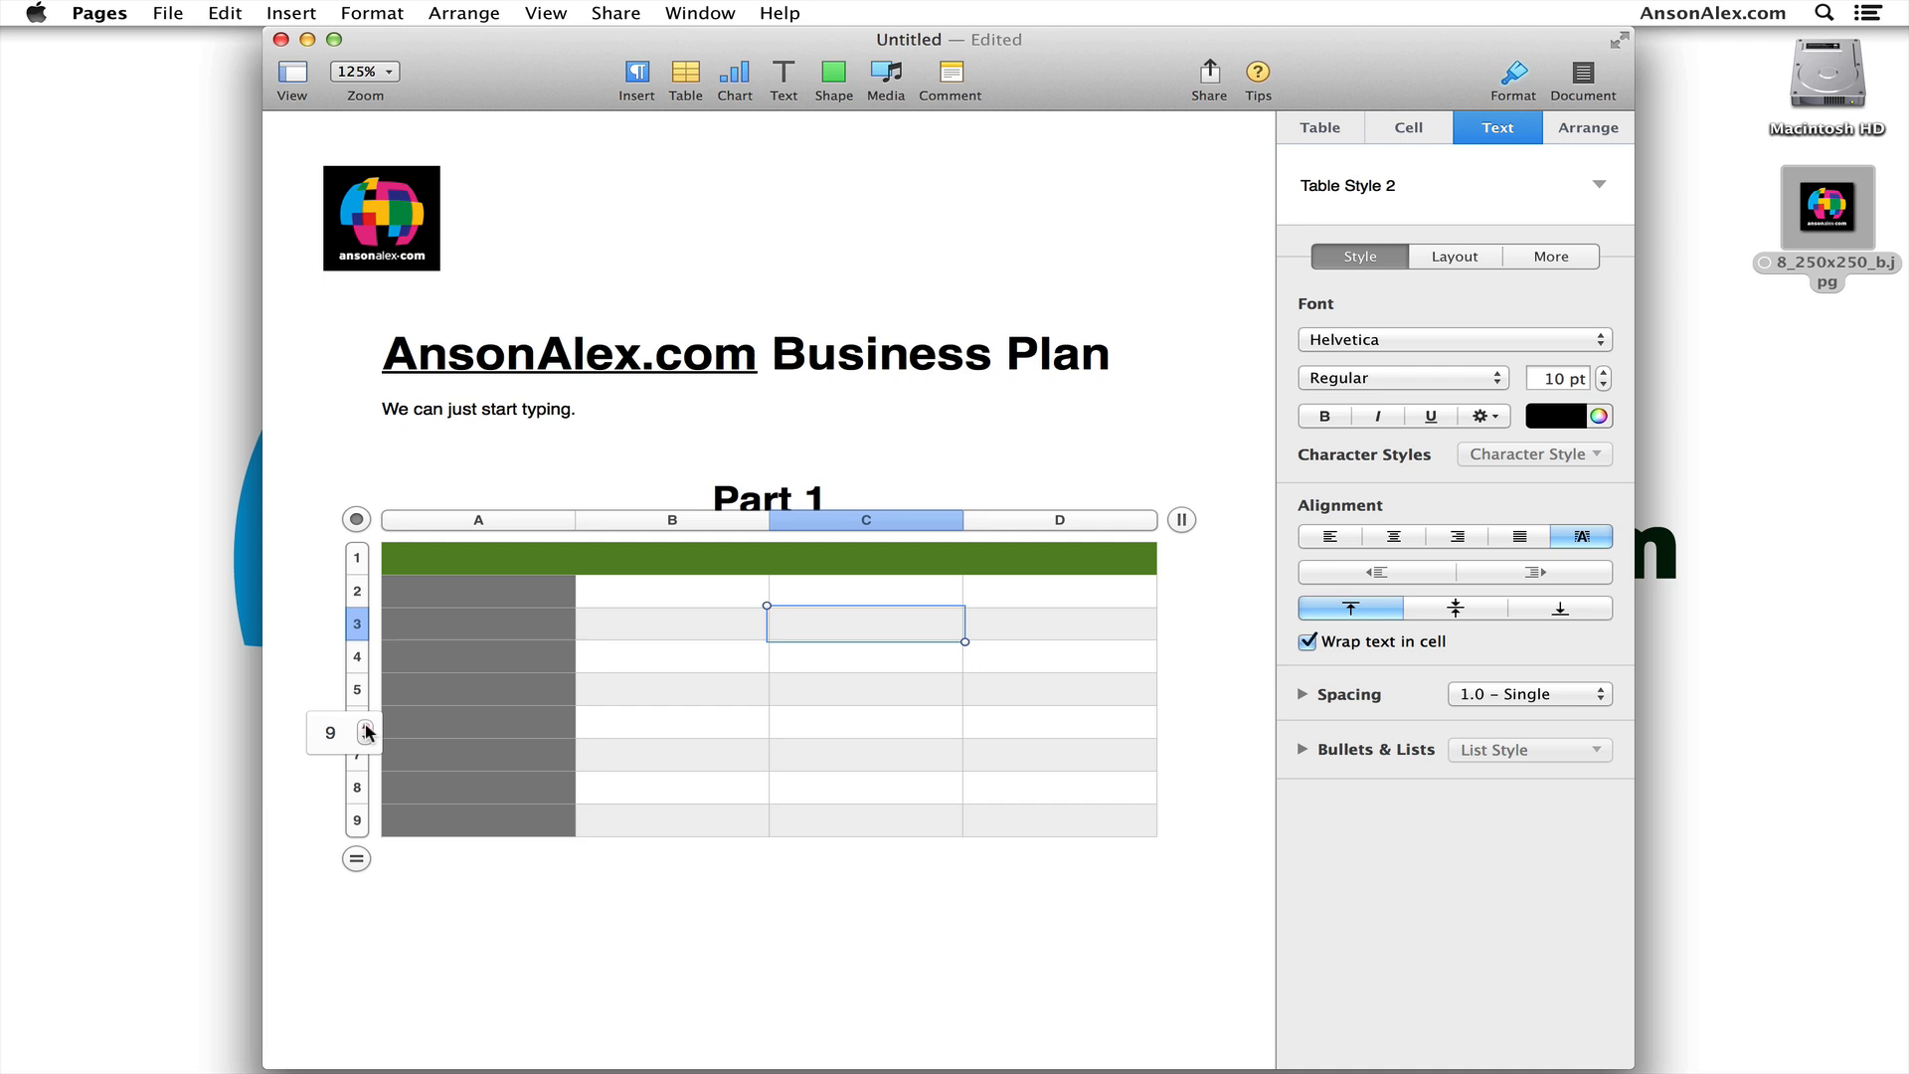
{"action": "left_click", "coordinate": [366, 727]}
Try a fifth table column, reduce the table to 3 columns, and deselect it
{"action": "left_click", "coordinate": [1181, 519]}
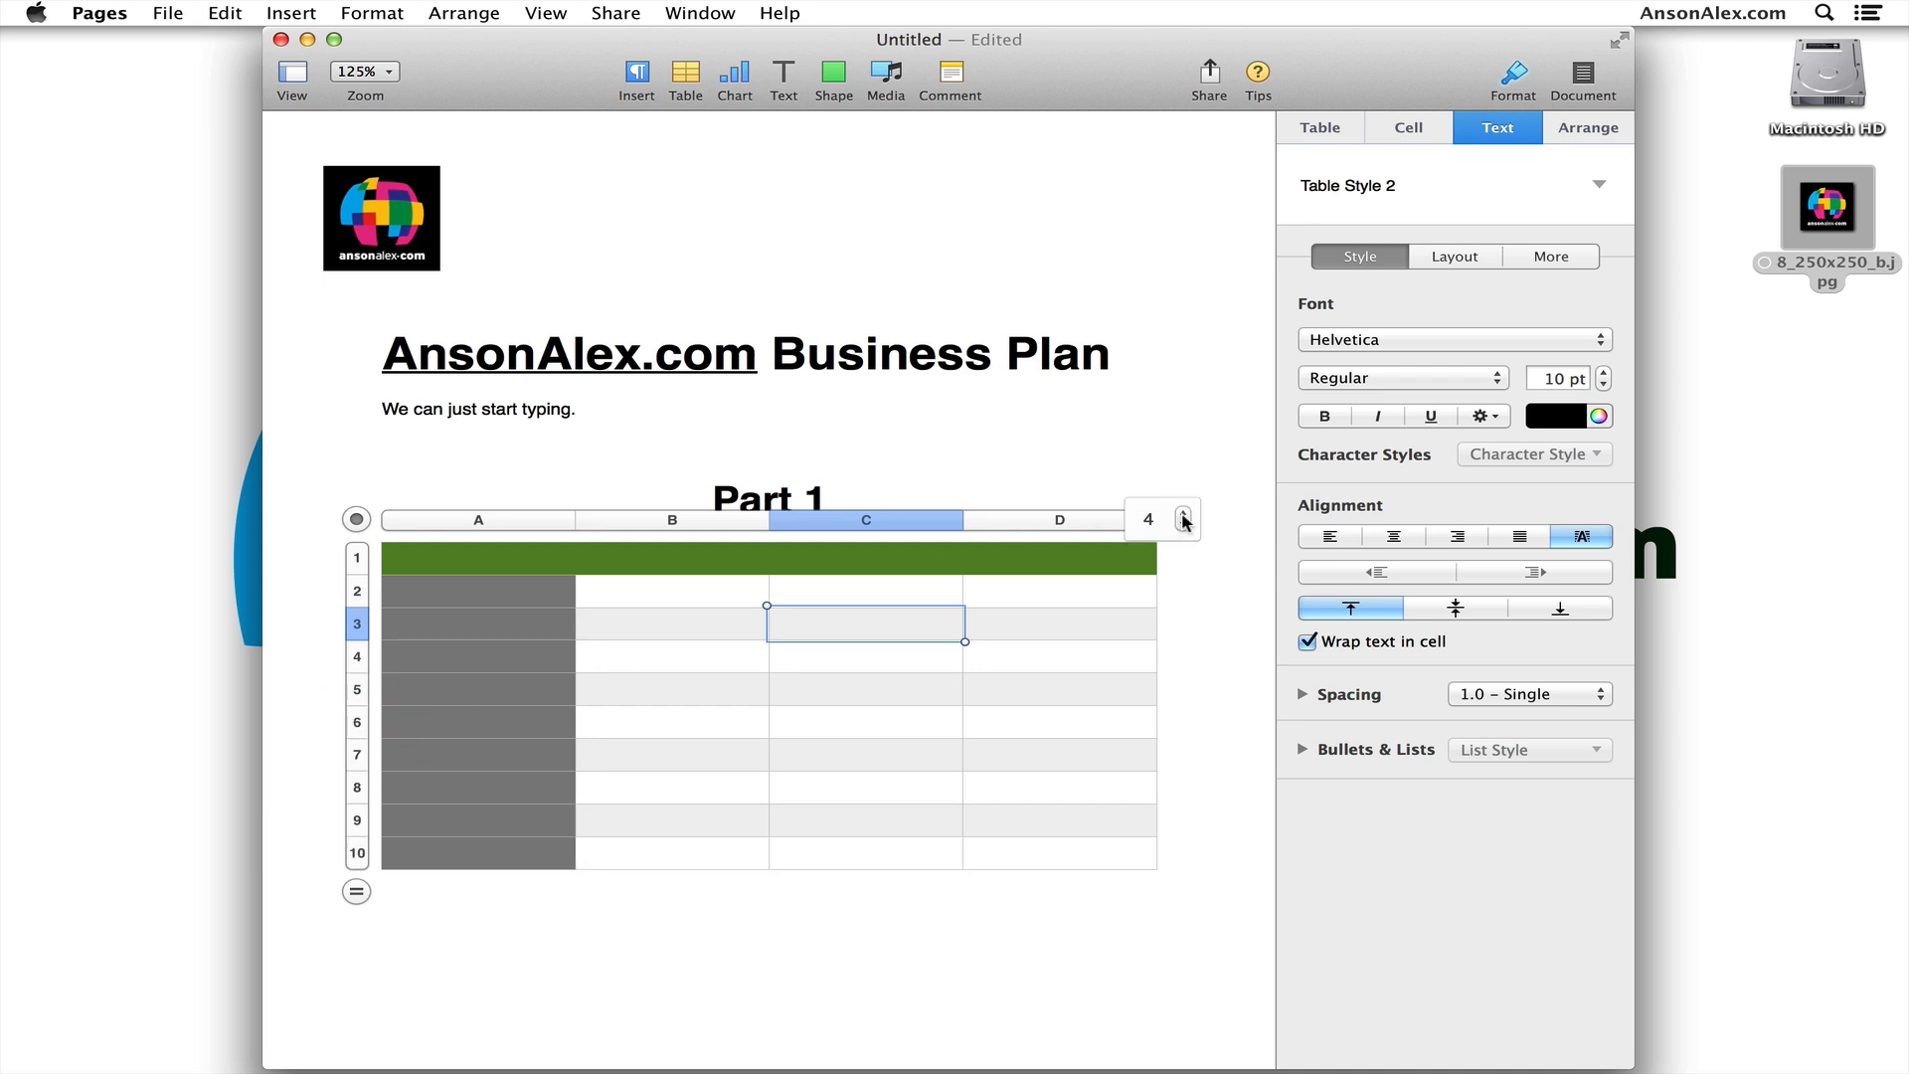
{"action": "left_click", "coordinate": [1183, 512]}
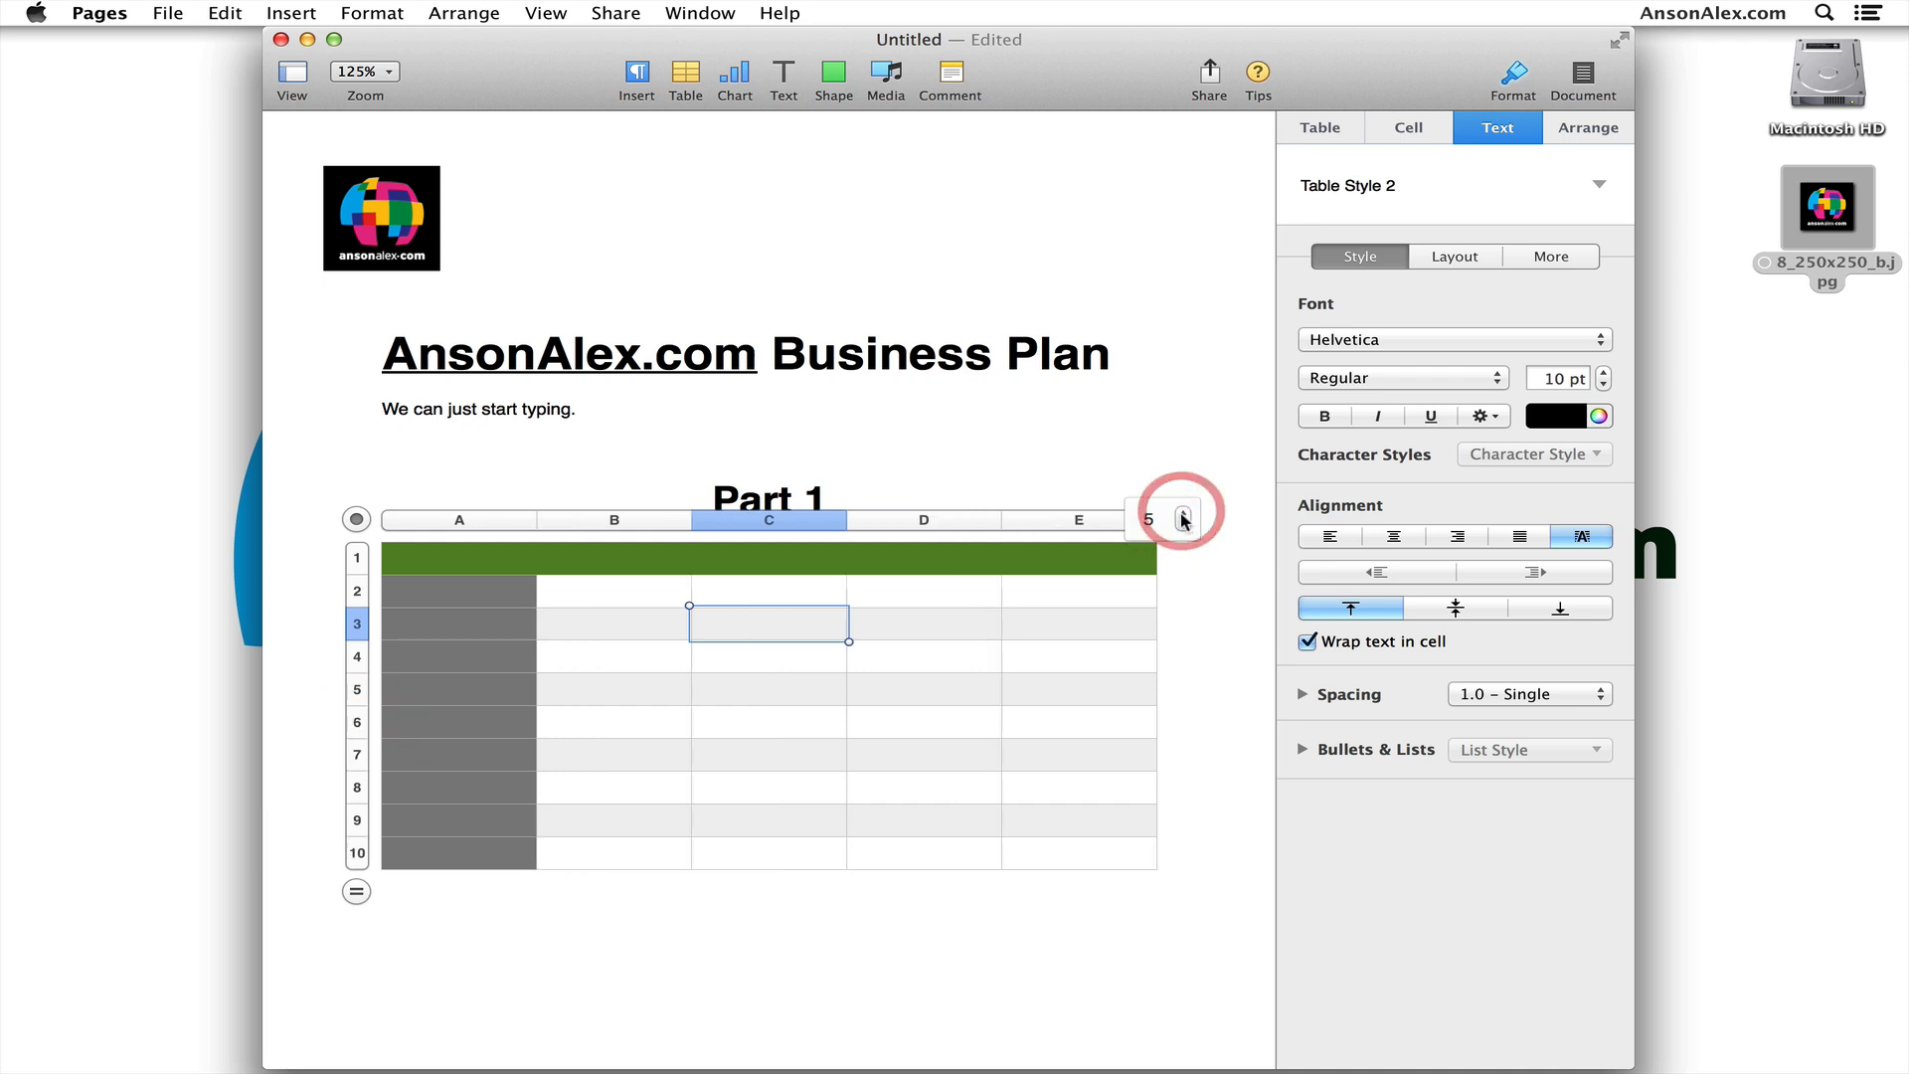
{"action": "left_click", "coordinate": [1183, 525]}
{"action": "left_click", "coordinate": [1183, 525]}
{"action": "left_click", "coordinate": [1036, 468]}
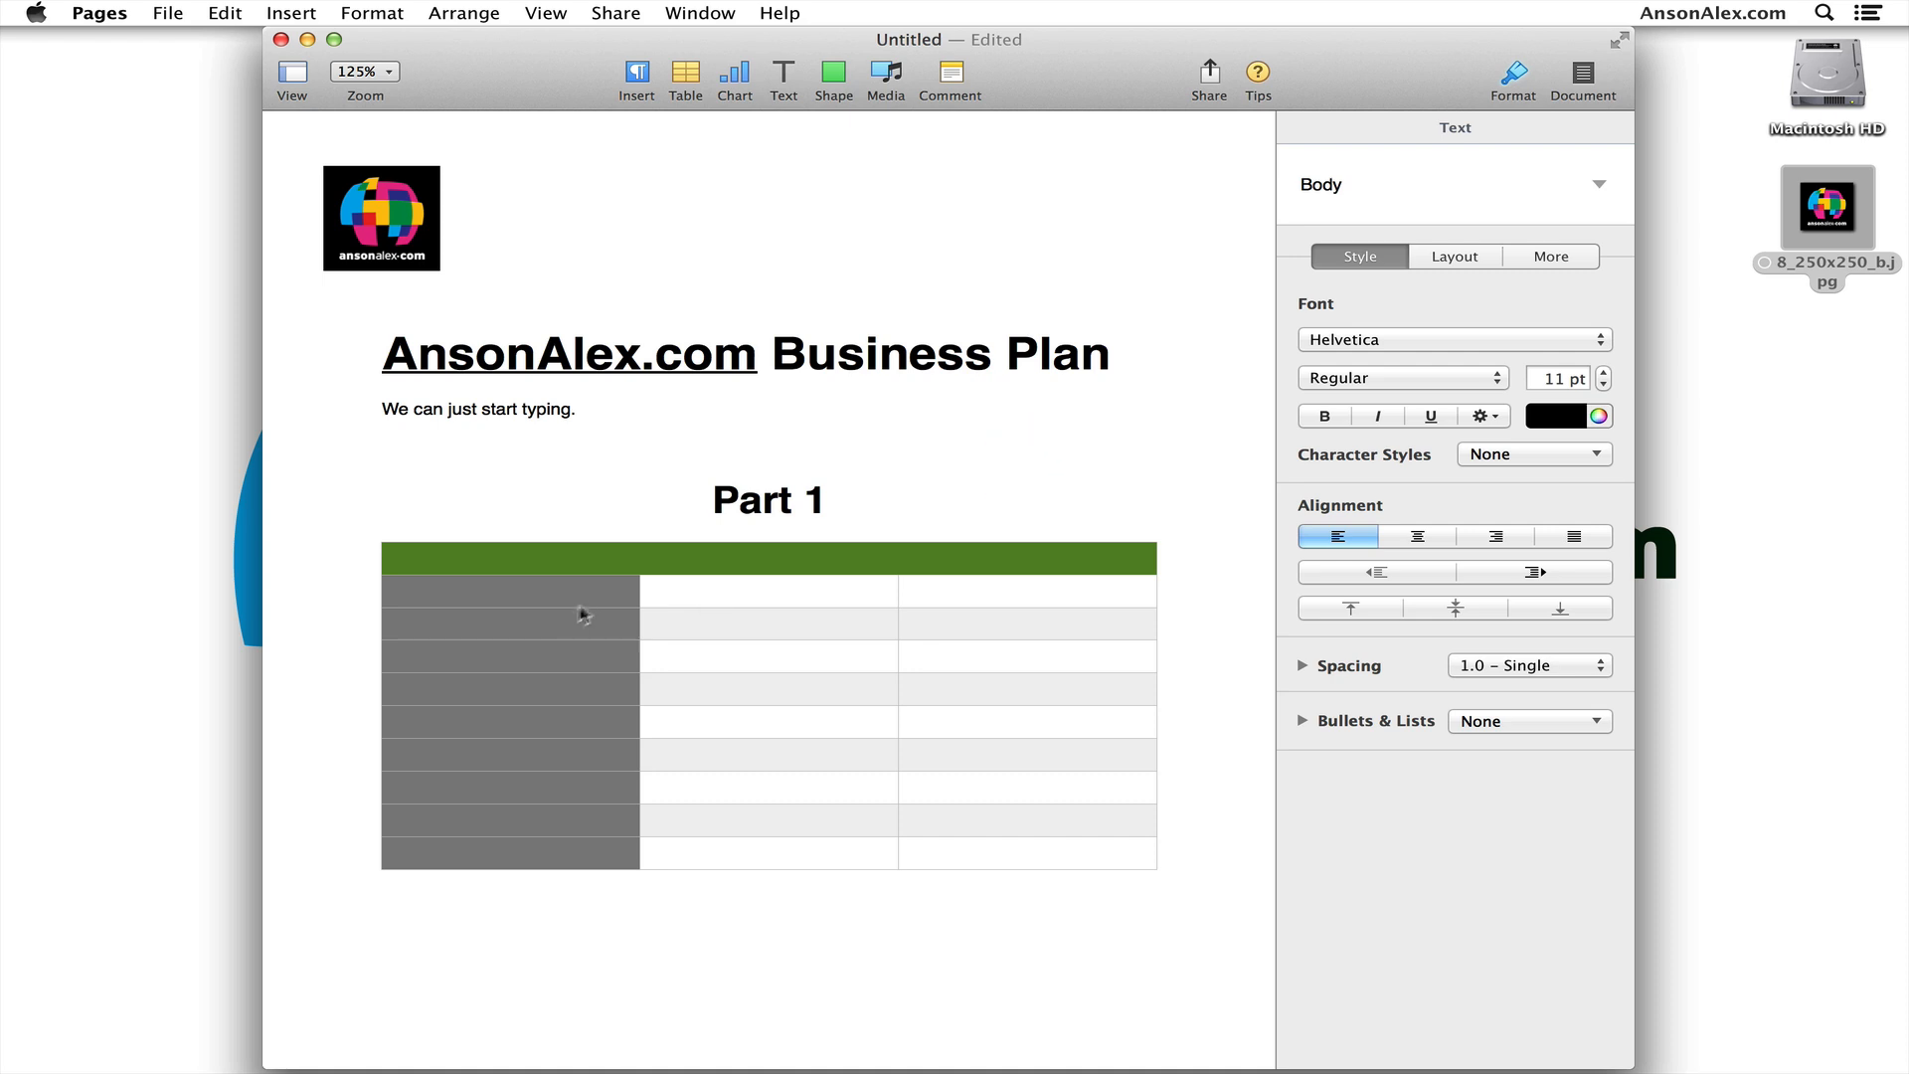
Label the table's second and third header-row cells "Option A" and "Option B", and leave the table
{"action": "left_click", "coordinate": [703, 608]}
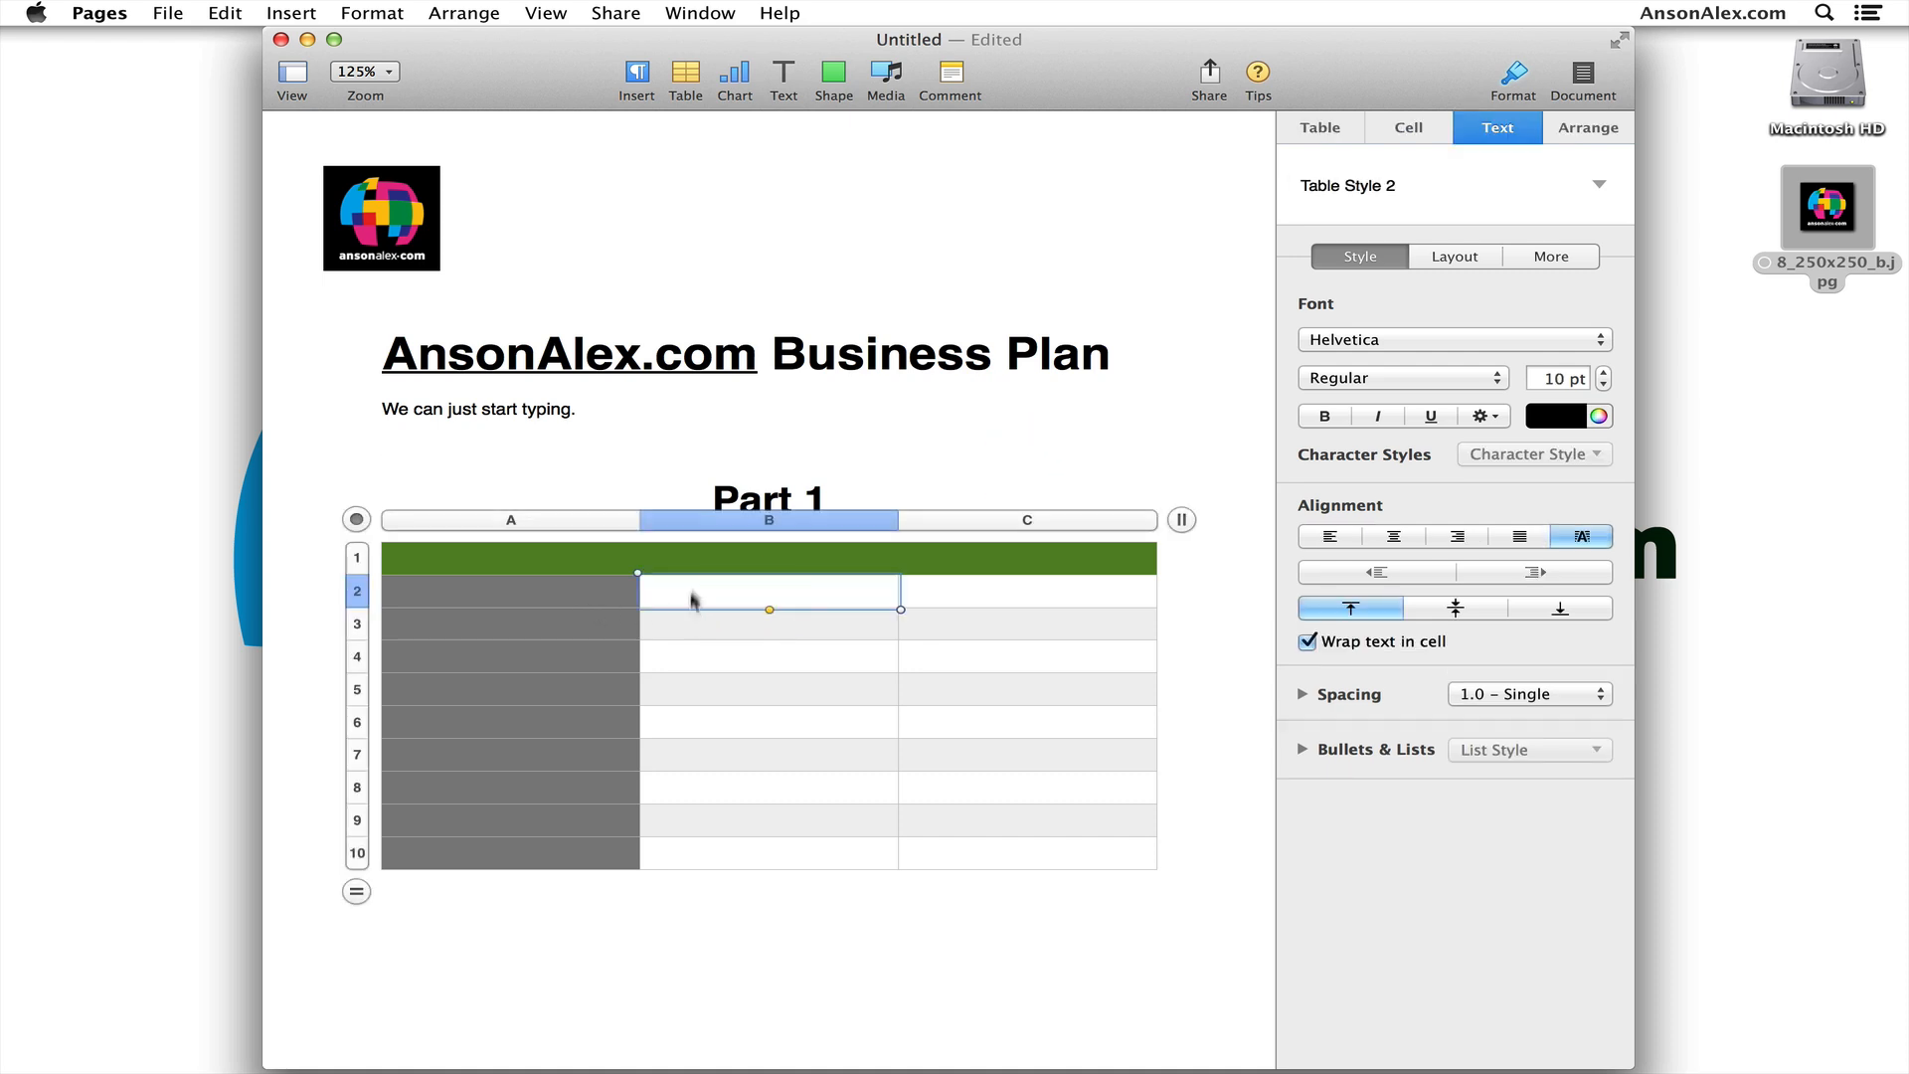
{"action": "left_click", "coordinate": [755, 561]}
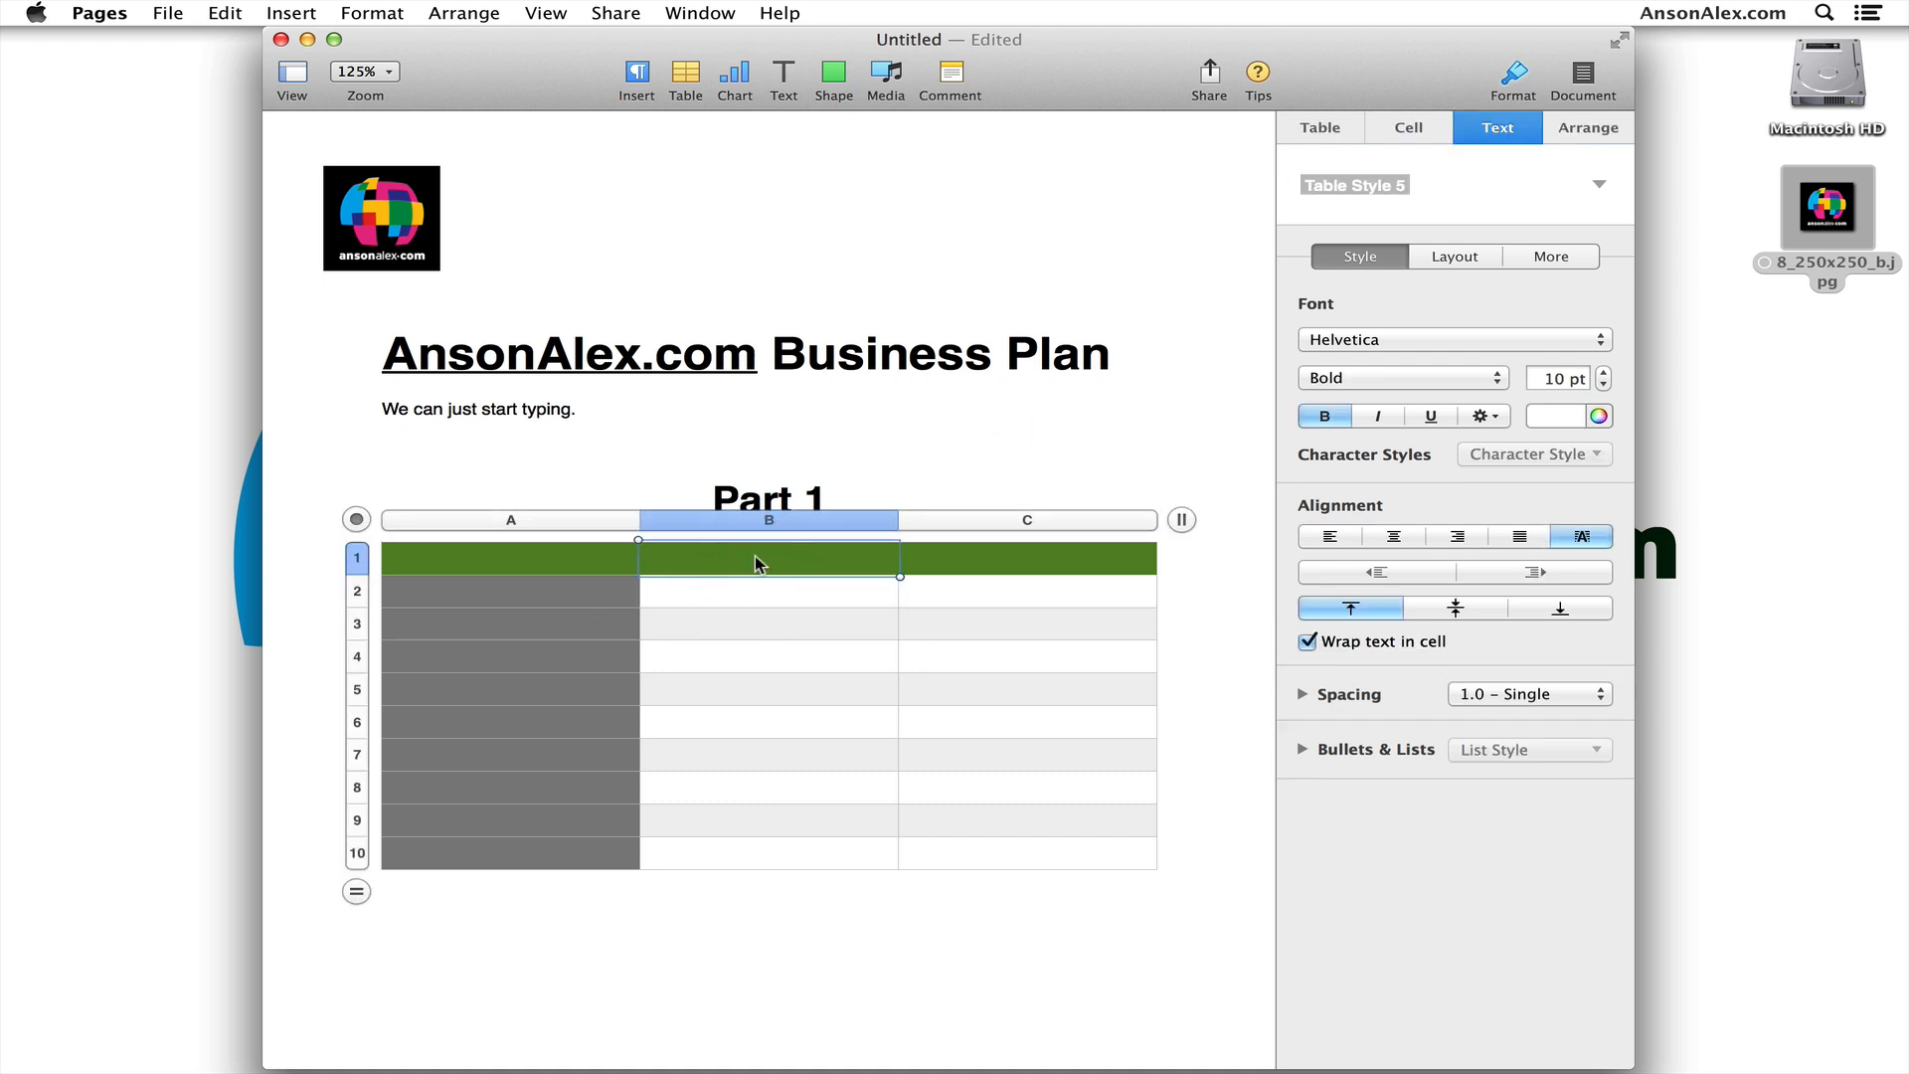
{"action": "type", "text": "Option A"}
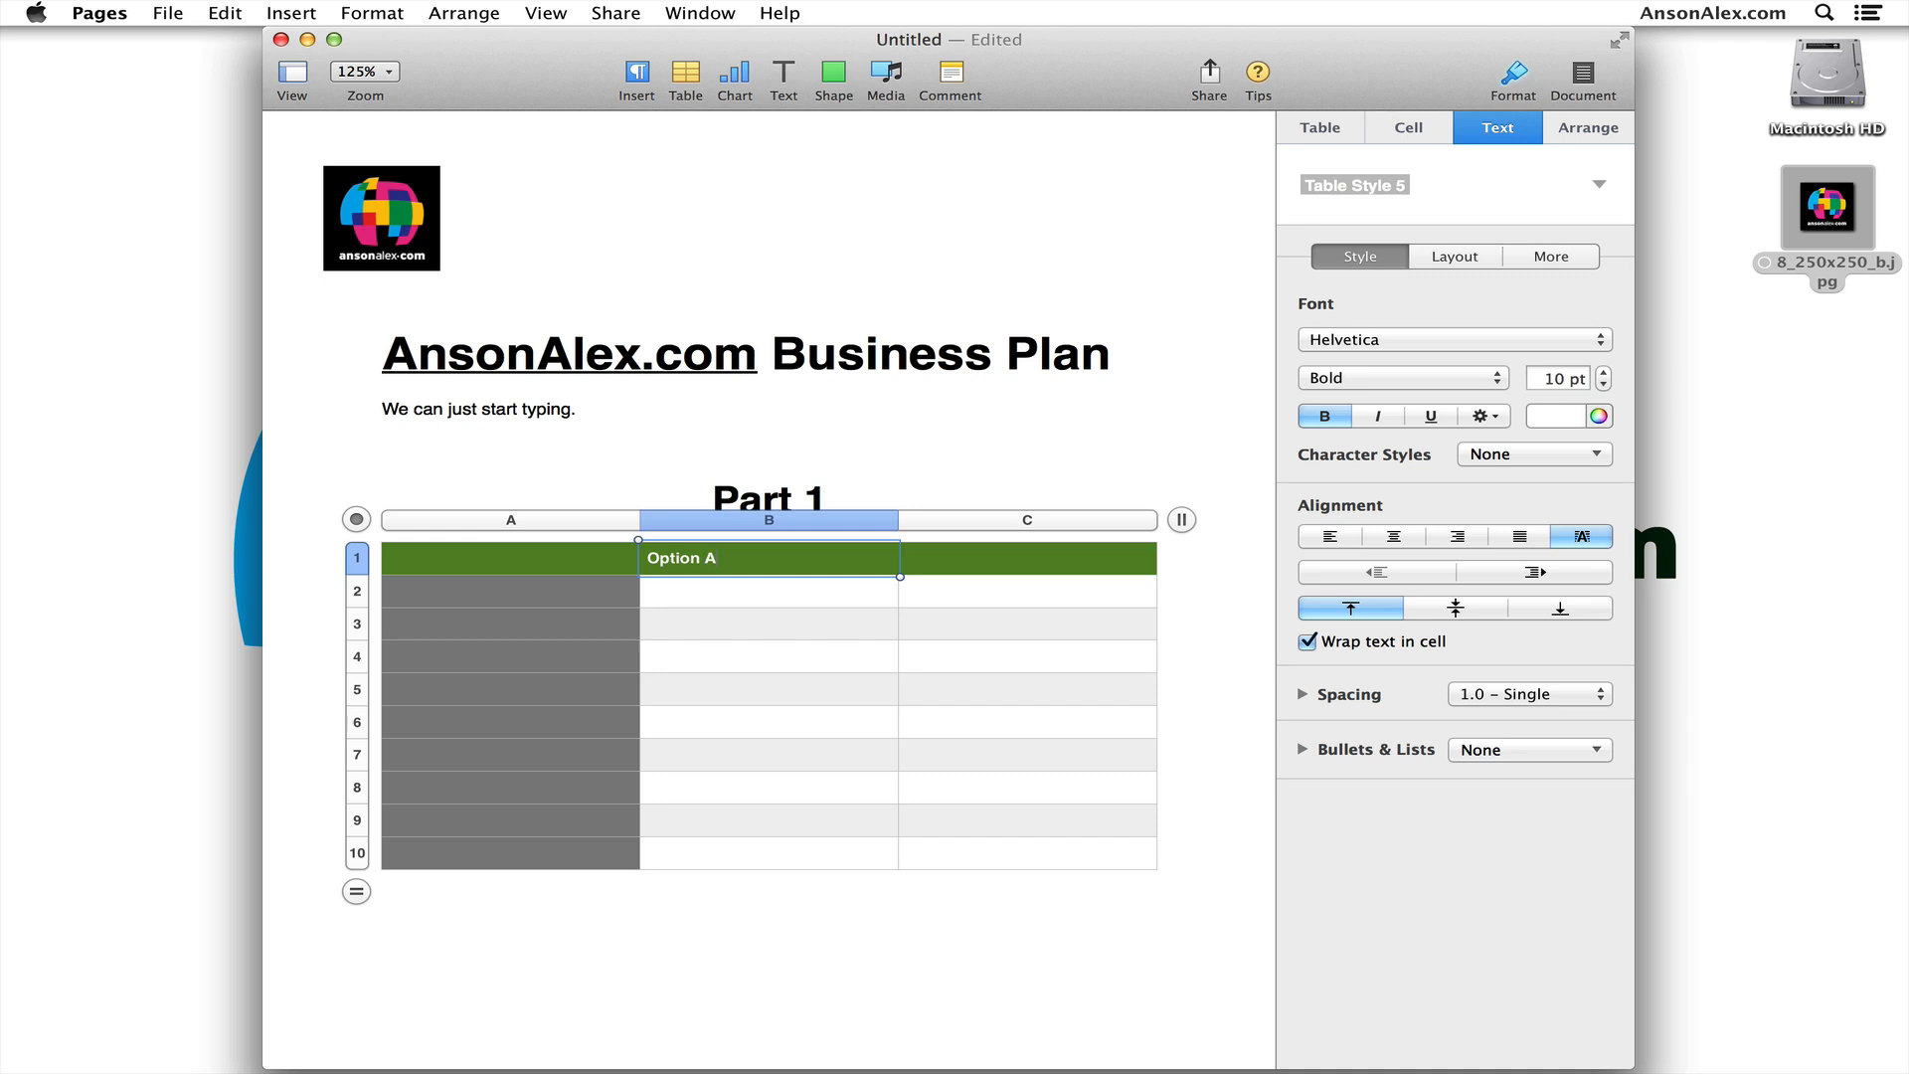
{"action": "key", "text": "Tab"}
{"action": "type", "text": "Opti"}
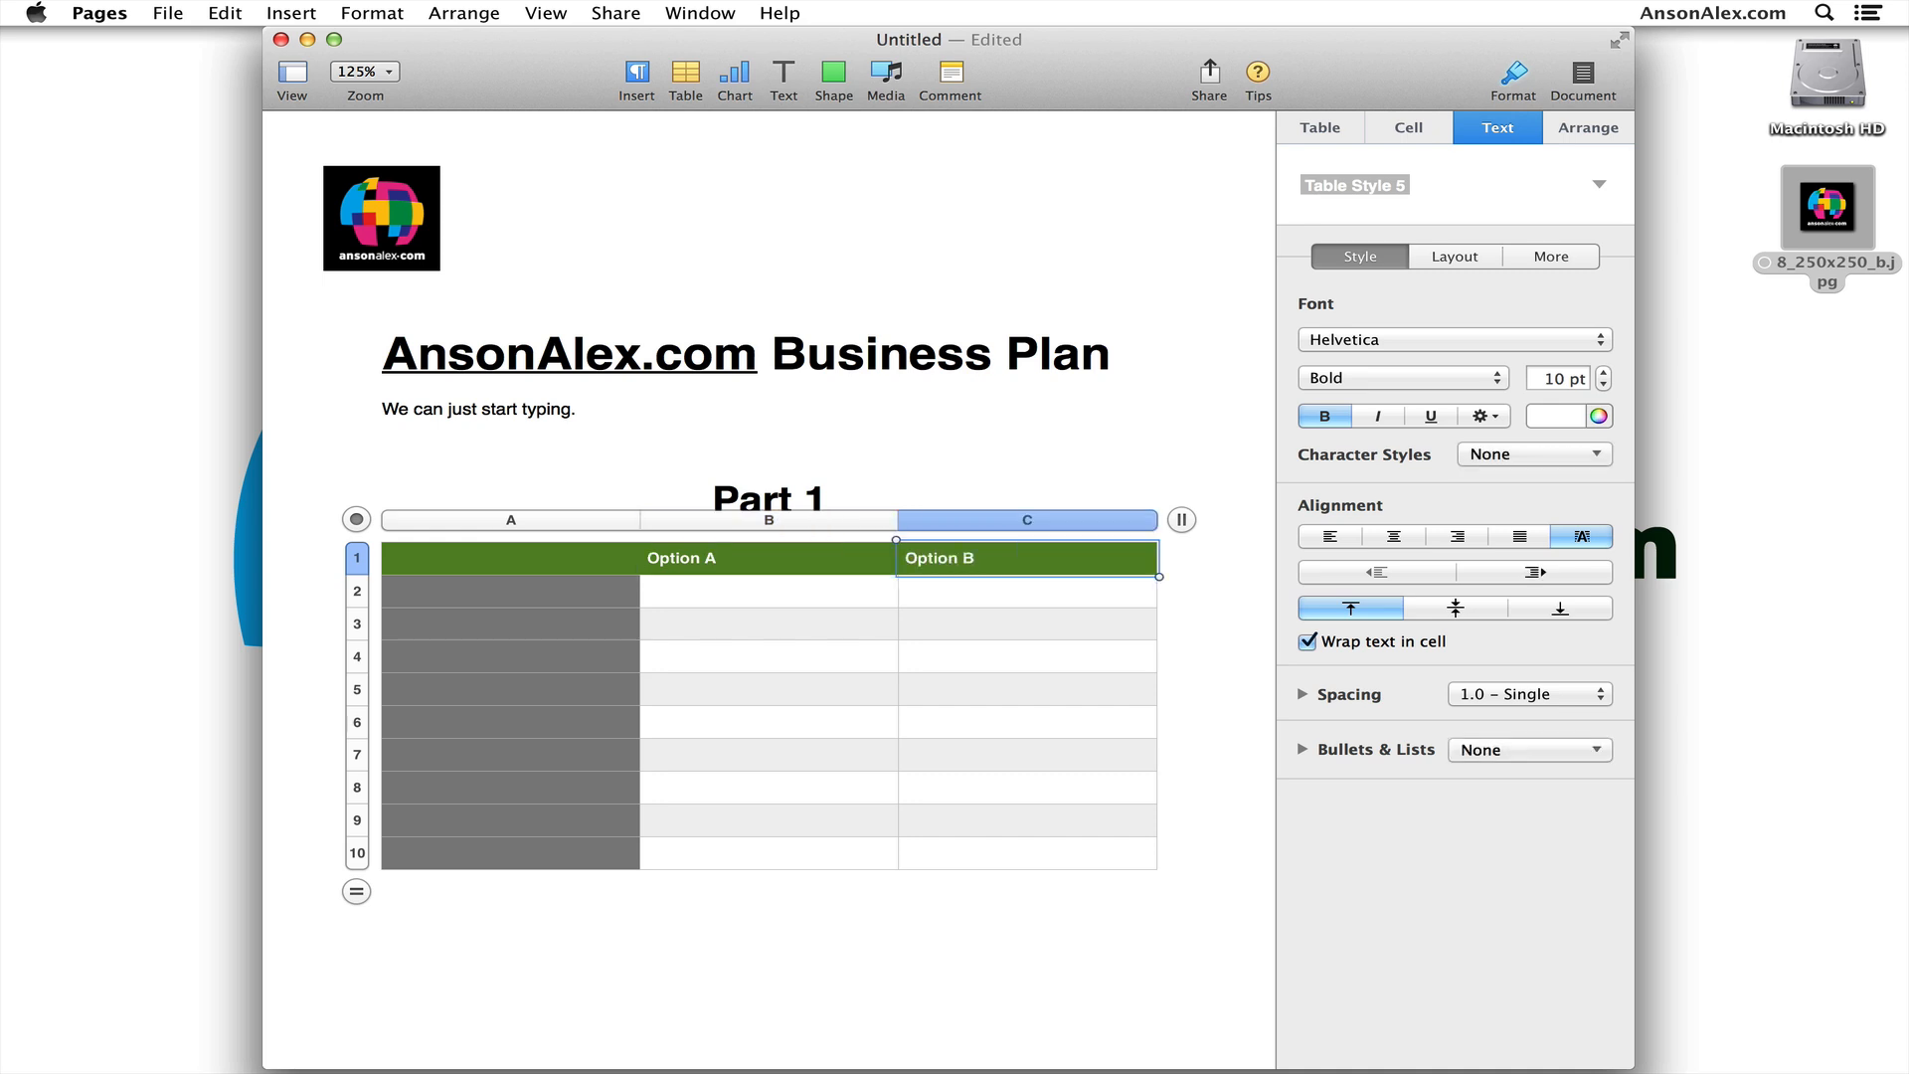
{"action": "key", "text": "Return"}
{"action": "key", "text": "BackSpace"}
{"action": "left_click", "coordinate": [693, 598]}
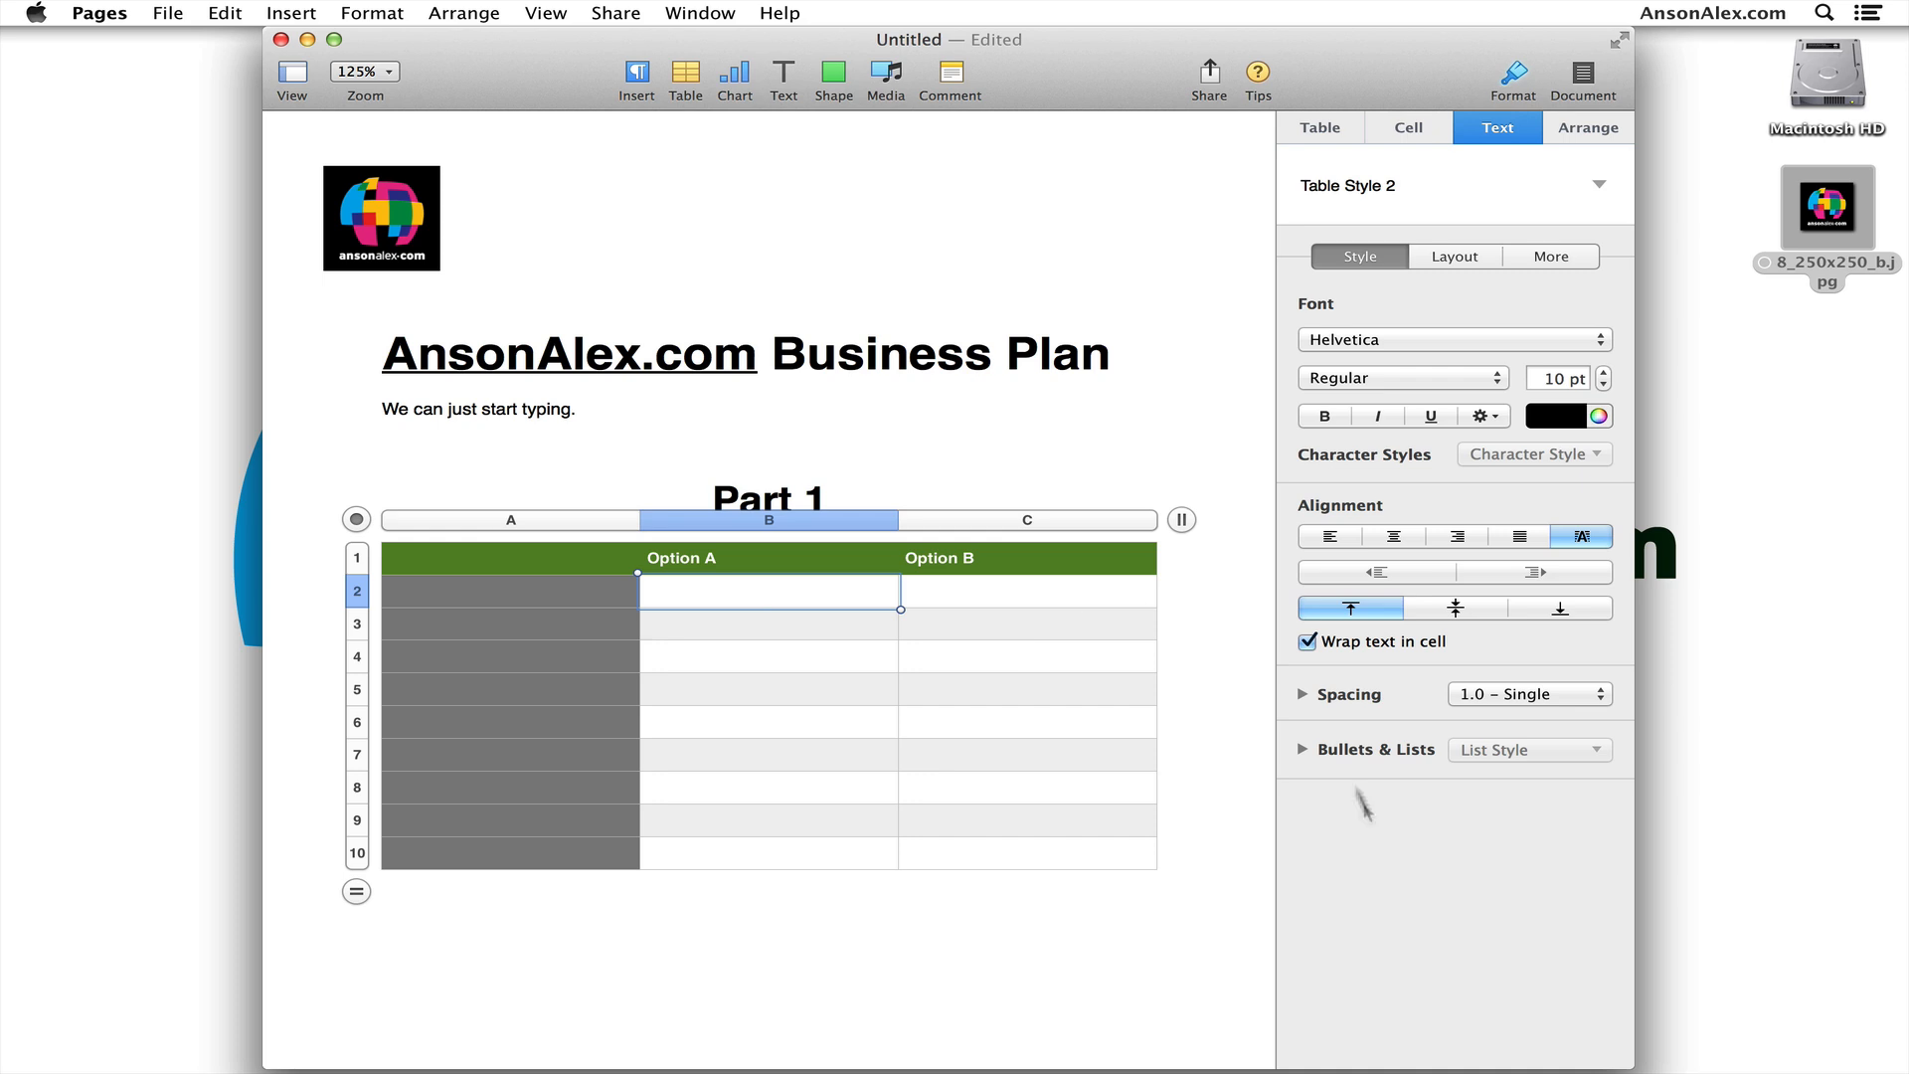
{"action": "left_click", "coordinate": [1194, 870]}
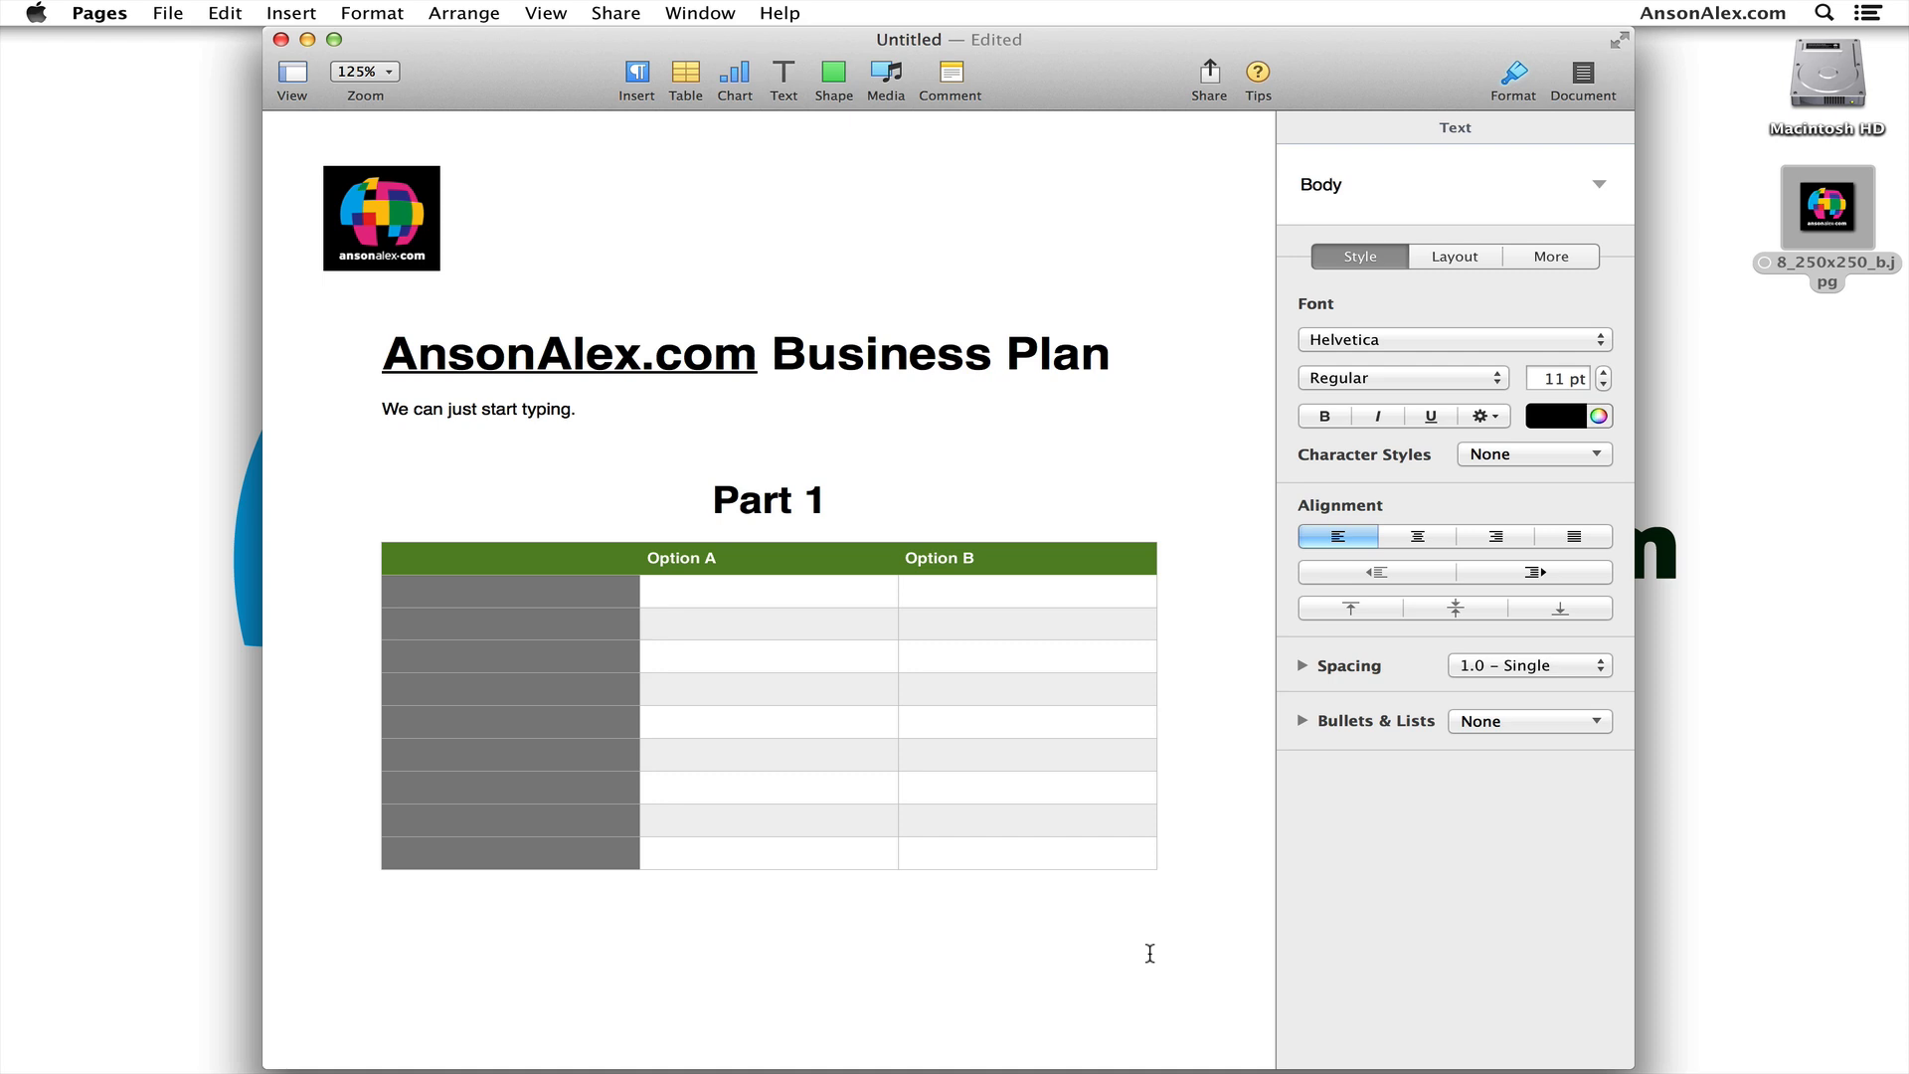
Insert a green arrow line and place it left of "Part 1", pointing up toward the "We can just start typing." line
{"action": "left_click", "coordinate": [833, 75]}
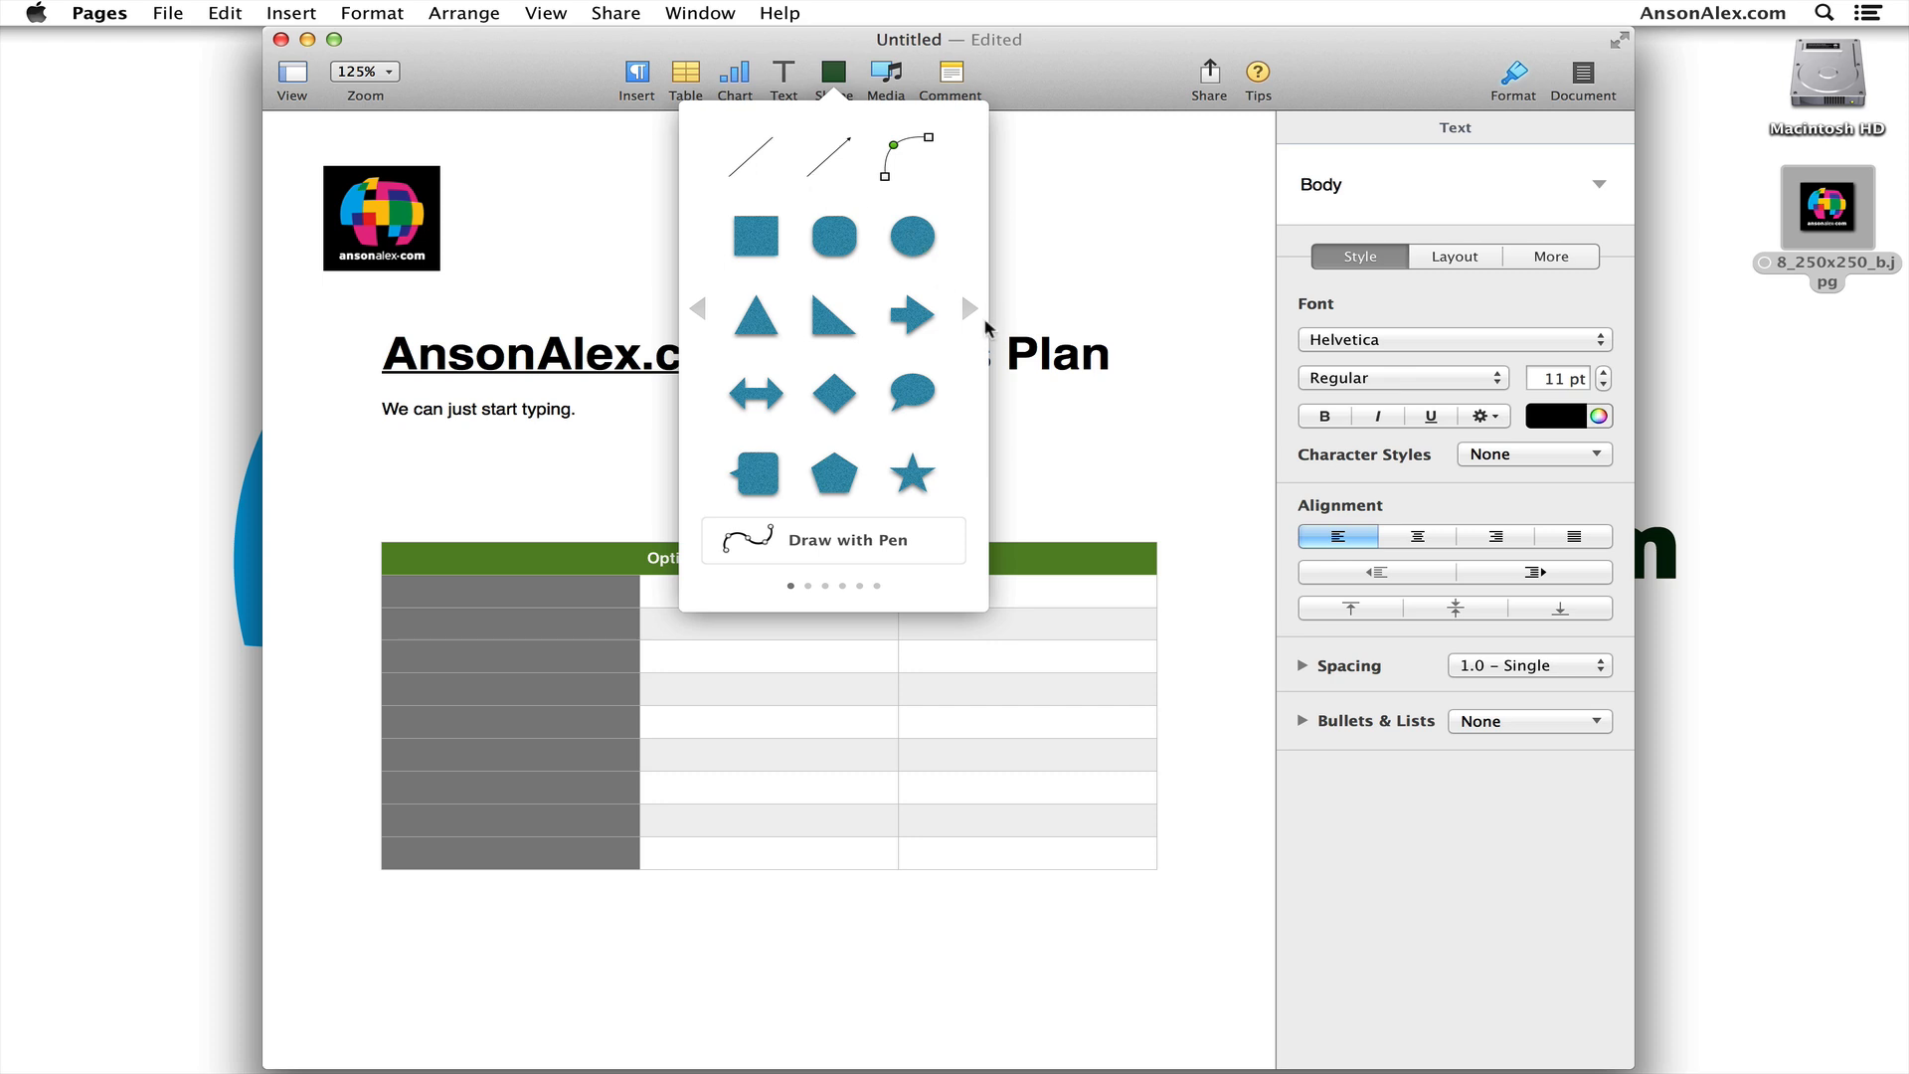
{"action": "left_click", "coordinate": [969, 310]}
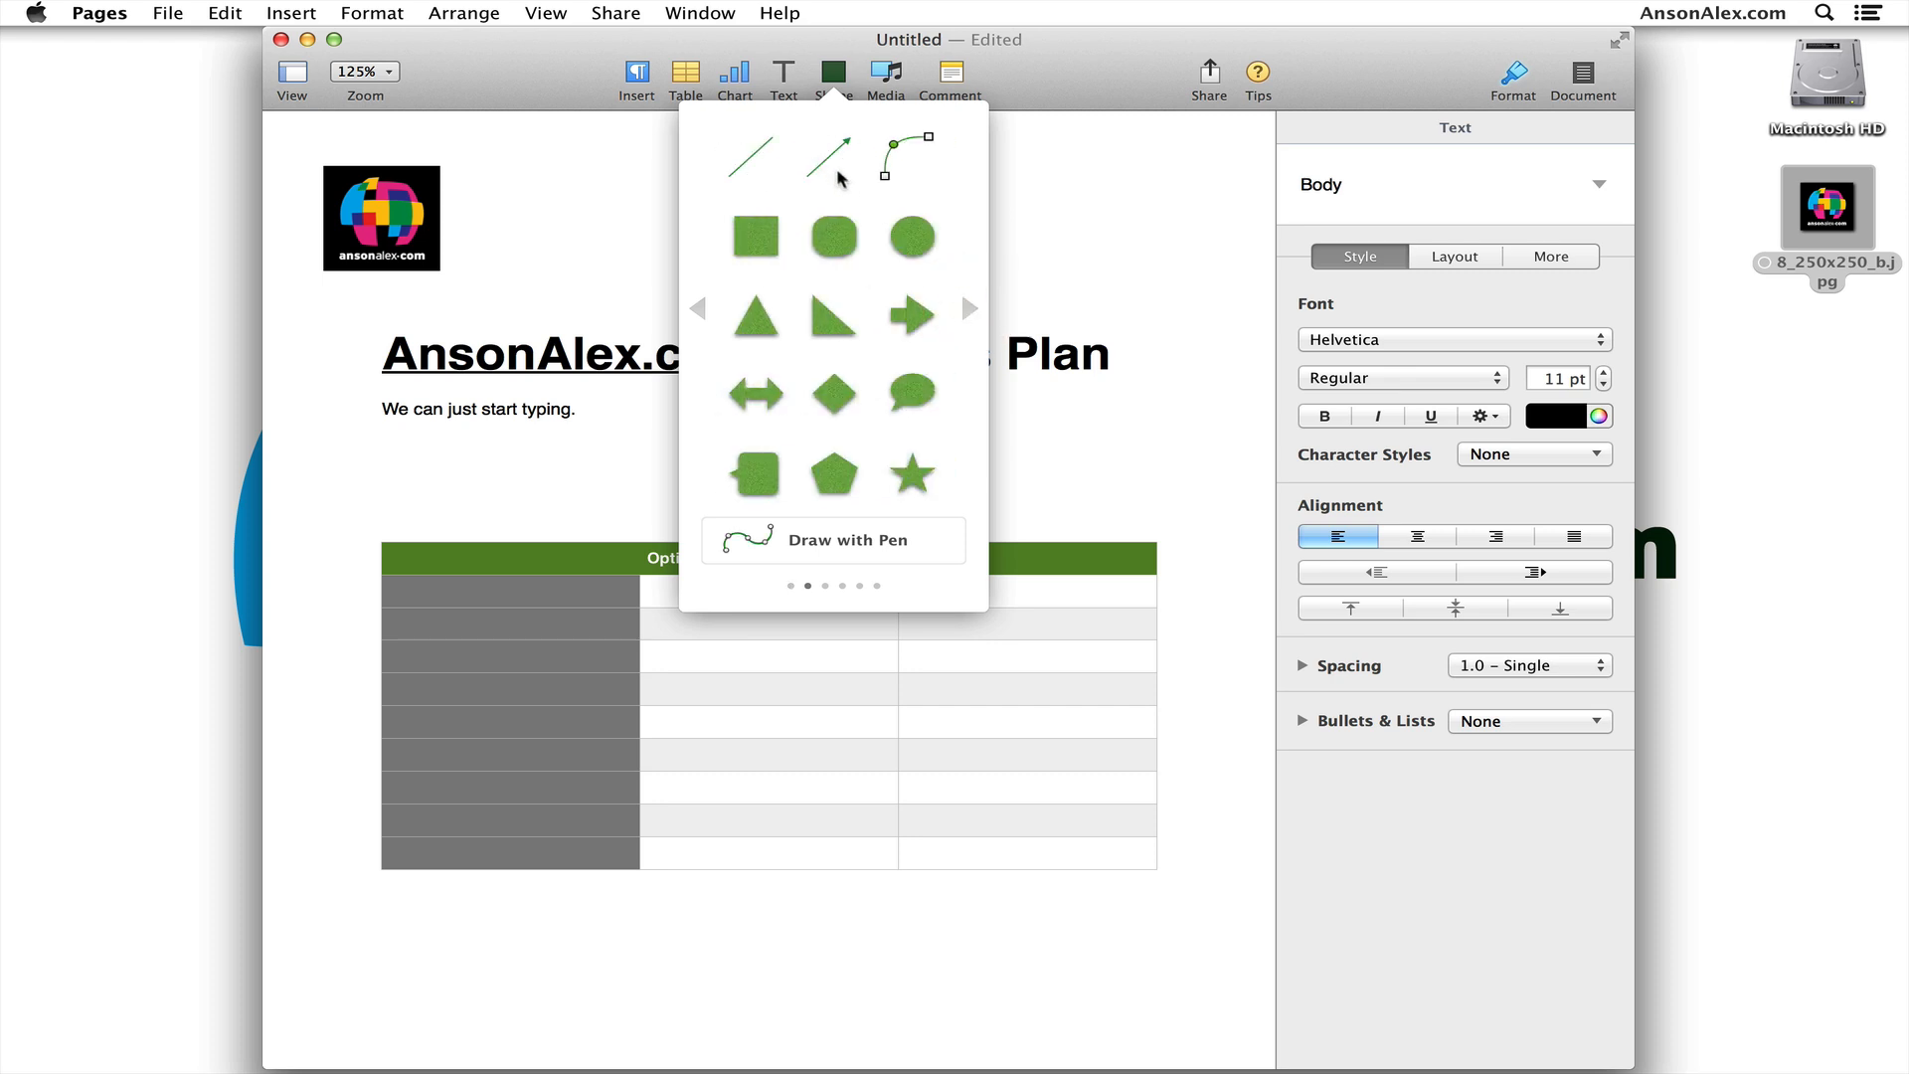
{"action": "left_click", "coordinate": [828, 157]}
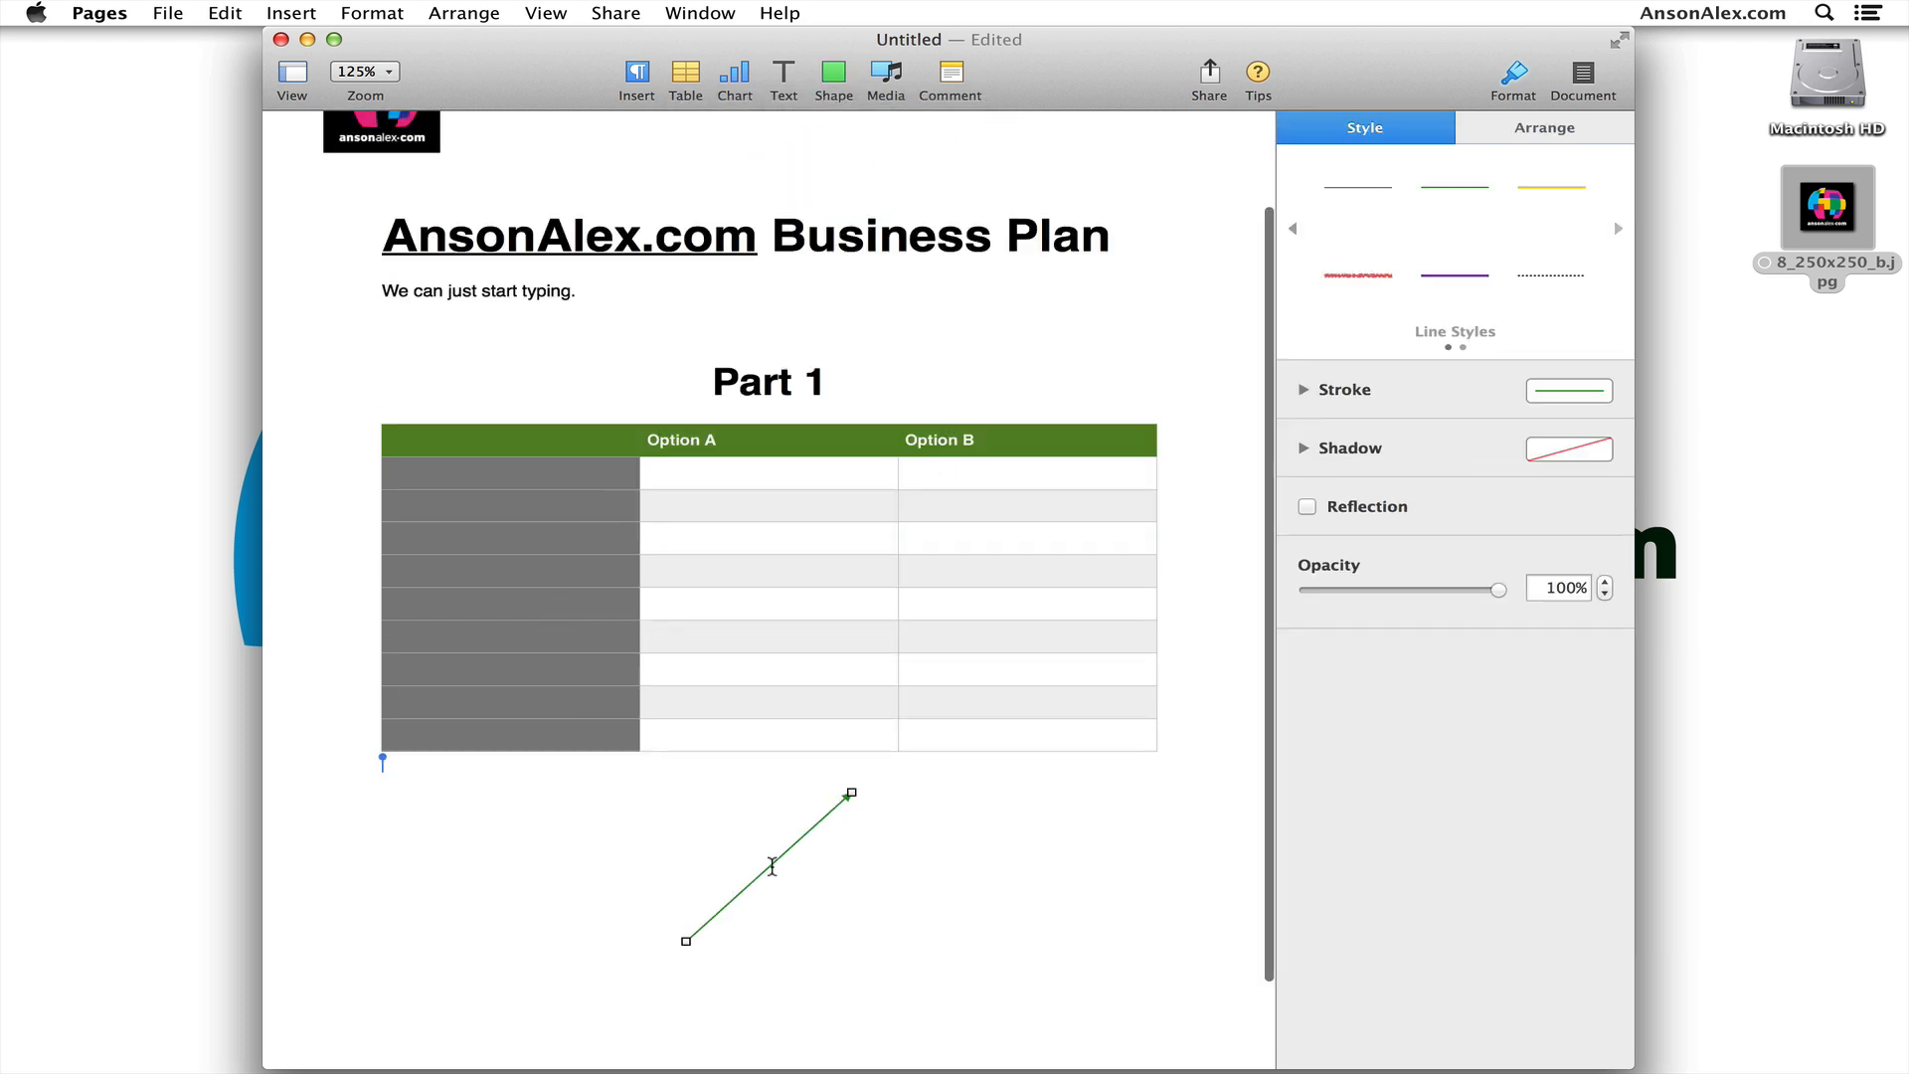
{"action": "left_click_drag", "start_coordinate": [772, 868], "coordinate": [387, 405]}
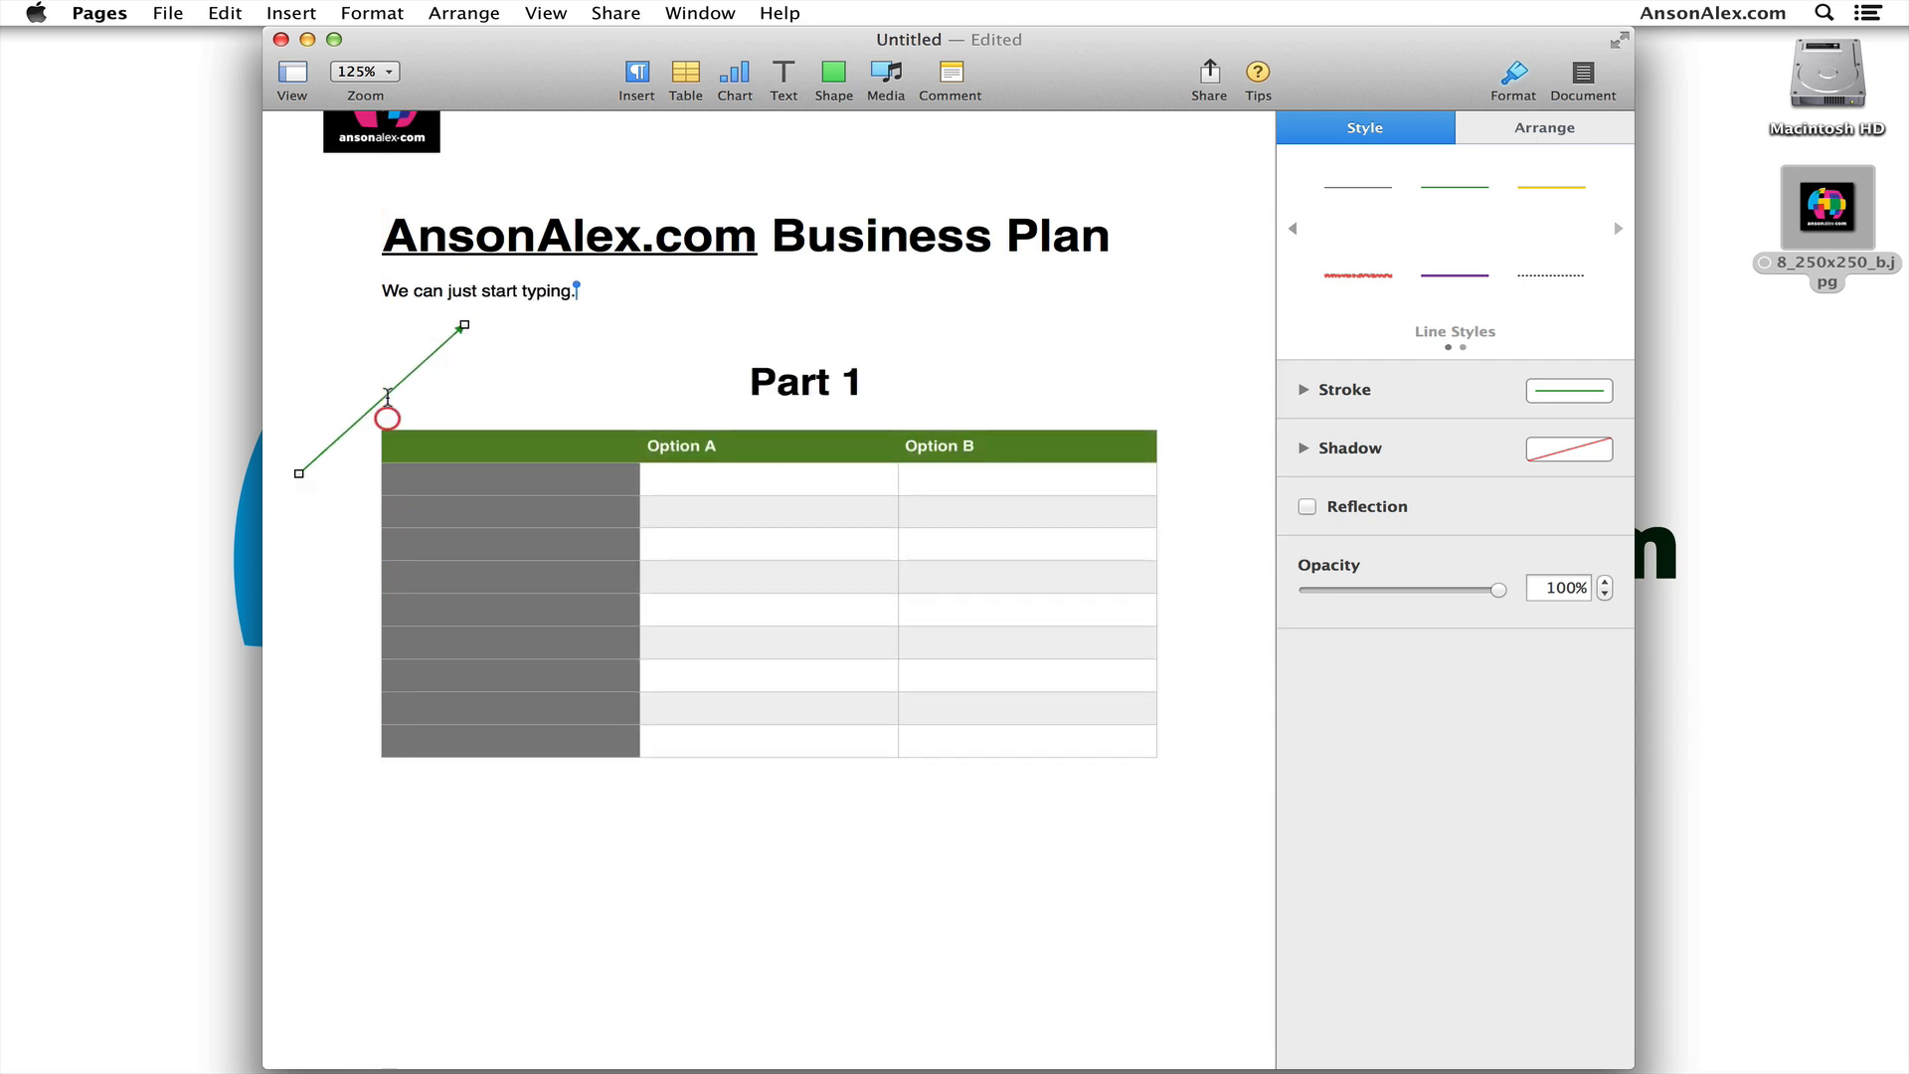
{"action": "mouse_move", "coordinate": [460, 326]}
{"action": "left_mouse_down"}
{"action": "mouse_move", "coordinate": [401, 371]}
{"action": "mouse_move", "coordinate": [483, 331]}
{"action": "mouse_move", "coordinate": [463, 326]}
{"action": "left_mouse_up"}
{"action": "left_click", "coordinate": [577, 360]}
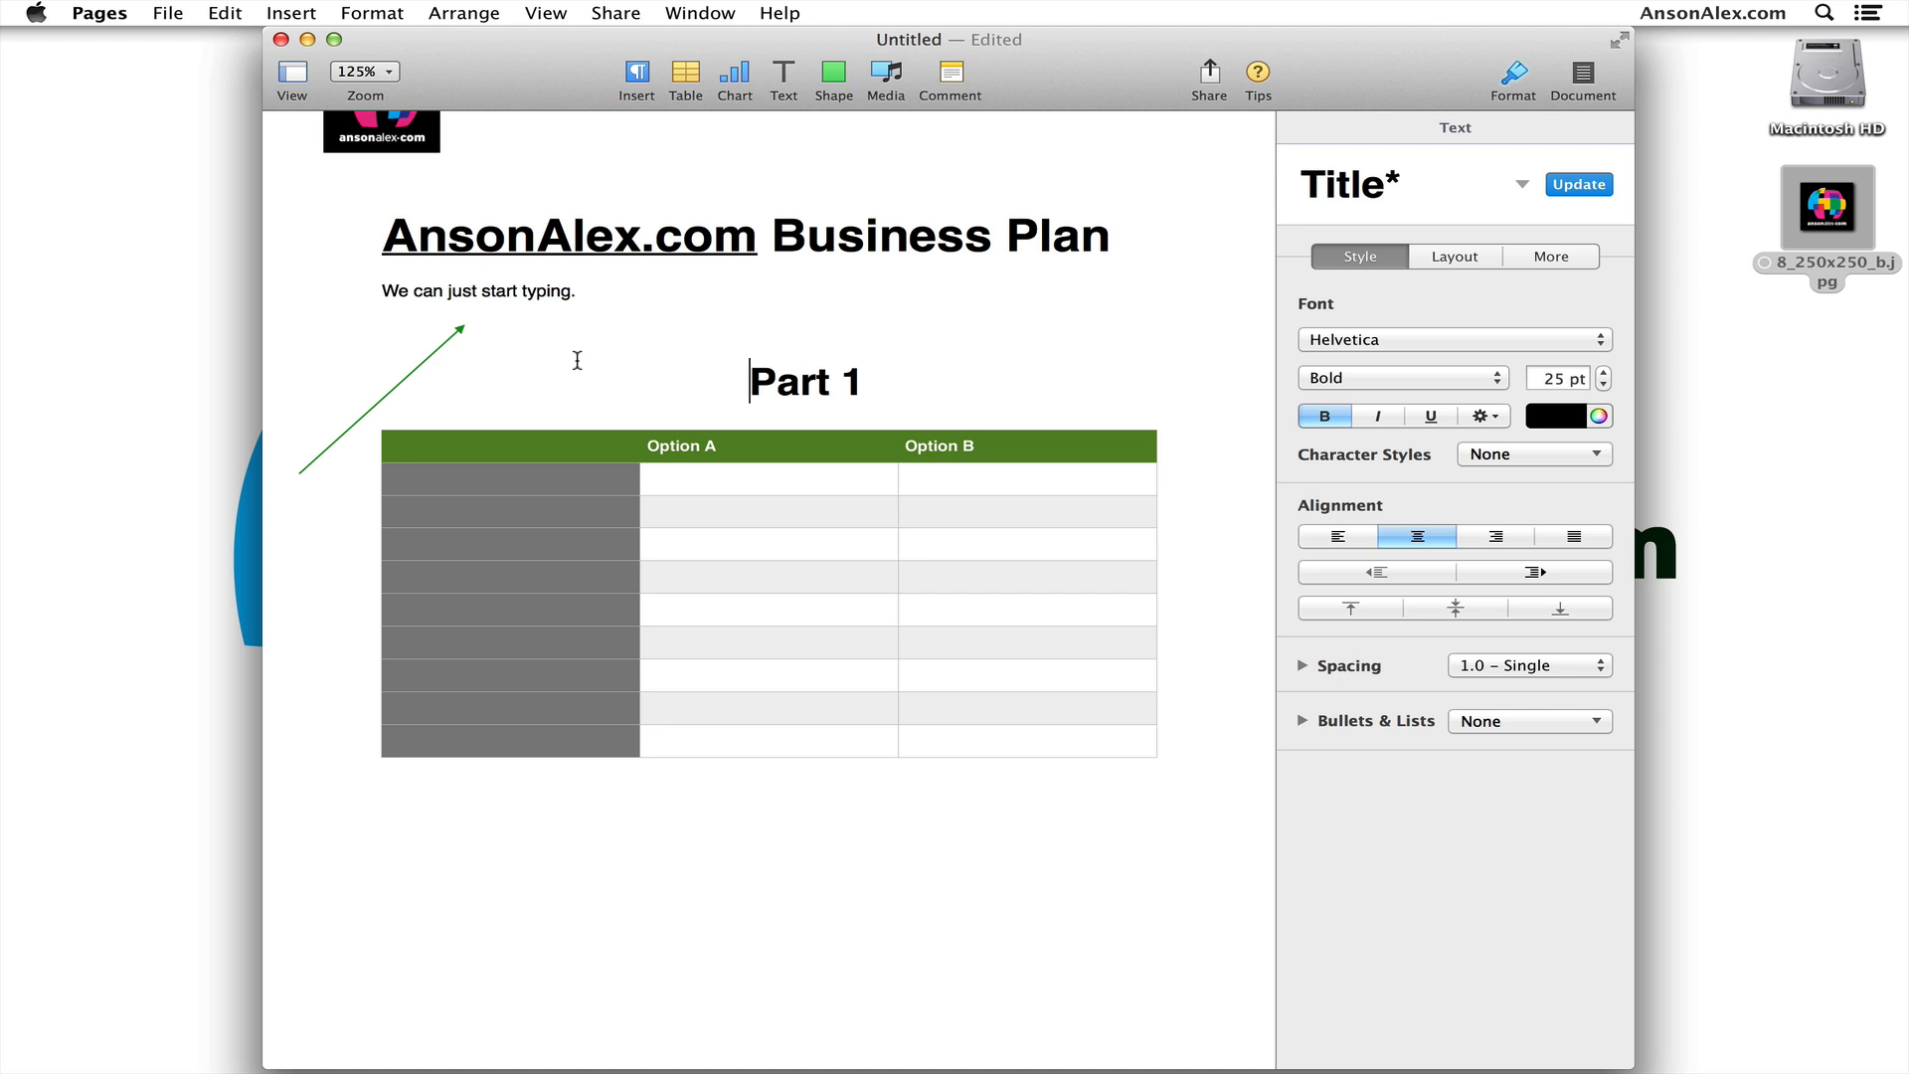
Check the media library for photos and movies, and close it
{"action": "left_click", "coordinate": [888, 85]}
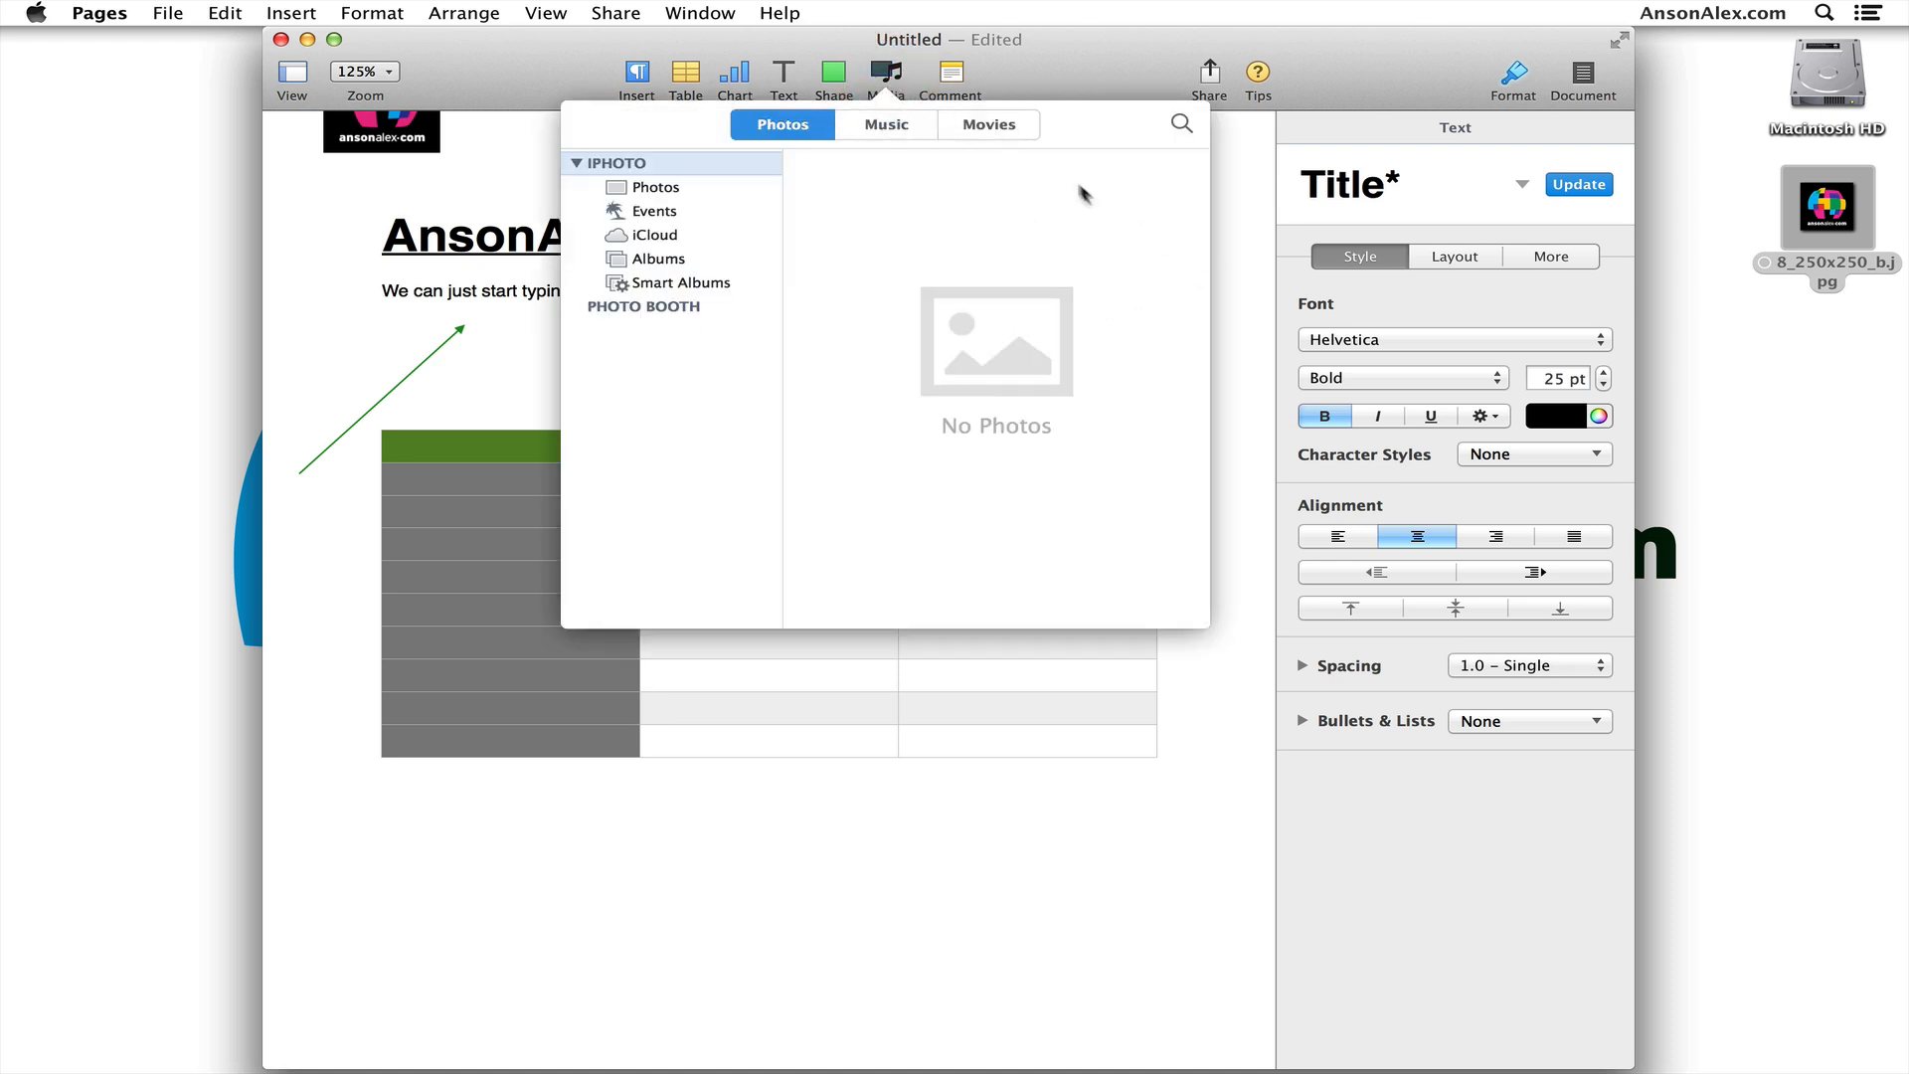
{"action": "left_click", "coordinate": [998, 125]}
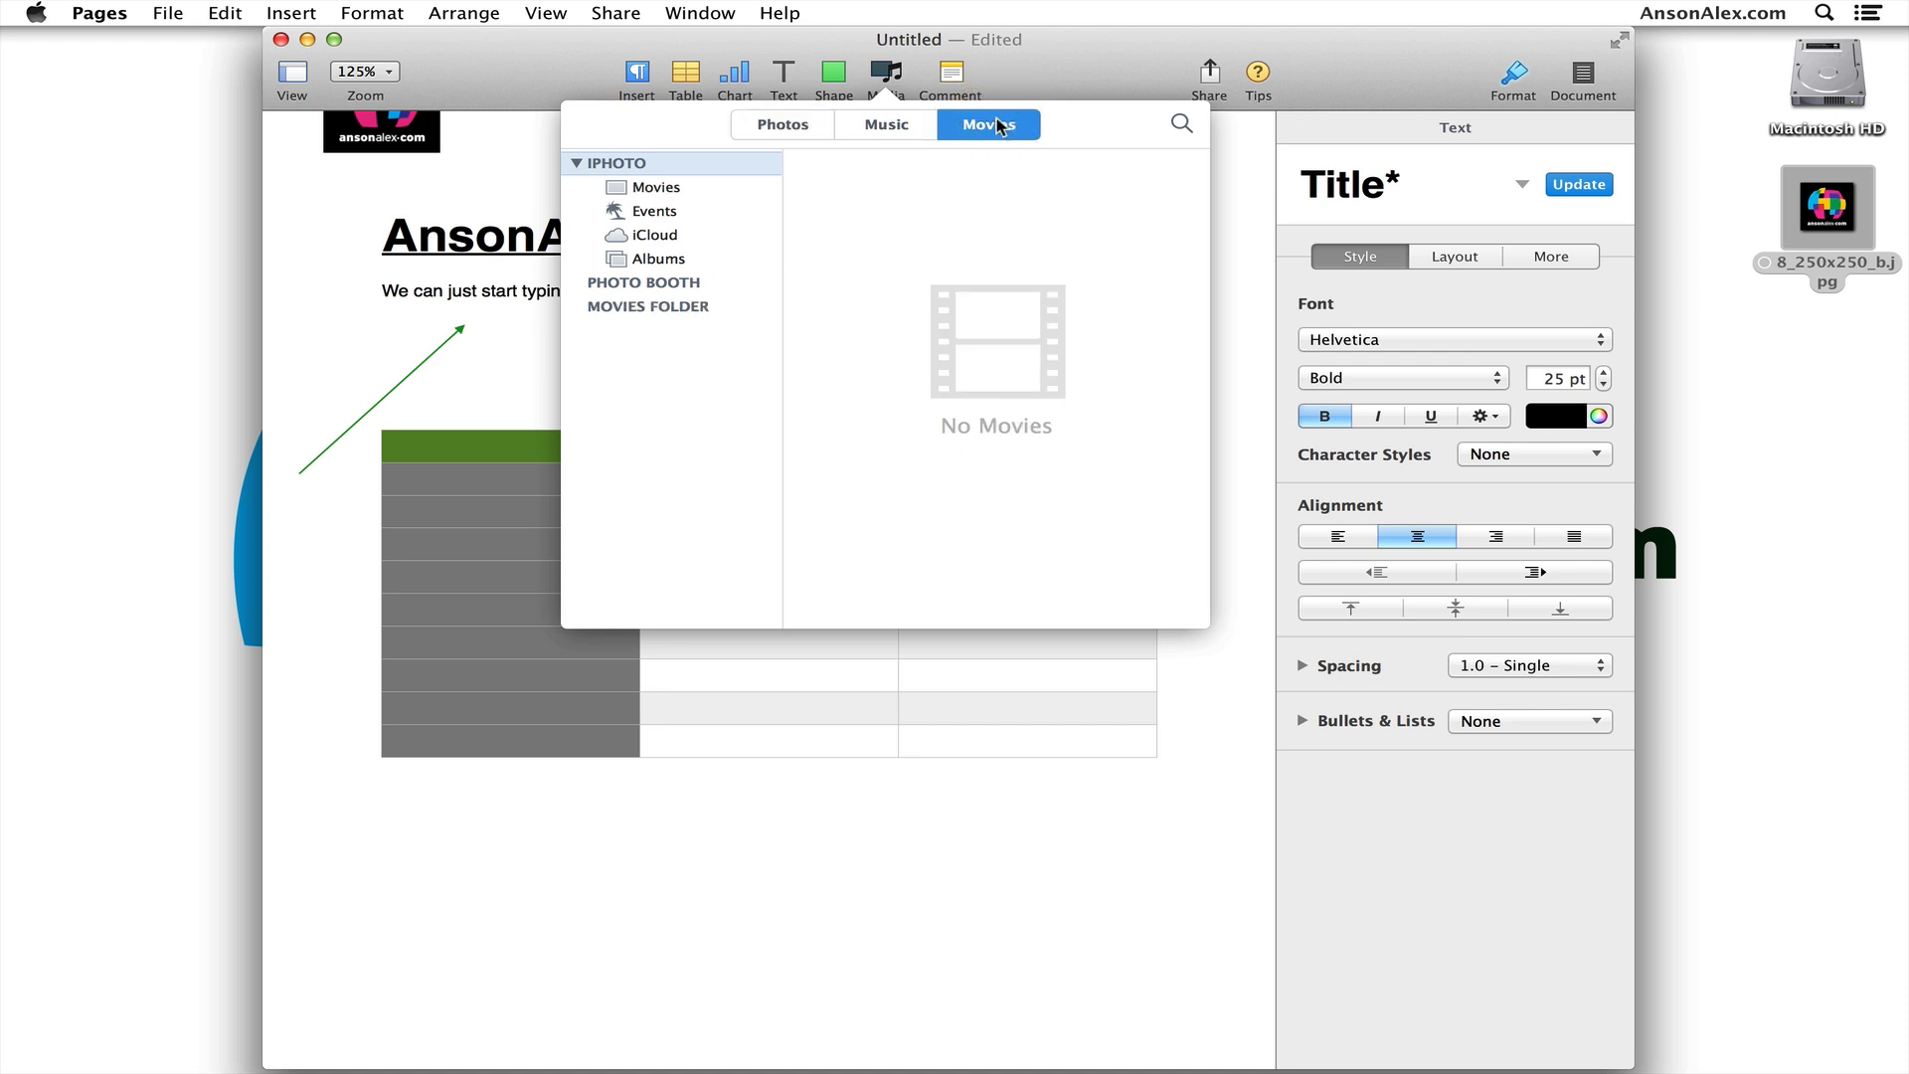
{"action": "left_click", "coordinate": [1232, 258]}
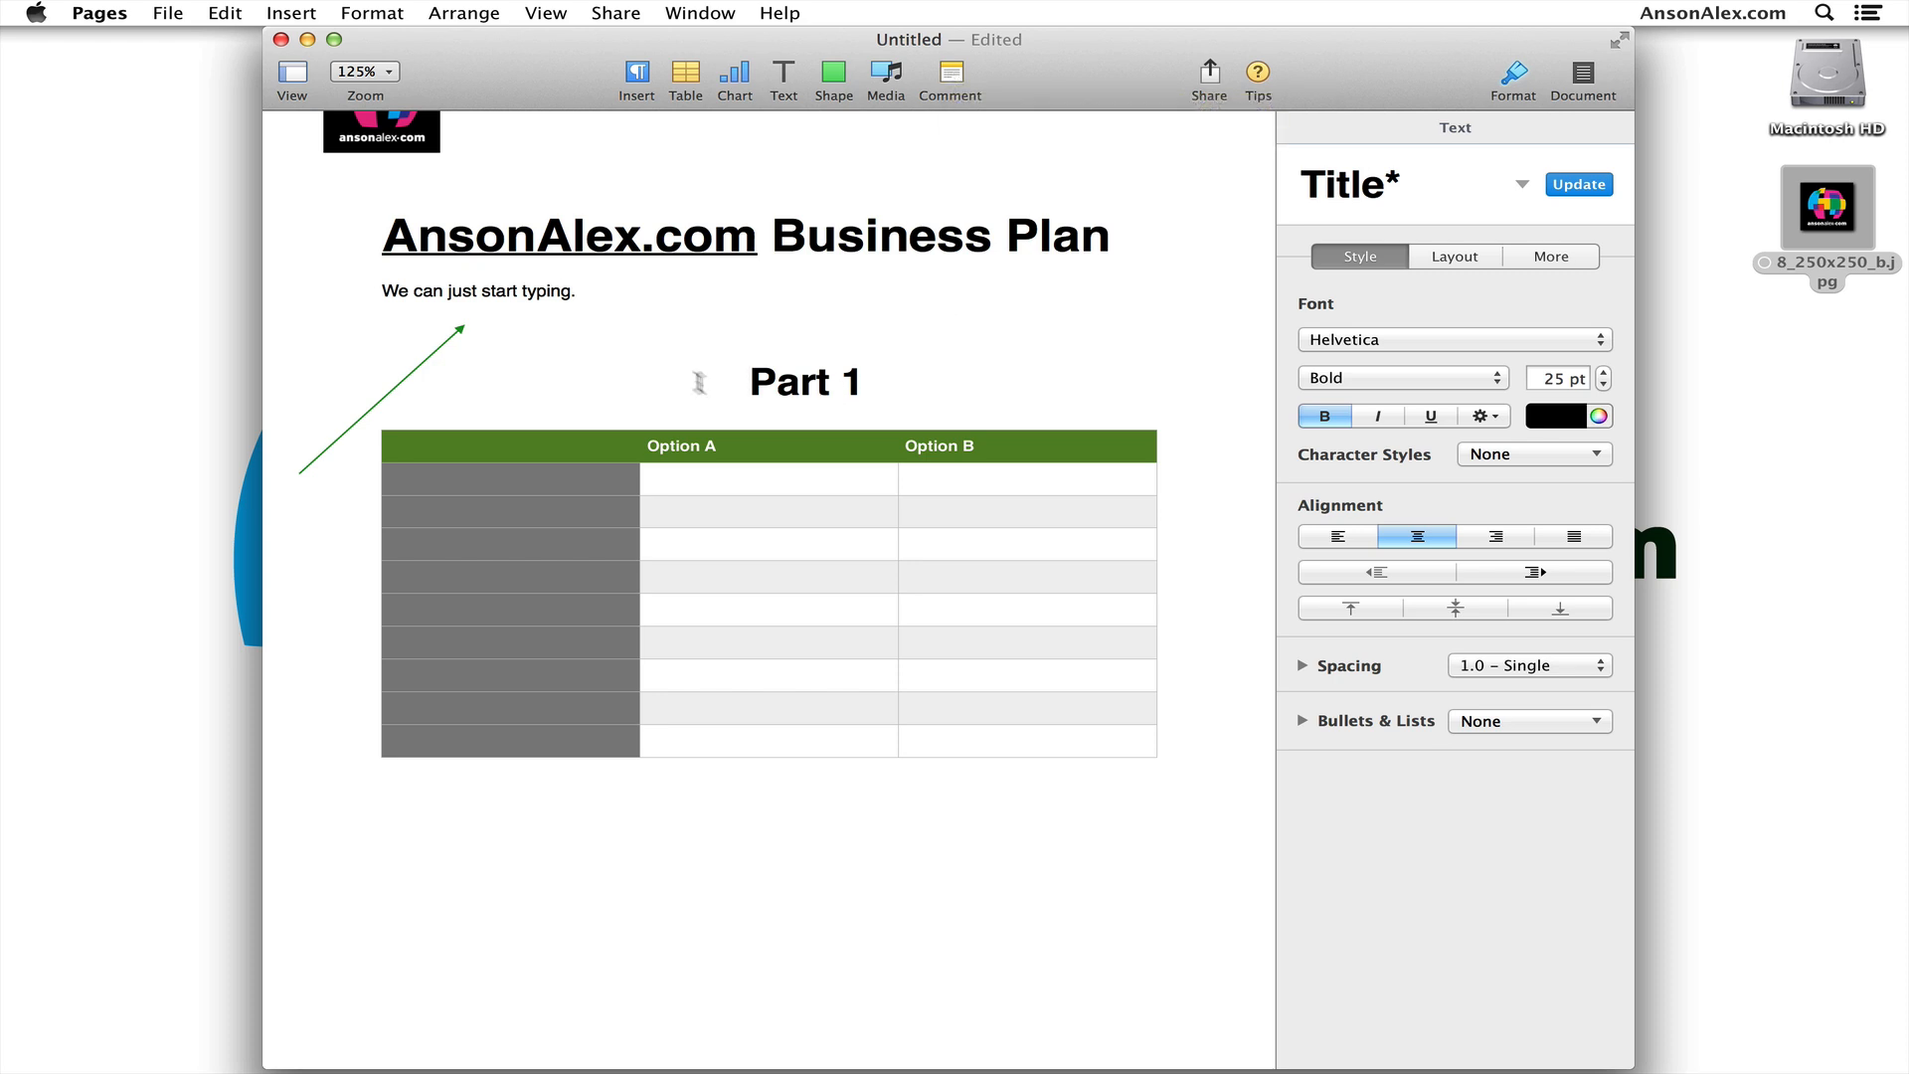
Add the comment "This option may not be the best choice" to the "Option A" header cell, allowing access to contacts
{"action": "left_click", "coordinate": [716, 453]}
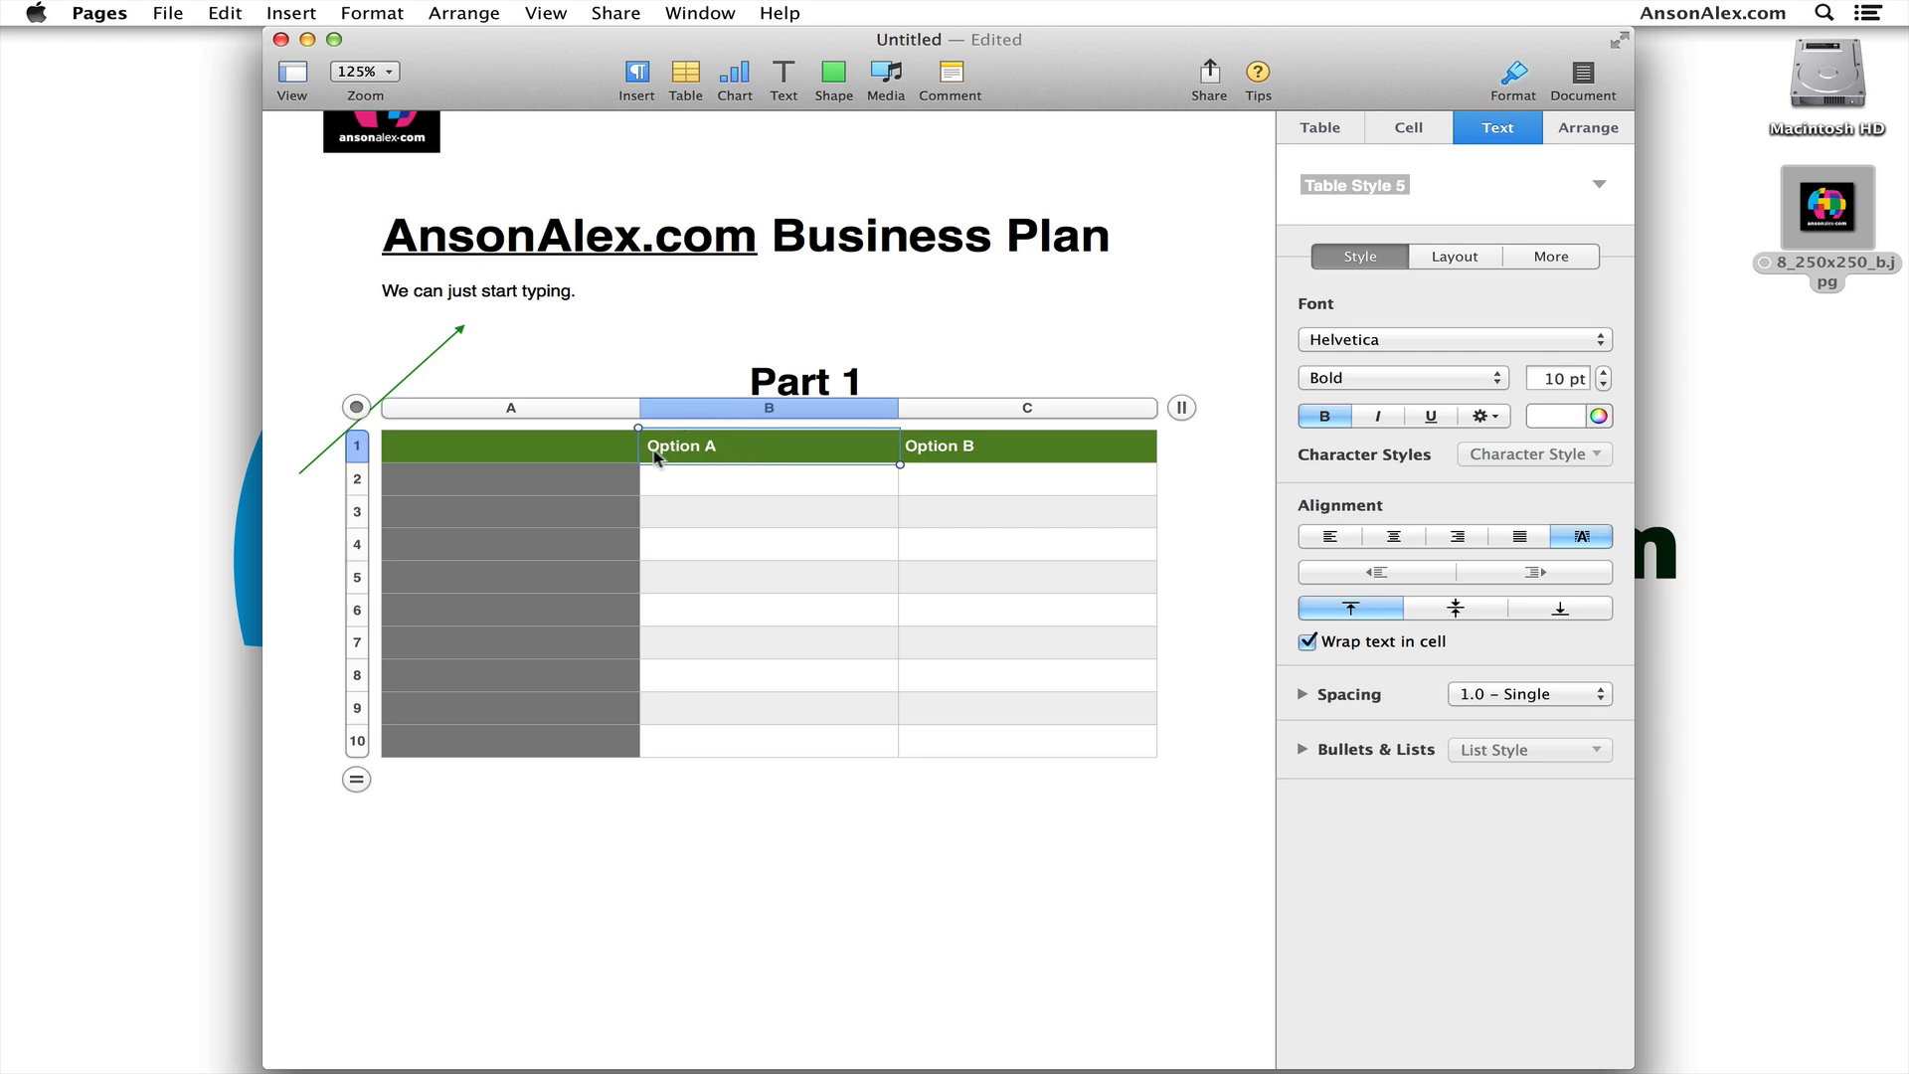
{"action": "left_click", "coordinate": [952, 74]}
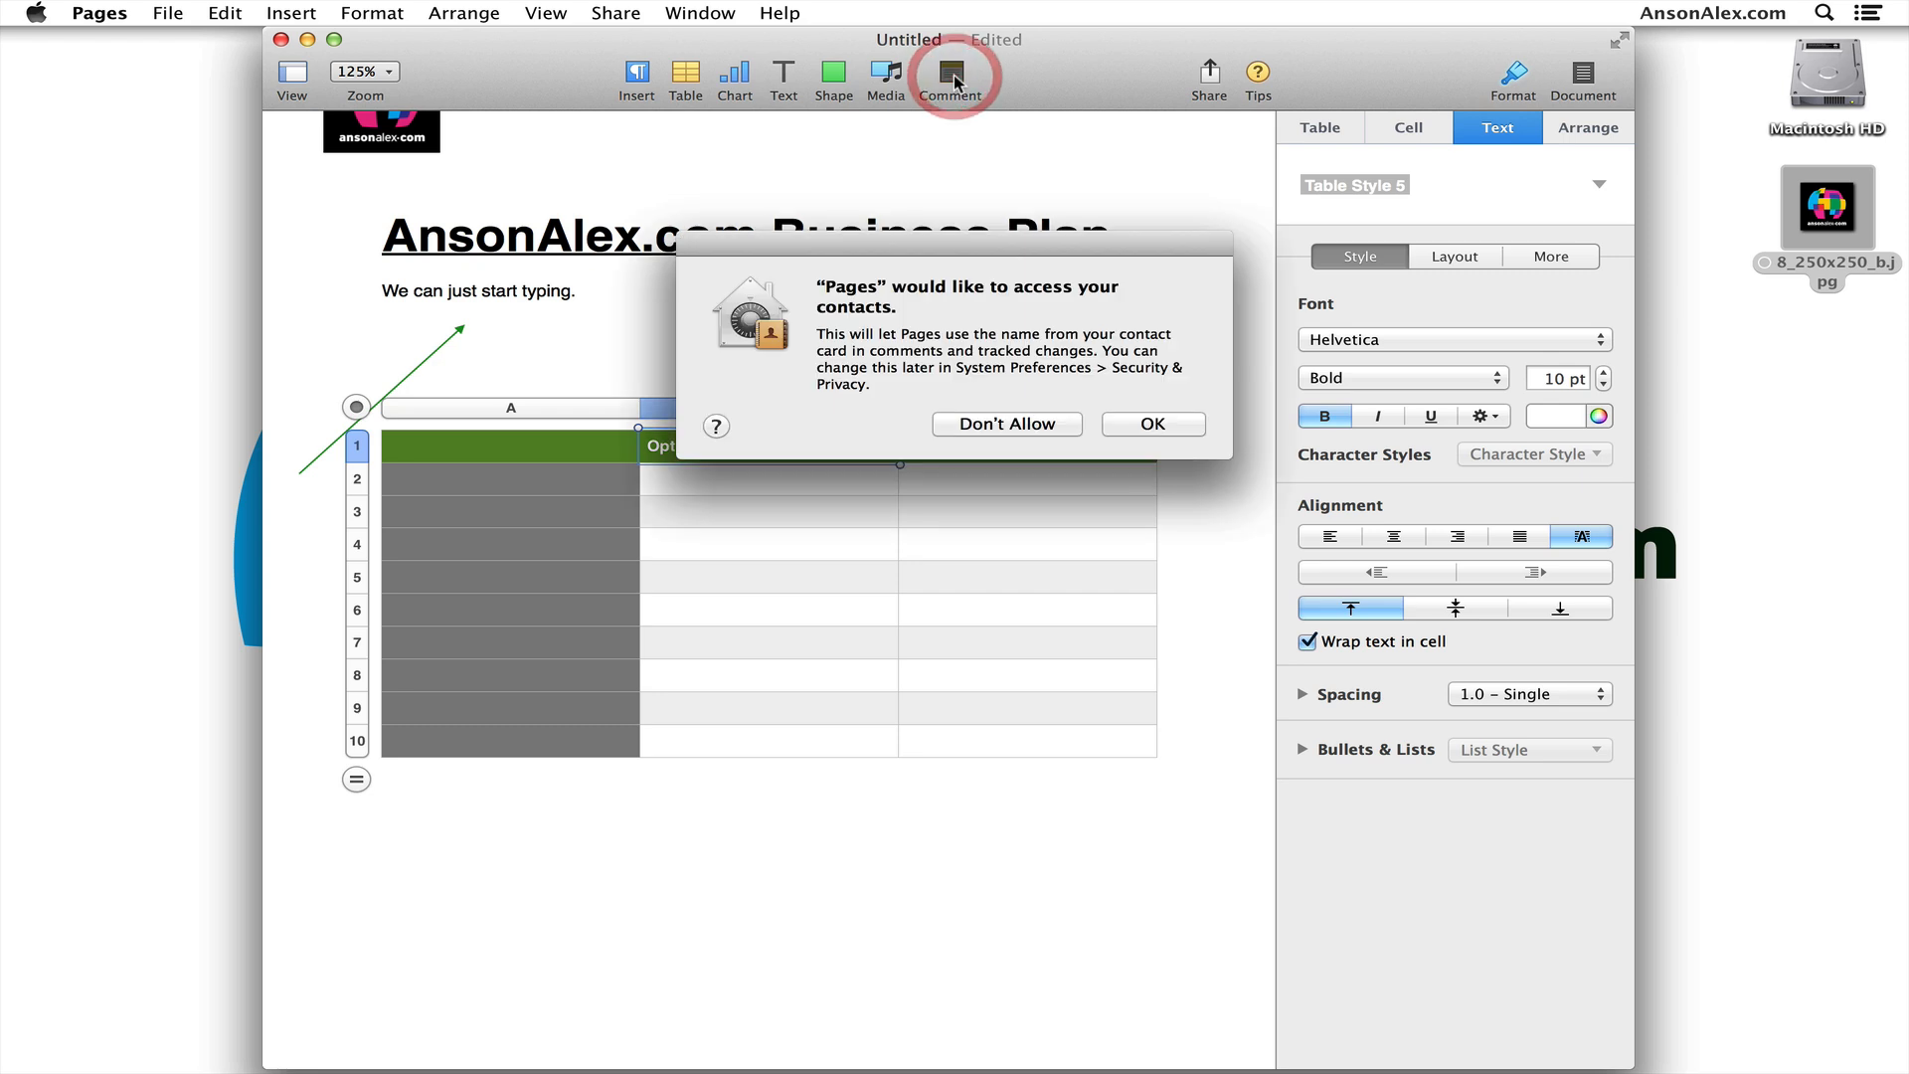
{"action": "left_click", "coordinate": [1152, 424]}
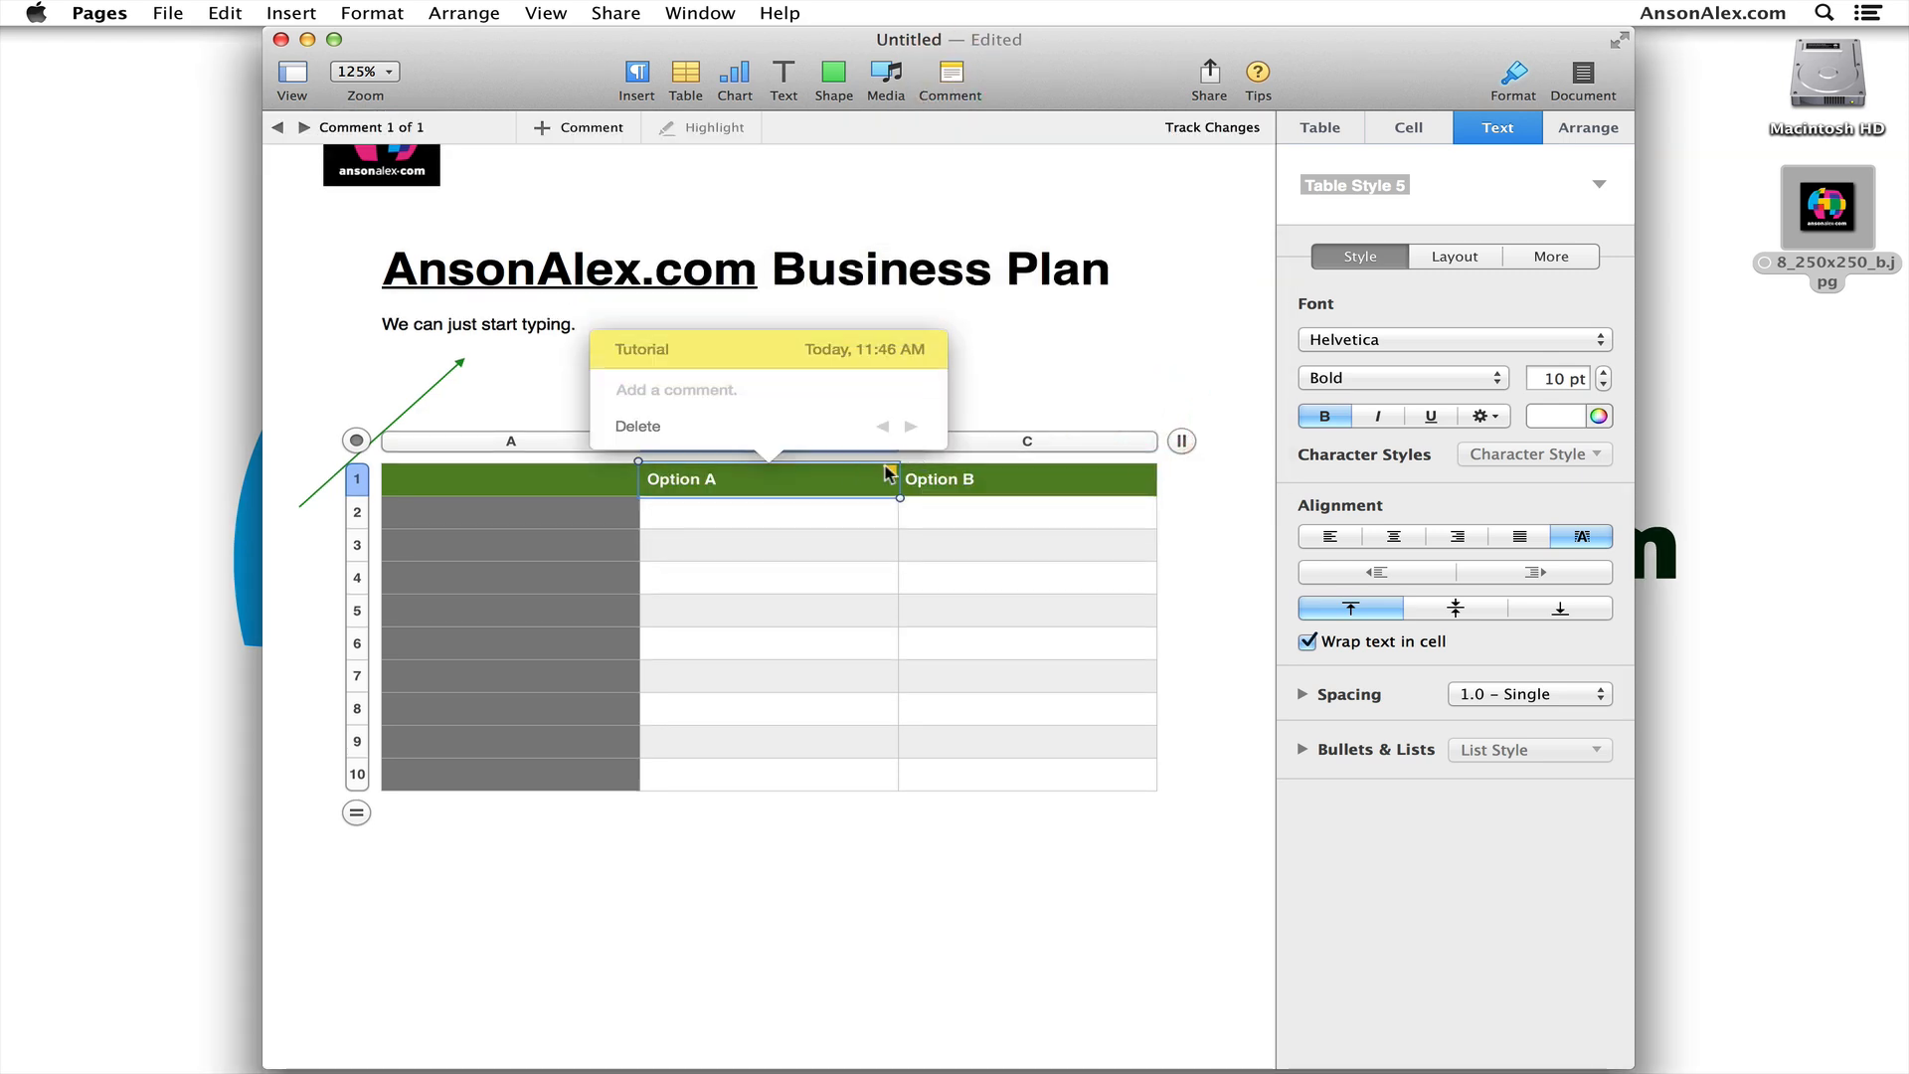
{"action": "left_click", "coordinate": [890, 473]}
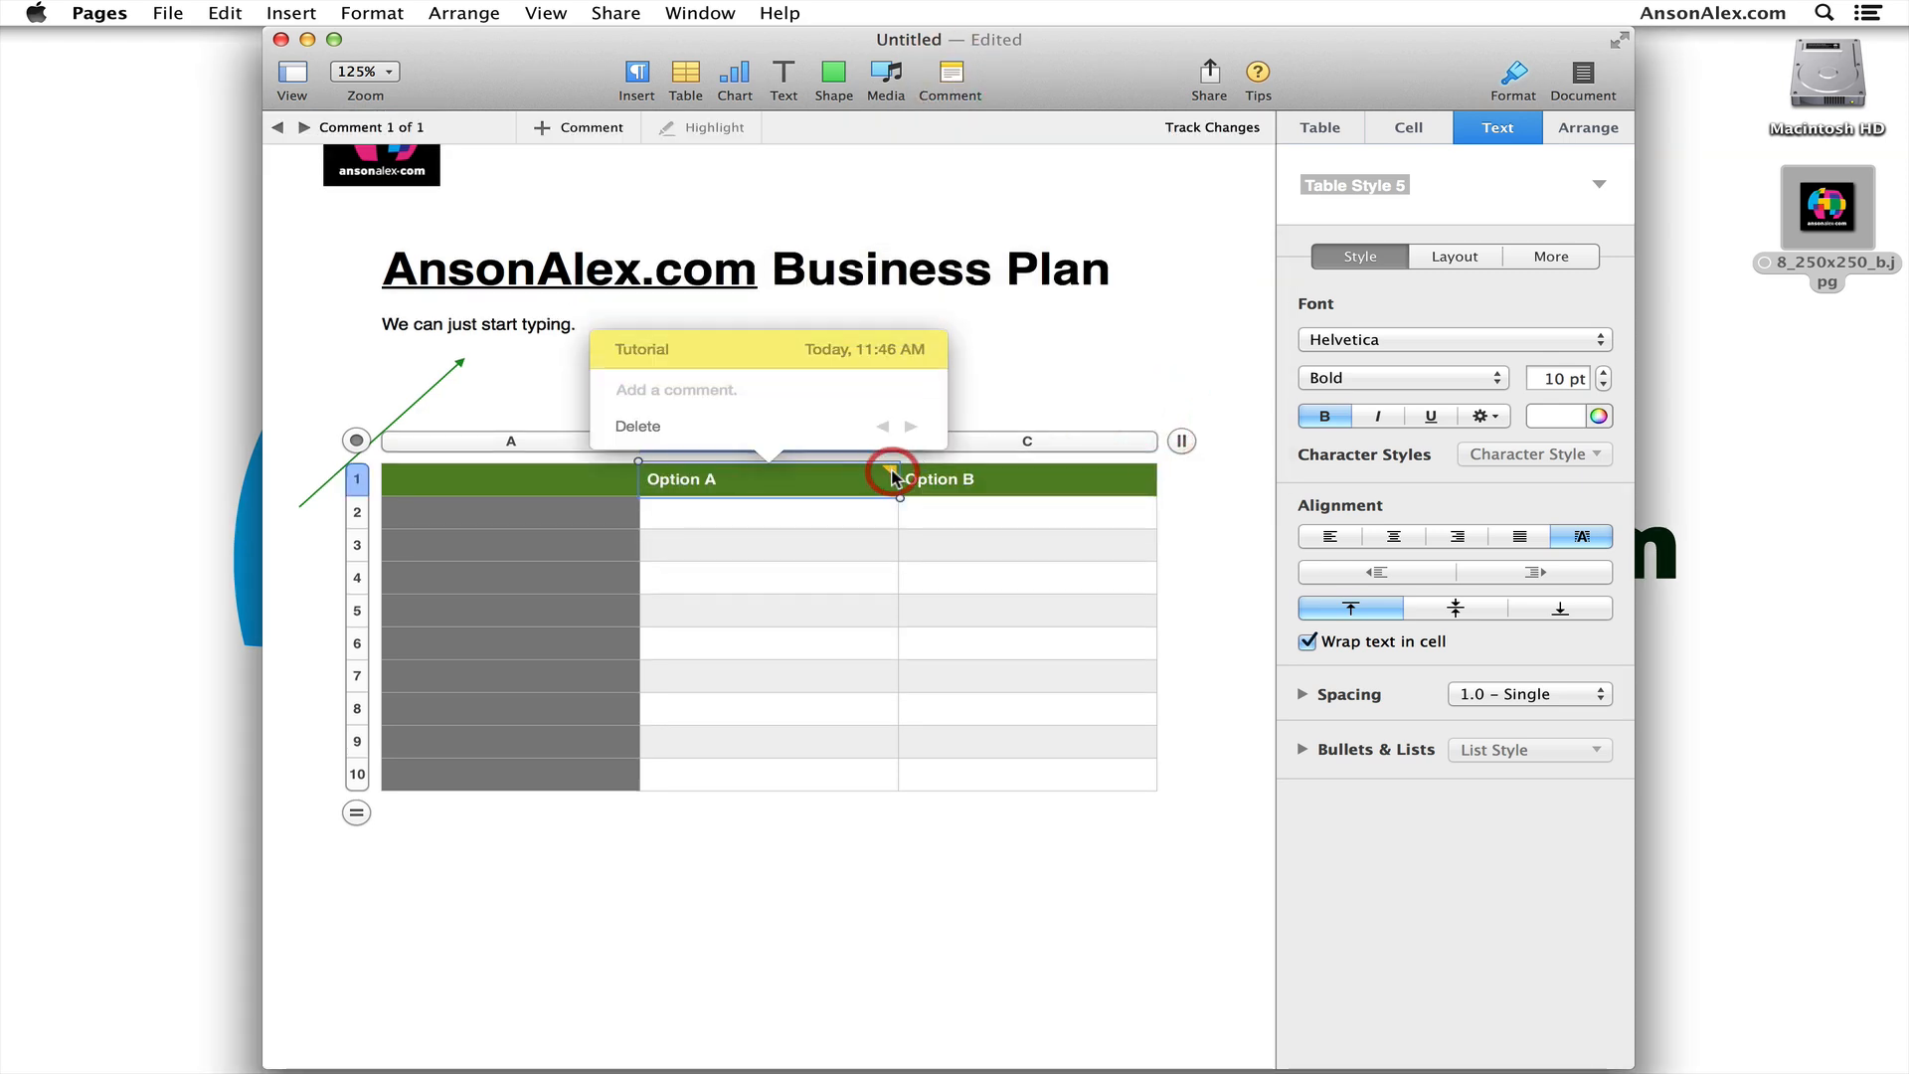
{"action": "left_click", "coordinate": [773, 390]}
{"action": "type", "text": "This"}
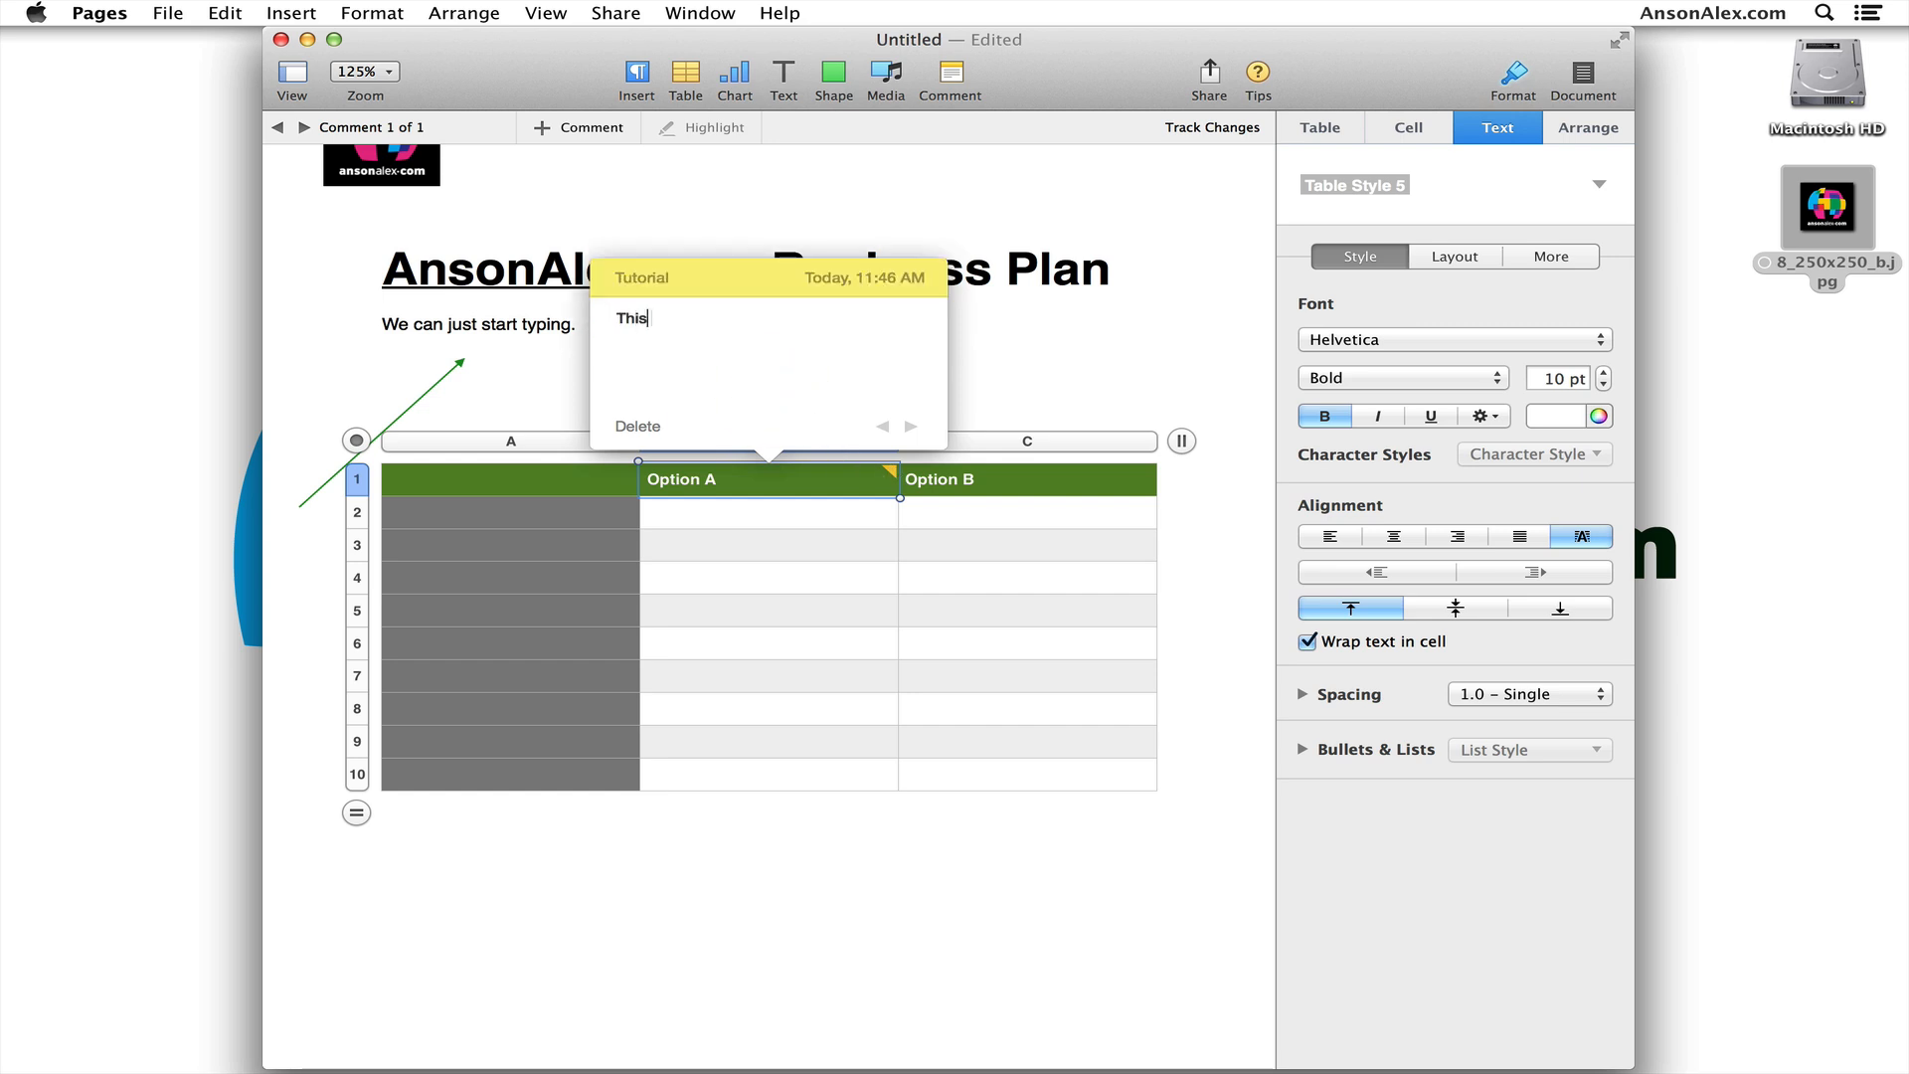
{"action": "type", "text": " option may not be the best choice"}
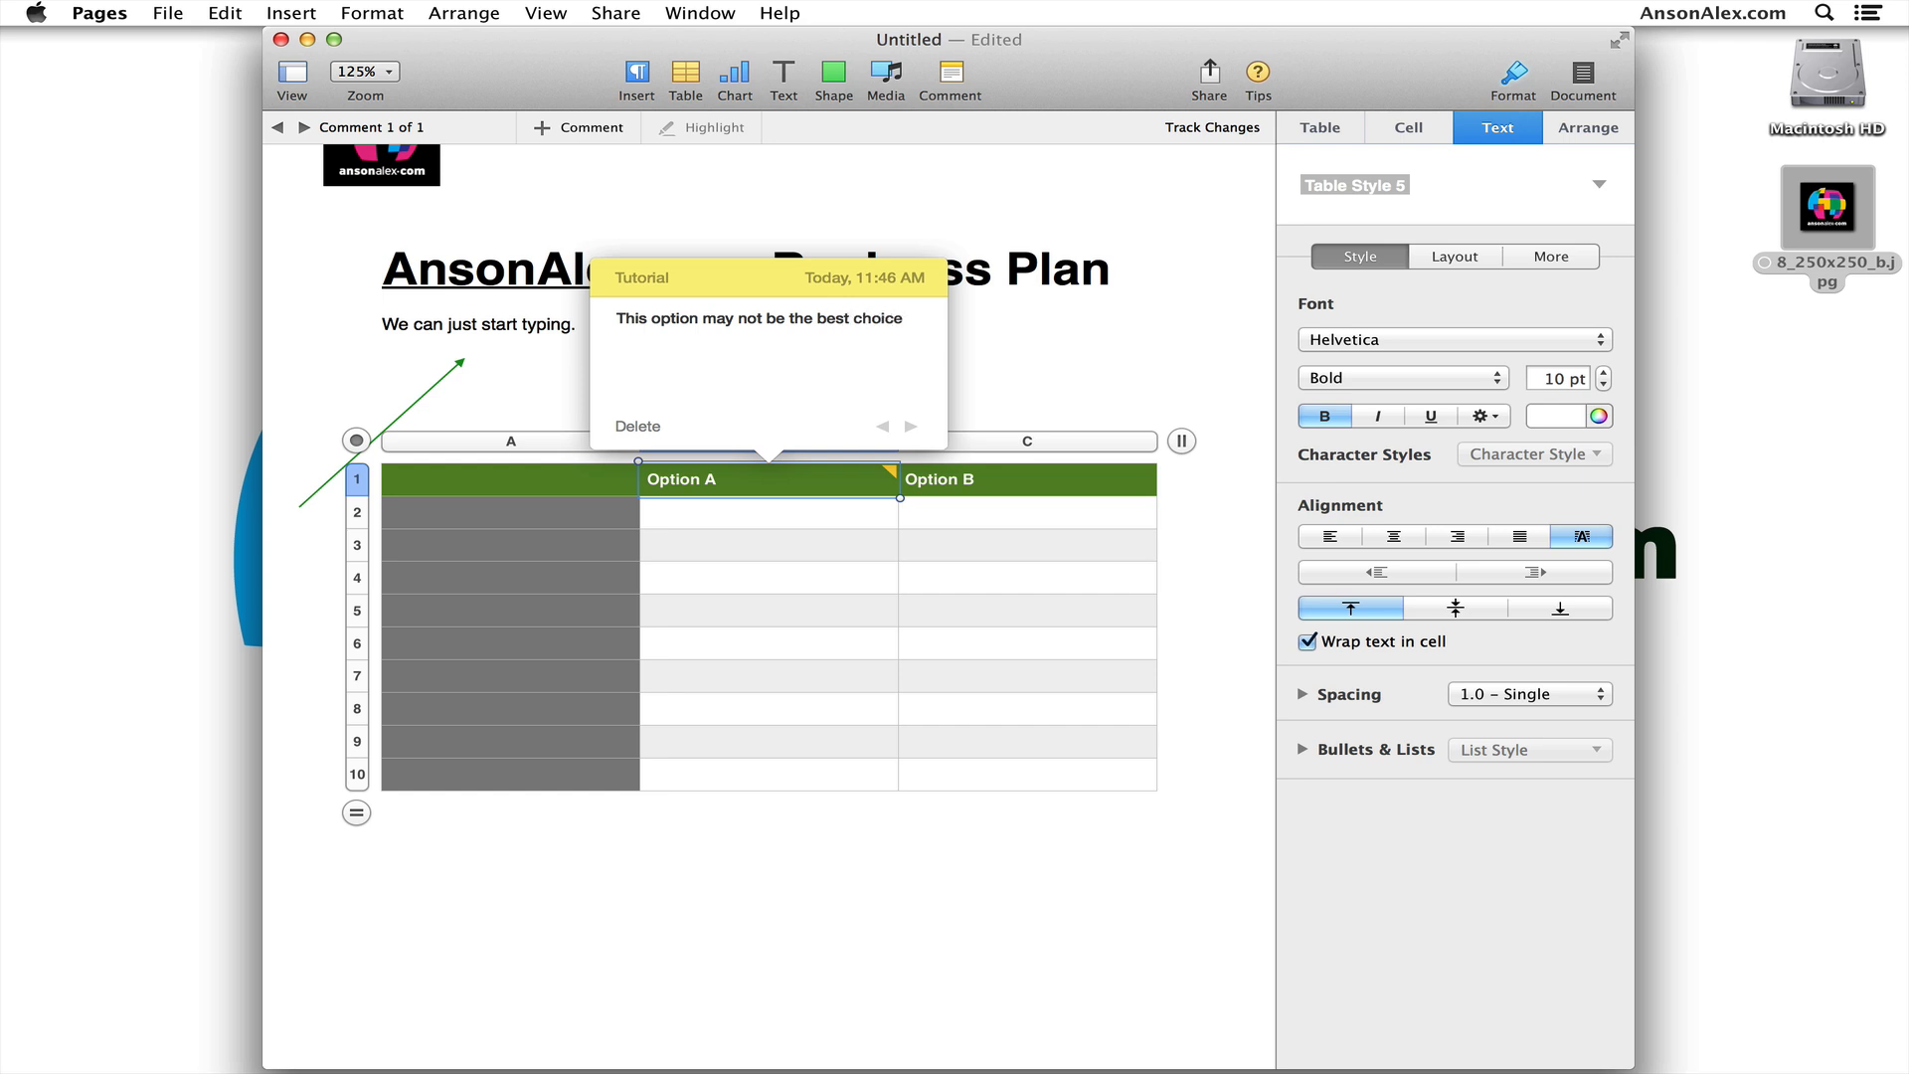
{"action": "left_click", "coordinate": [1081, 358]}
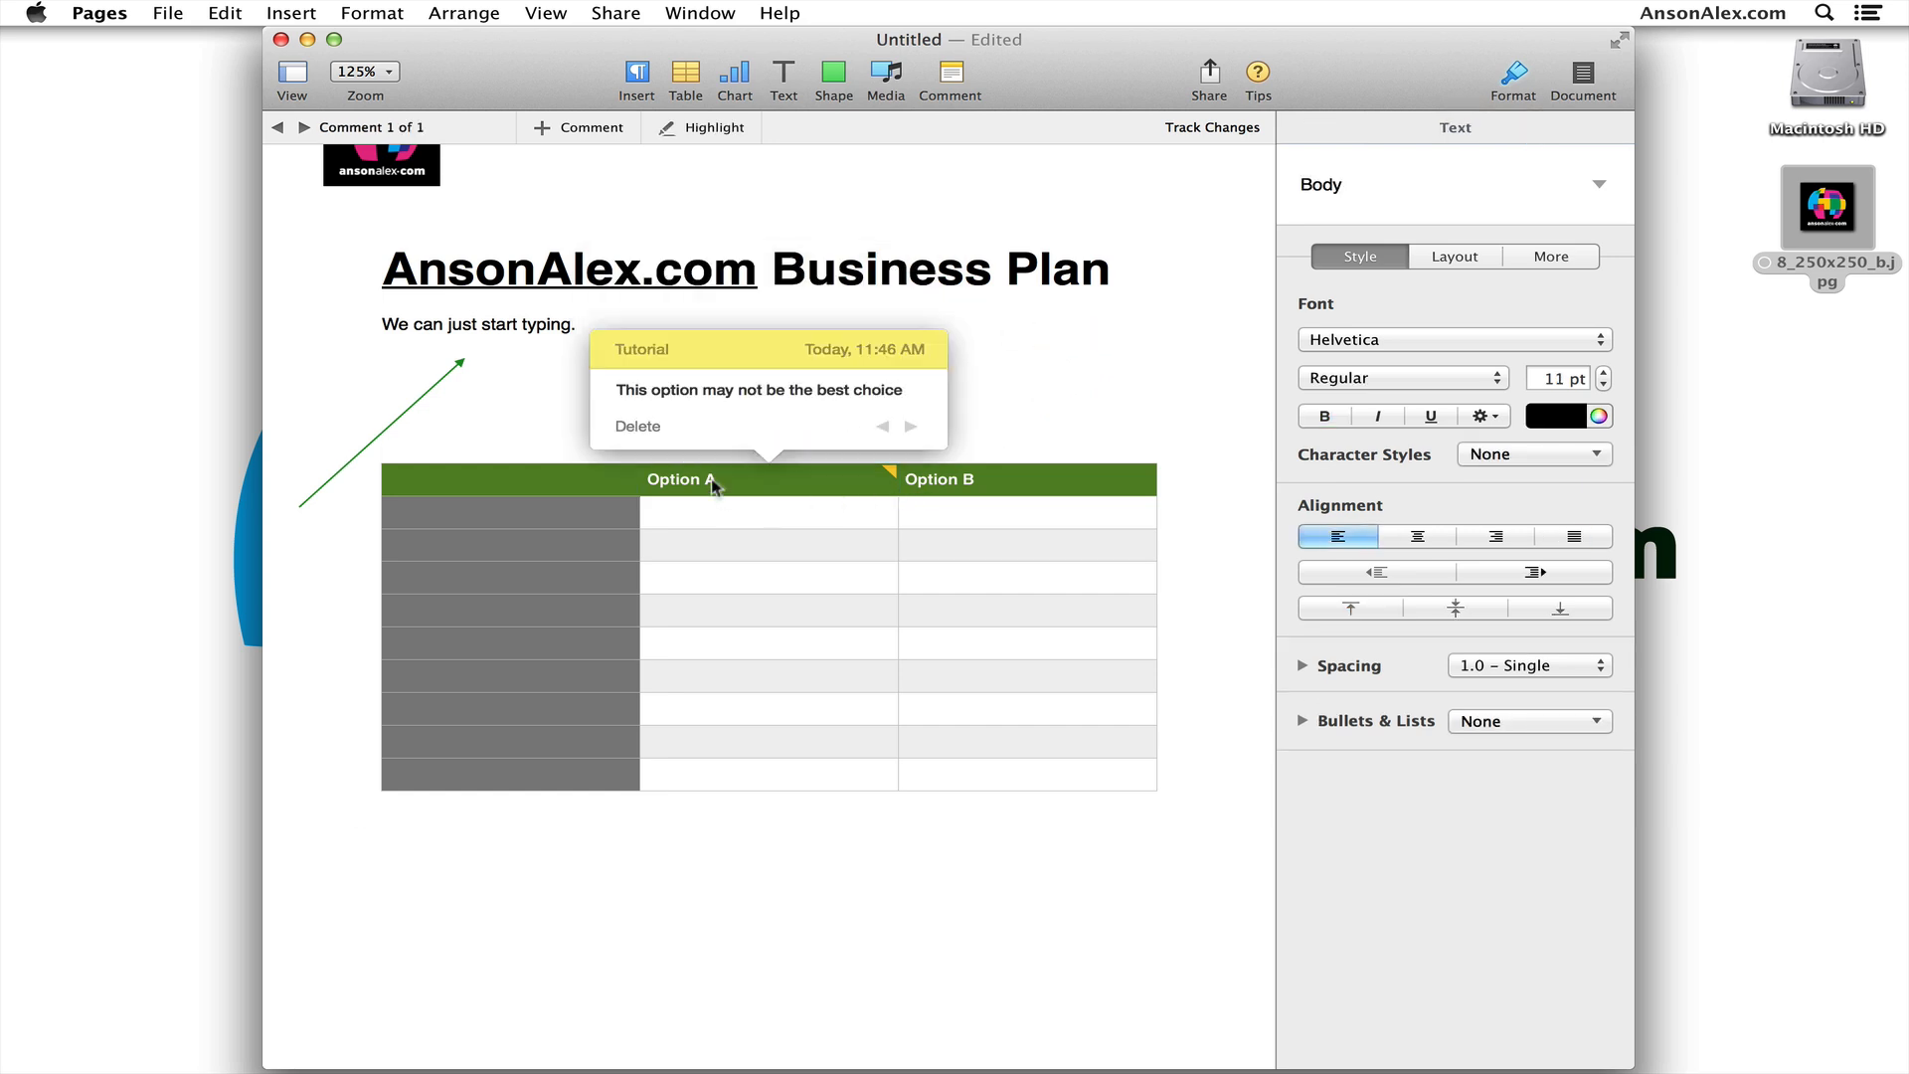
Reopen the comment on the "Option A" cell to review it, and close it by returning to the body text below the table
{"action": "left_click", "coordinate": [892, 477]}
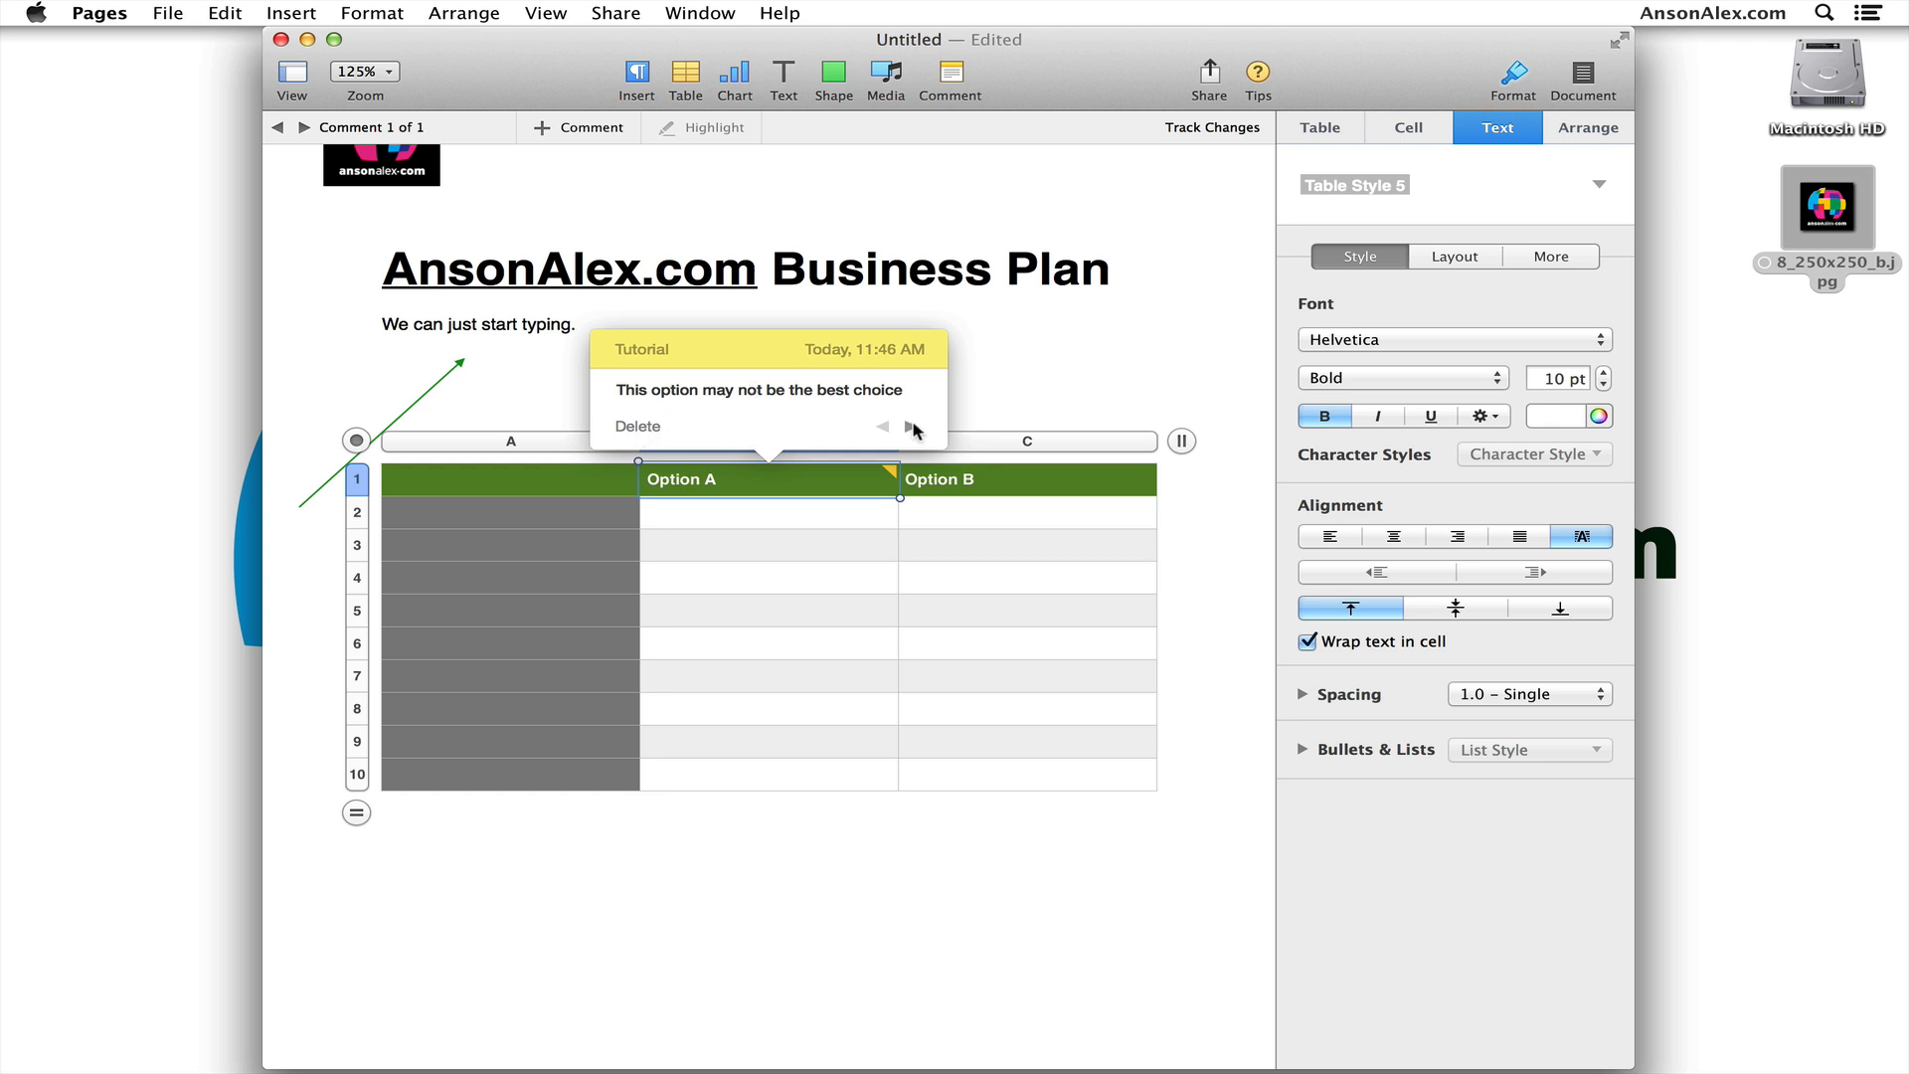
{"action": "left_click", "coordinate": [918, 387]}
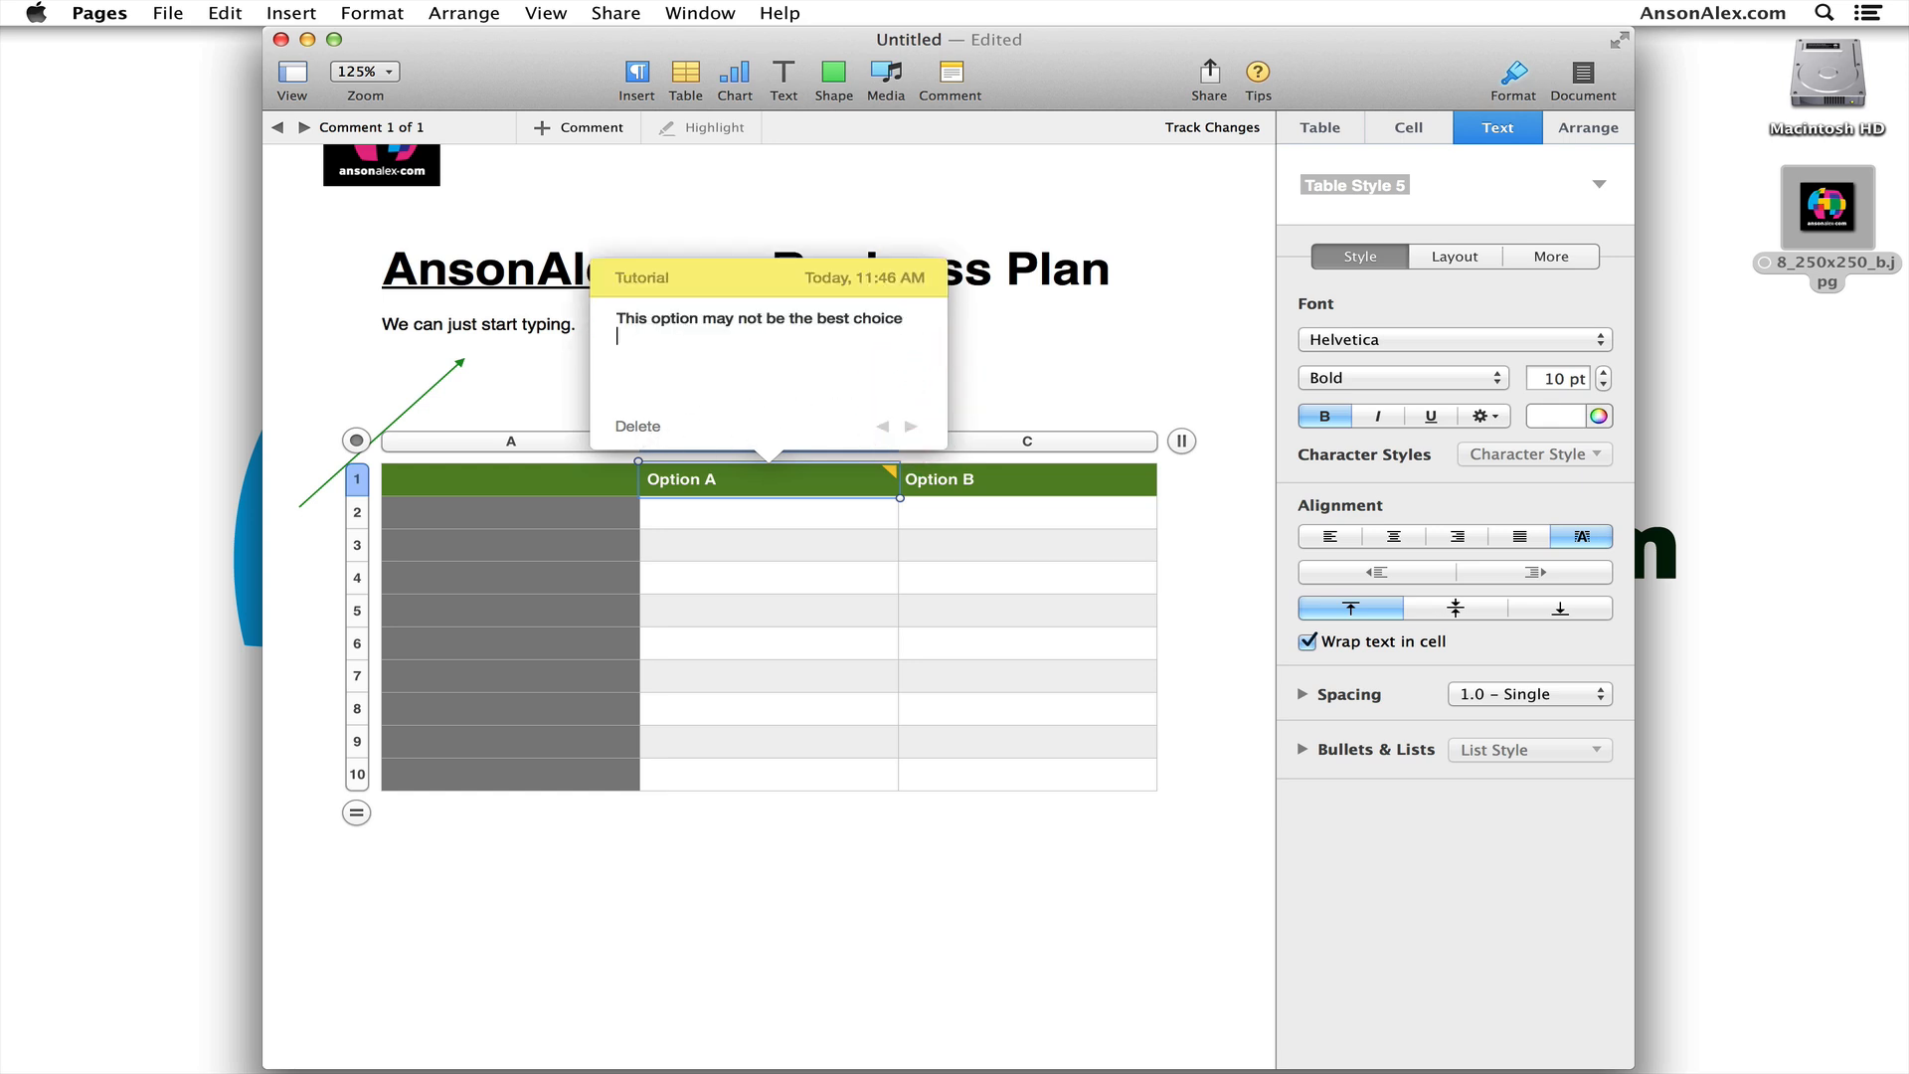
{"action": "left_click", "coordinate": [865, 643]}
{"action": "left_click", "coordinate": [821, 841]}
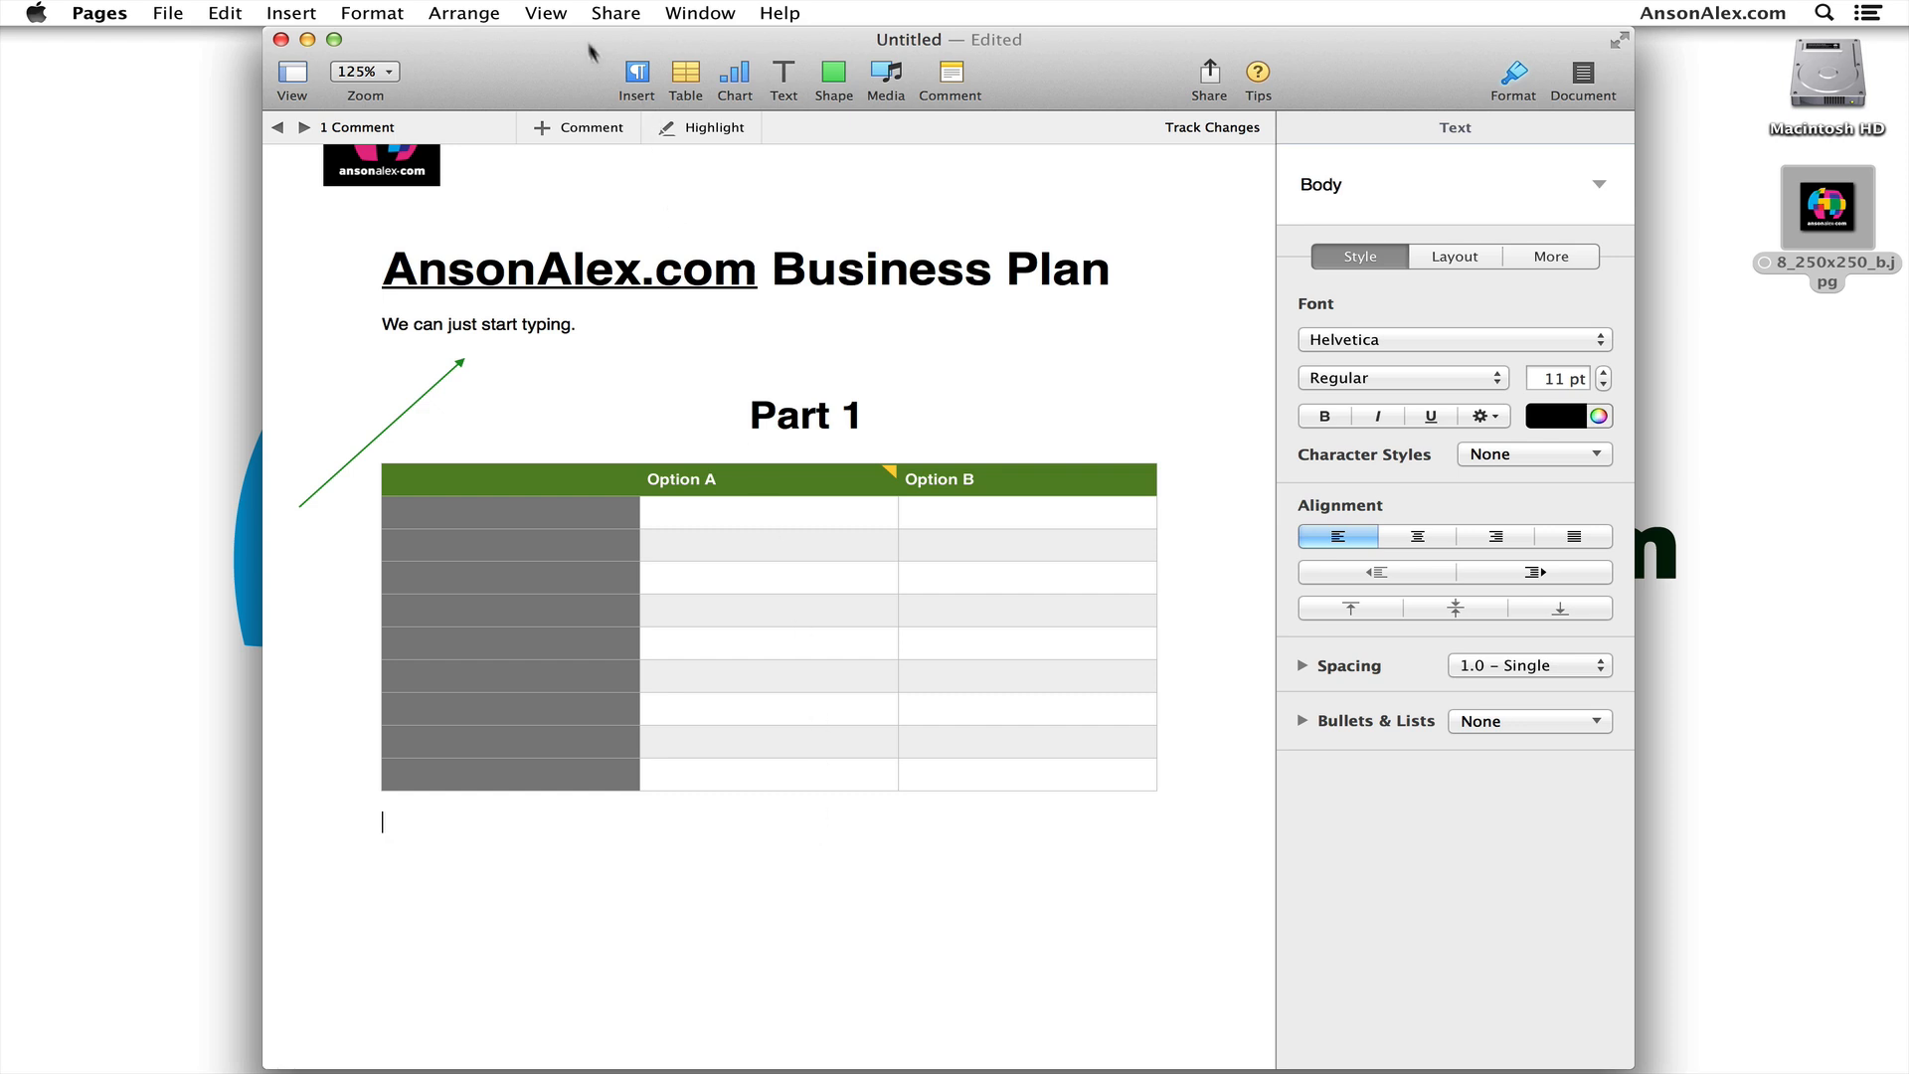
Show the word count and the ruler for the document
{"action": "left_click", "coordinate": [545, 12]}
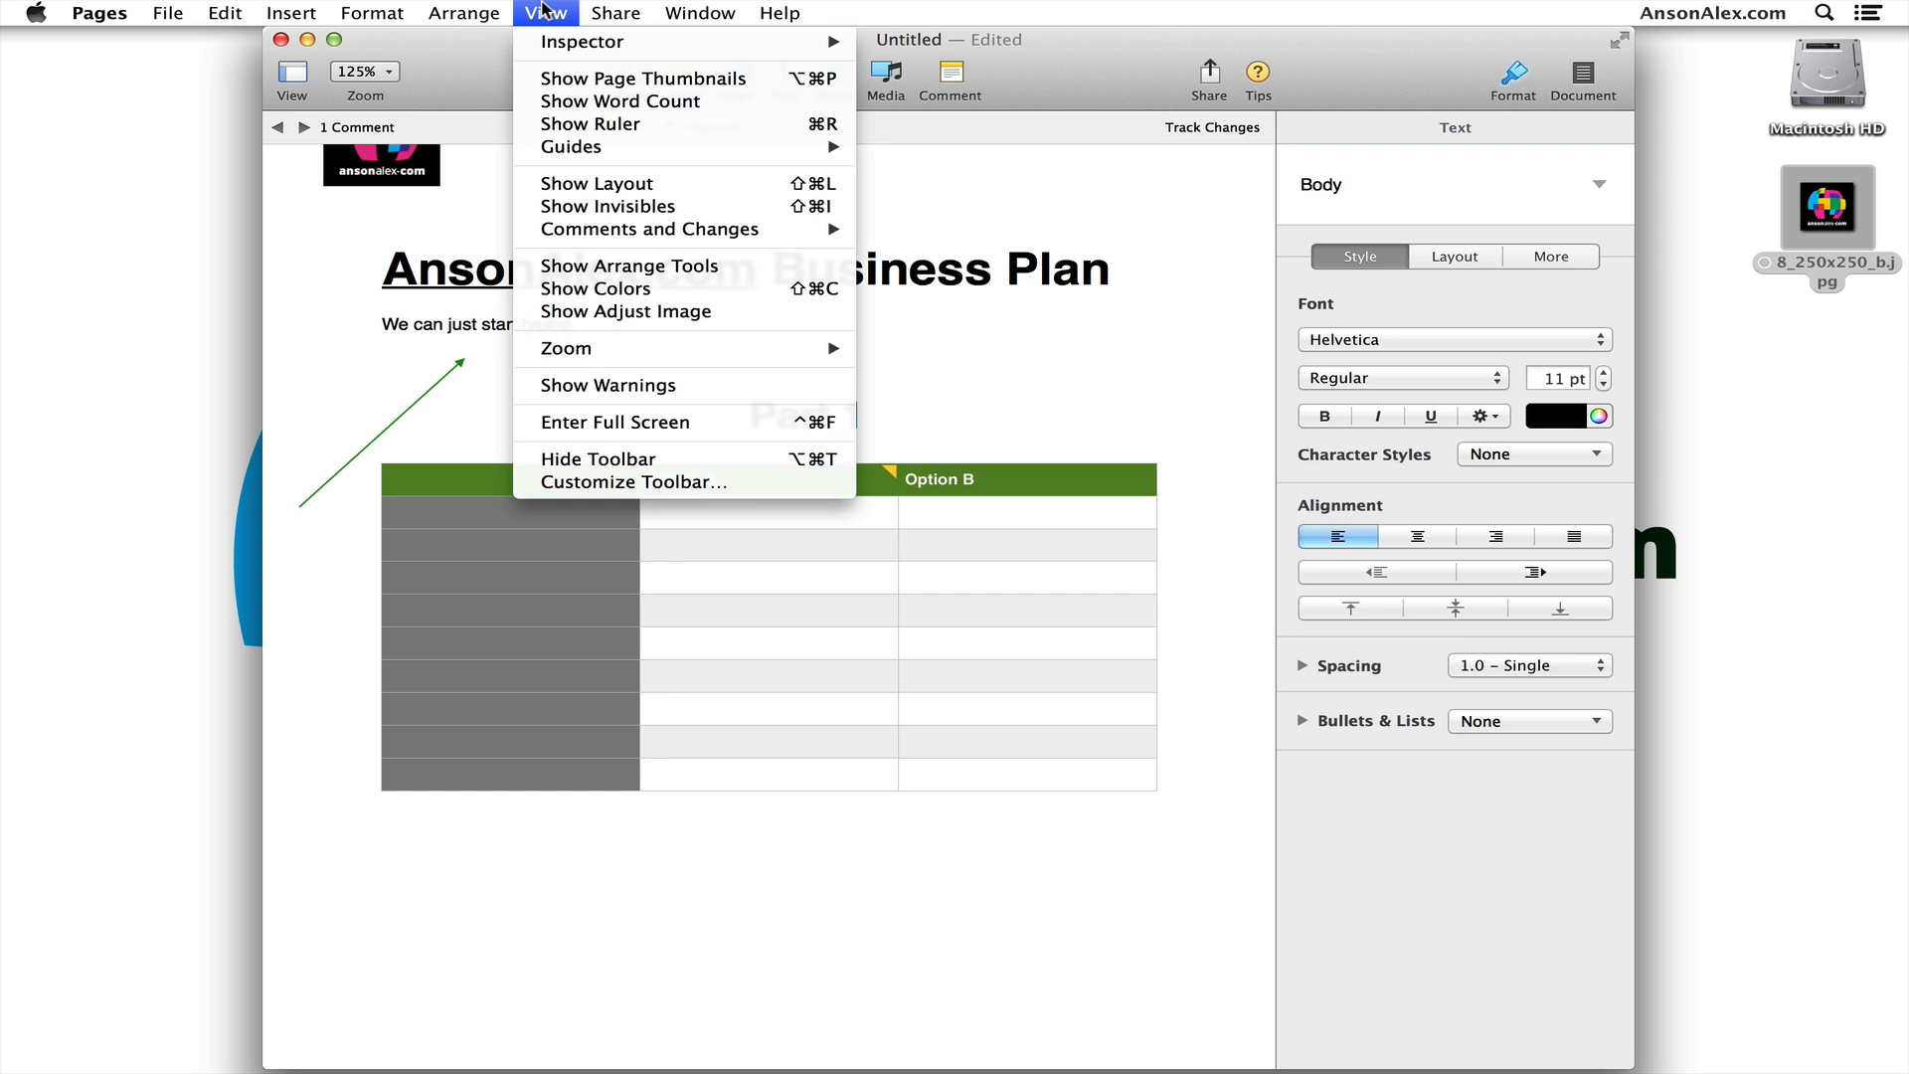
{"action": "left_click", "coordinate": [664, 107]}
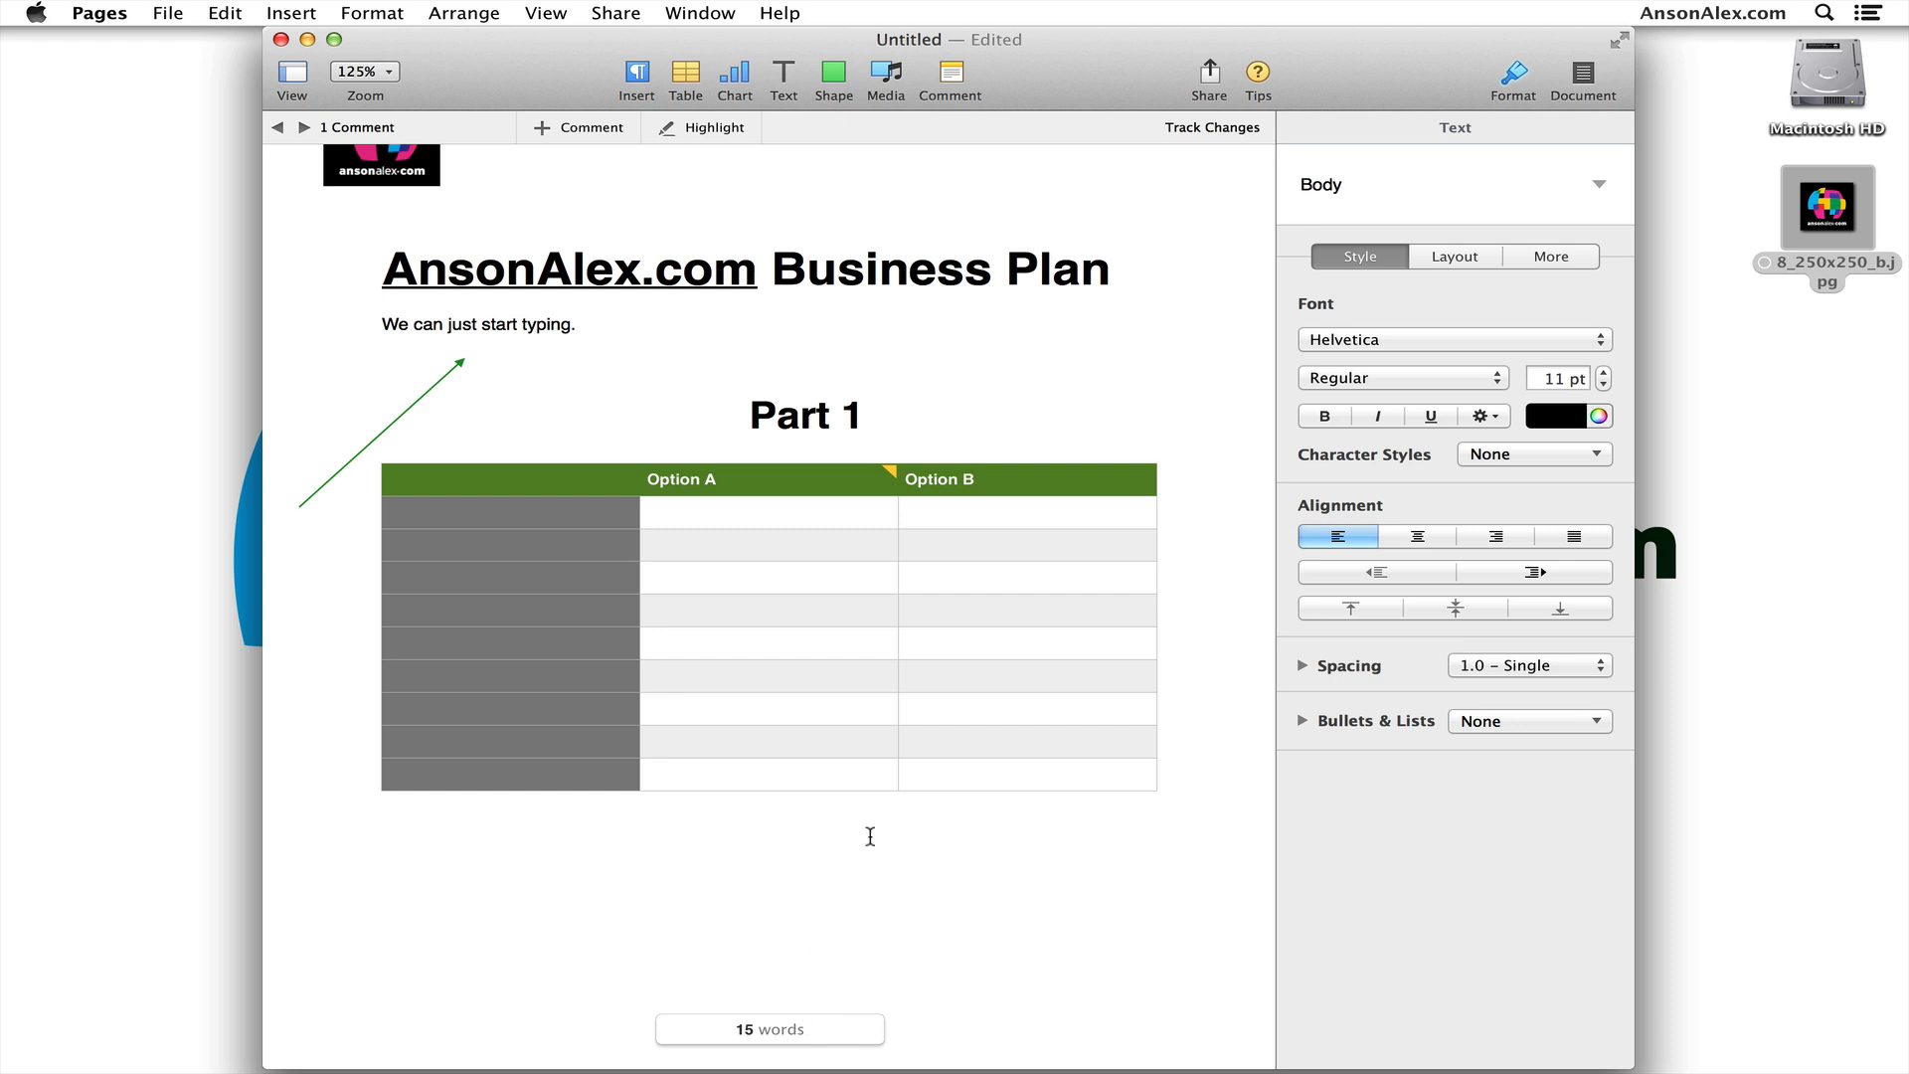
{"action": "left_click", "coordinate": [546, 13]}
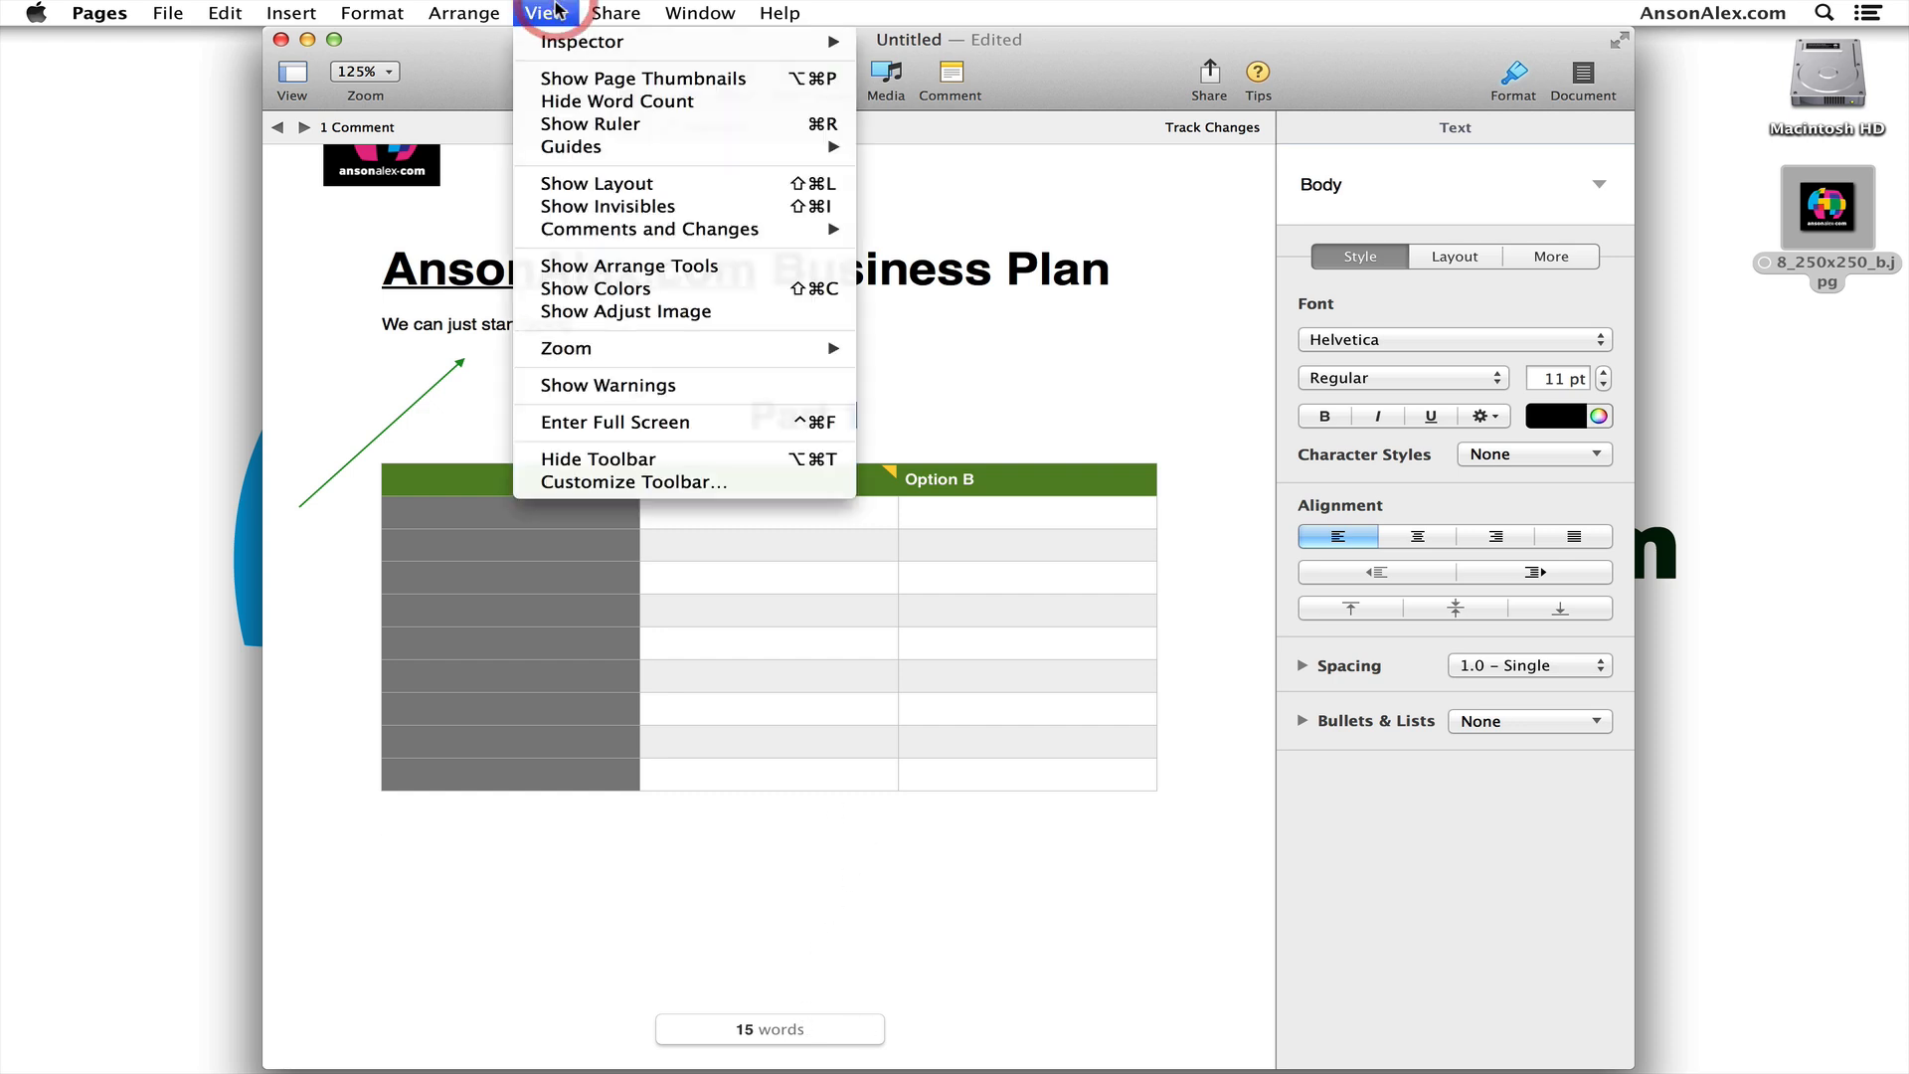
{"action": "left_click", "coordinate": [602, 123]}
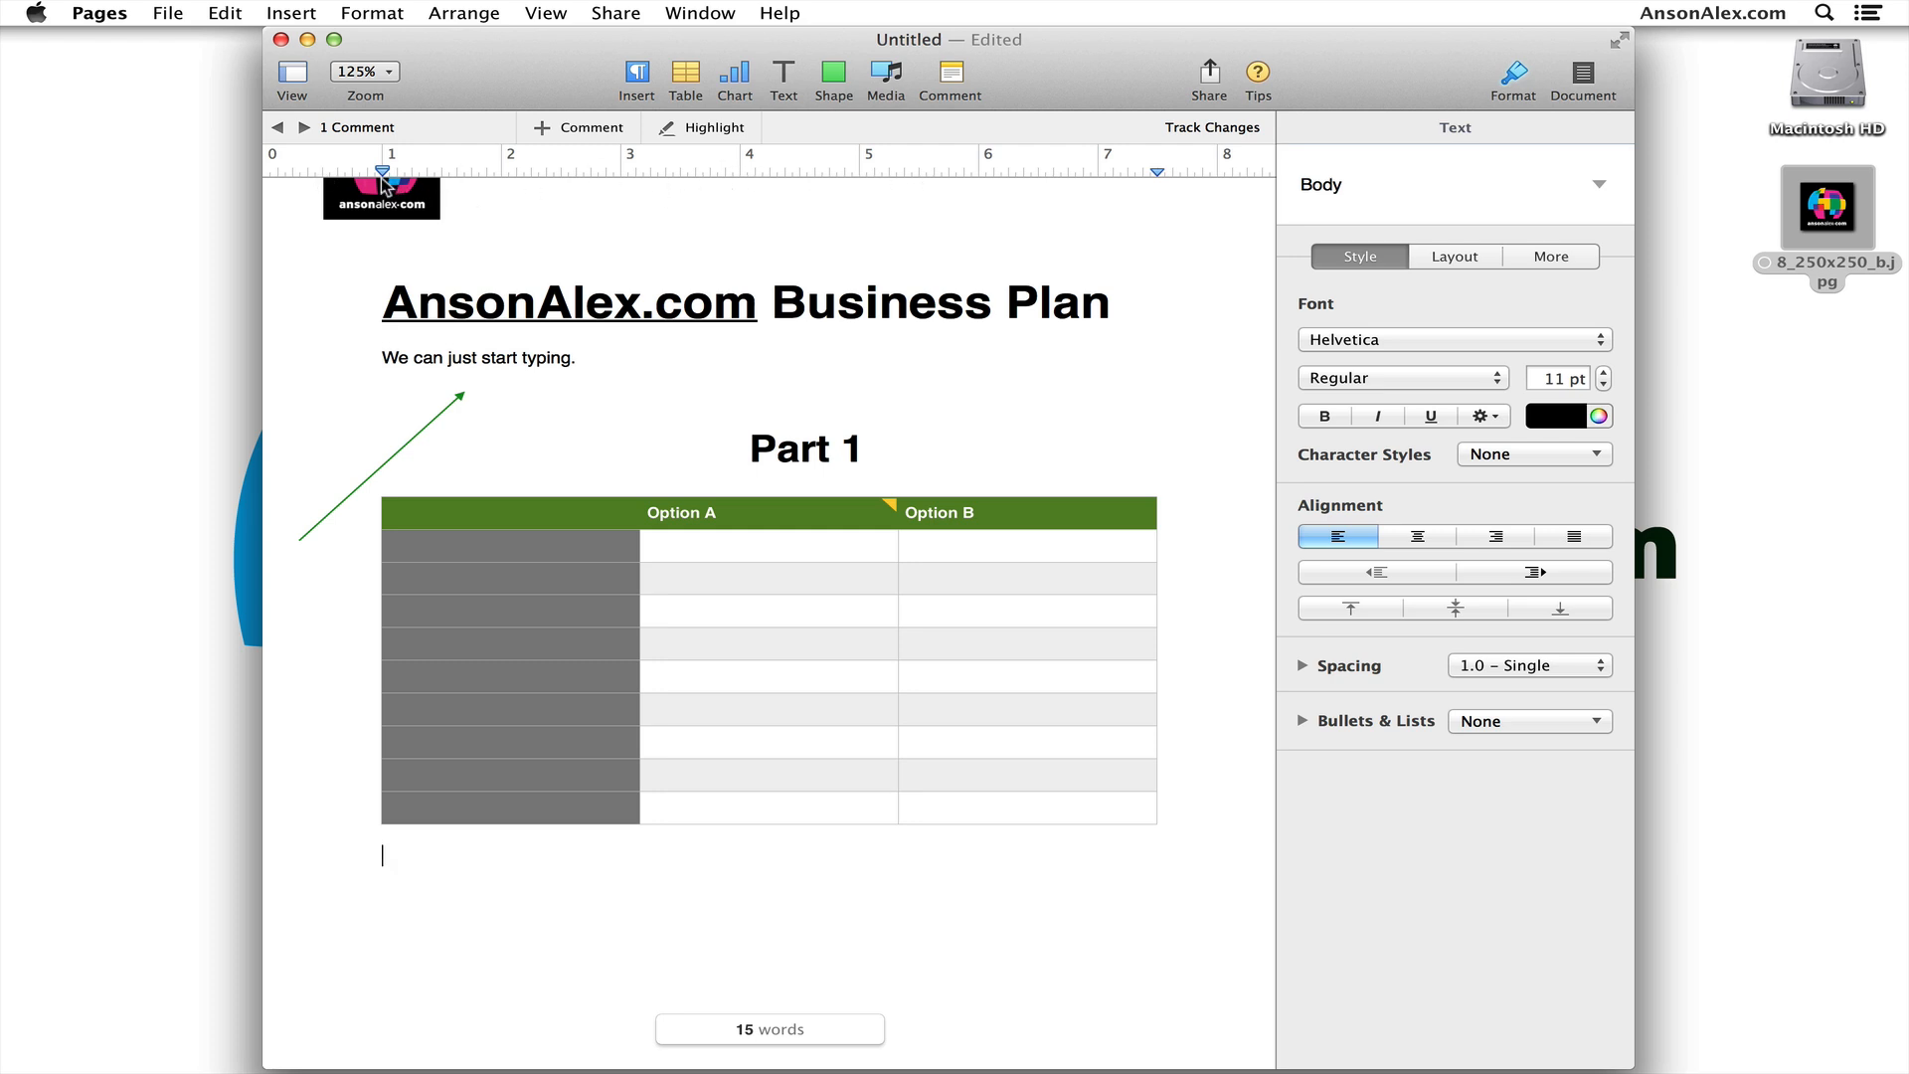
{"action": "mouse_move", "coordinate": [383, 171]}
{"action": "left_mouse_down"}
{"action": "mouse_move", "coordinate": [502, 171]}
{"action": "mouse_move", "coordinate": [381, 171]}
{"action": "left_mouse_up"}
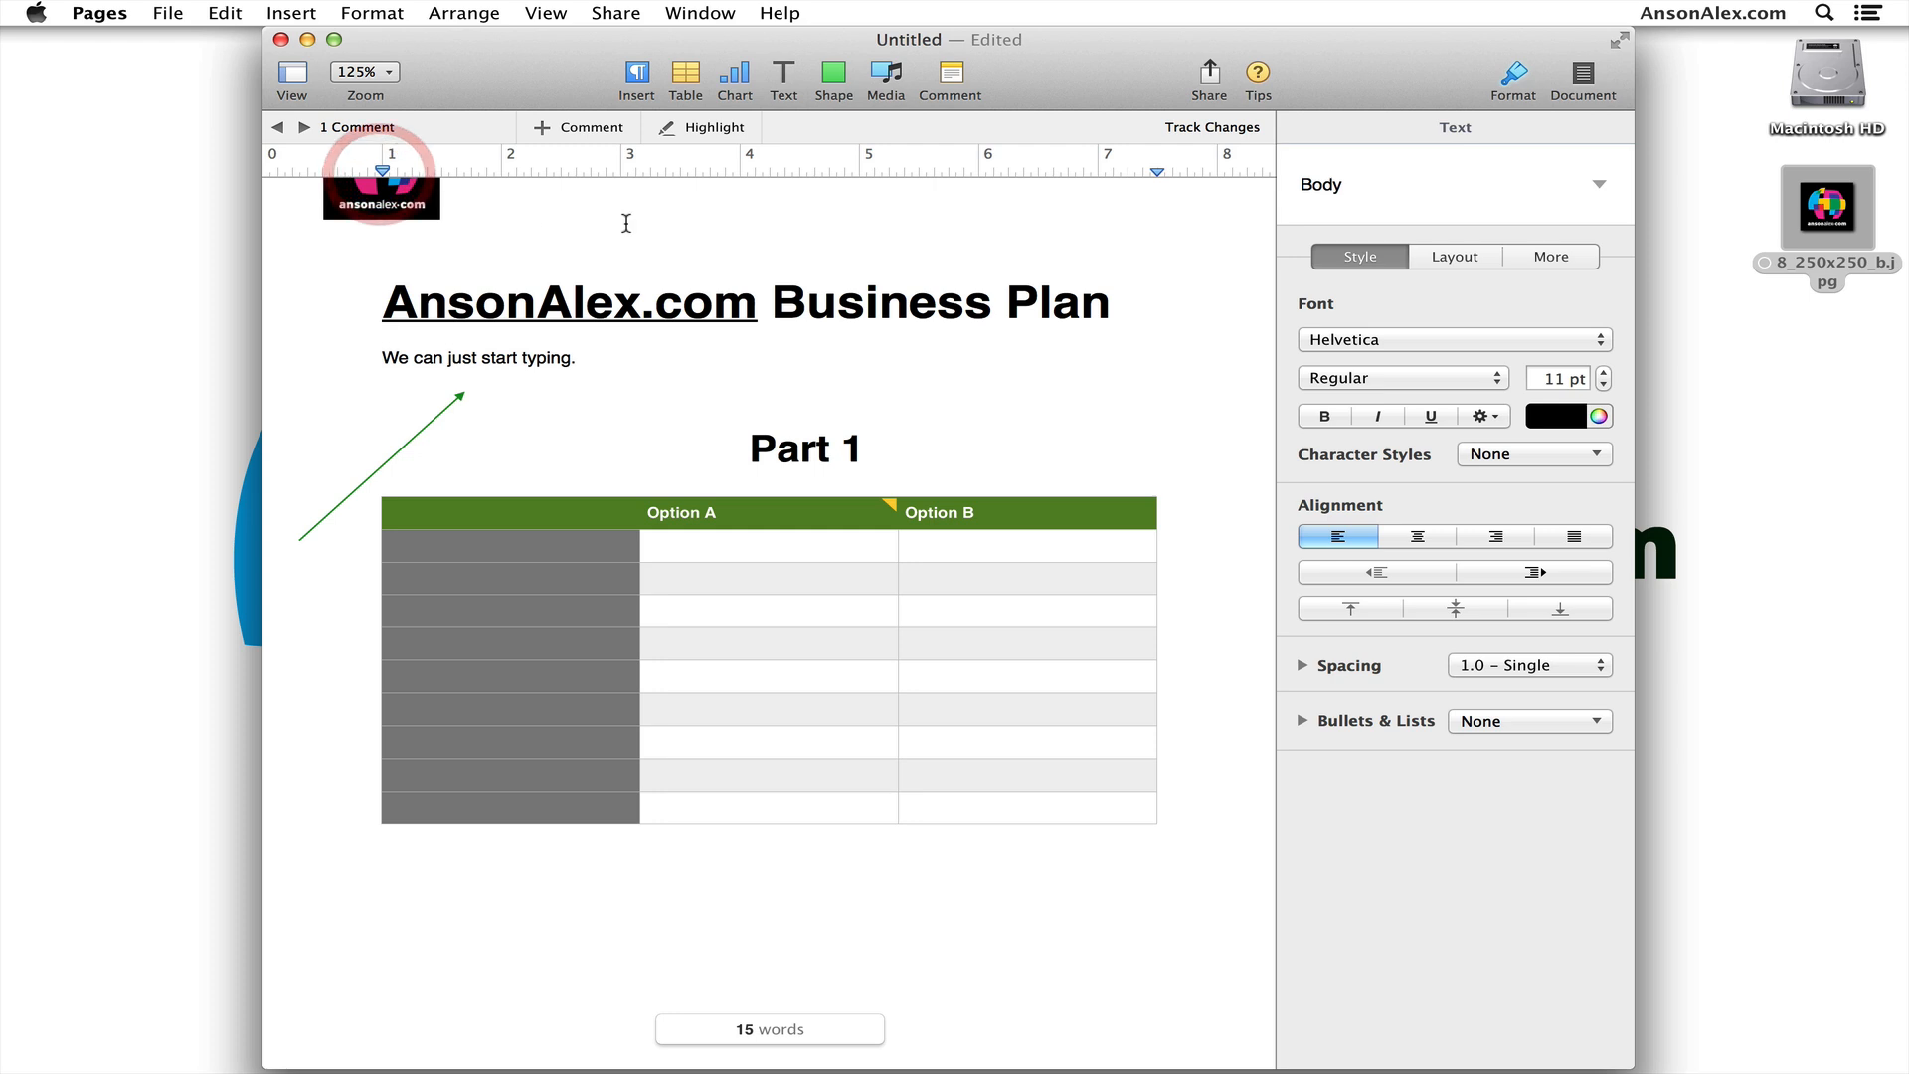
{"action": "left_click", "coordinate": [626, 222]}
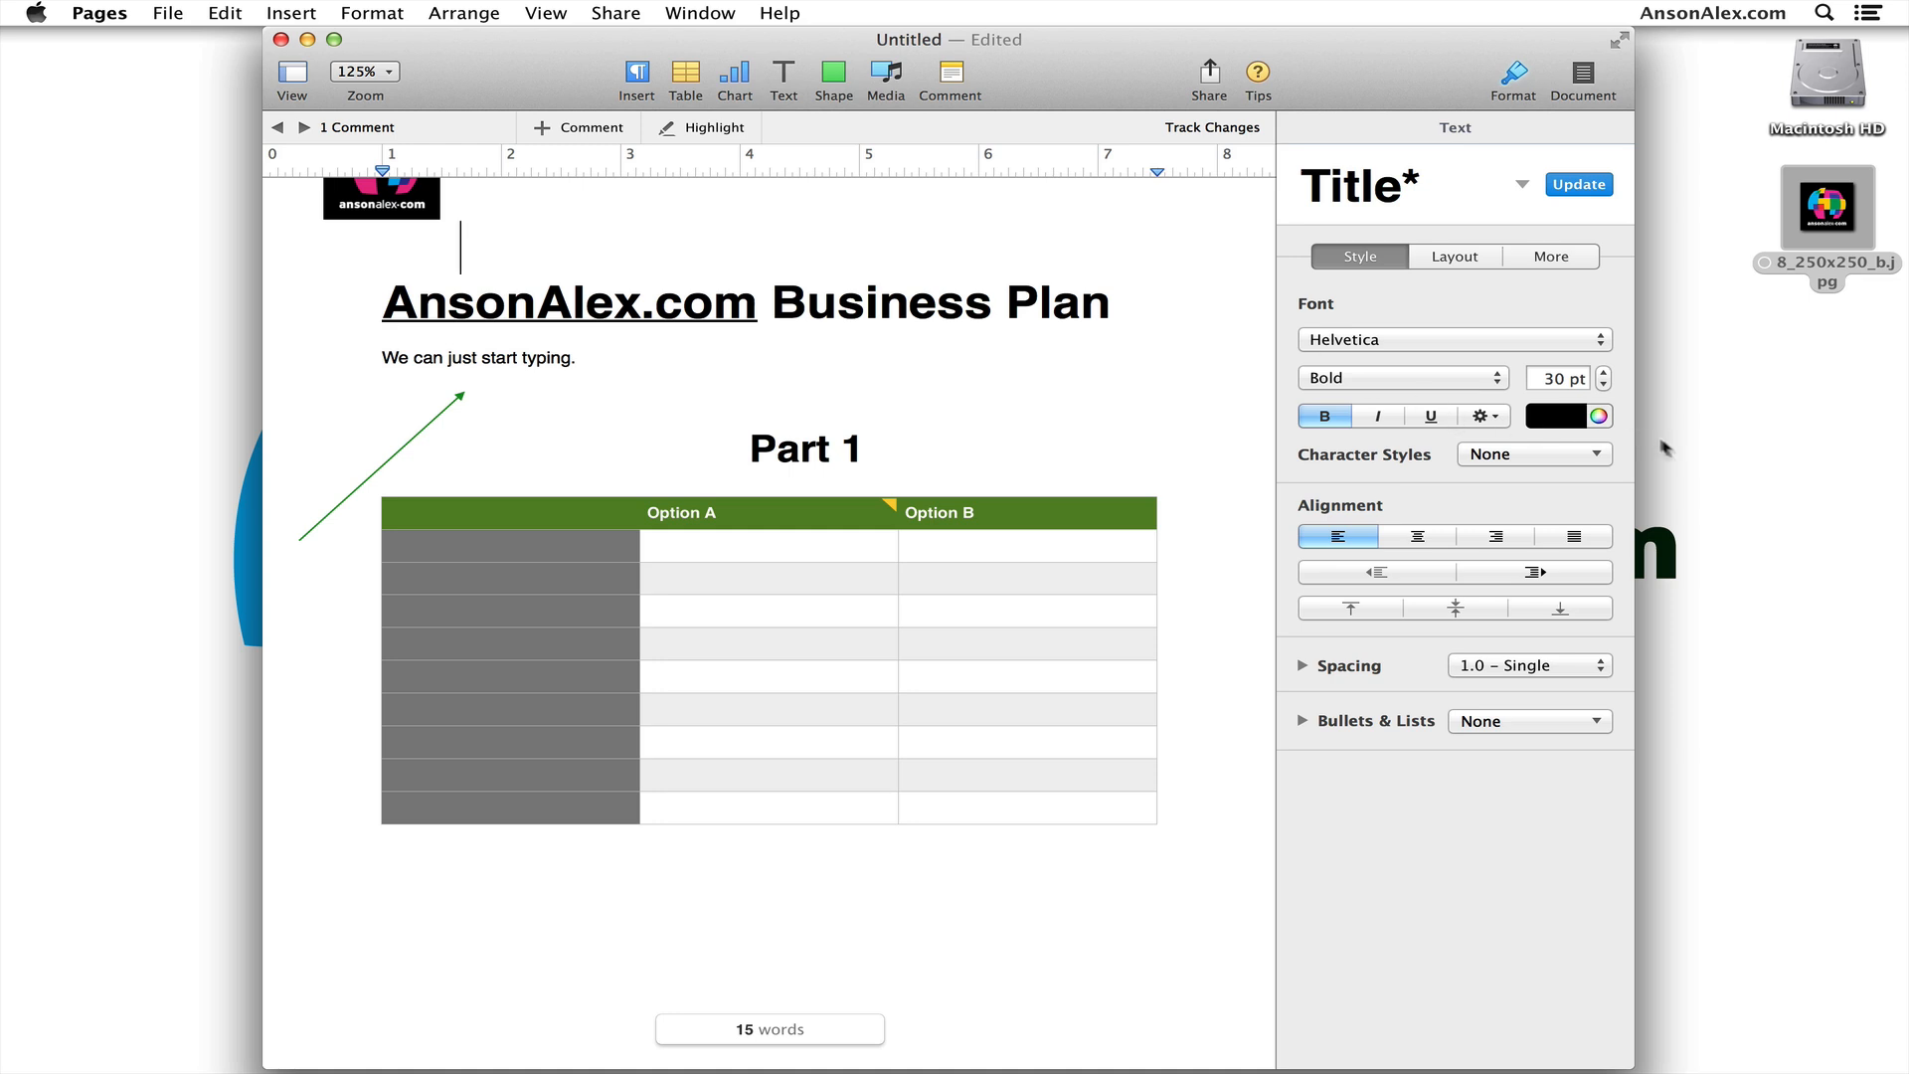
{"action": "left_click", "coordinate": [1731, 482]}
{"action": "left_click", "coordinate": [1728, 474]}
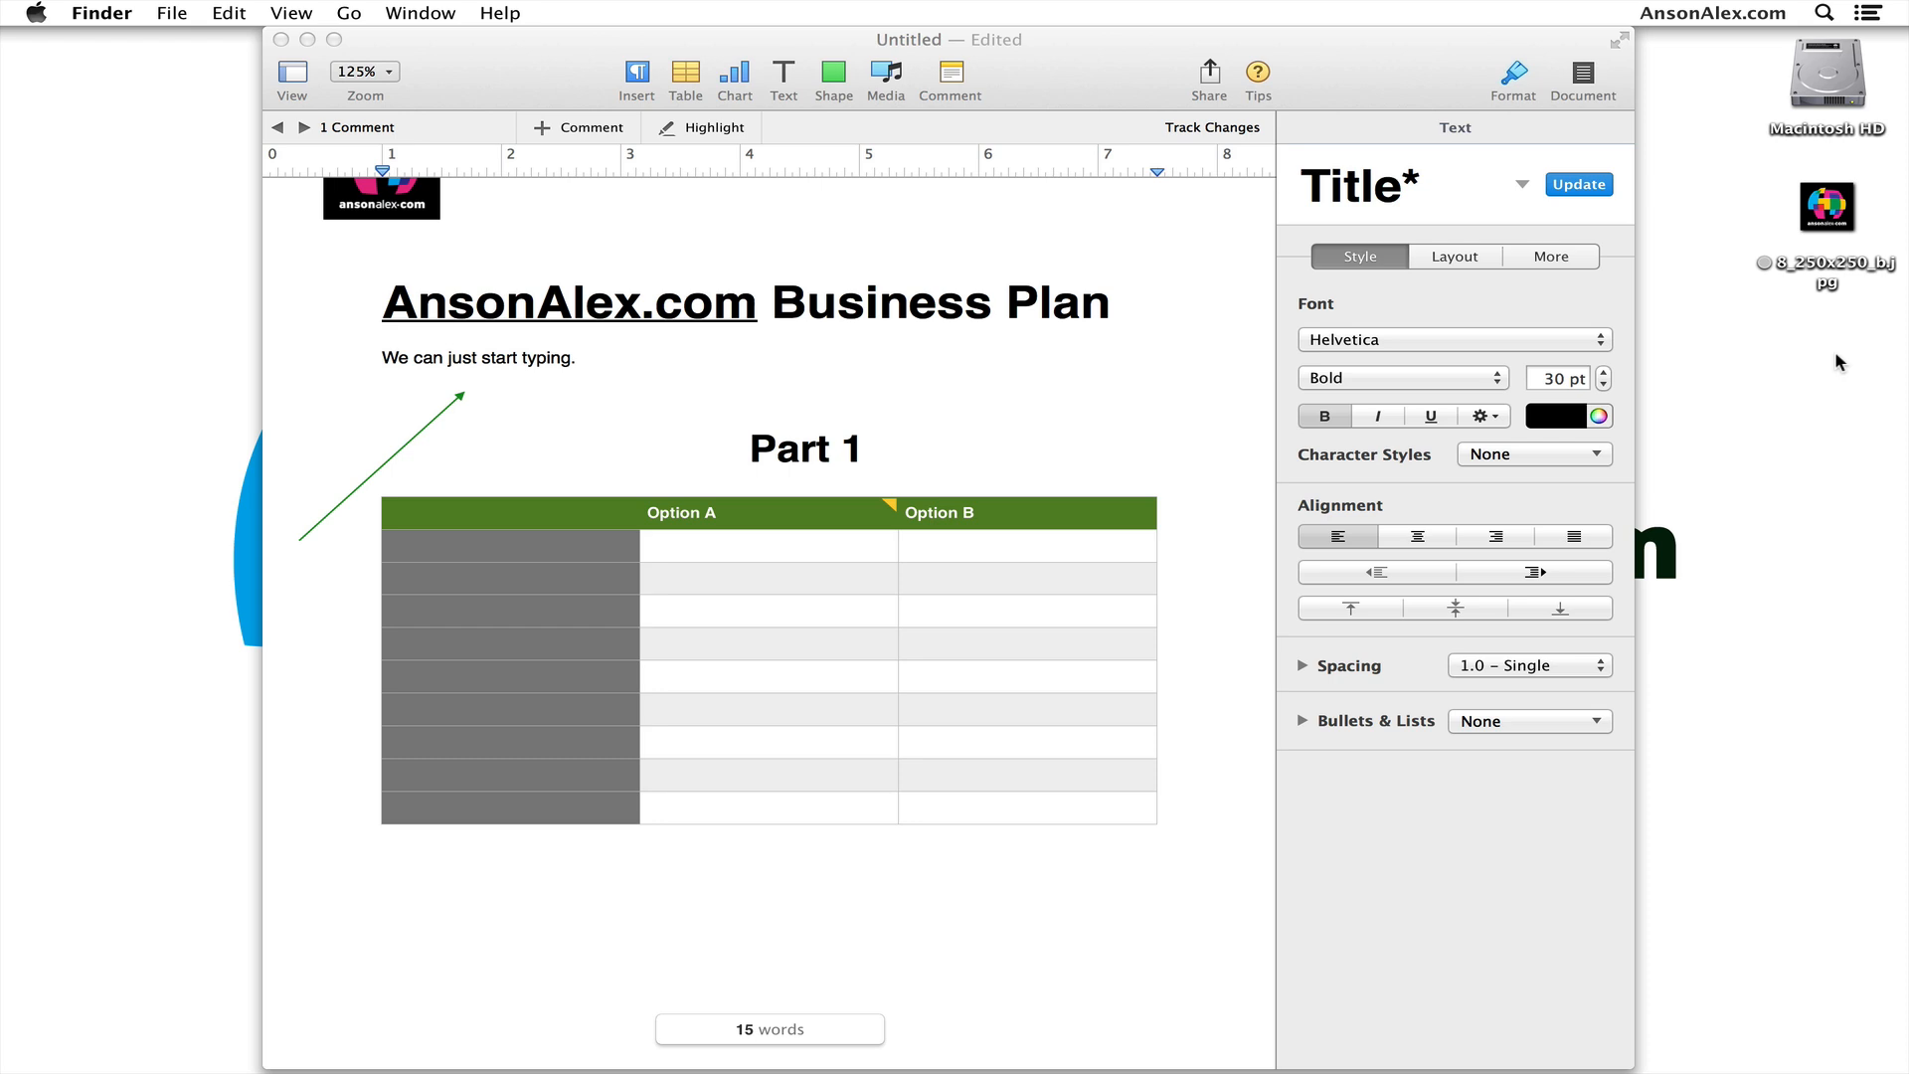
{"action": "right_click", "coordinate": [792, 420]}
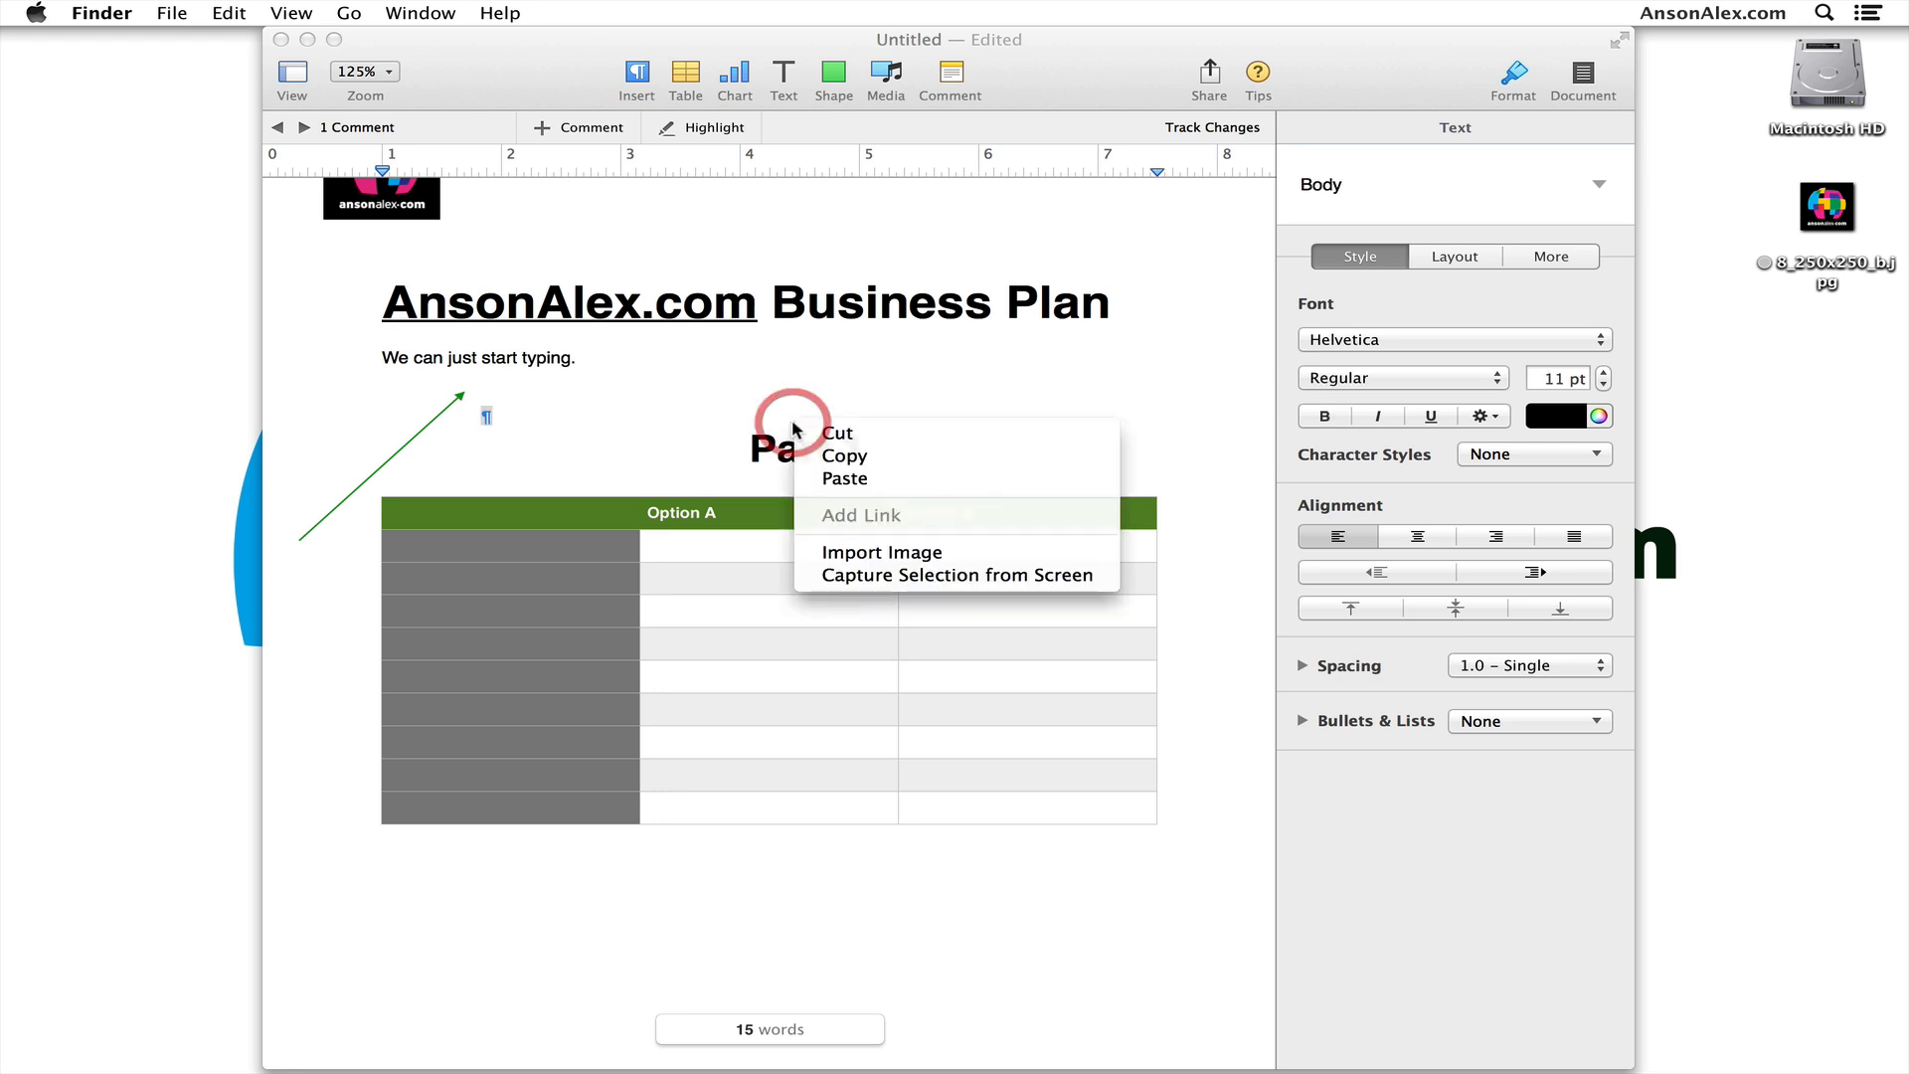
{"action": "left_click", "coordinate": [760, 396]}
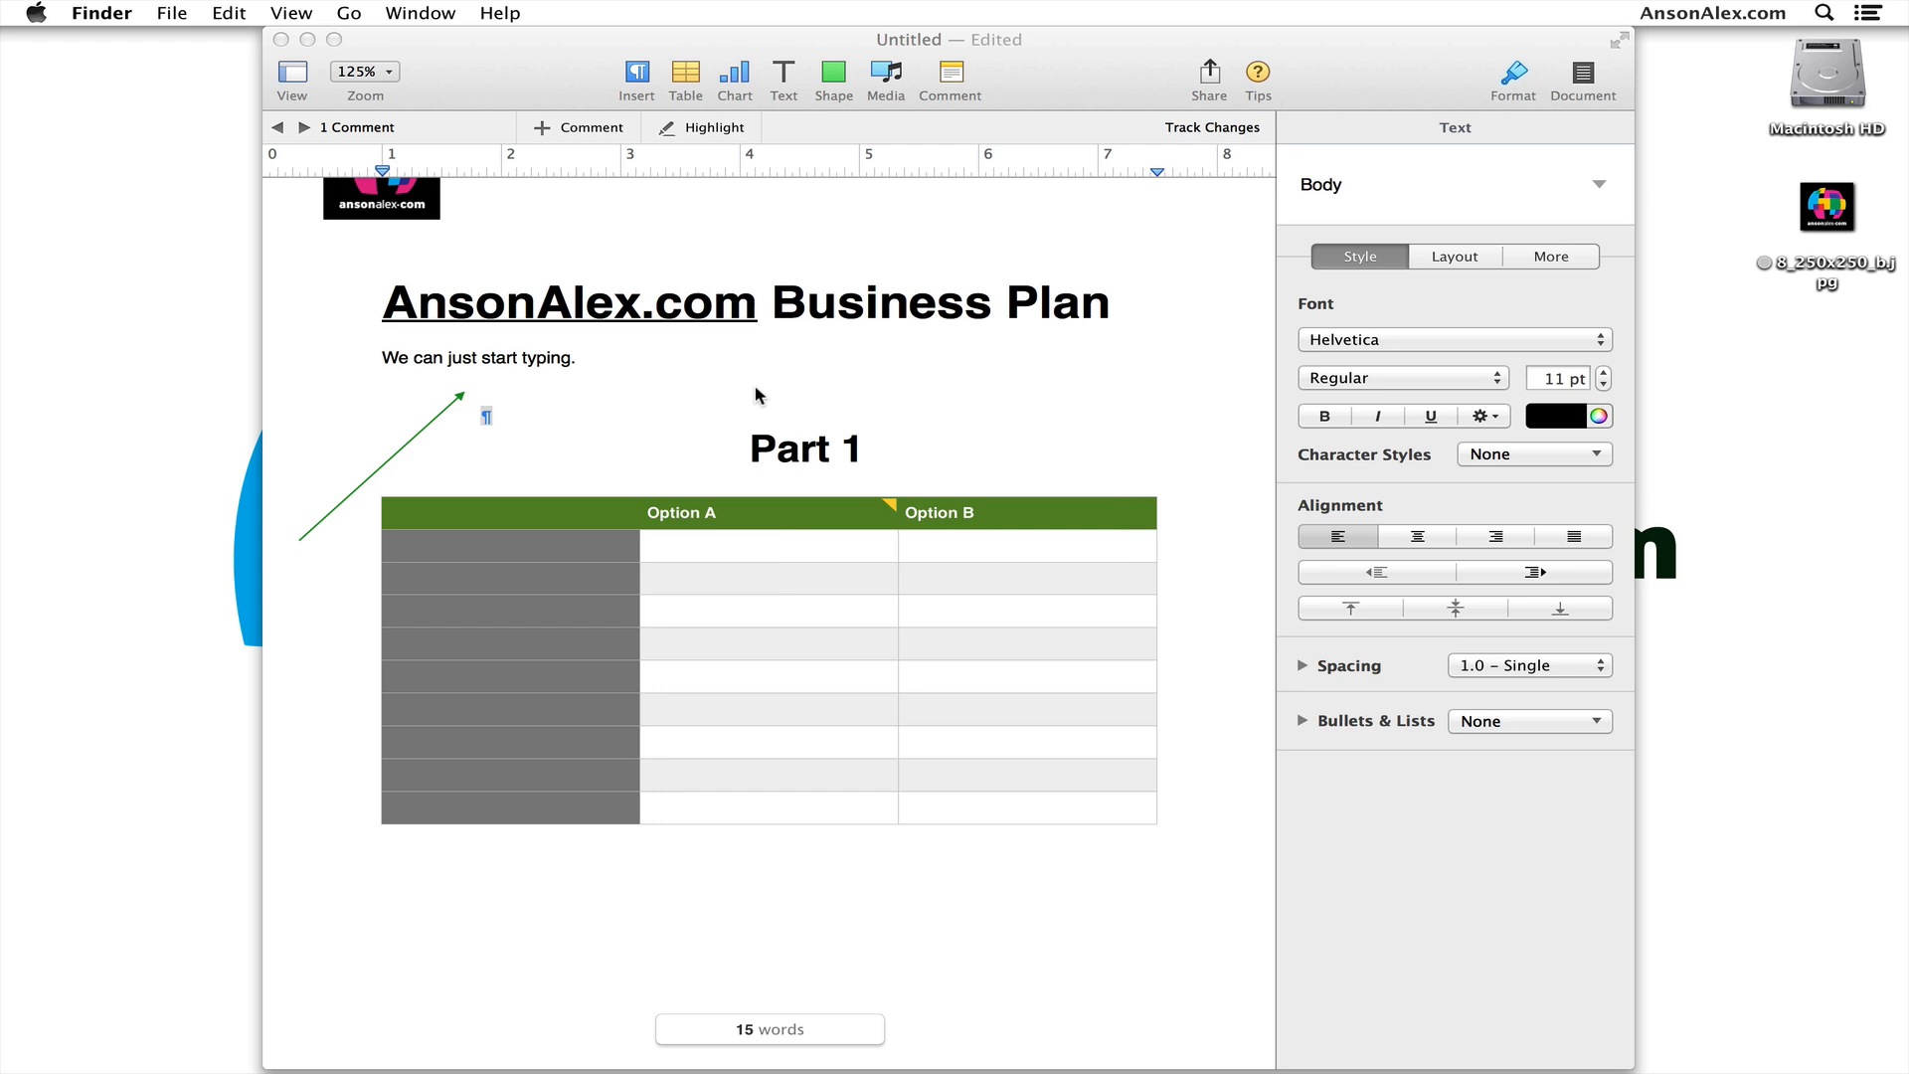
{"action": "left_click", "coordinate": [528, 82]}
Export the document in Word format to the Desktop as "AnsonAlex Business Plan", without requiring a password
{"action": "left_click", "coordinate": [167, 13]}
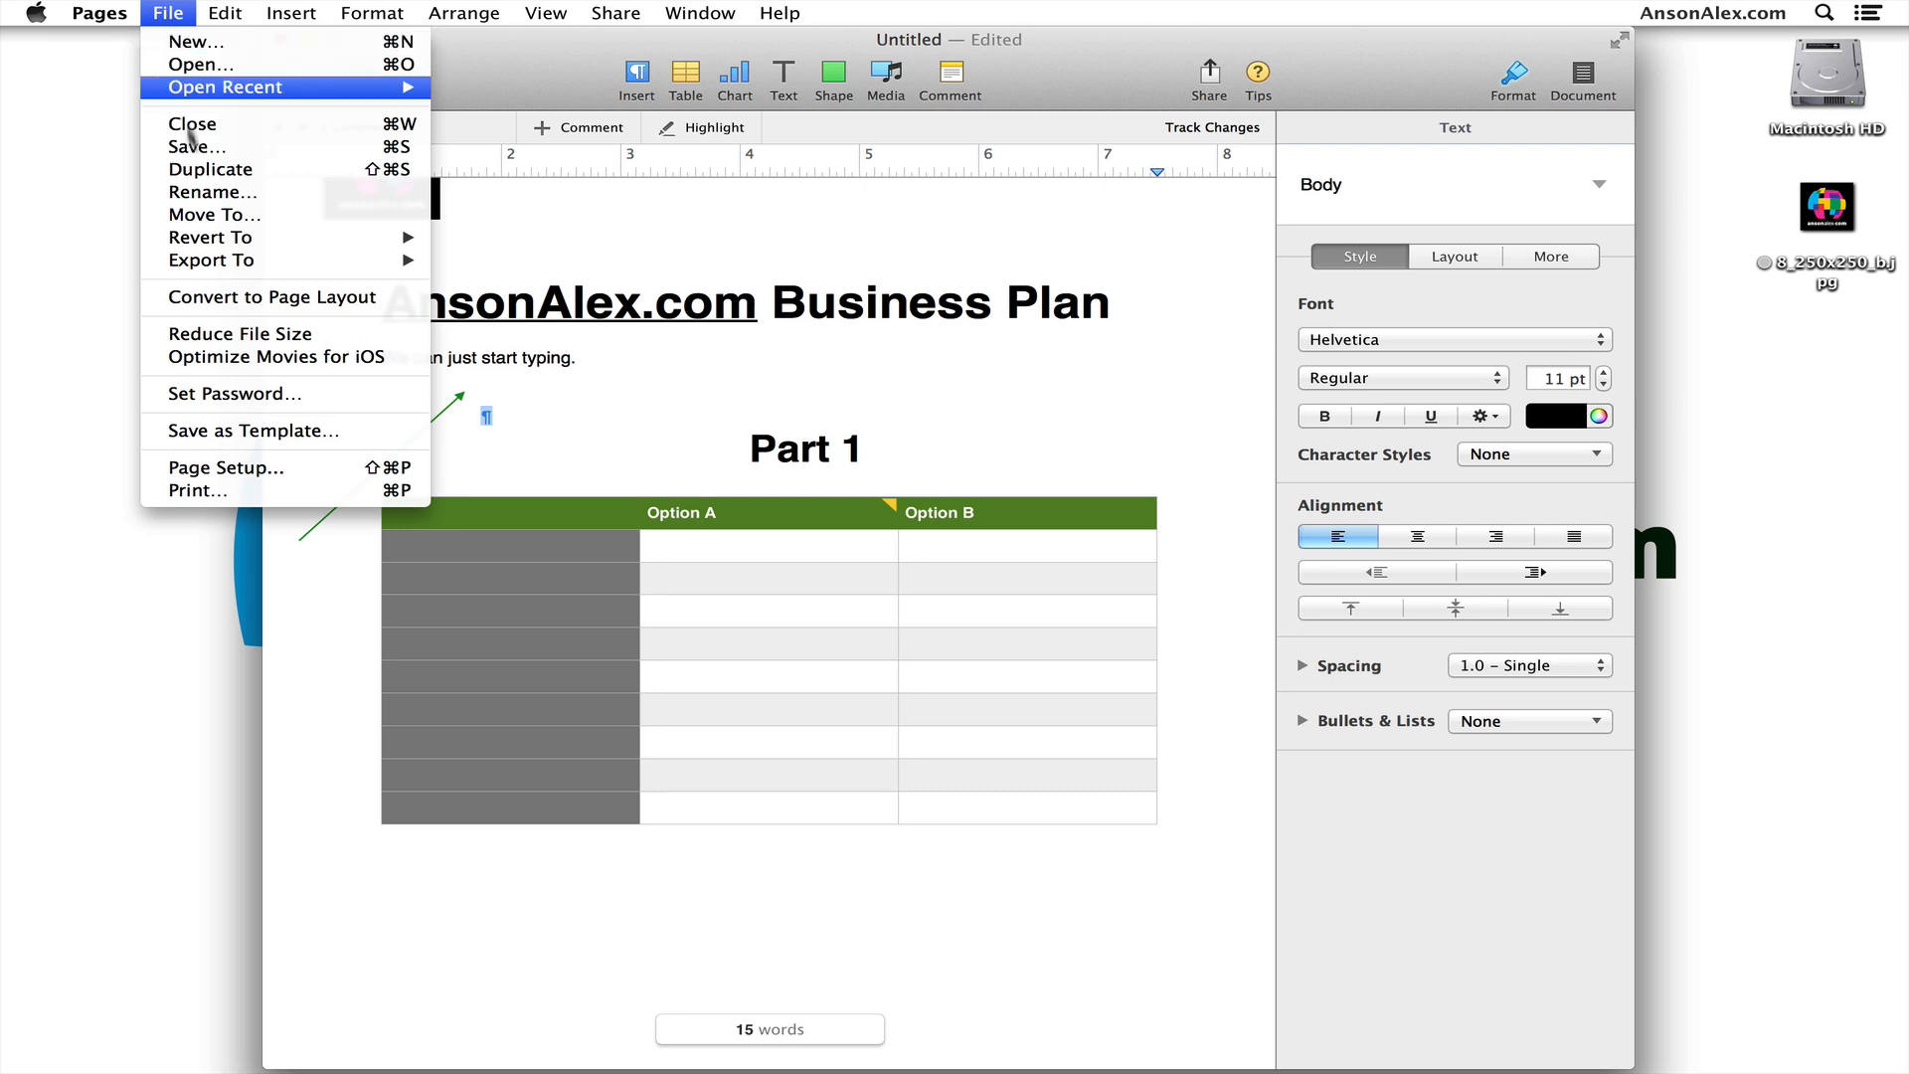
{"action": "mouse_move", "coordinate": [292, 263]}
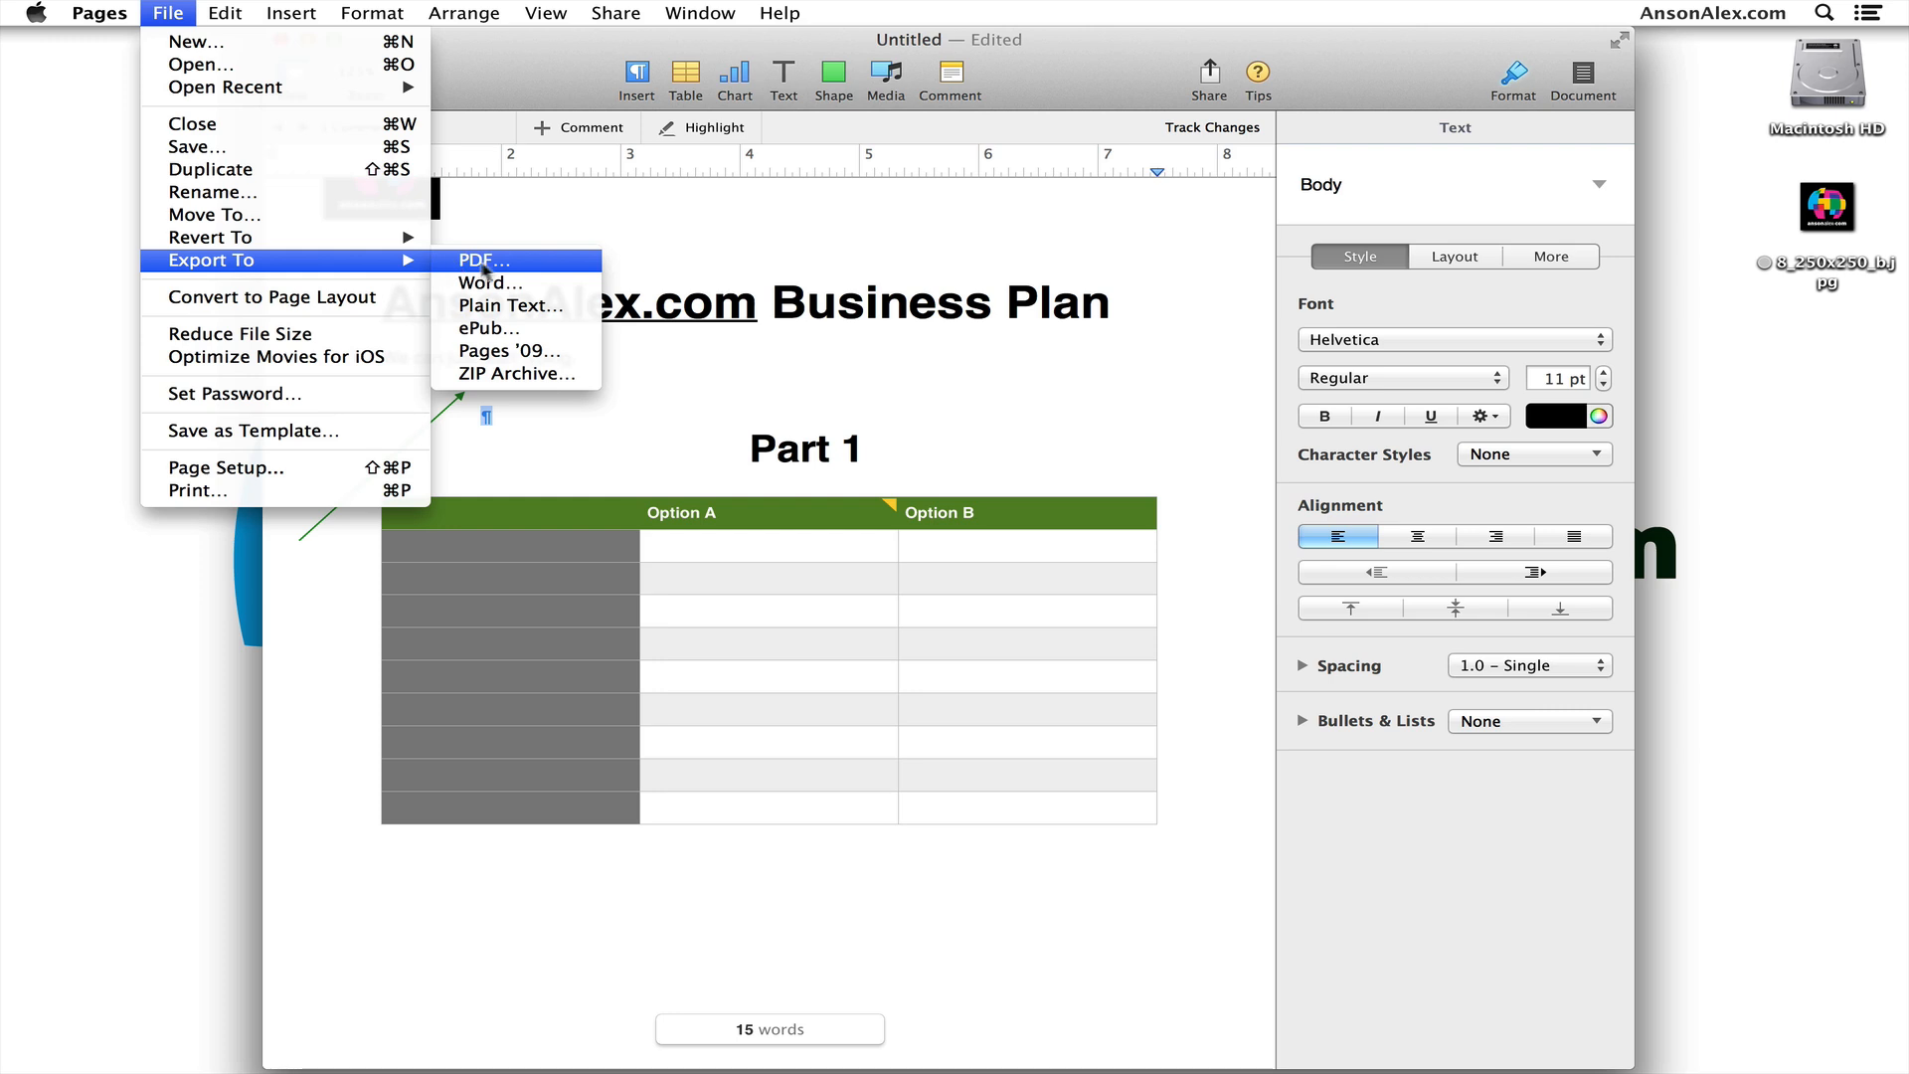
{"action": "left_click", "coordinate": [558, 285]}
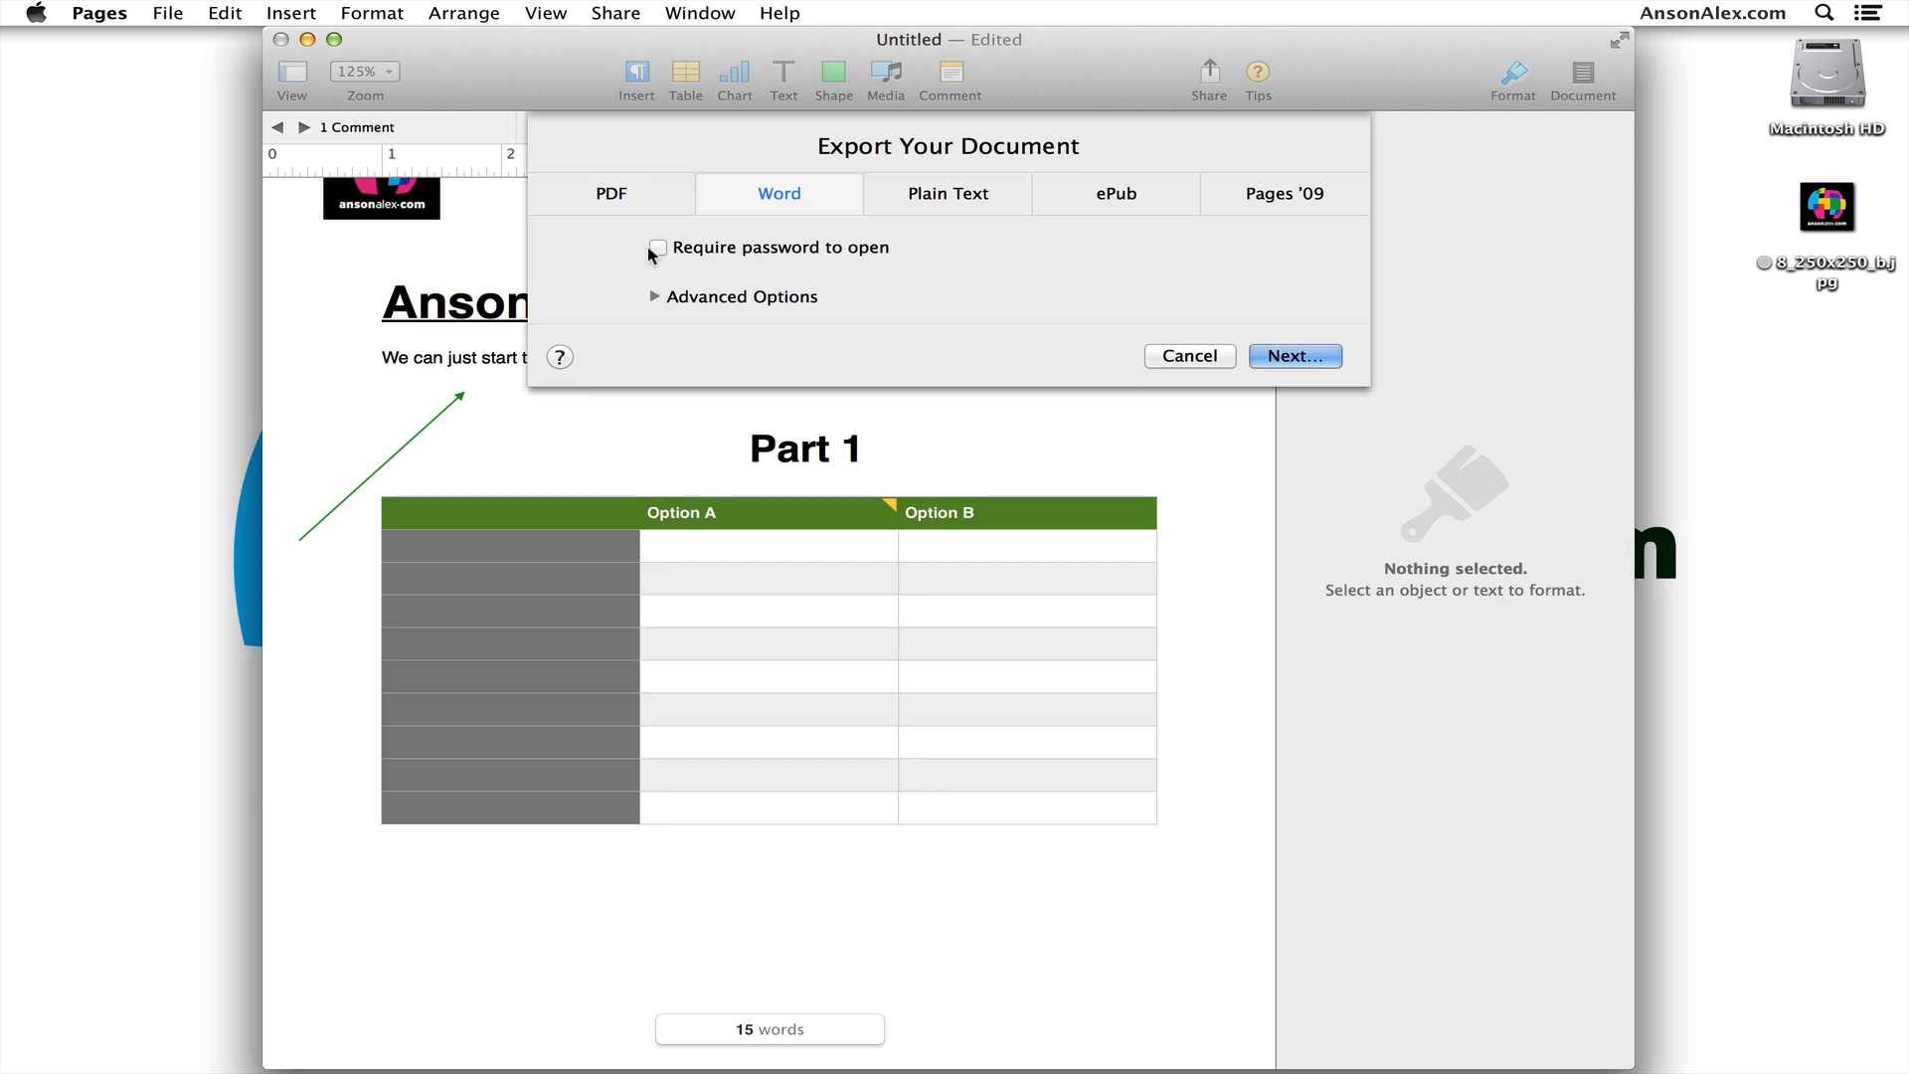
{"action": "left_click", "coordinate": [1294, 356]}
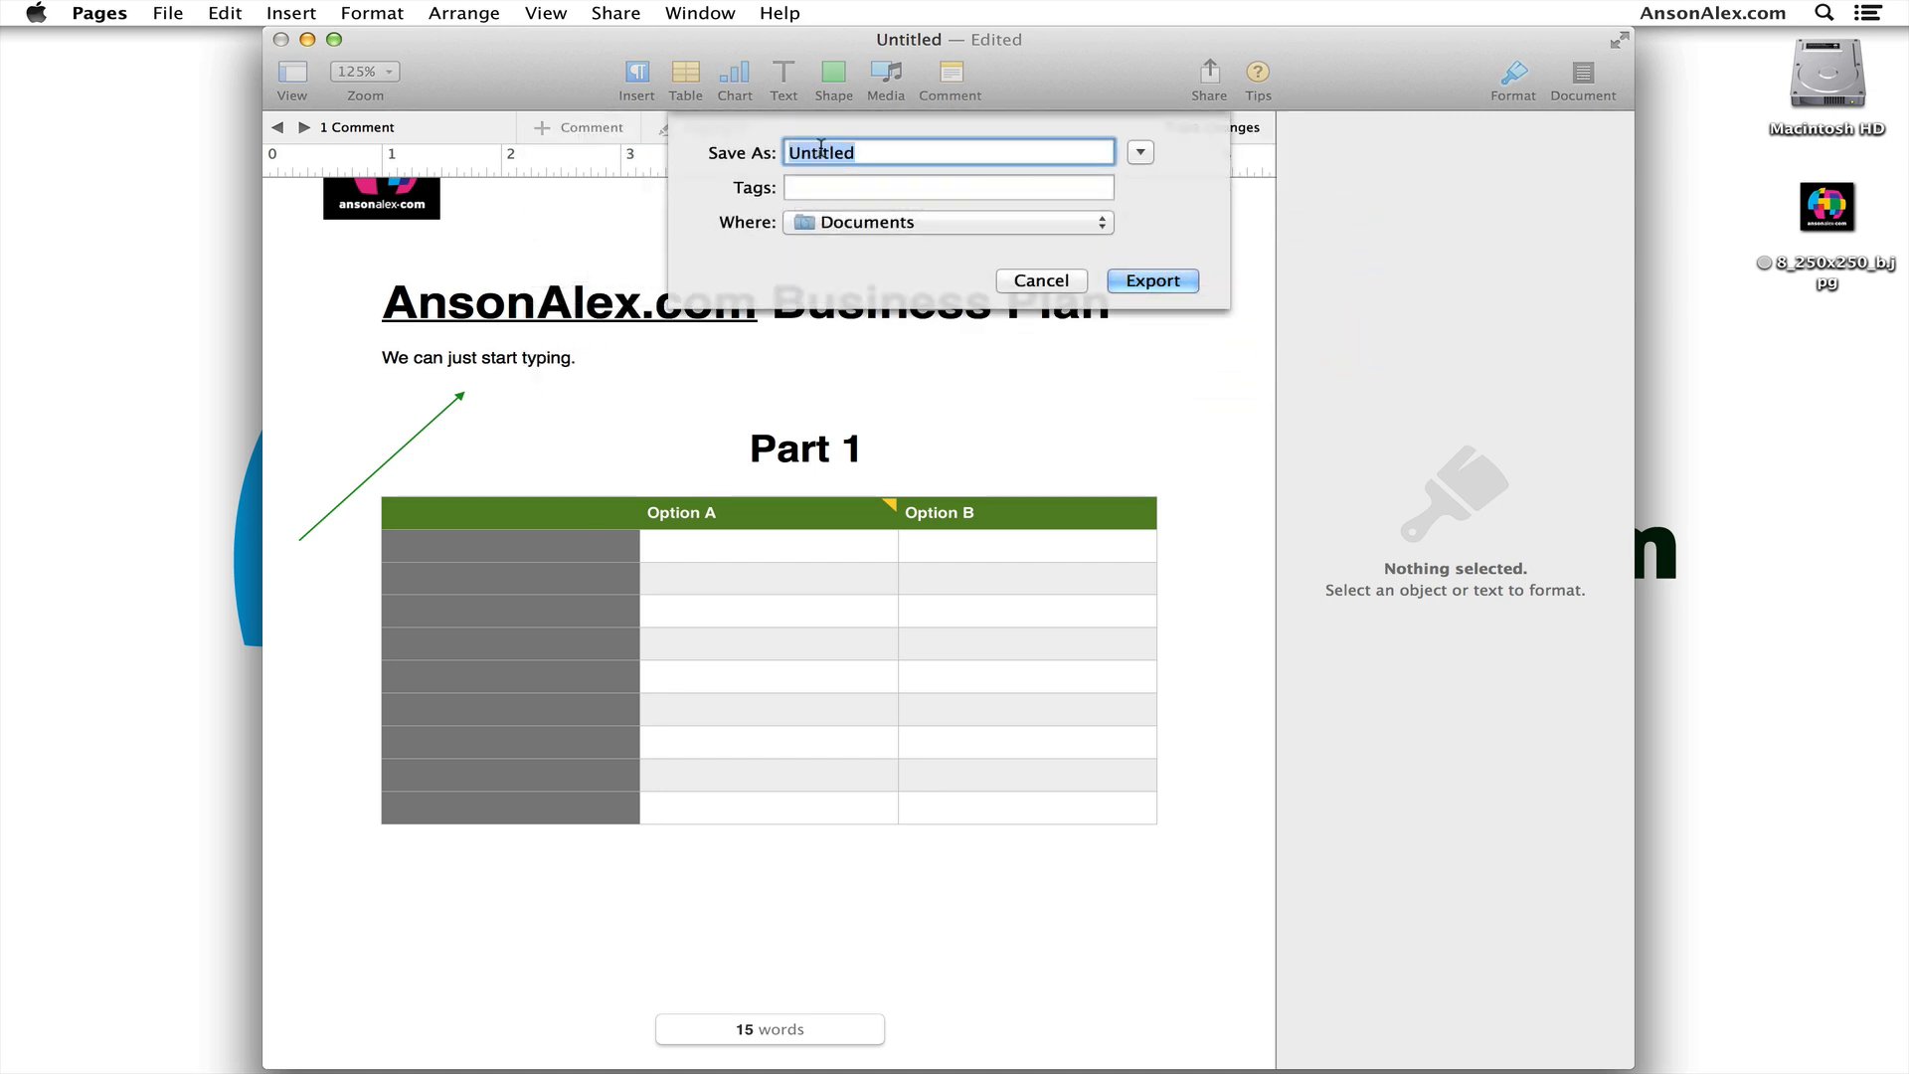
{"action": "type", "text": "AnsonA"}
{"action": "key", "text": "BackSpace"}
{"action": "type", "text": "nsonAlex Business Plan"}
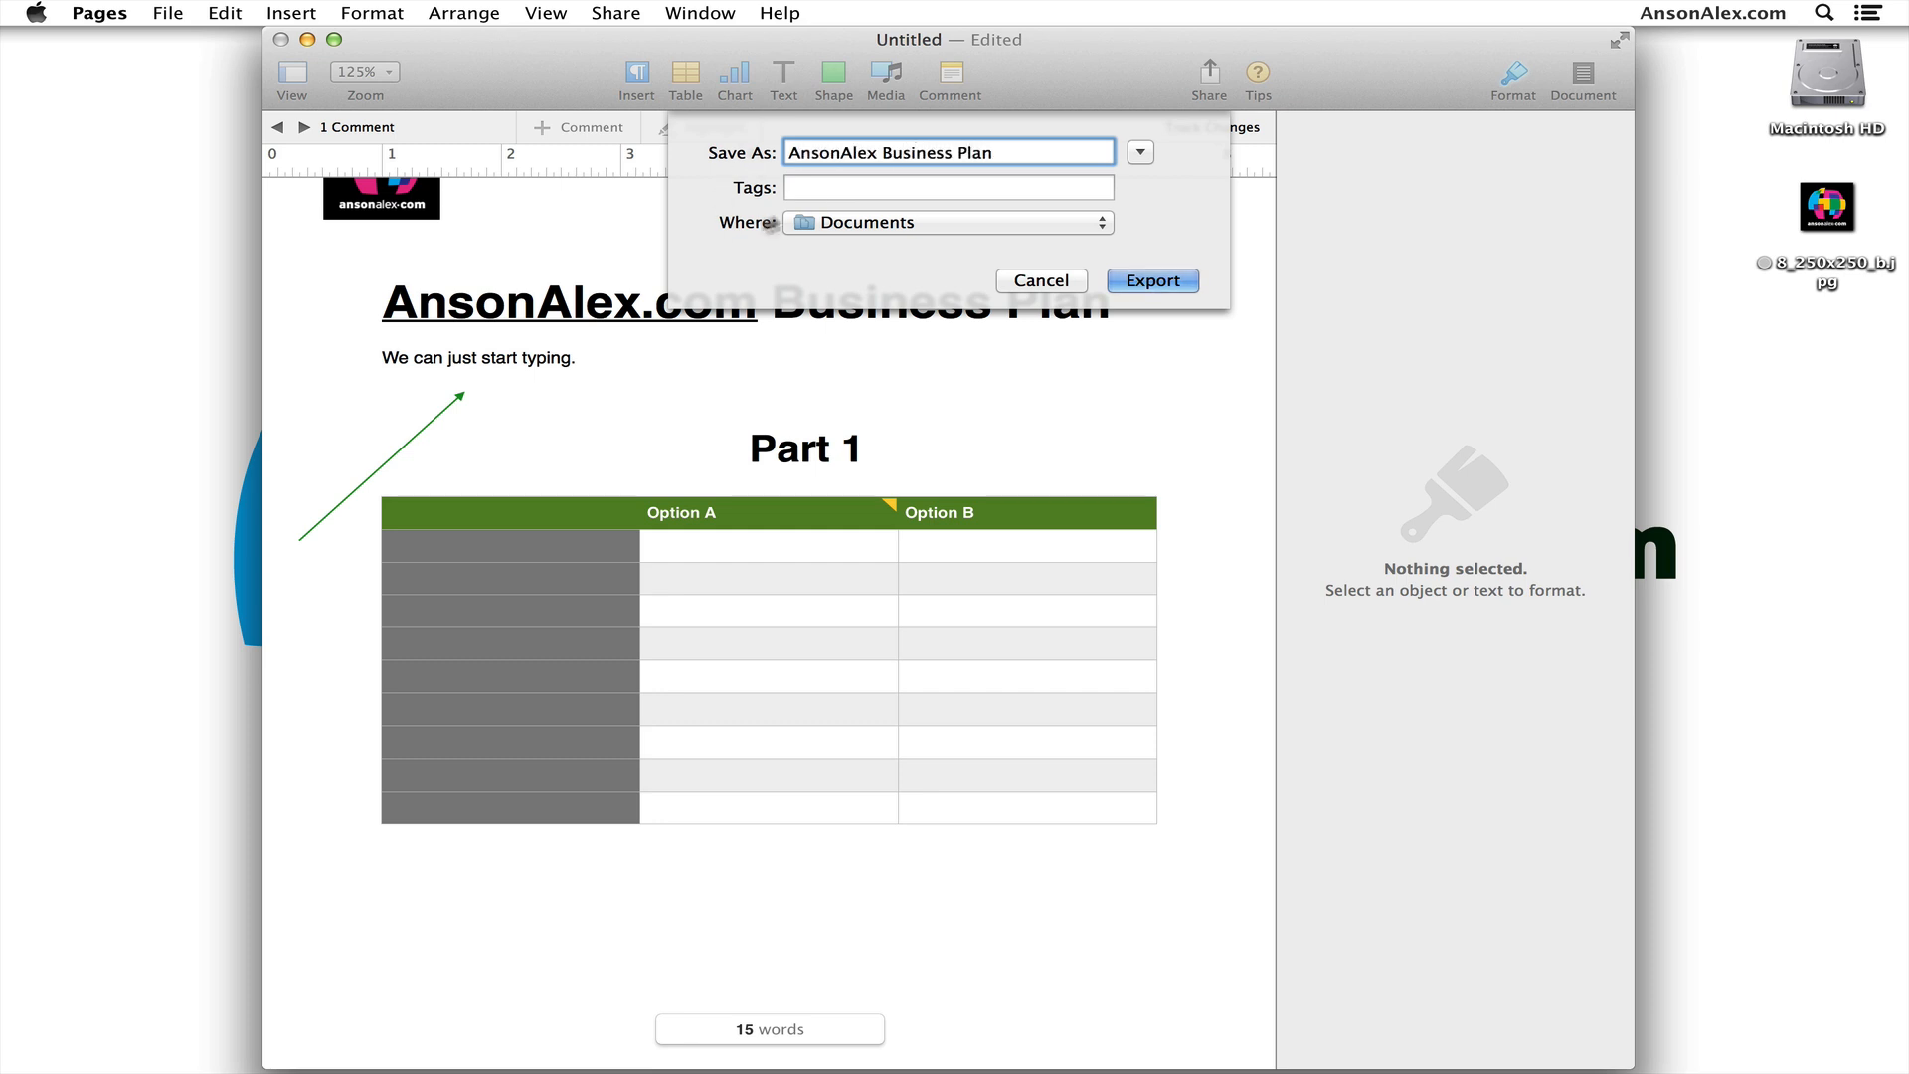
{"action": "left_click", "coordinate": [835, 222]}
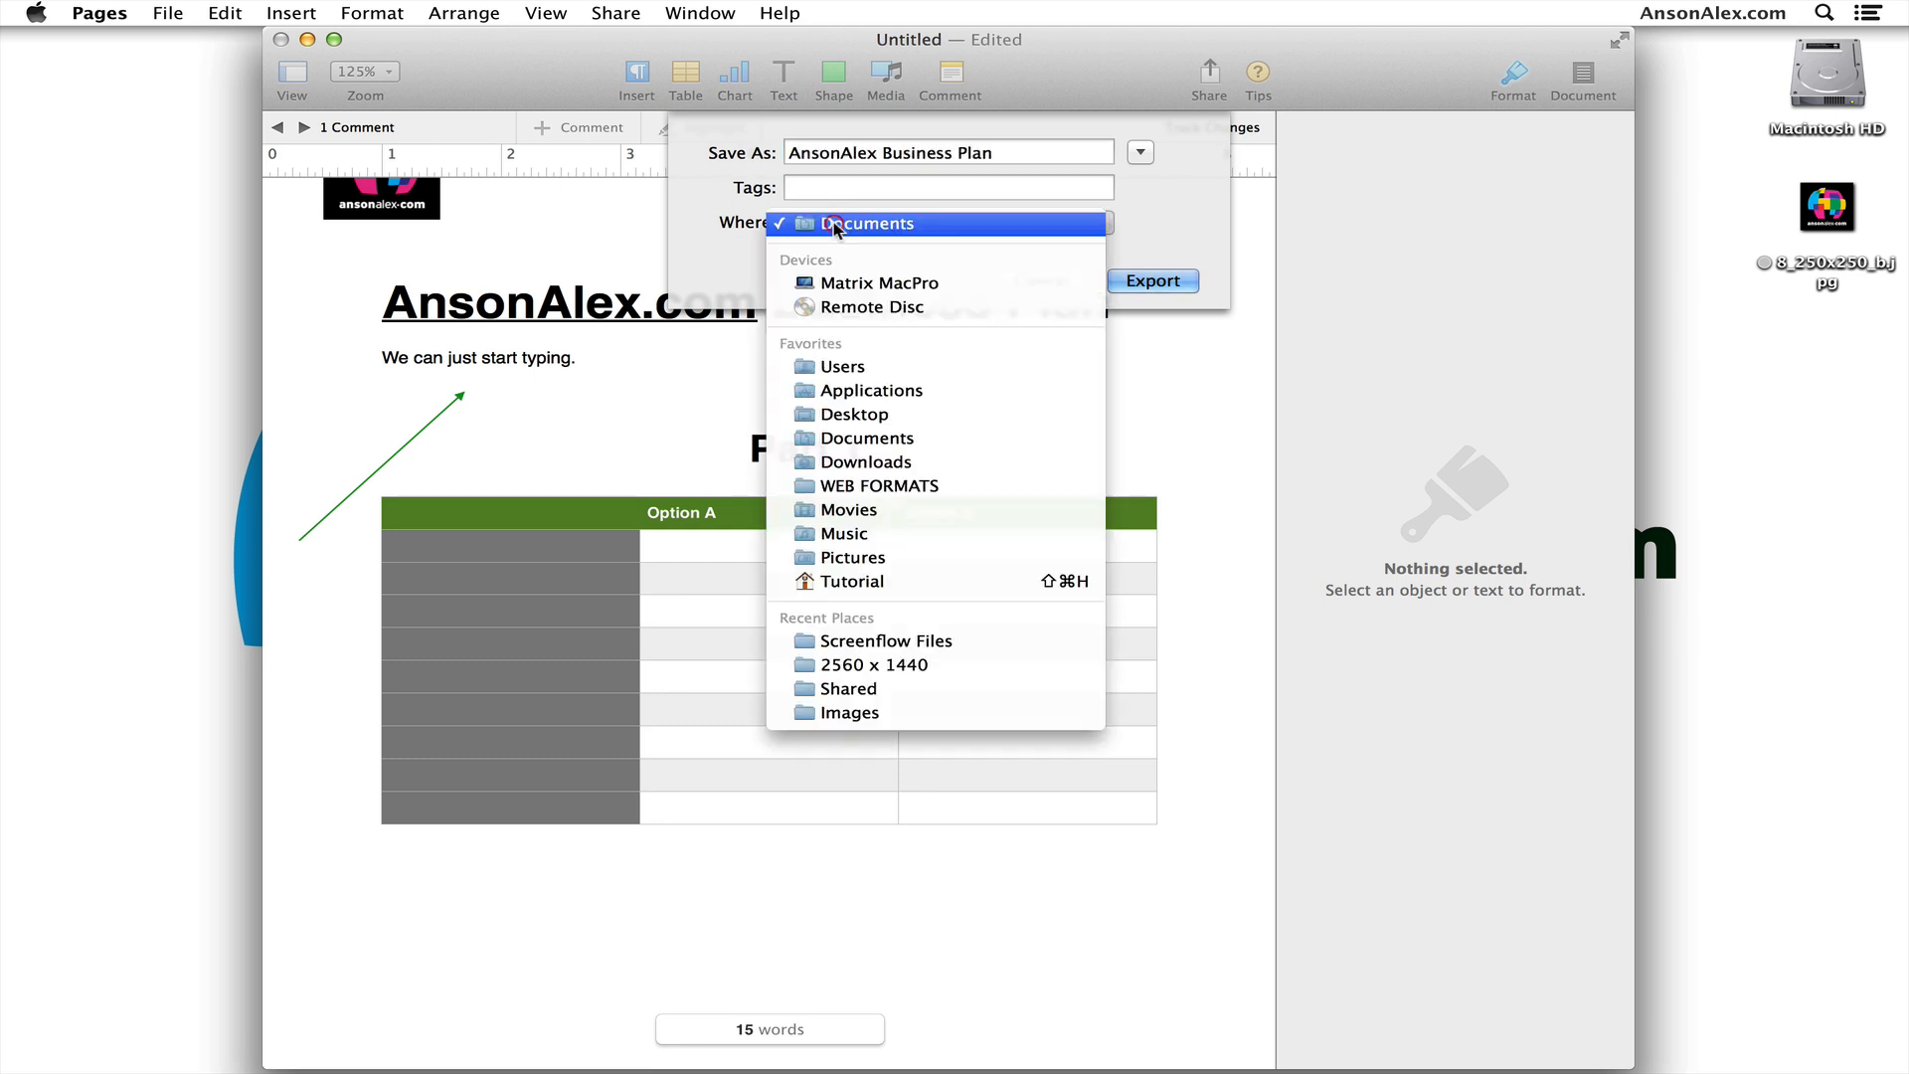
{"action": "left_click", "coordinate": [853, 414]}
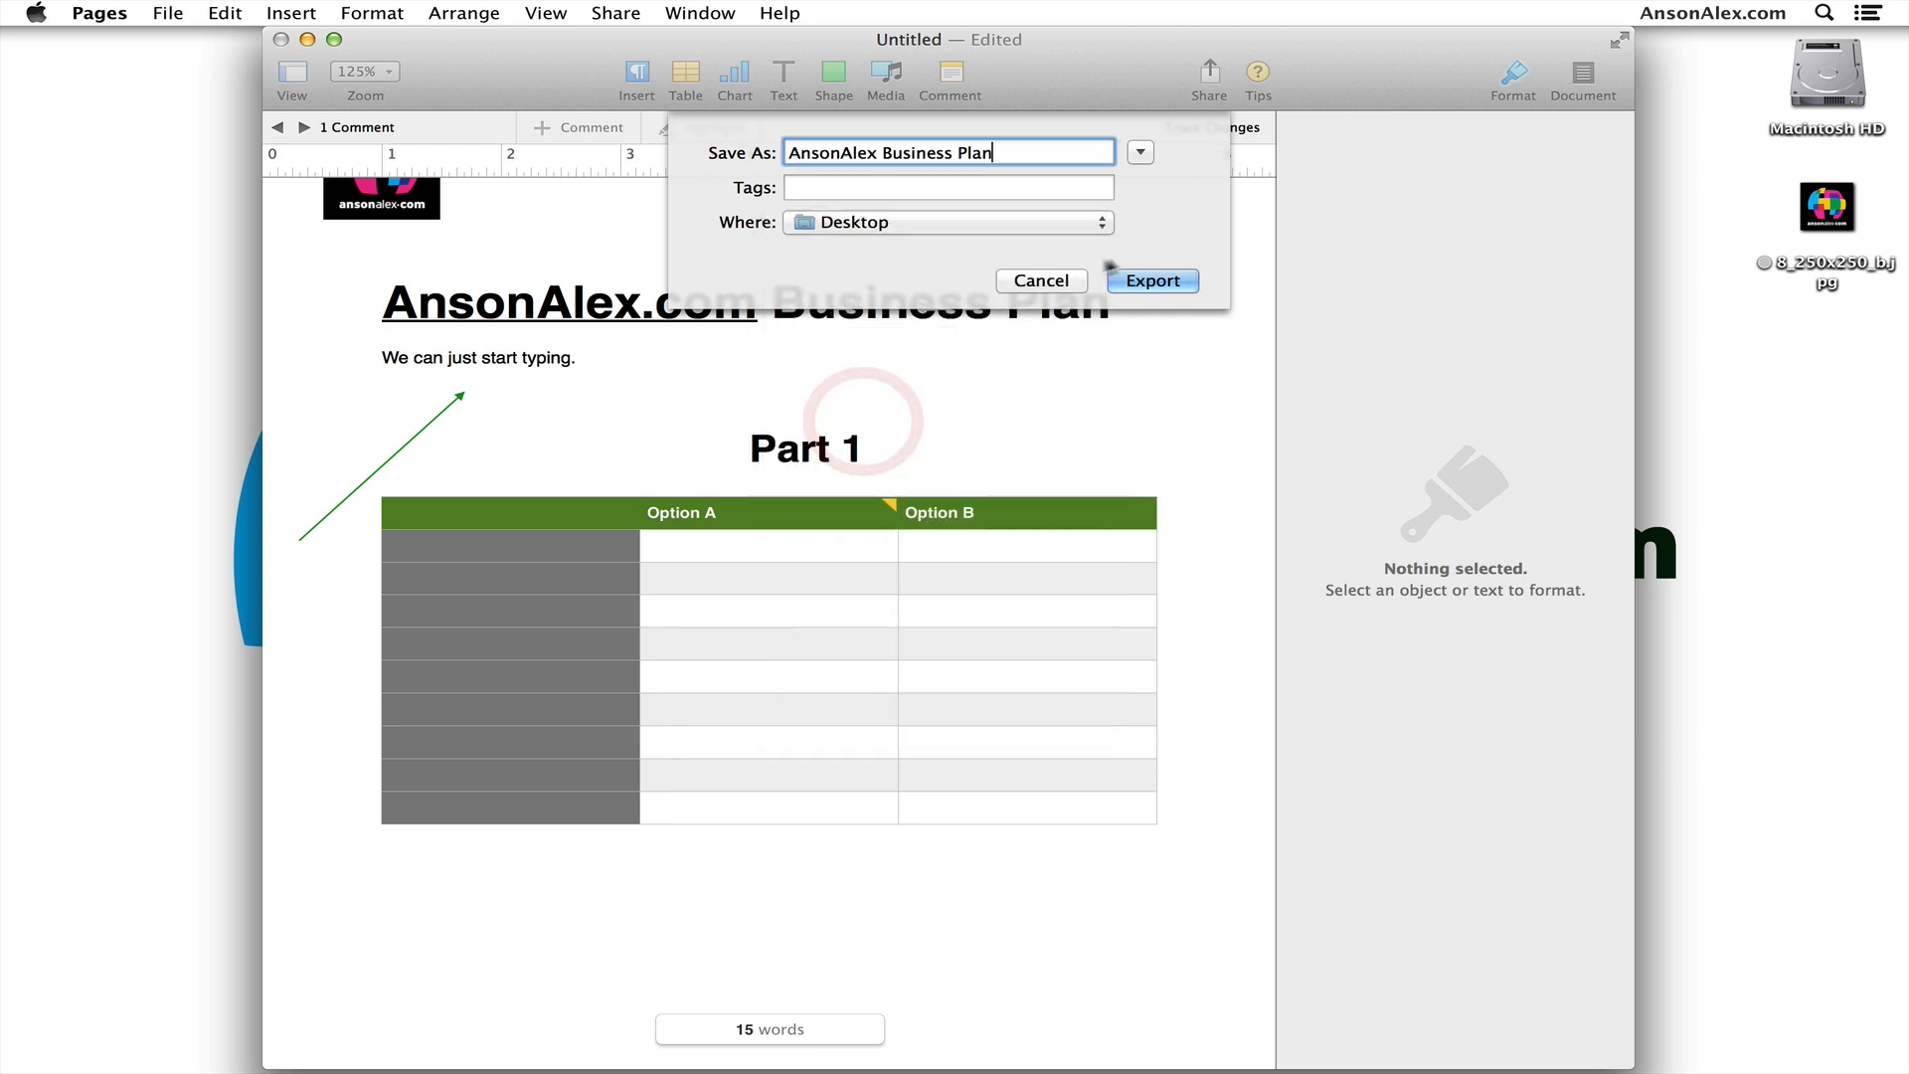
{"action": "left_click", "coordinate": [1155, 283]}
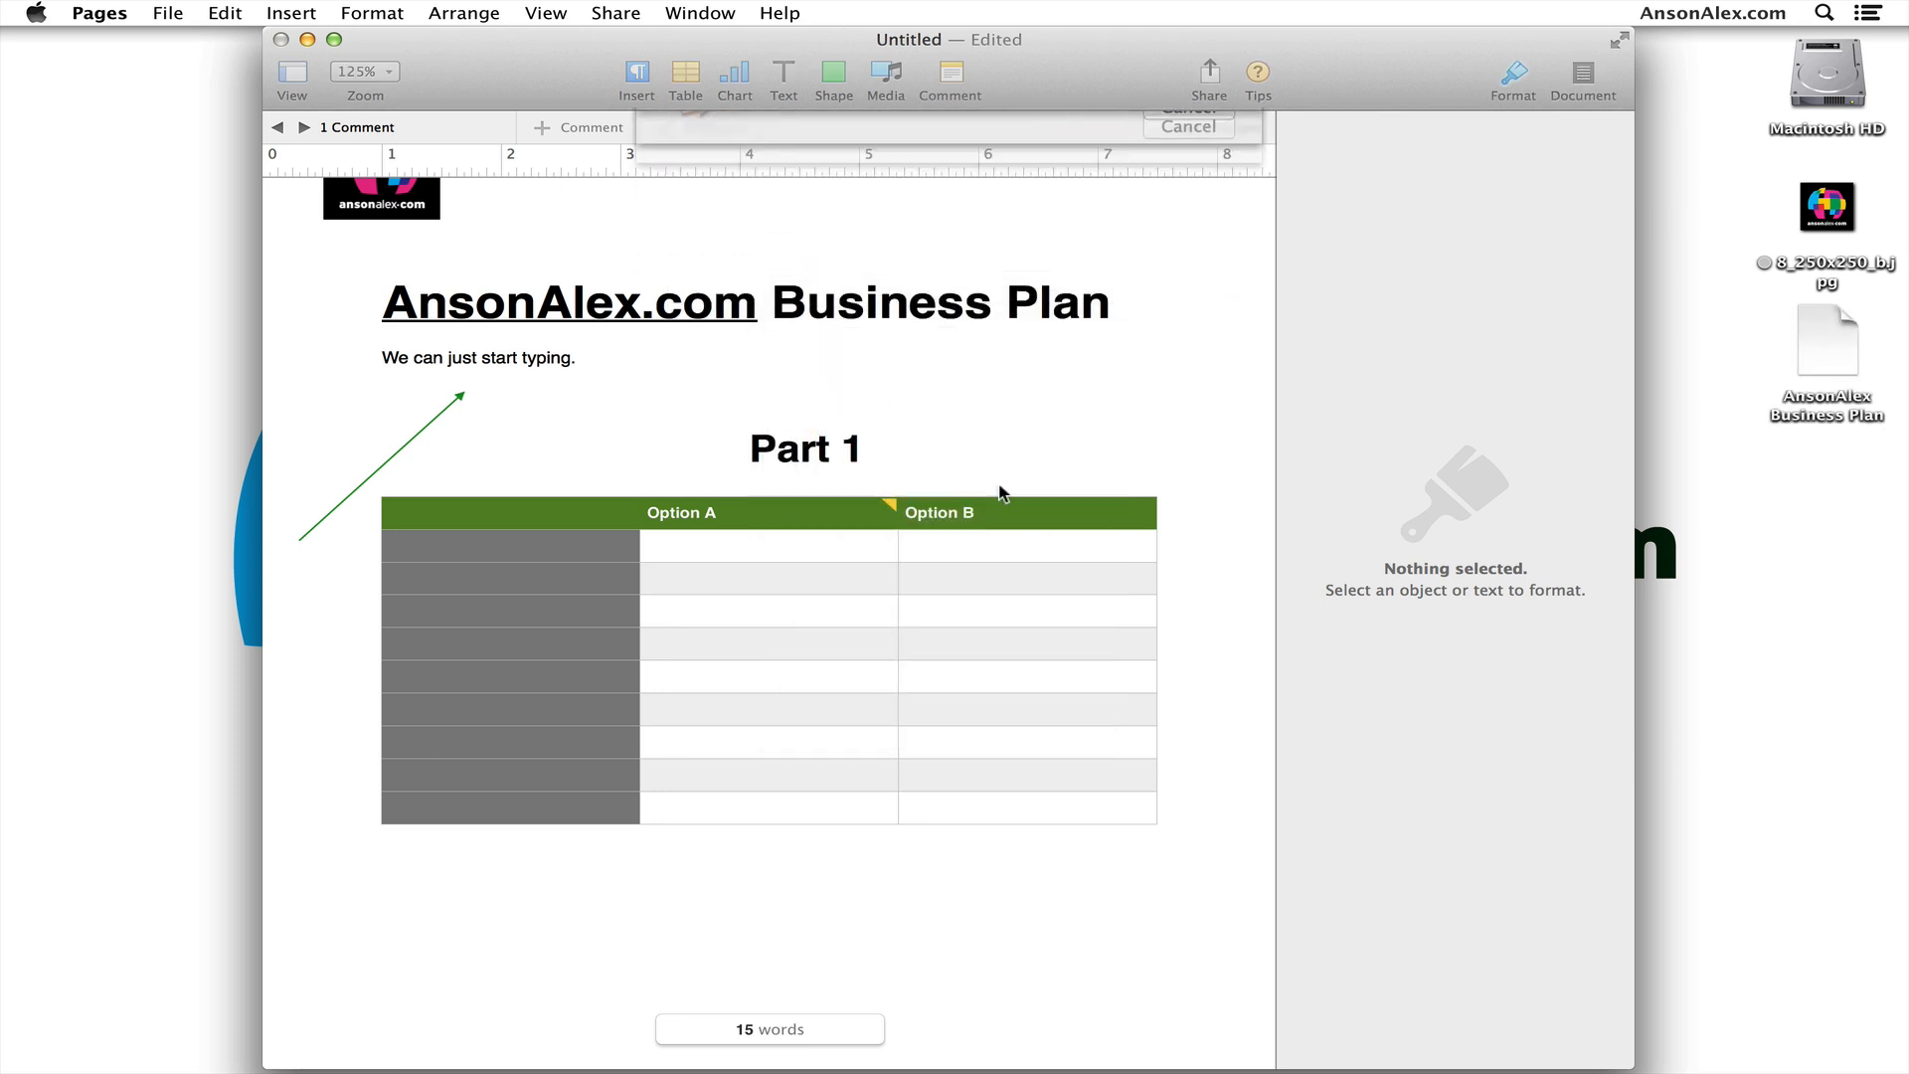
Check the exported "AnsonAlex Business Plan" file on the desktop and switch back to the document in Pages
{"action": "left_click", "coordinate": [1807, 397]}
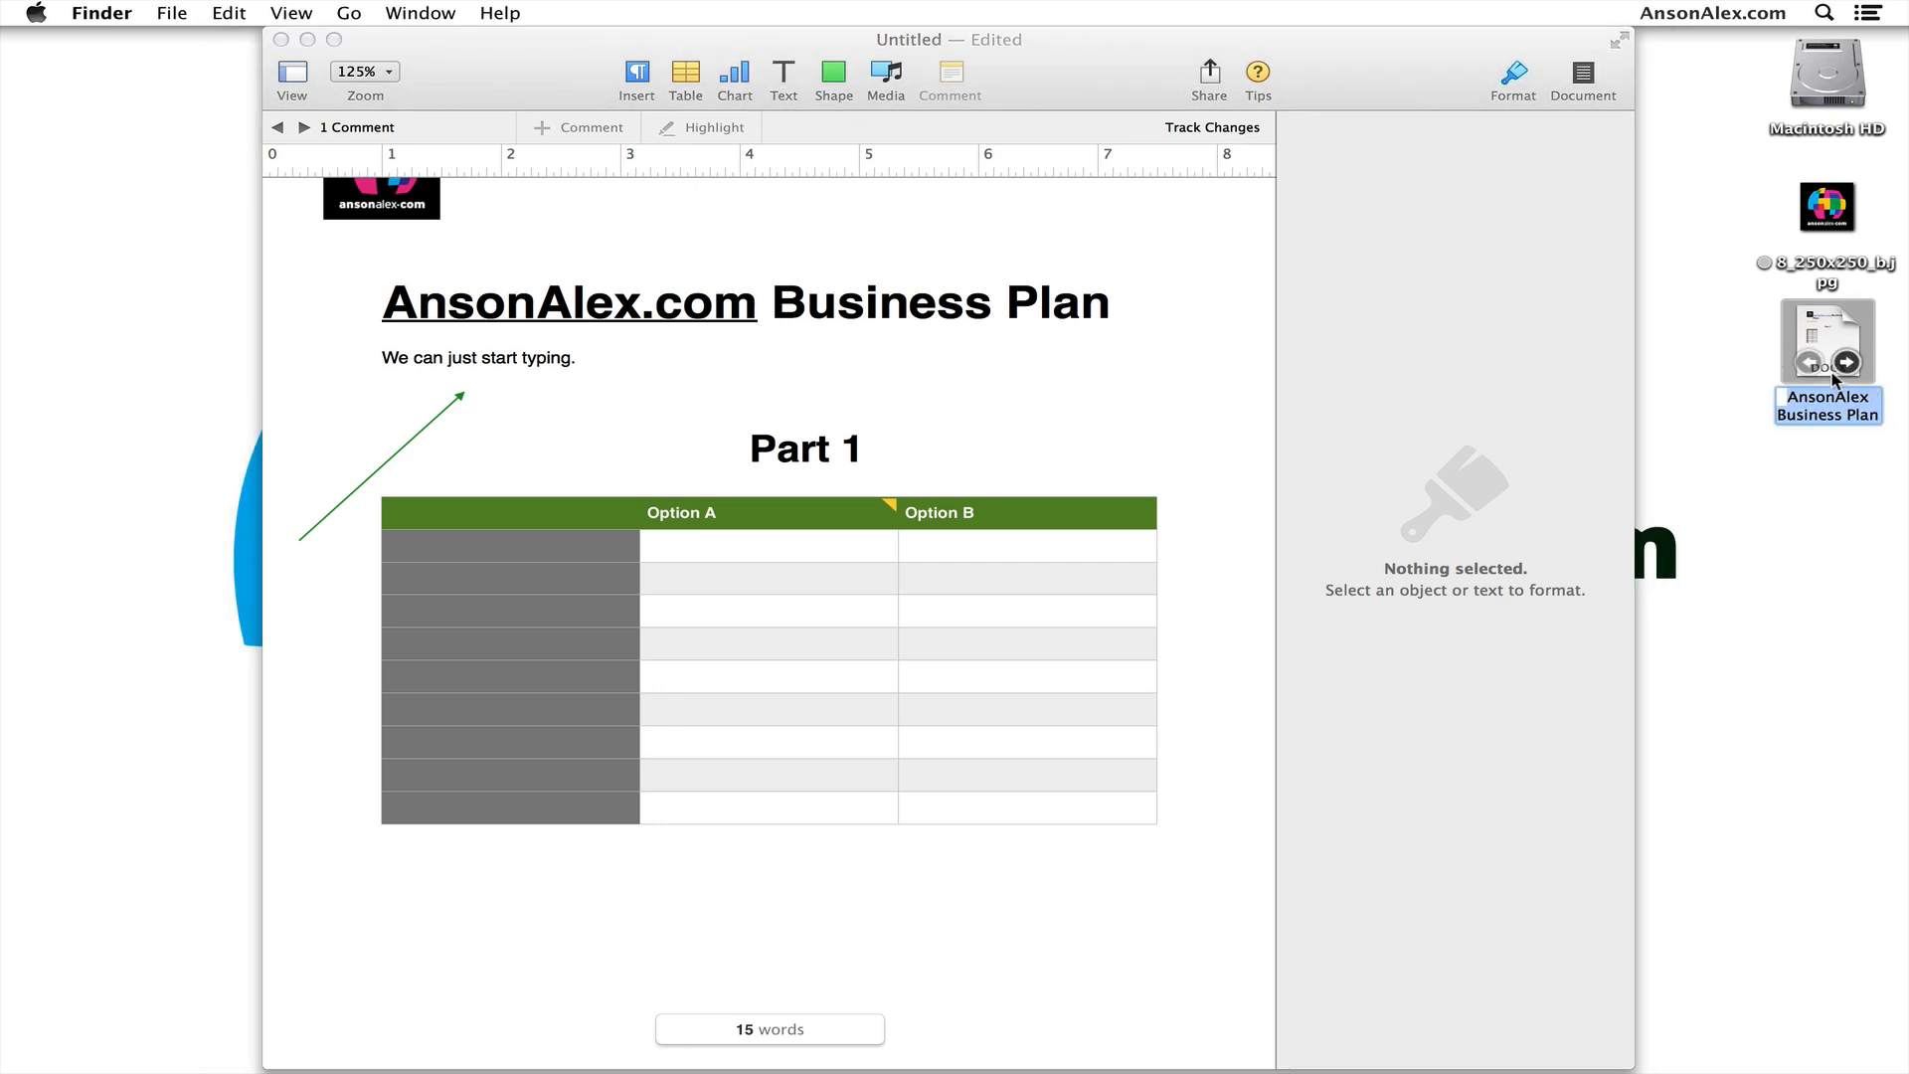
{"action": "left_click", "coordinate": [1818, 502]}
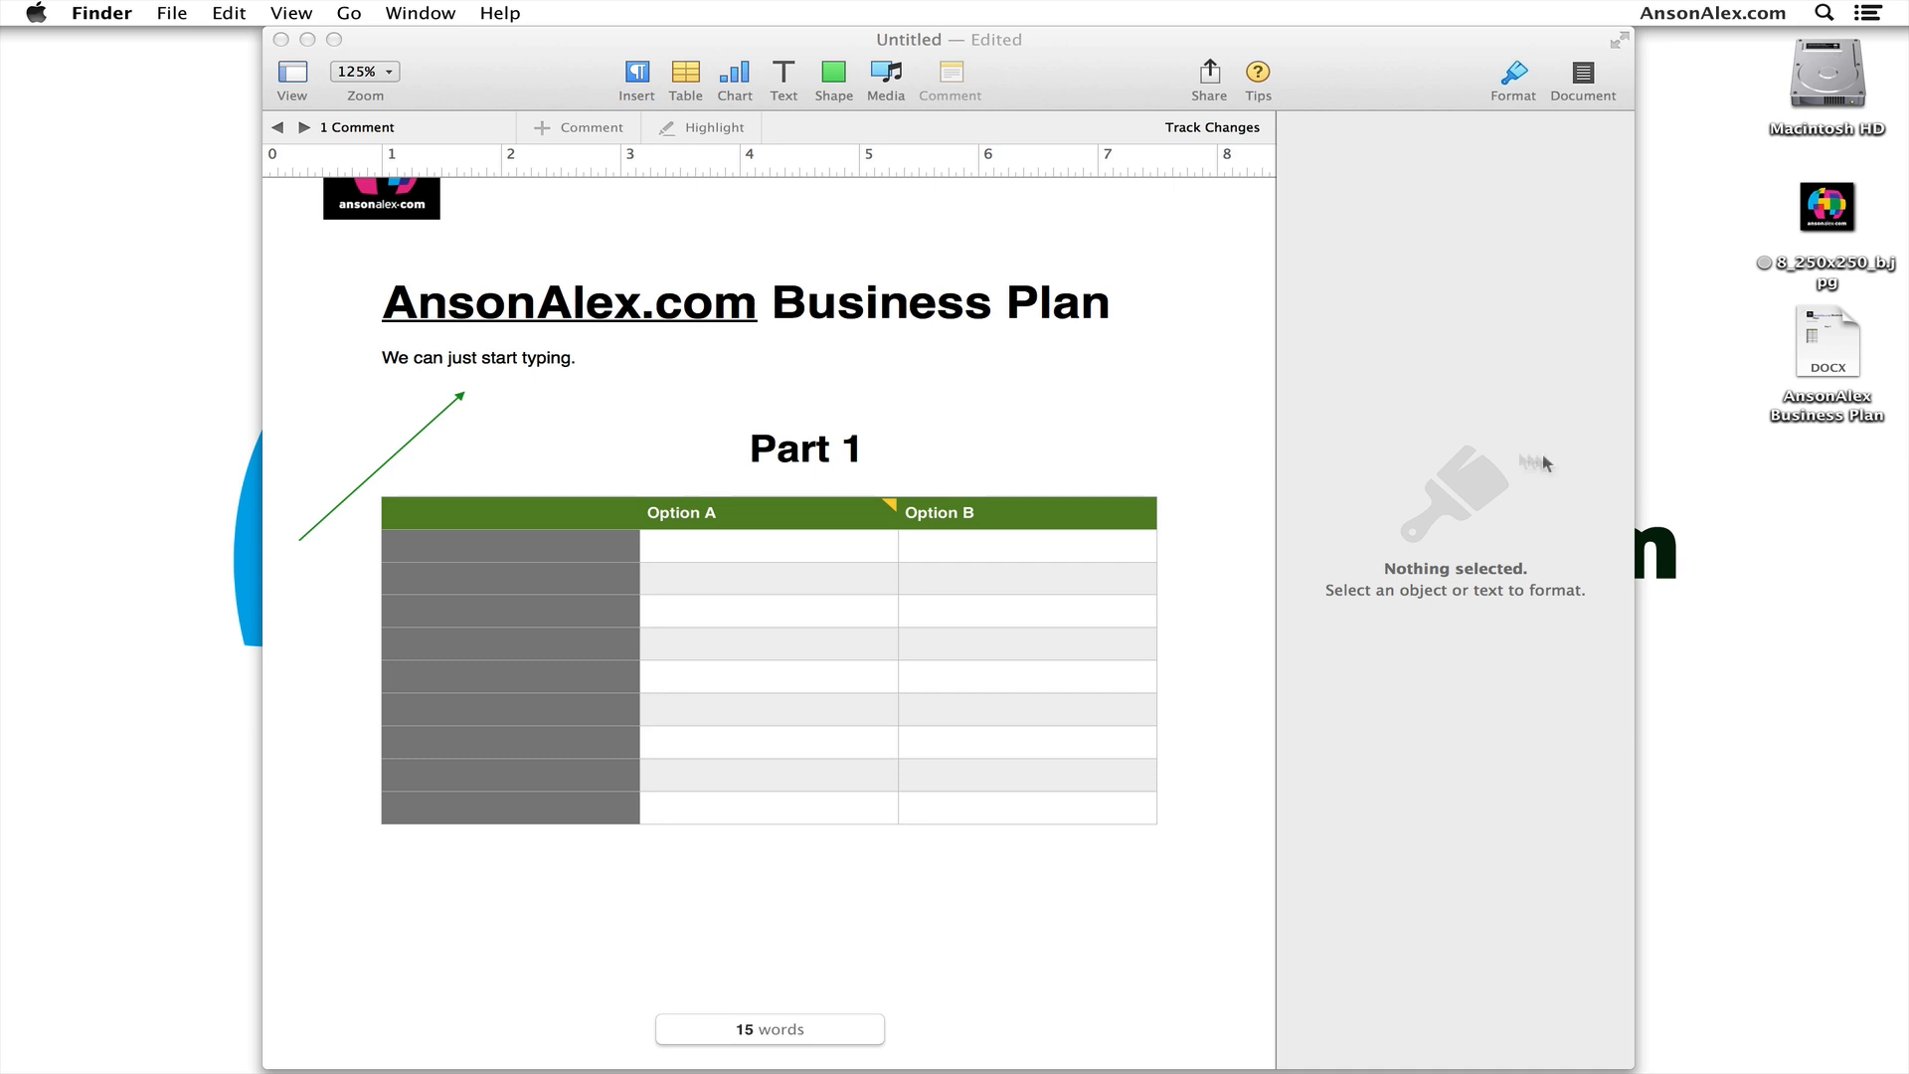
{"action": "scroll", "coordinate": [1161, 444], "scroll_direction": "up", "scroll_amount": 3}
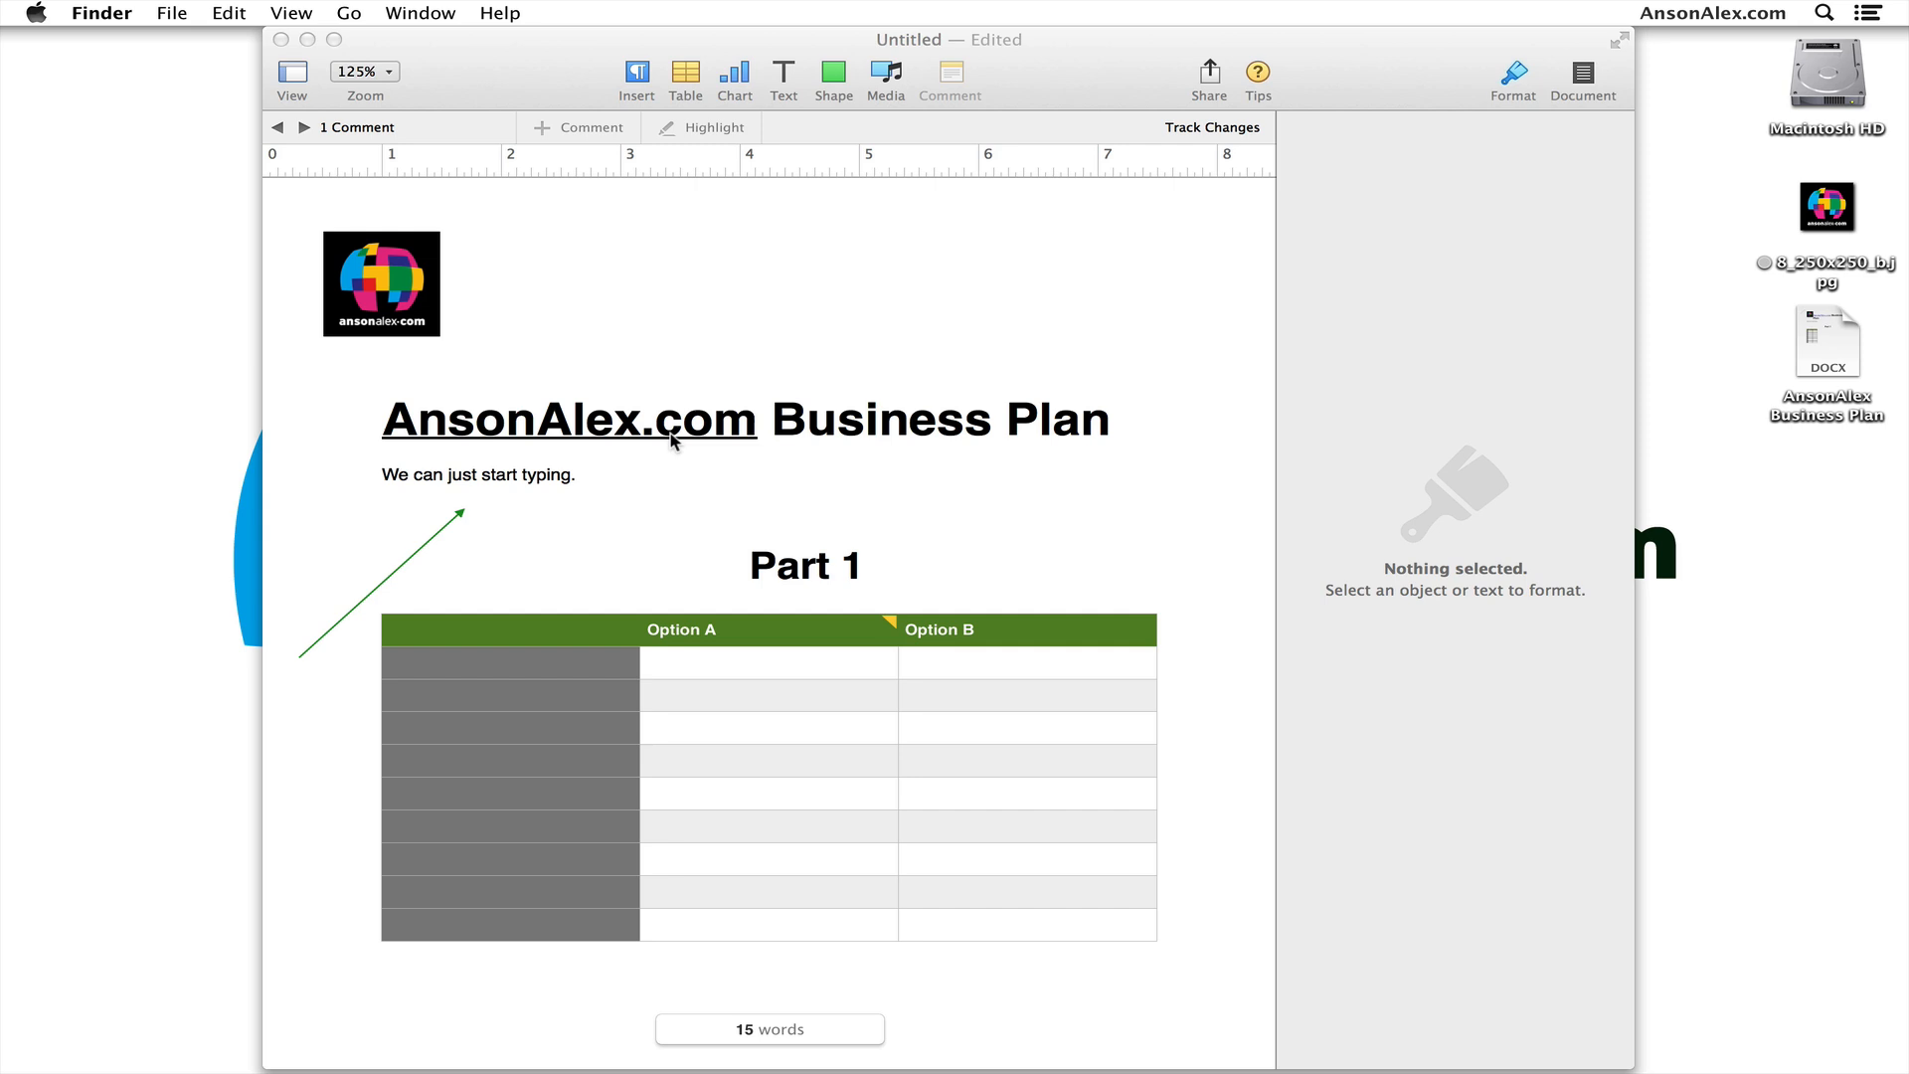
{"action": "left_click", "coordinate": [1031, 58]}
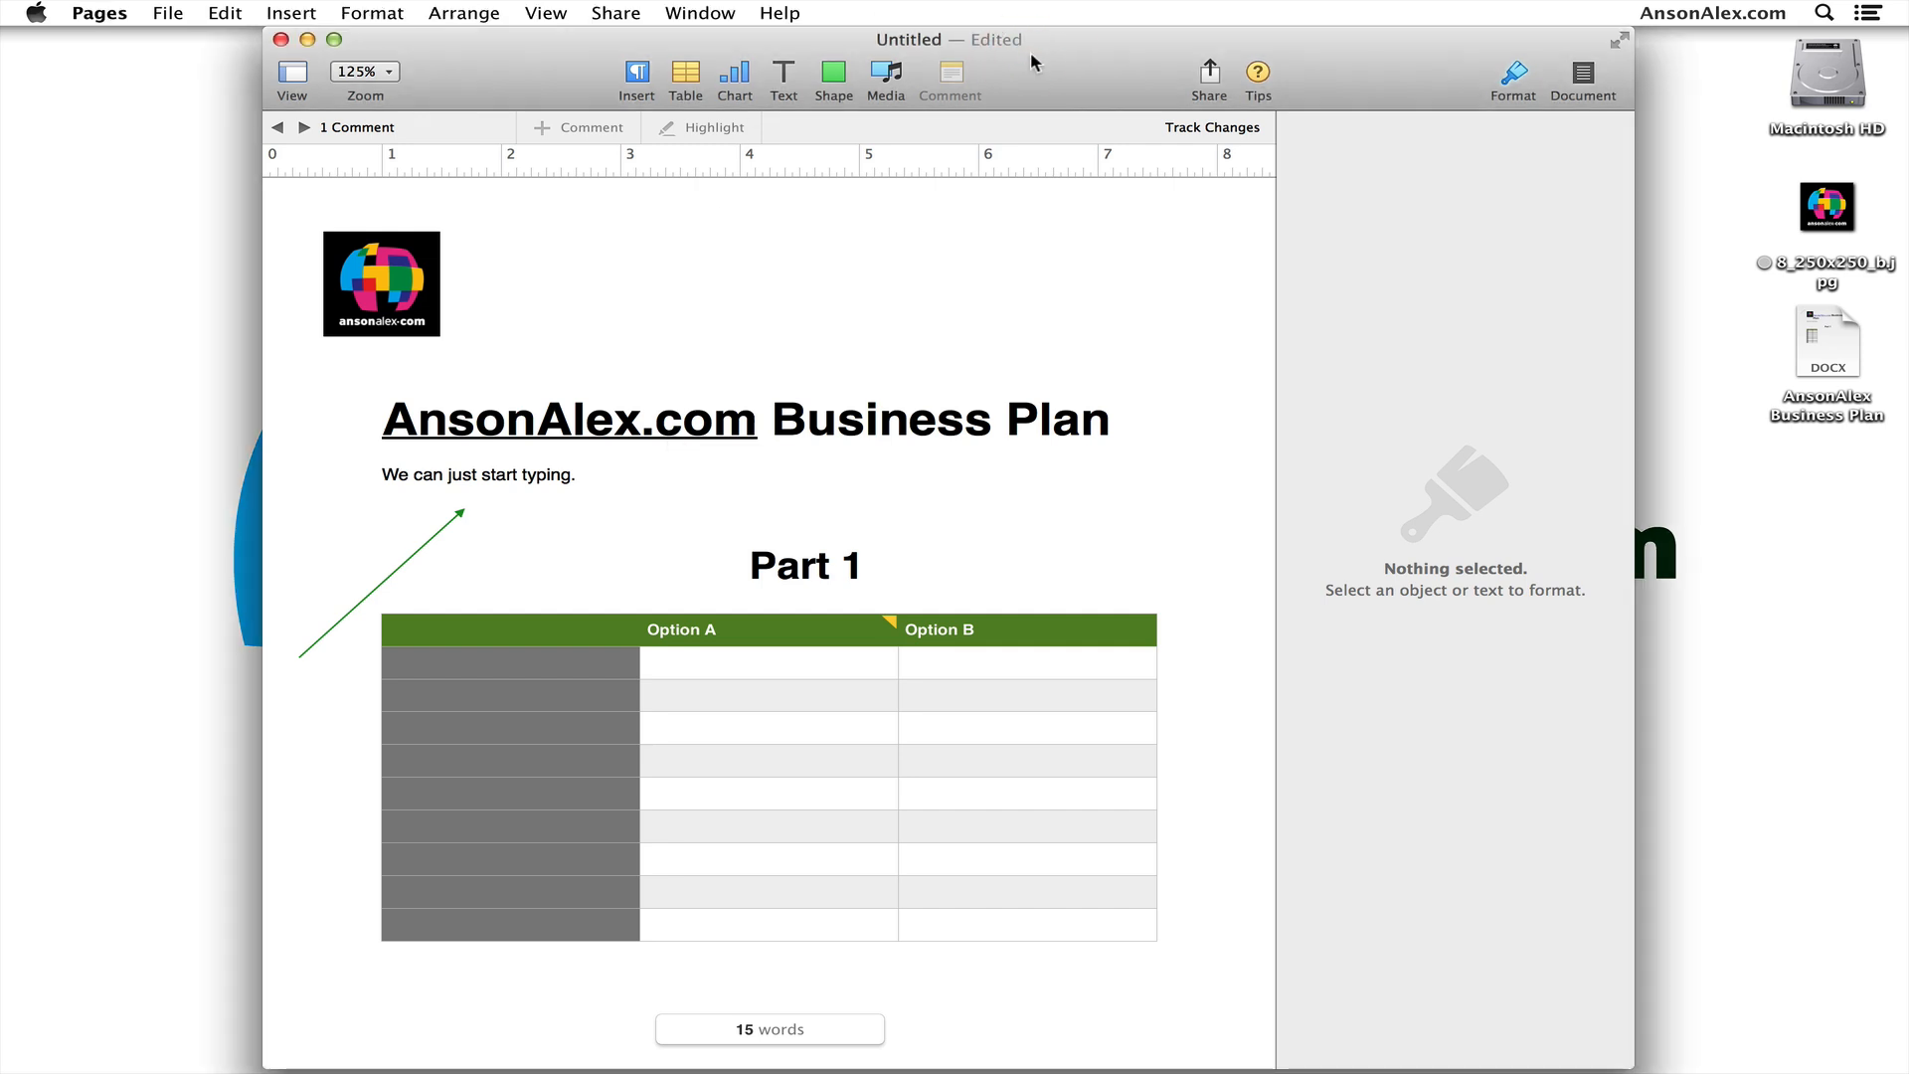